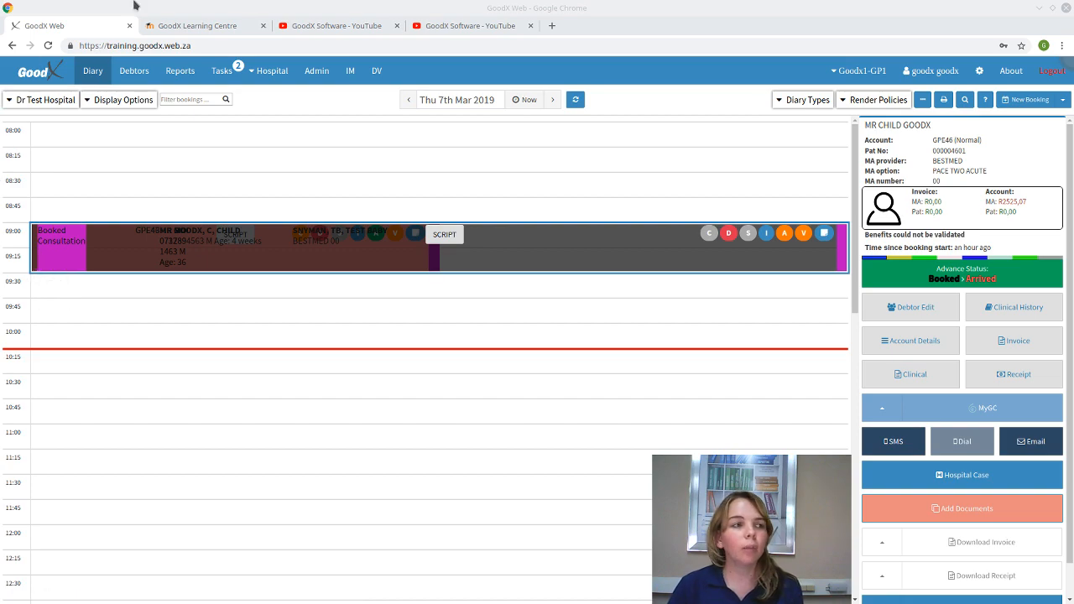
- Switch to the GoodX Learning Centre tab and open the Index of Critical Functions book from the GoodX Web bookshelf
click(169, 34)
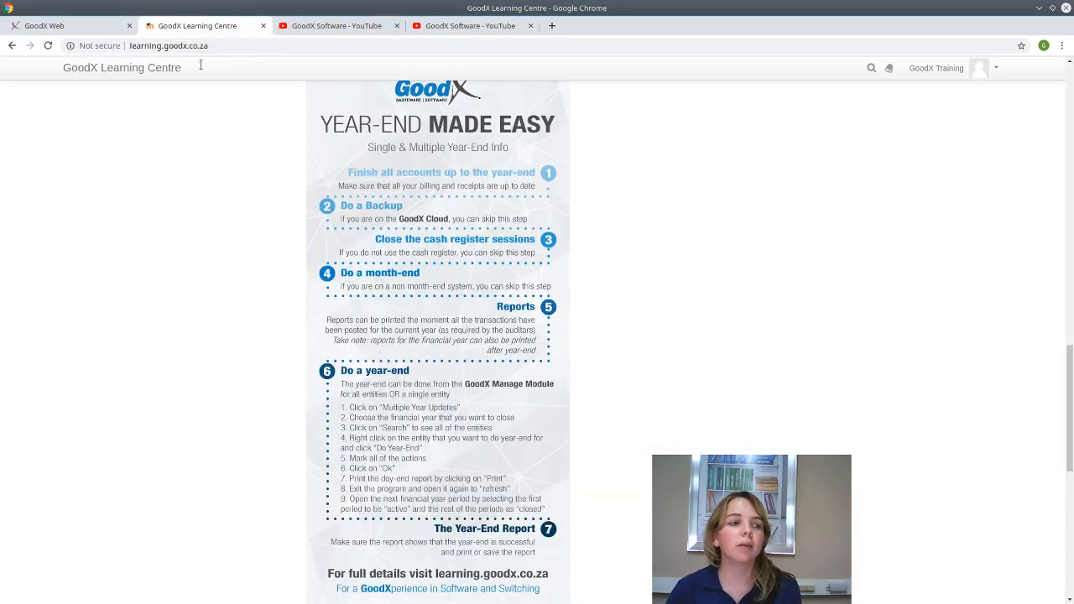
scroll(428, 305, up, 5)
scroll(428, 305, up, 10)
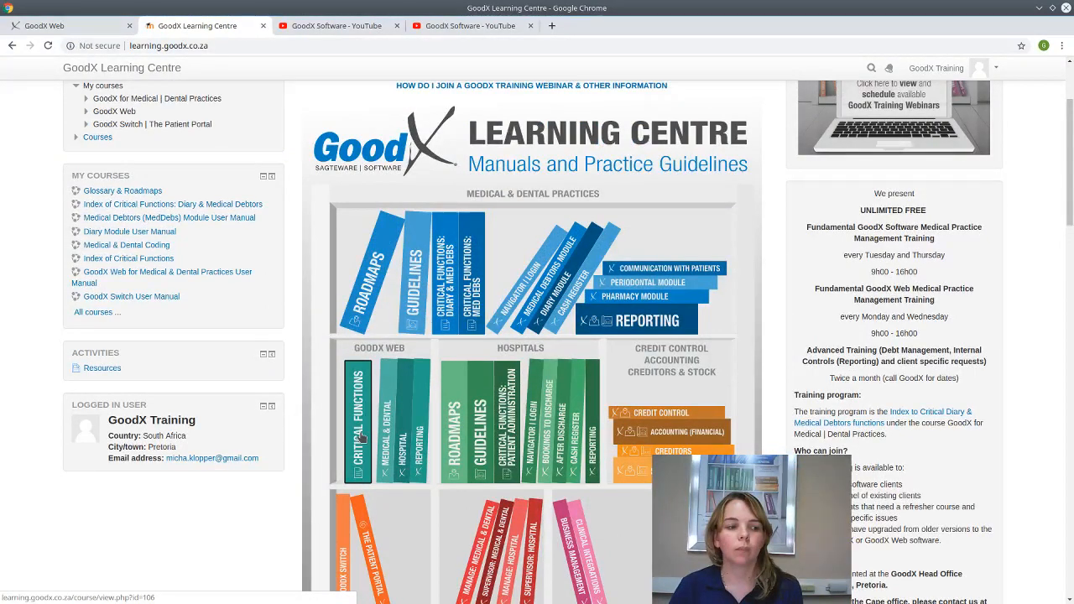
click(361, 437)
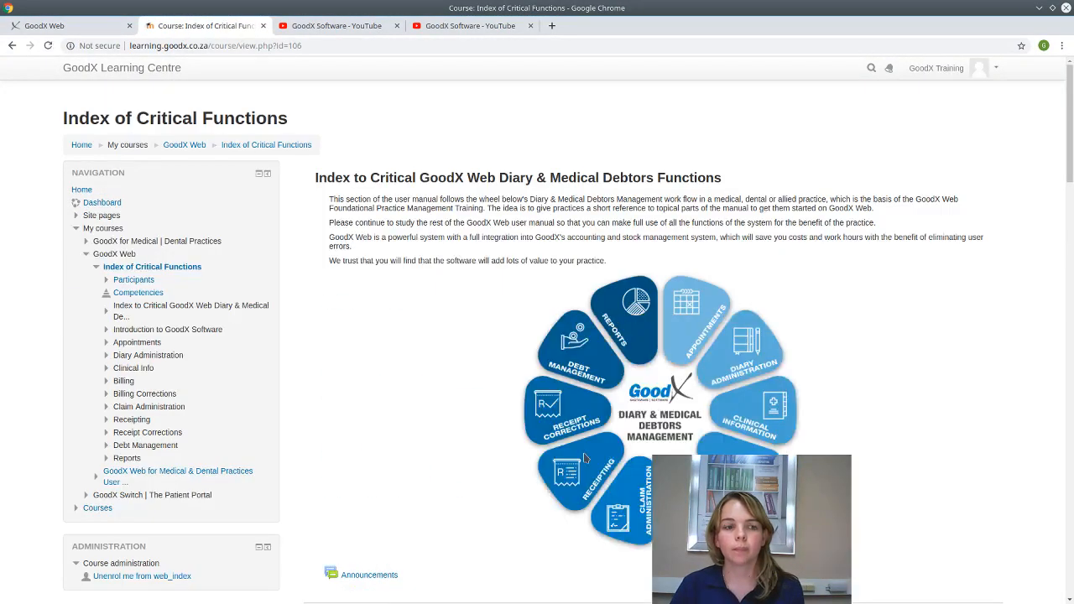
- Scroll past Introduction to GoodX Software to show the Appointments and Diary Administration lessons
scroll(517, 390, down, 5)
scroll(517, 390, down, 5)
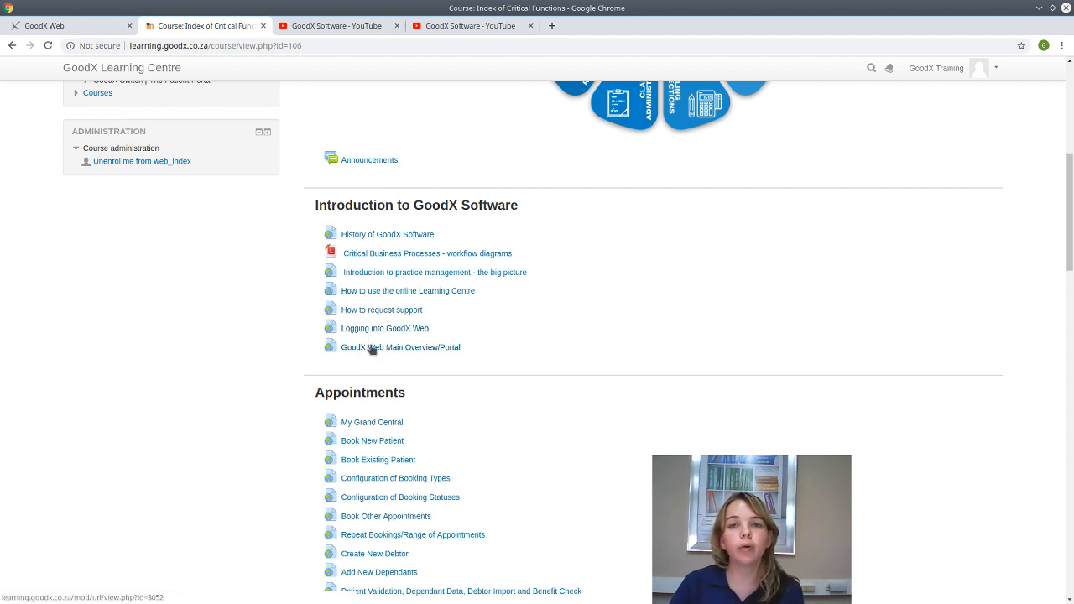
scroll(372, 347, down, 5)
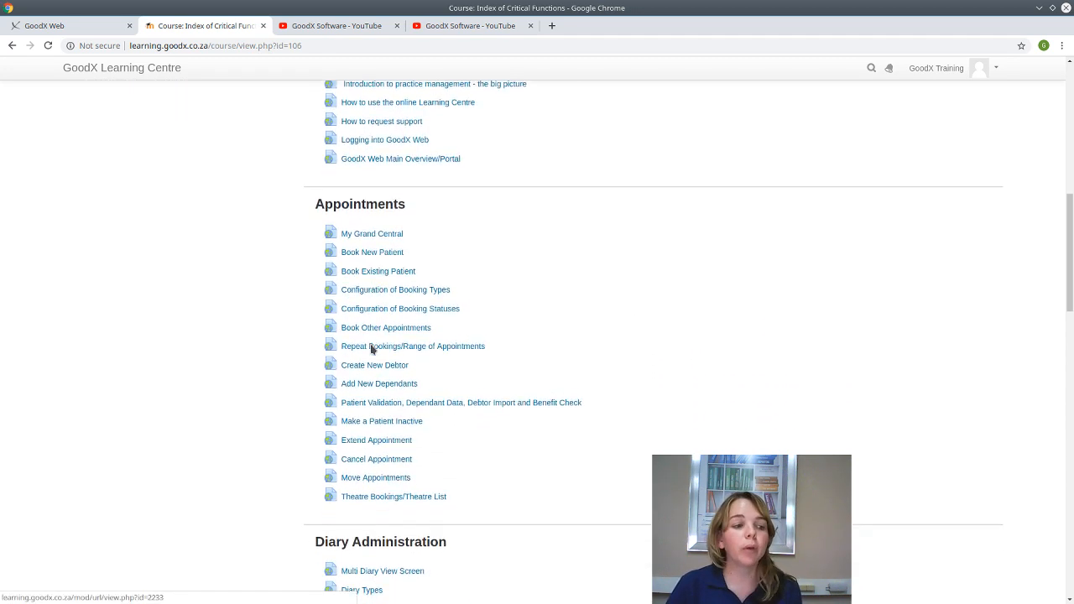
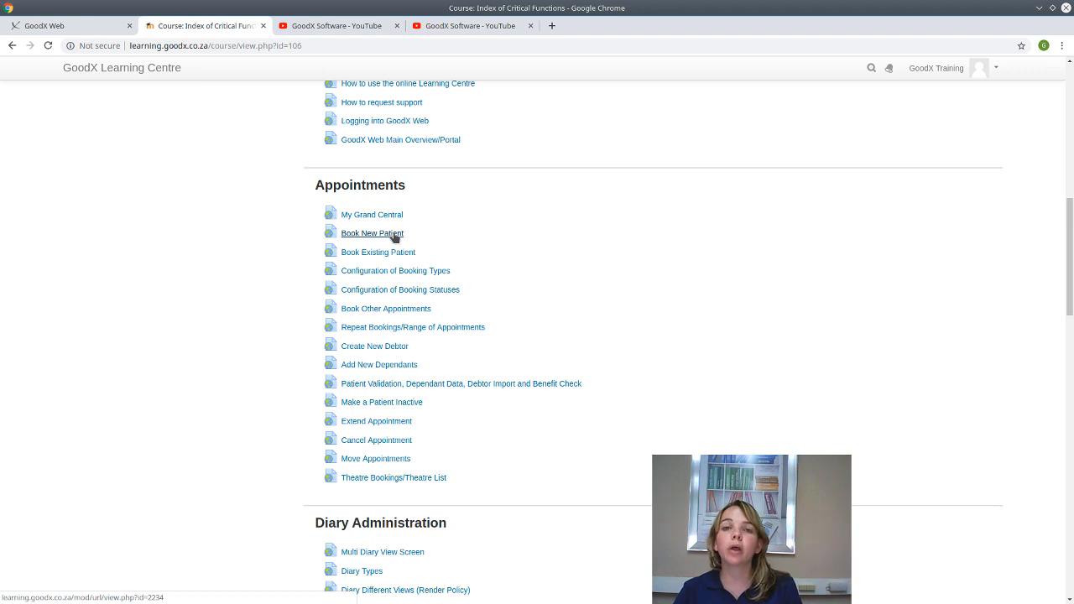
- Return to the GoodX Web diary for 7 March 2019 and deselect the open booking
click(78, 30)
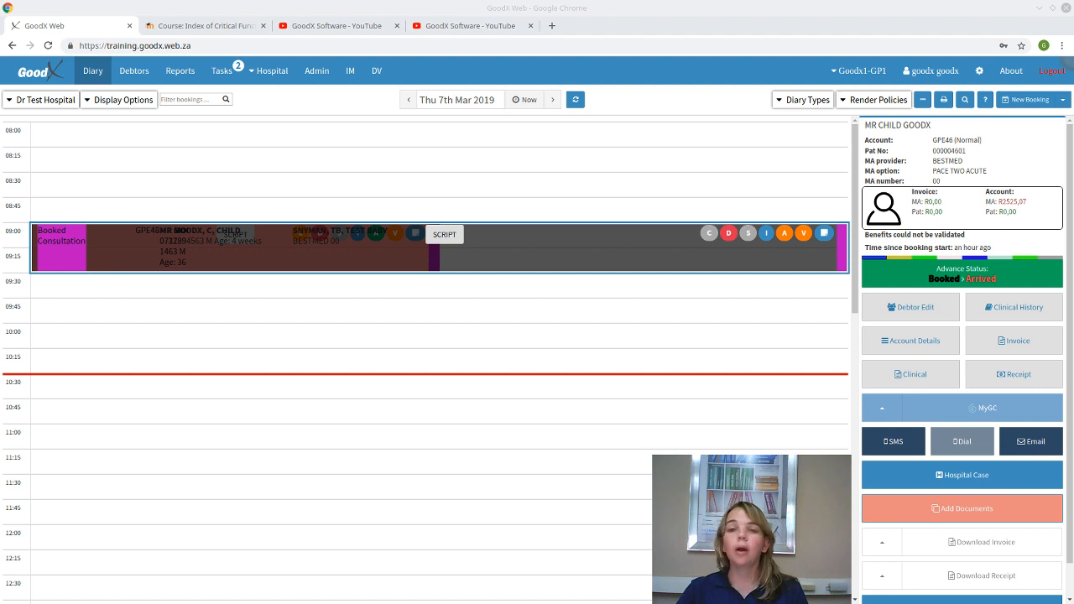
click(307, 330)
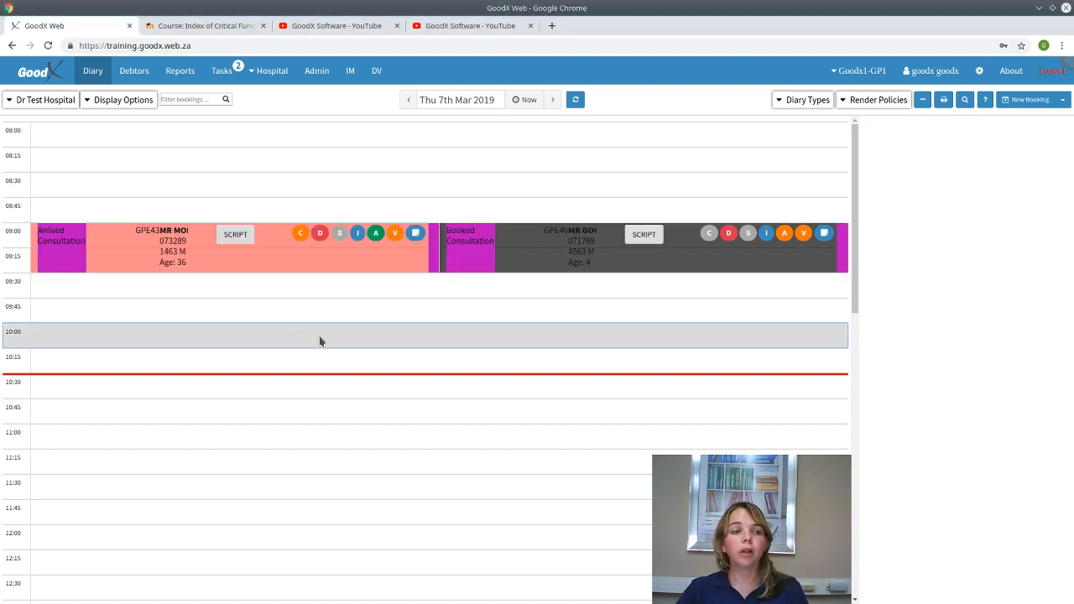
click(299, 421)
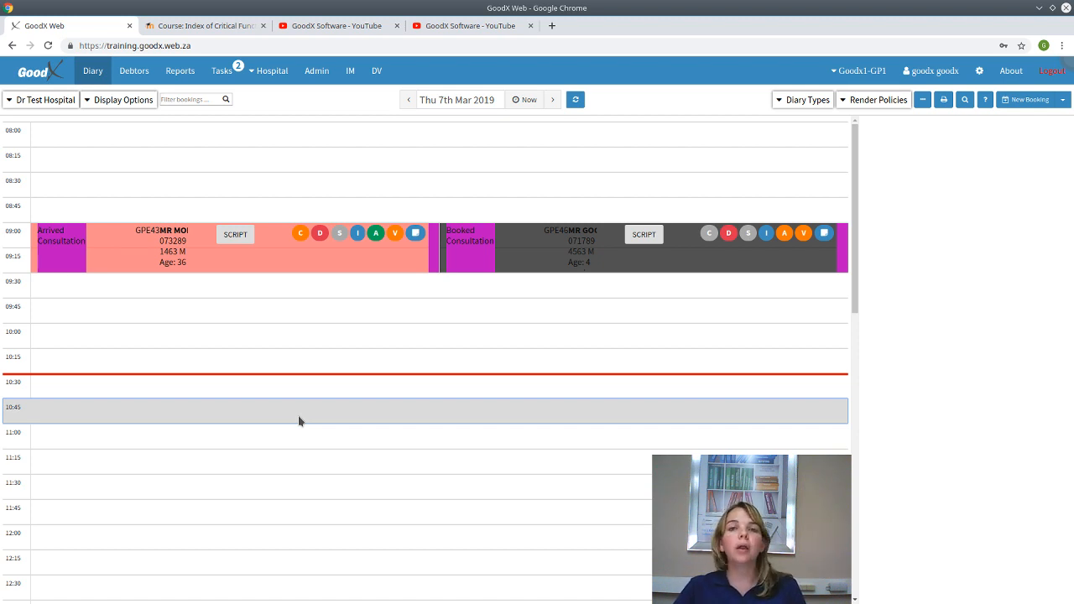
- Create a new 10:45 booking in the Dr Test Hospital diary with type Consultation
double_click(299, 421)
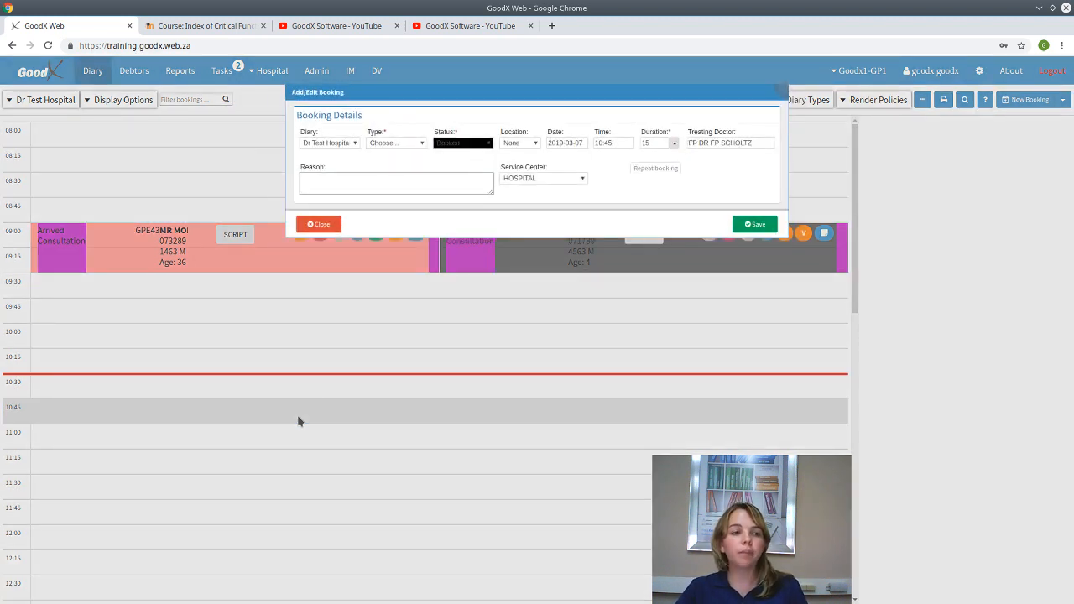
click(334, 147)
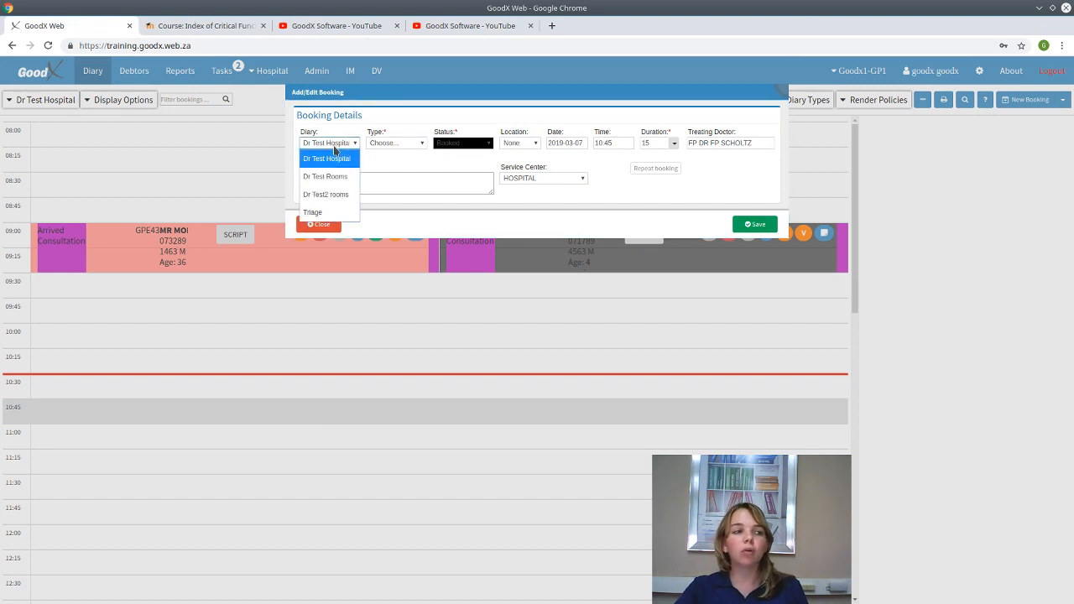
click(335, 149)
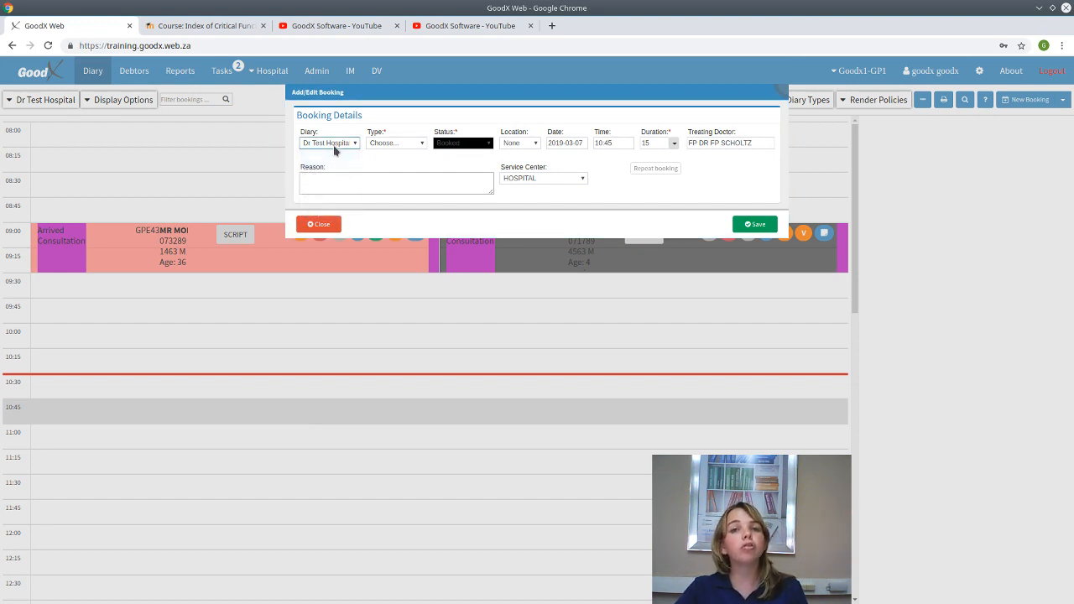
click(402, 144)
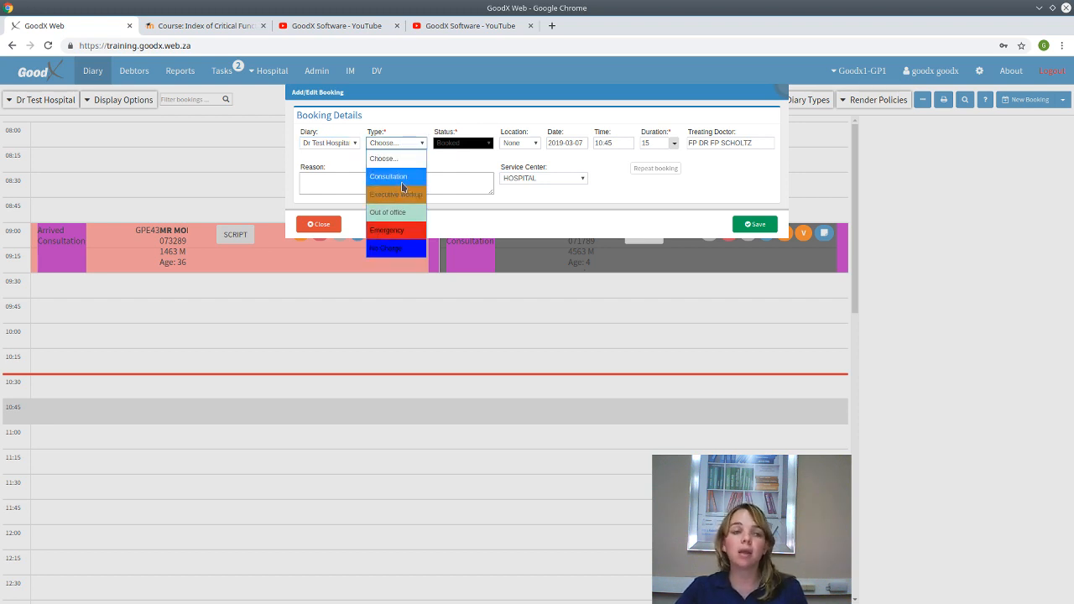
click(401, 182)
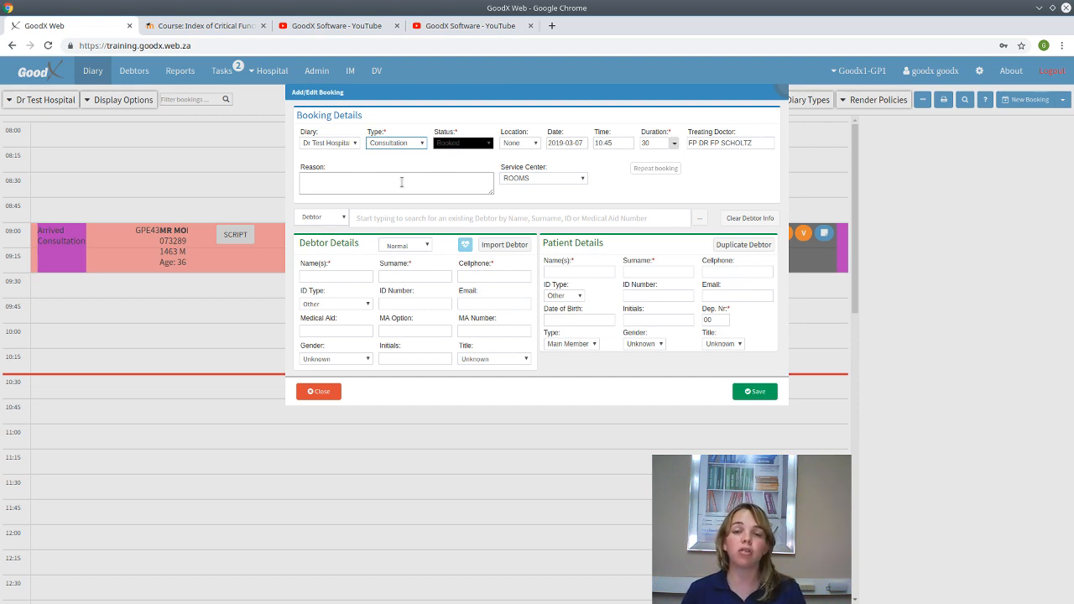
click(472, 147)
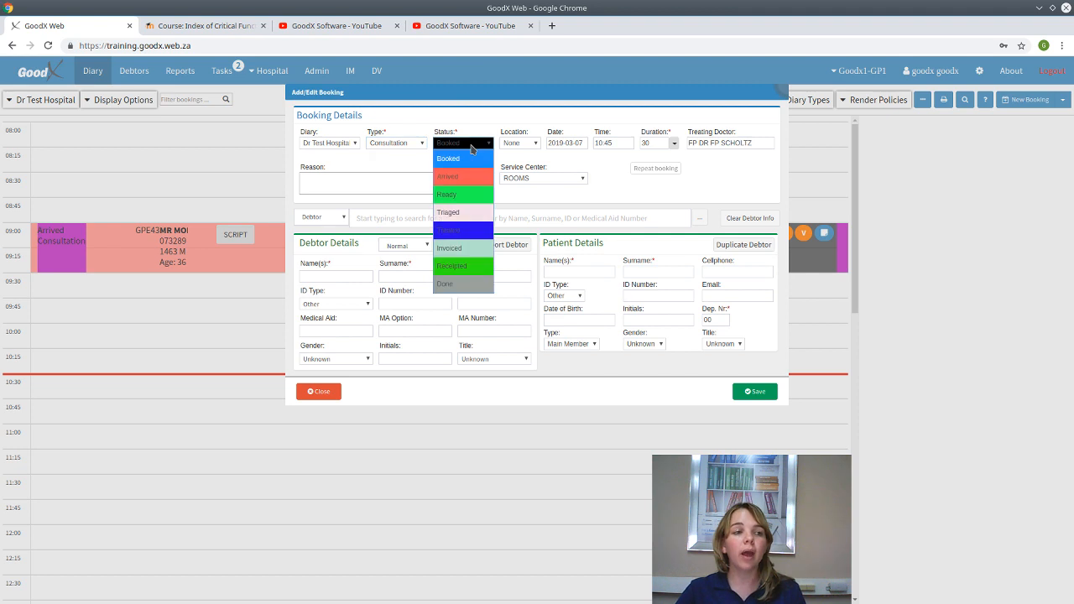
click(465, 162)
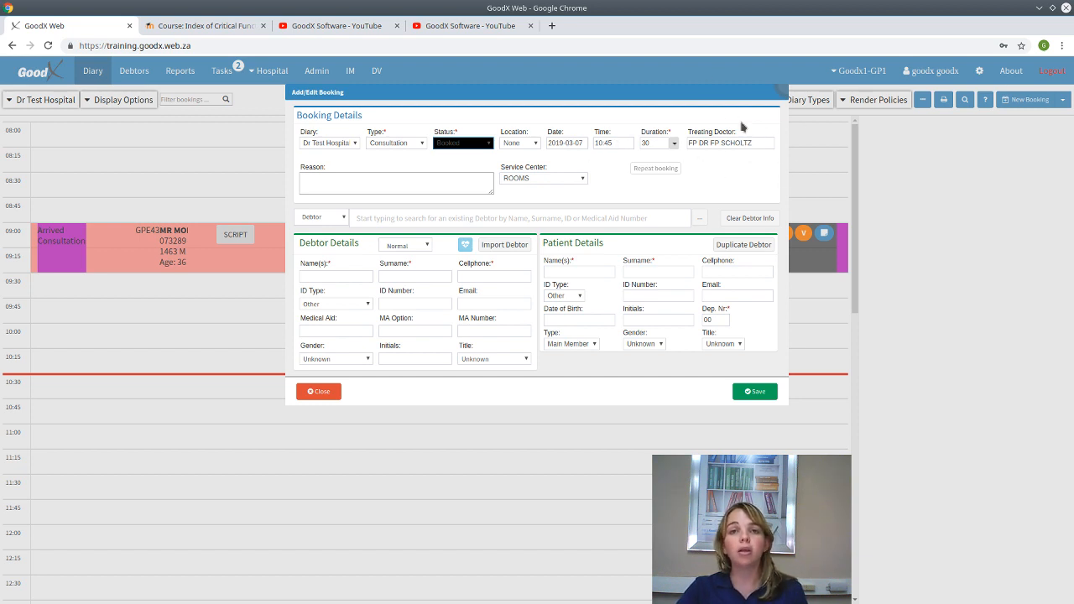
click(759, 142)
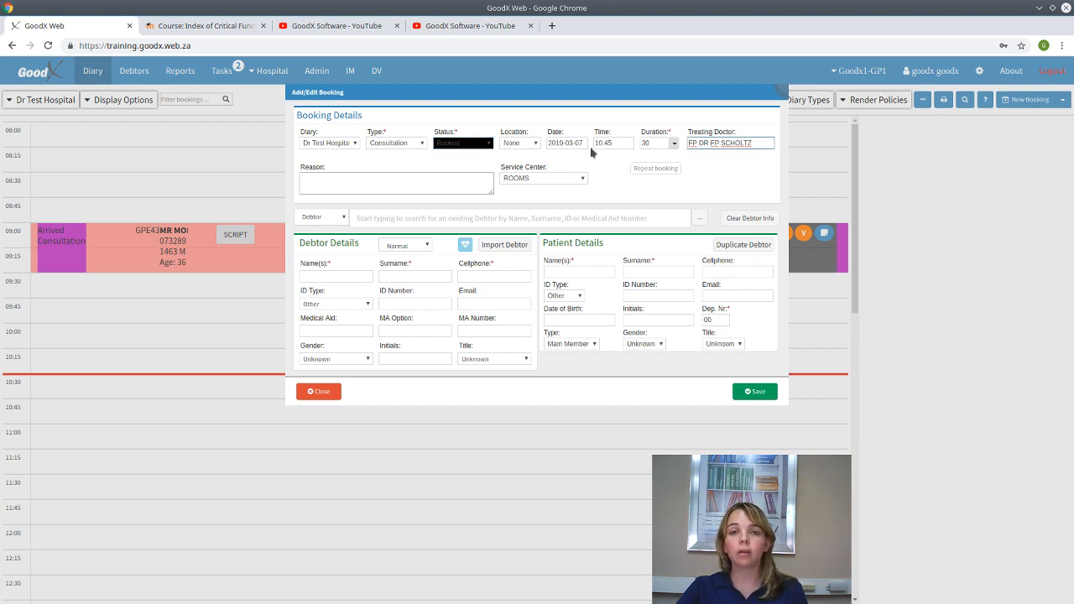
key(BackSpace)
key(BackSpace)
key(BackSpace)
key(BackSpace)
key(BackSpace)
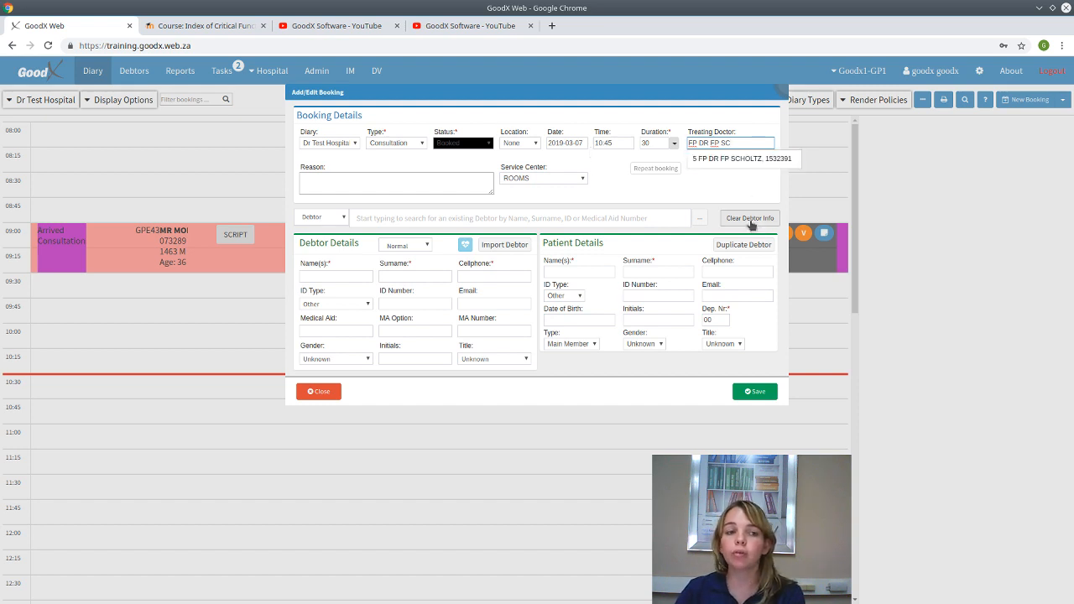
click(741, 159)
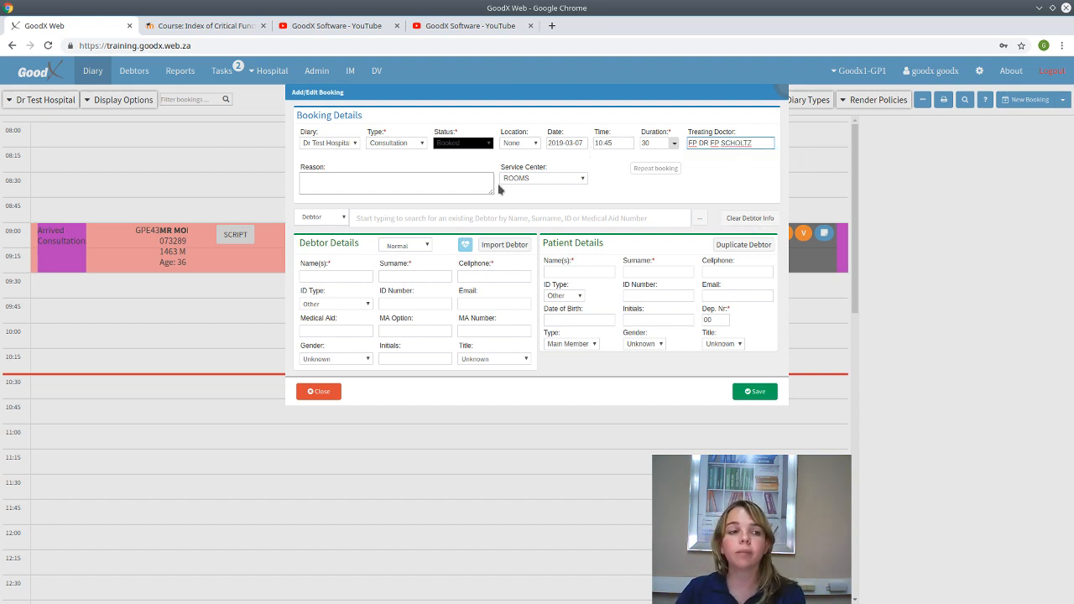
click(375, 186)
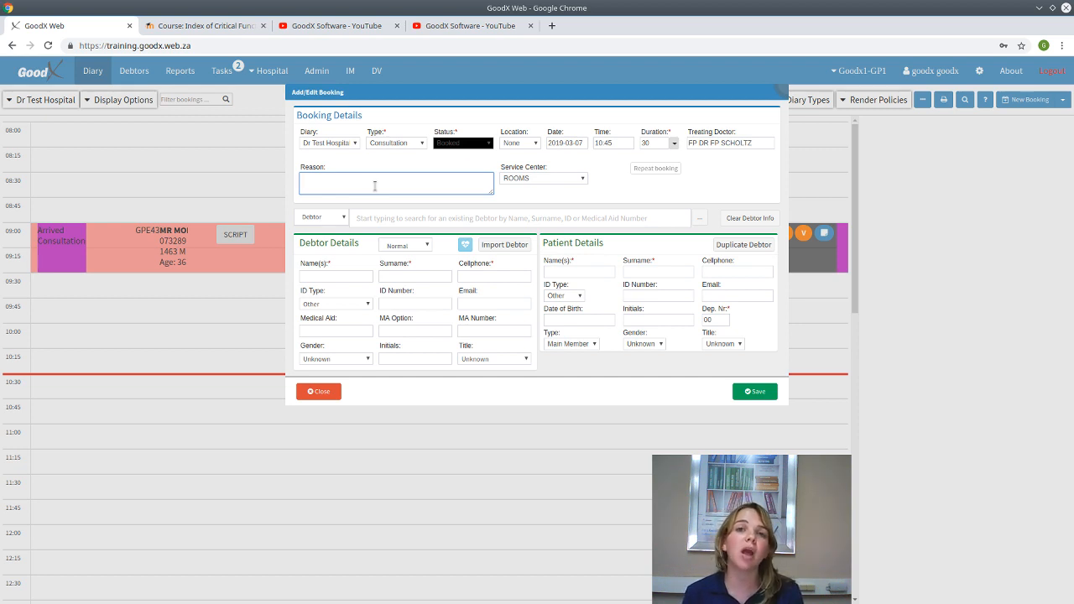
- Enter Flu as the booking reason and keep ROOMS as the service centre
text(lu)
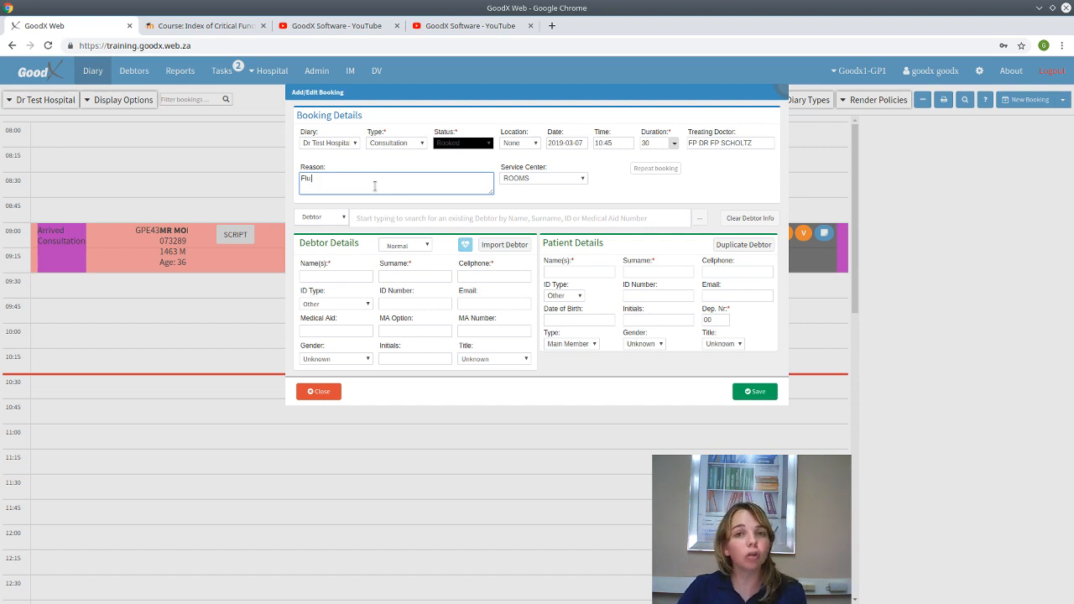
click(581, 180)
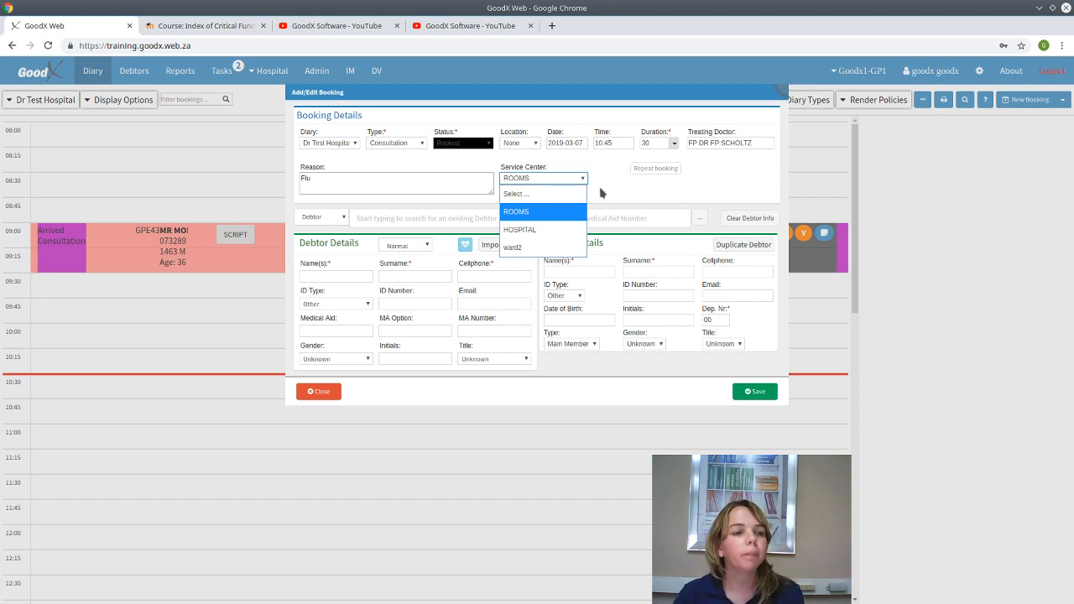
click(571, 178)
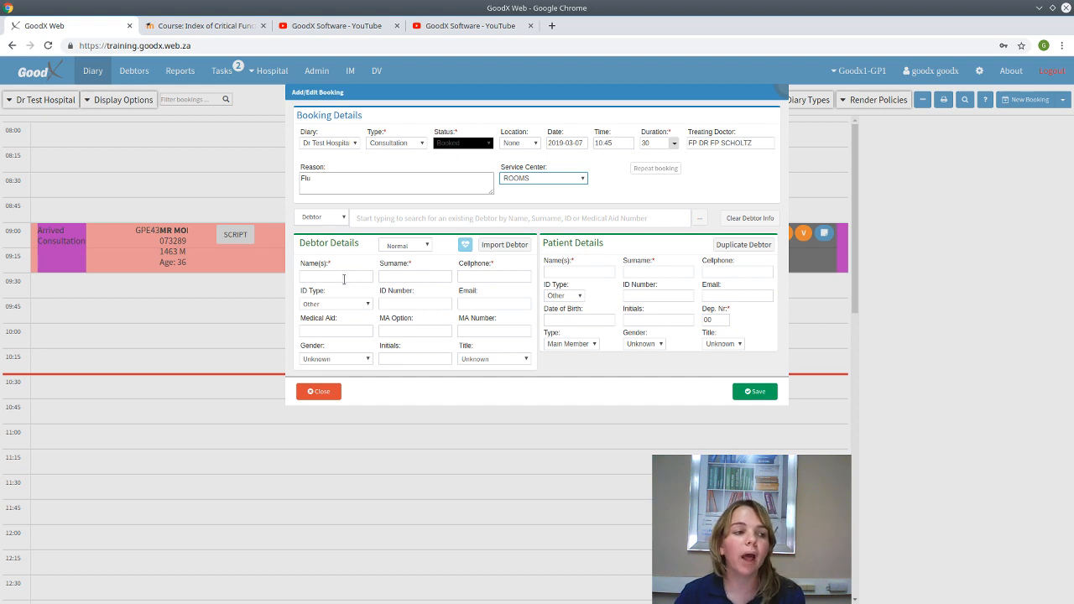
- Enter the debtor's name Test, surname GoodX and a cellphone number
click(343, 278)
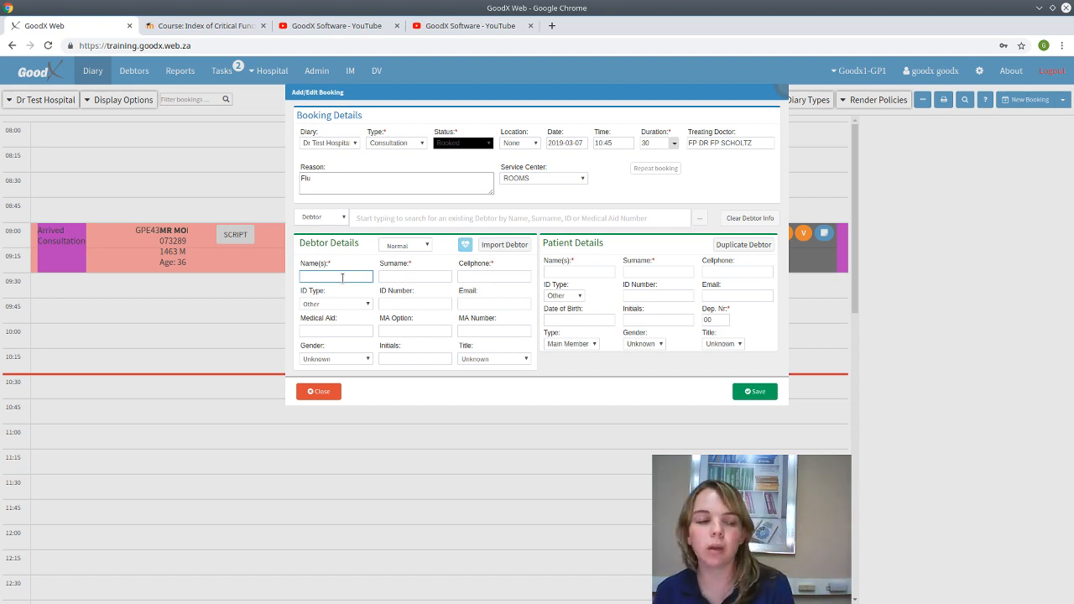
text(test)
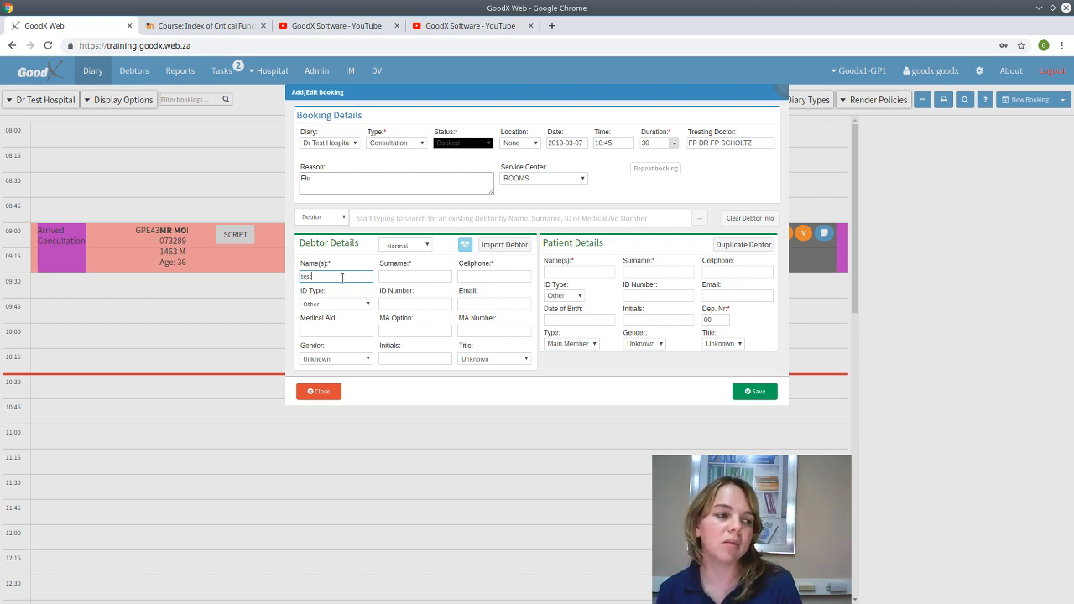
key(Tab)
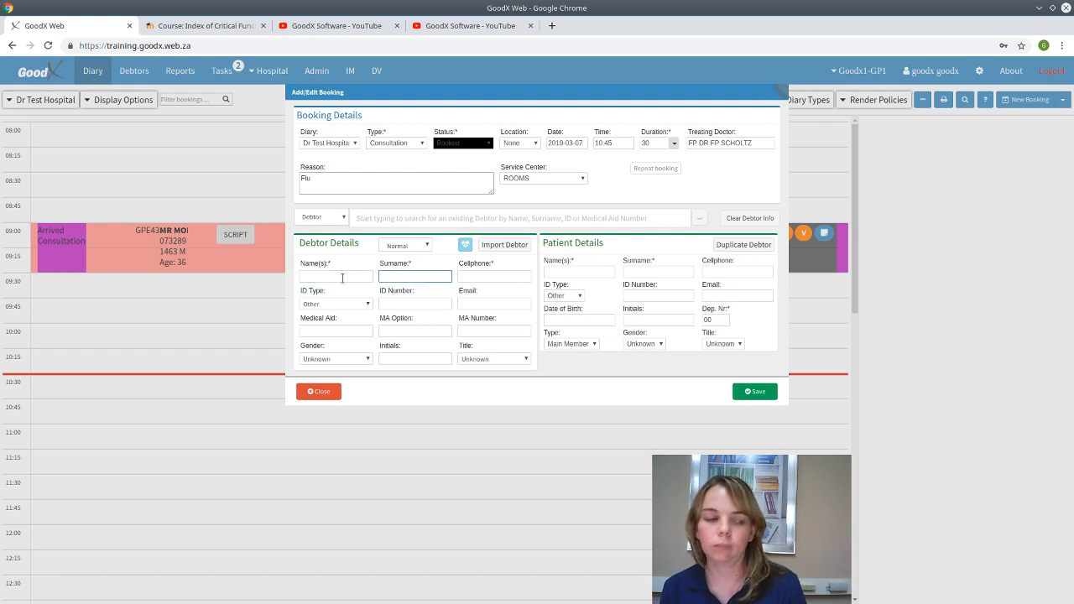
click(342, 278)
text(tes)
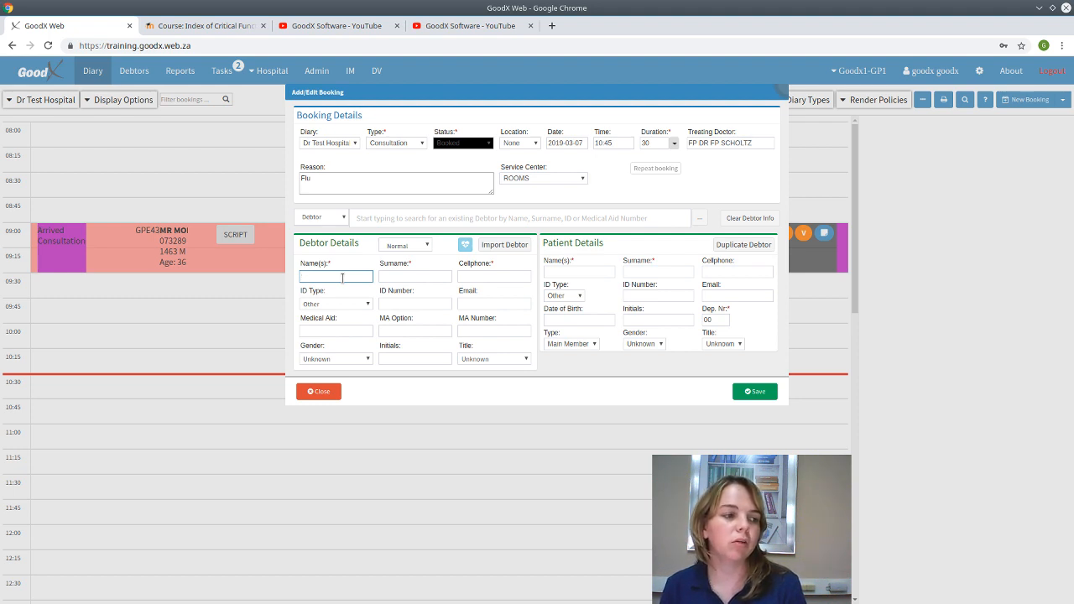
text(Test)
key(Tab)
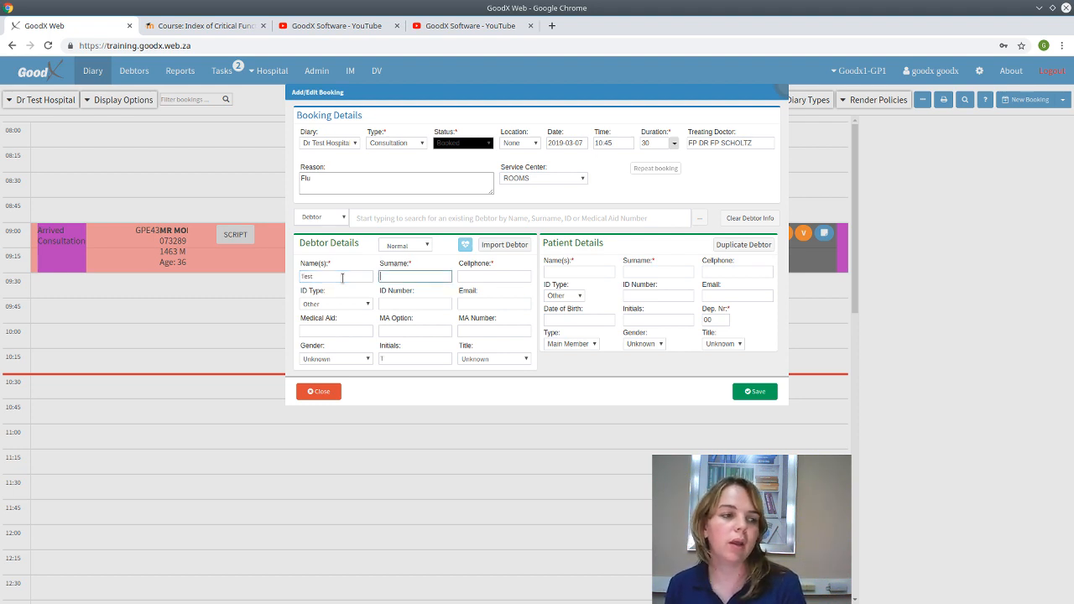
text(GoodX)
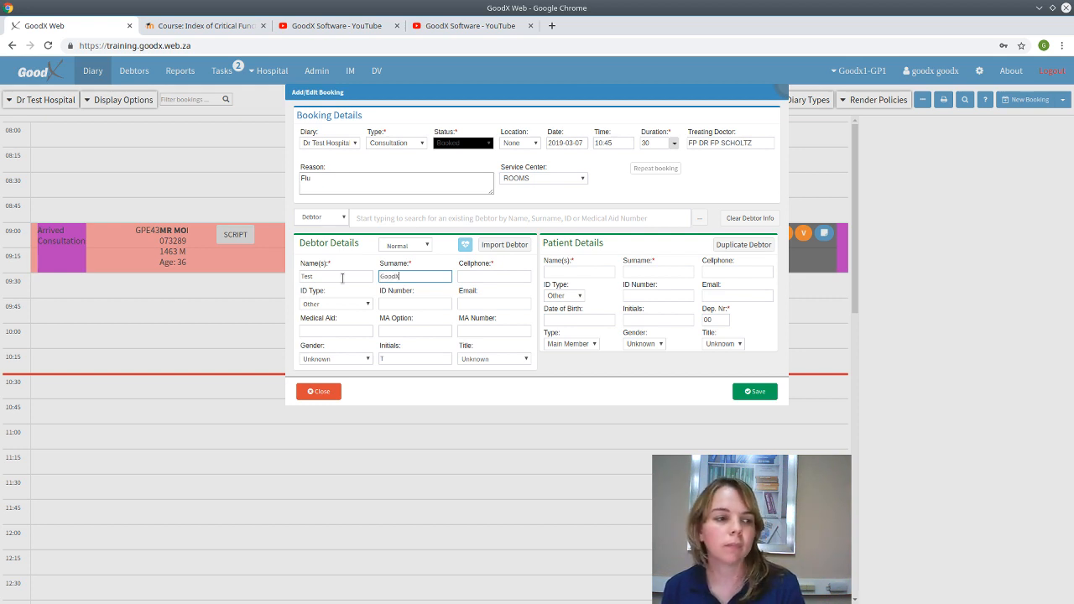
key(Tab)
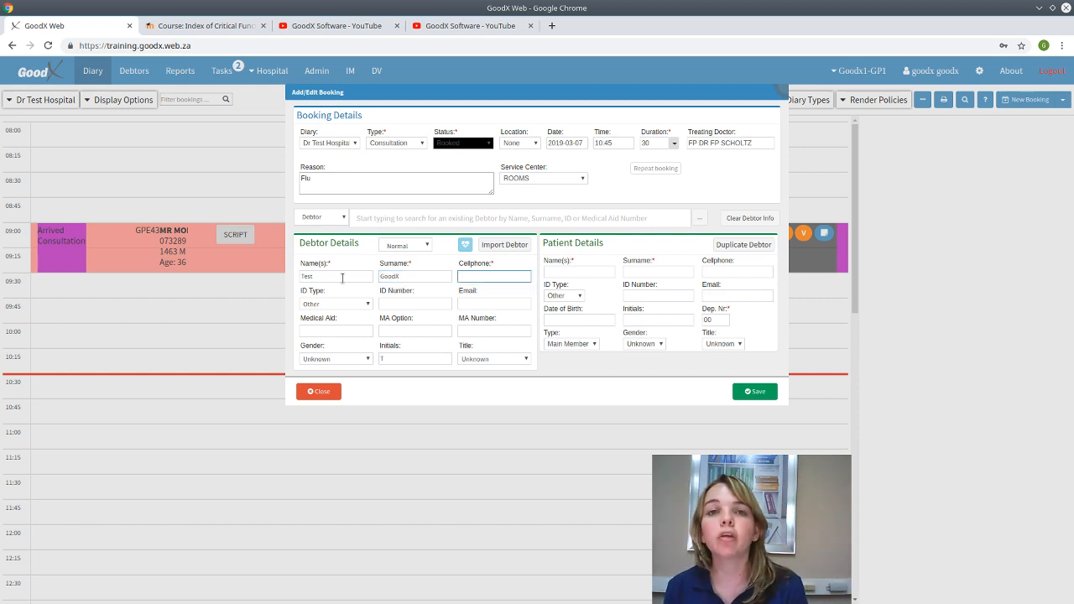
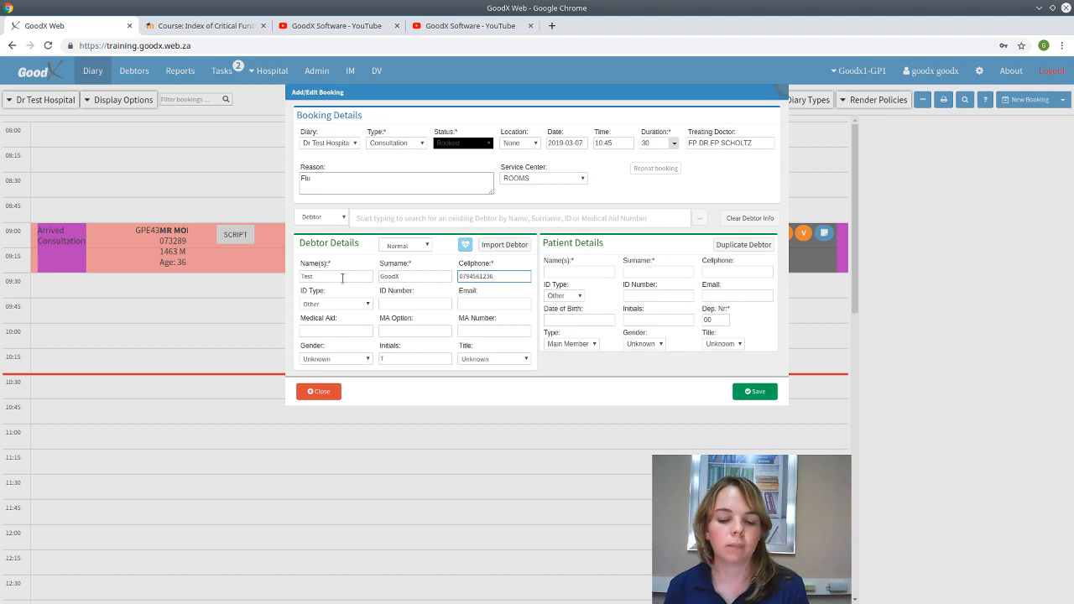
key(Tab)
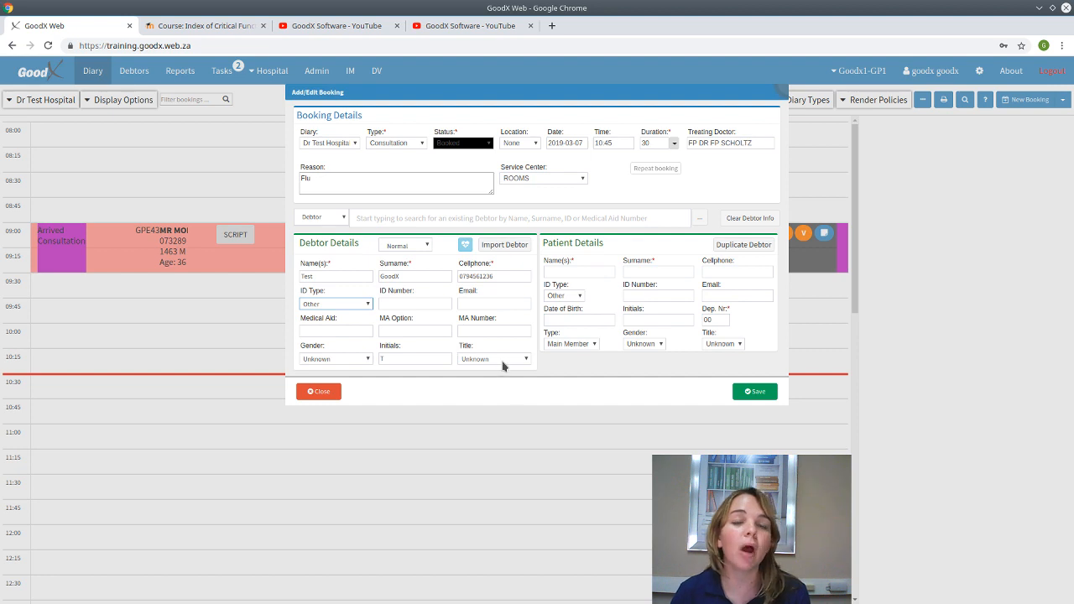
click(426, 246)
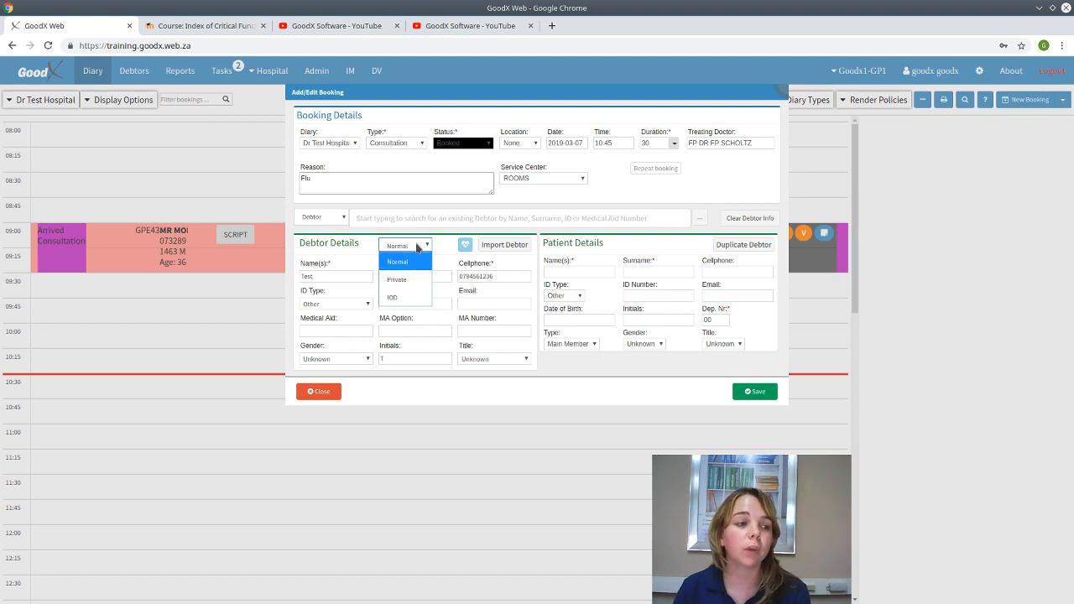
click(416, 261)
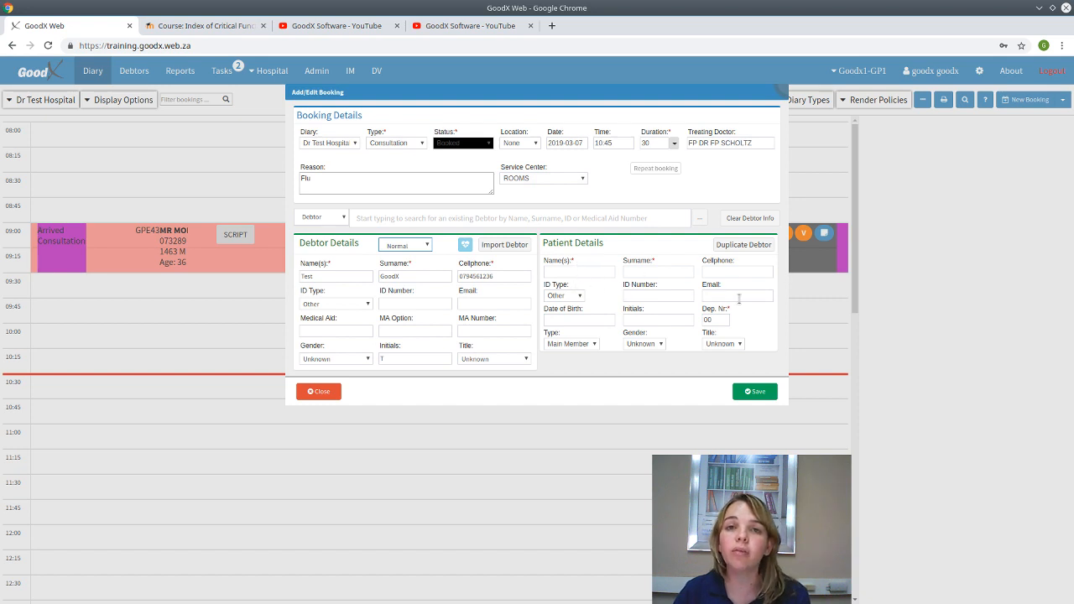
- Save the 10:45 Test GoodX booking, advance it to Arrived, and open its debtor record
click(766, 391)
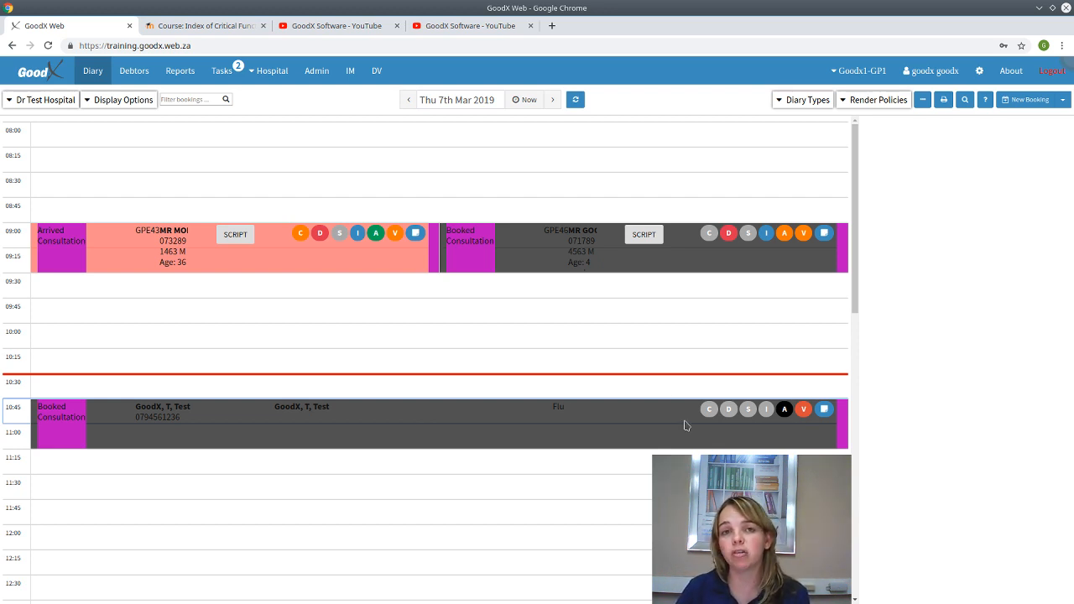
click(326, 437)
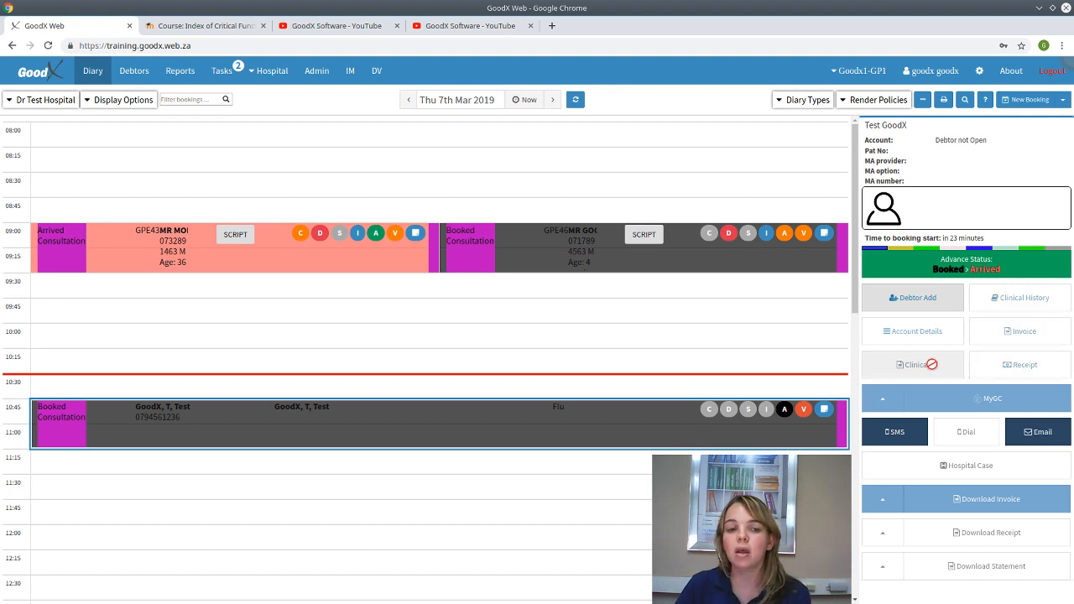
click(910, 309)
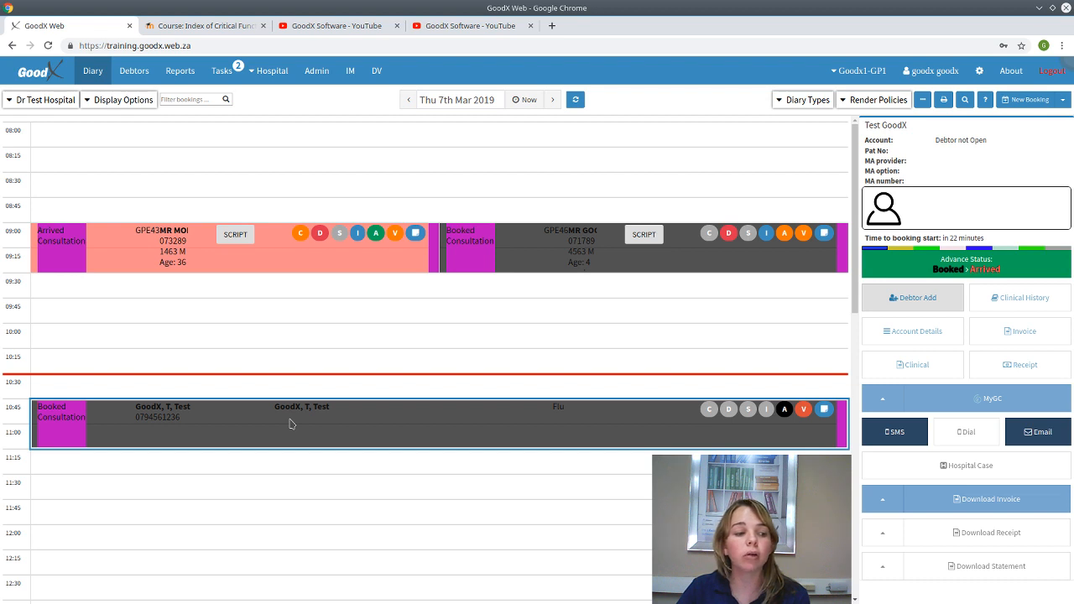
click(953, 267)
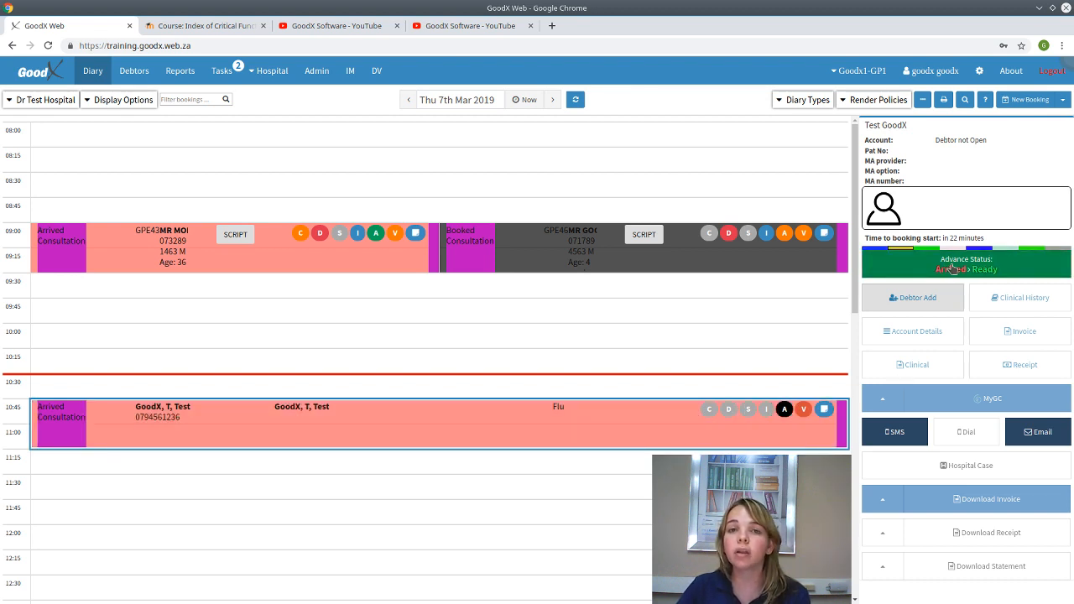
click(887, 308)
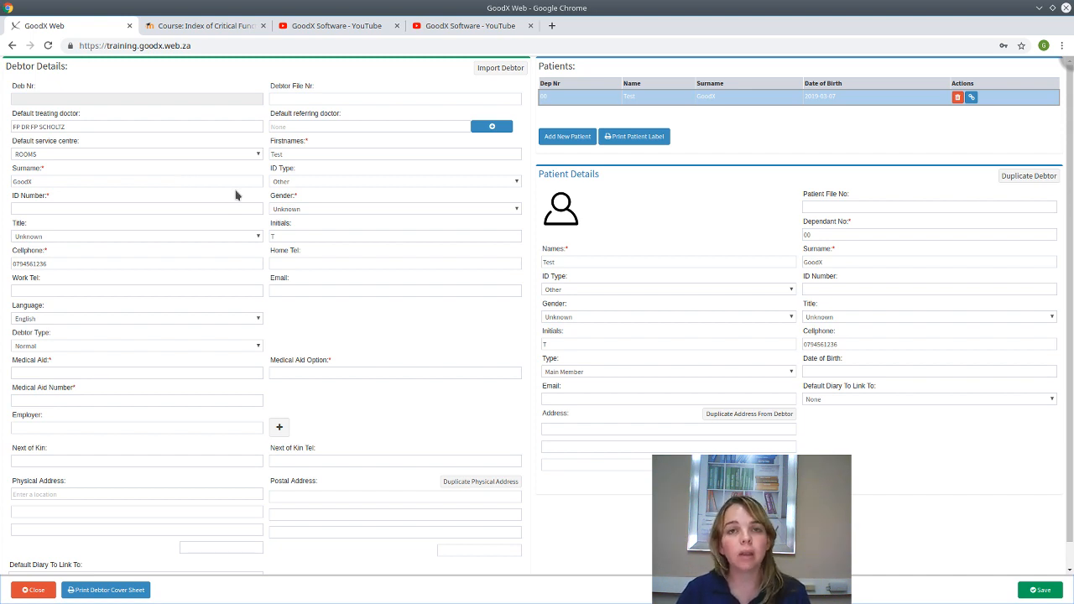
- Start a debtor import and show the list of import sources
click(503, 70)
click(373, 130)
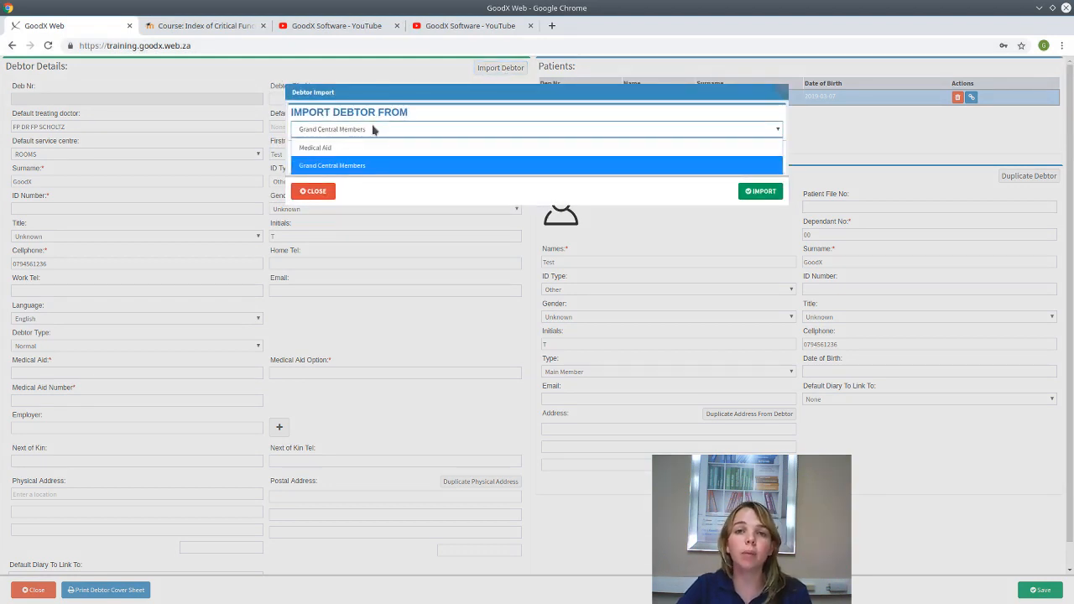
- Import from Medical Aid, choosing DISCOVERY with option COMPREHENSIVE CLASSIC ACUTE
click(353, 166)
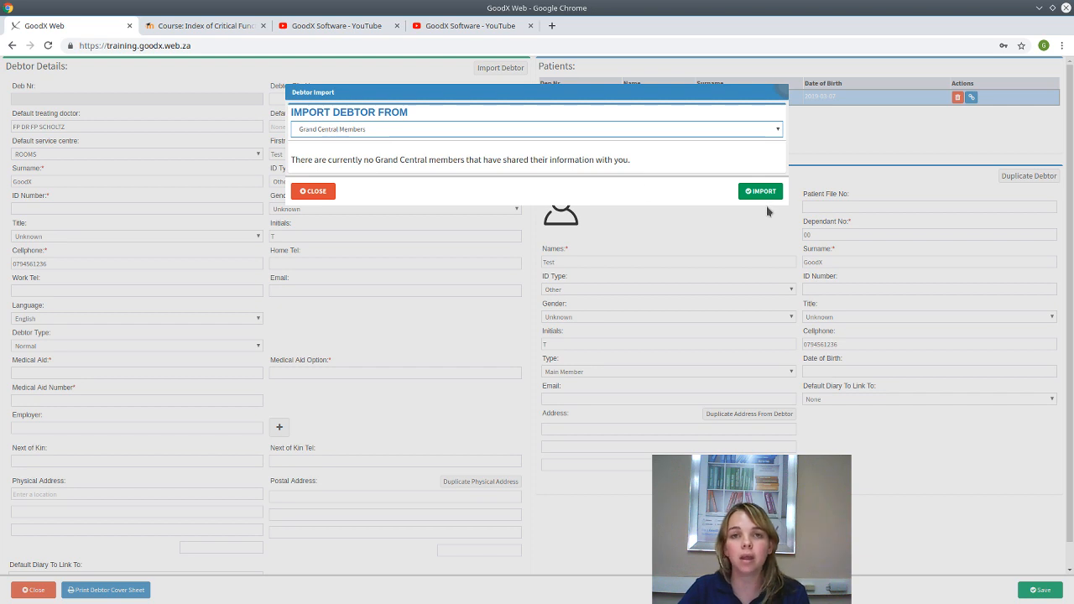
click(425, 132)
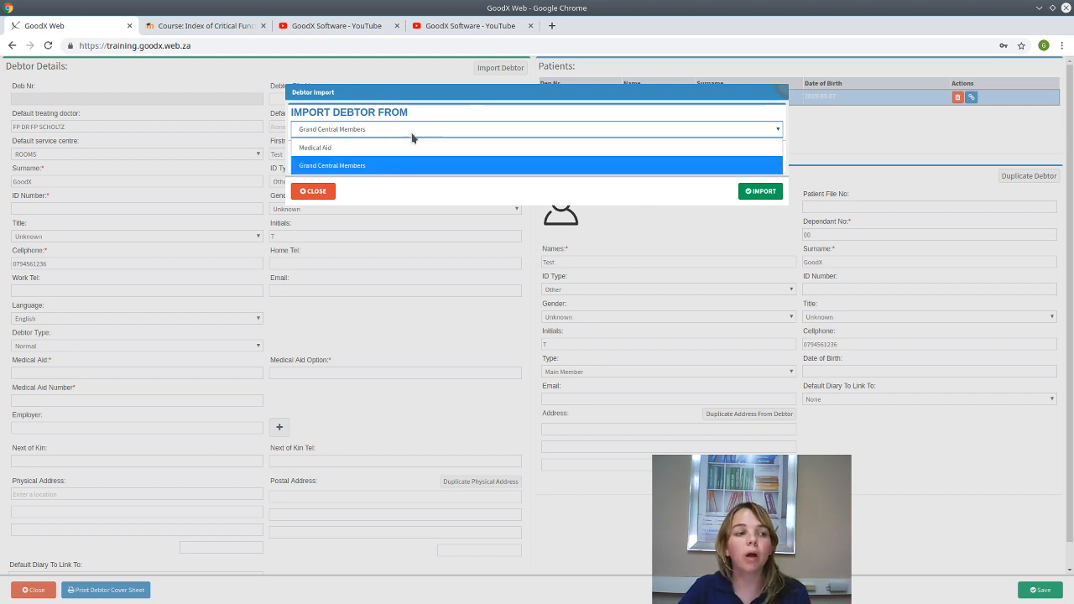
click(330, 148)
click(341, 168)
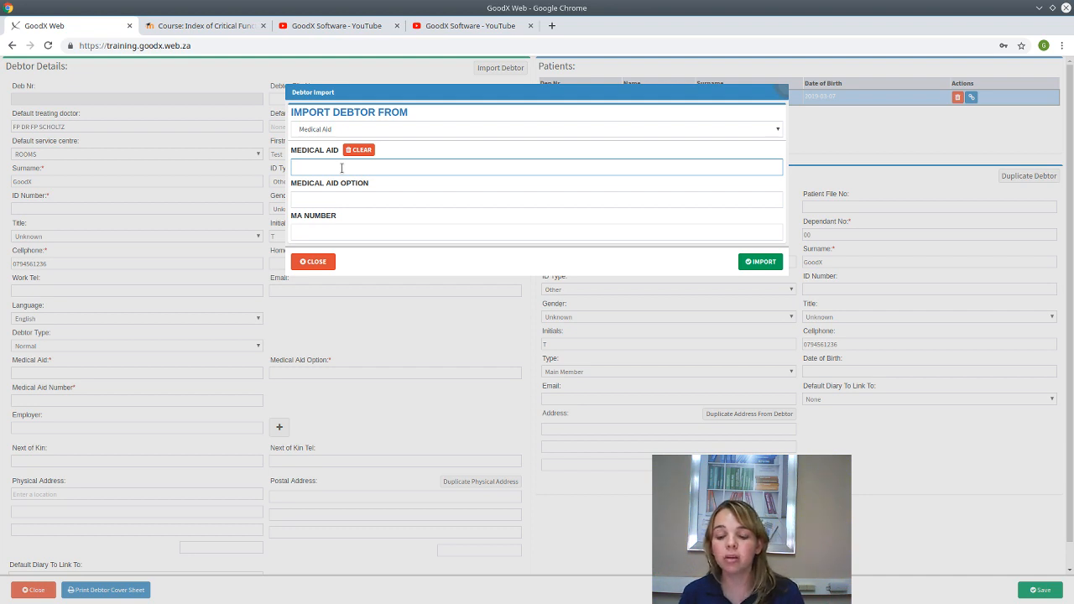
text(dis)
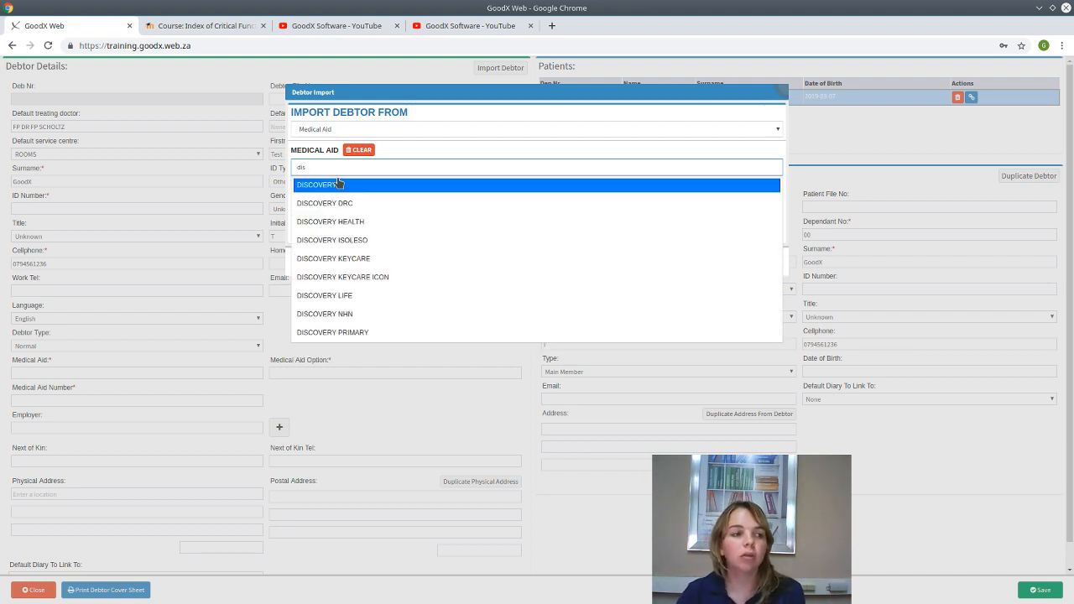
click(339, 181)
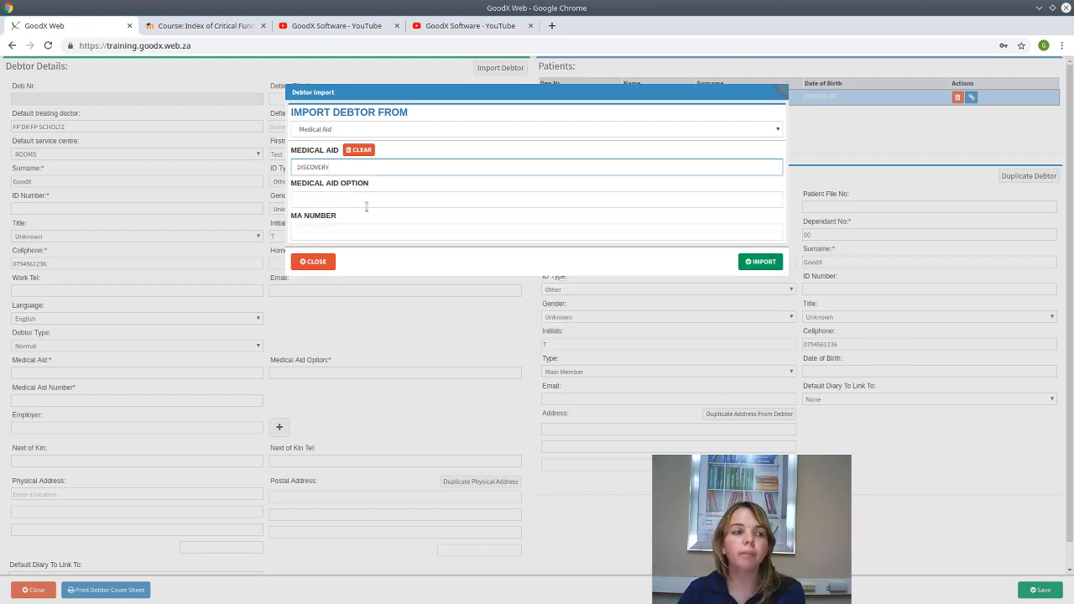
click(365, 207)
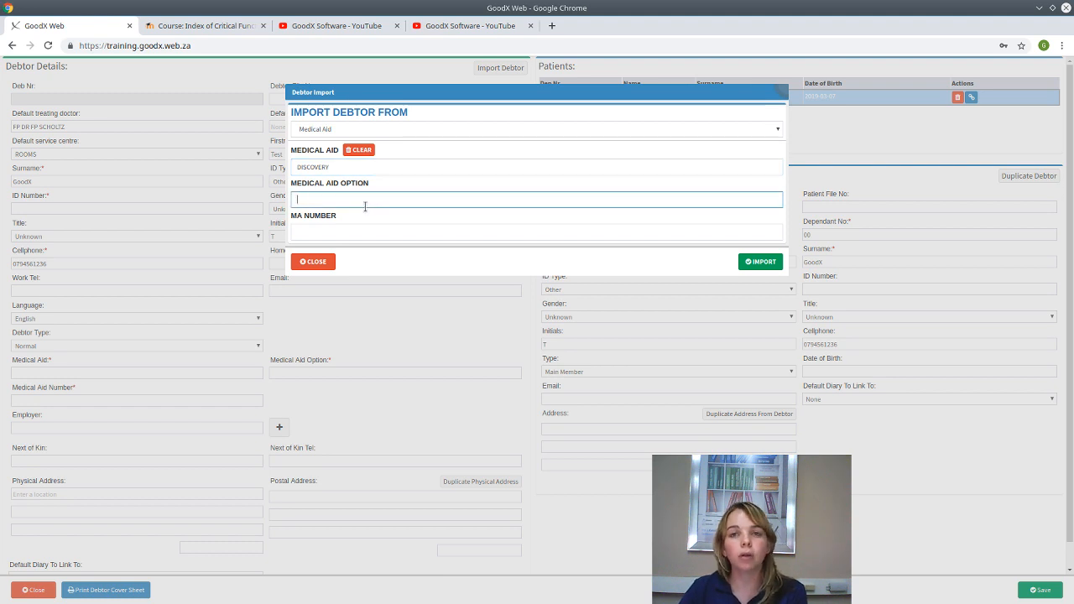
text(com)
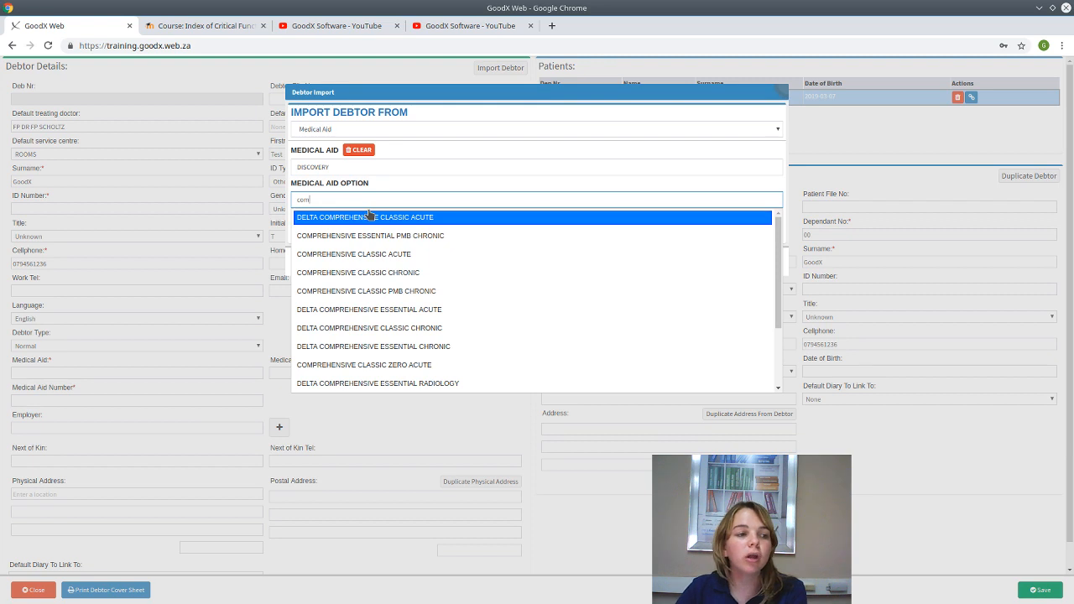
click(375, 260)
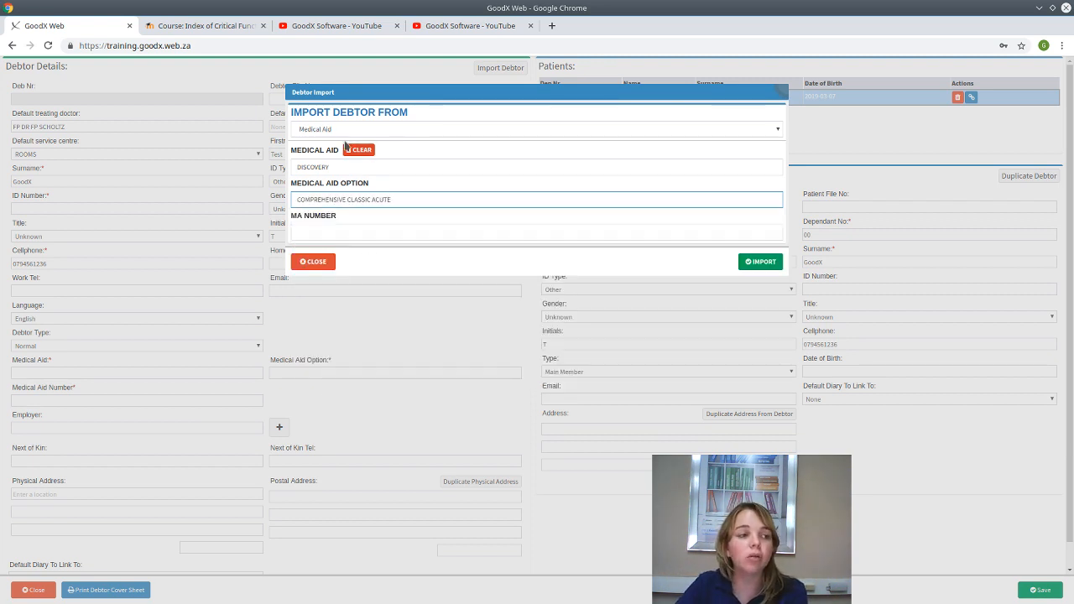
click(349, 169)
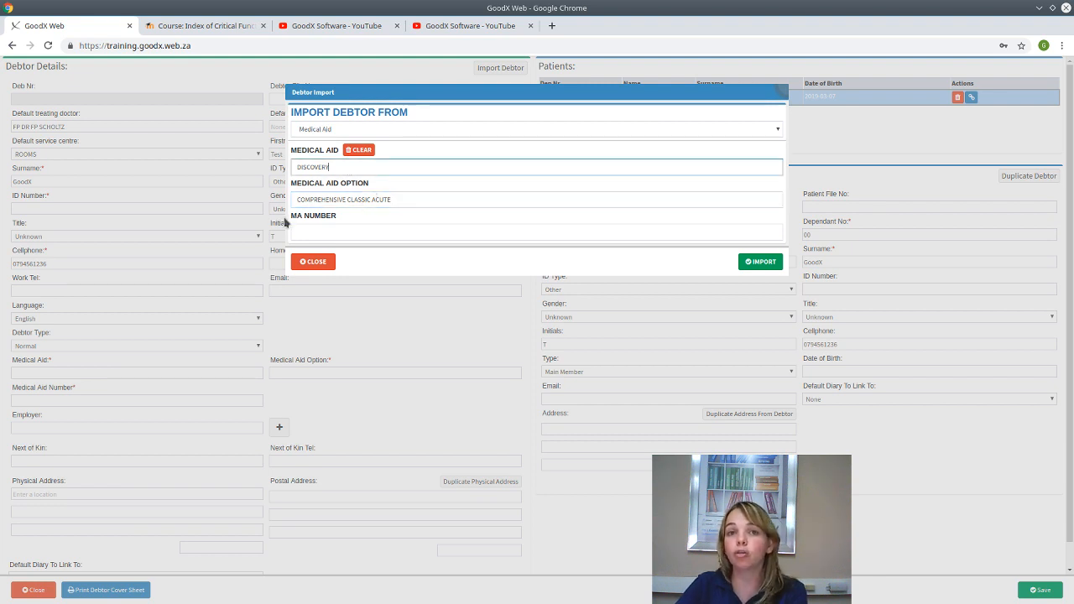
- Switch the import medical aid to BESTMED with PACE THREE ACUTE, then close without importing
click(375, 178)
text(best)
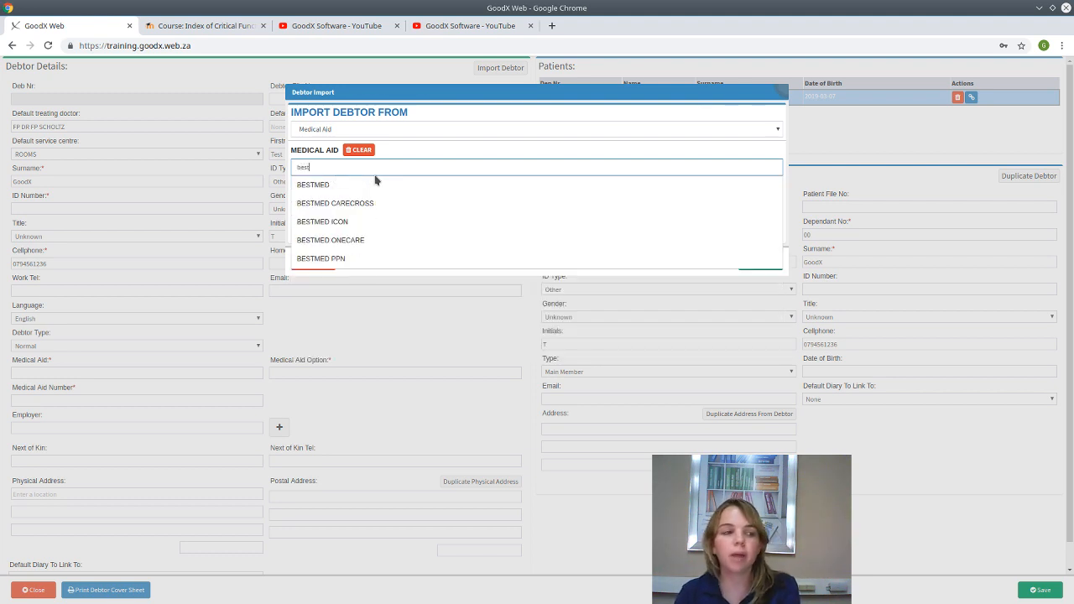
click(360, 184)
click(372, 194)
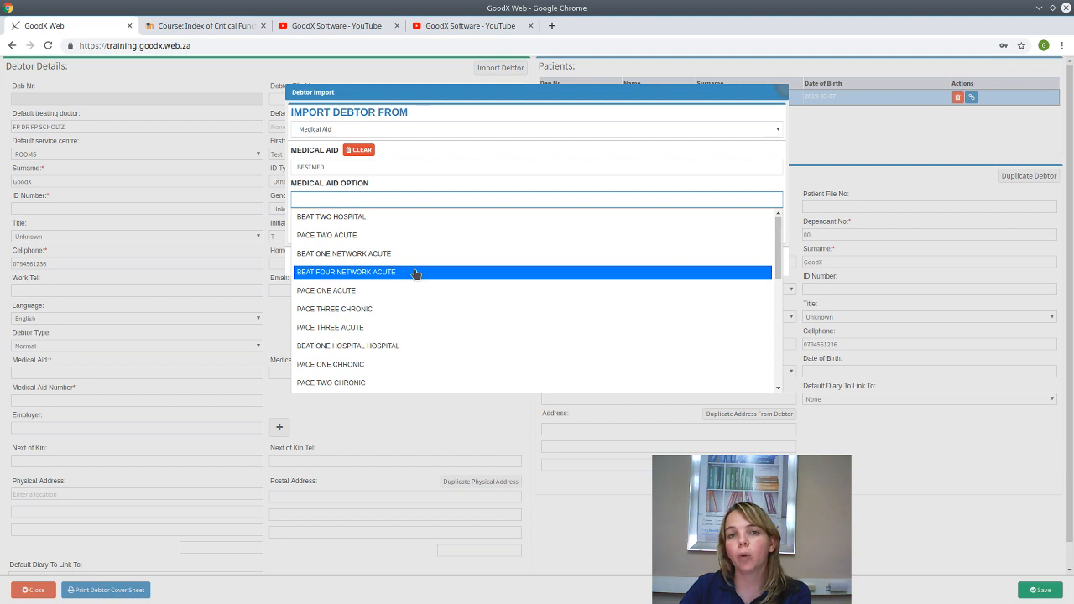
click(345, 167)
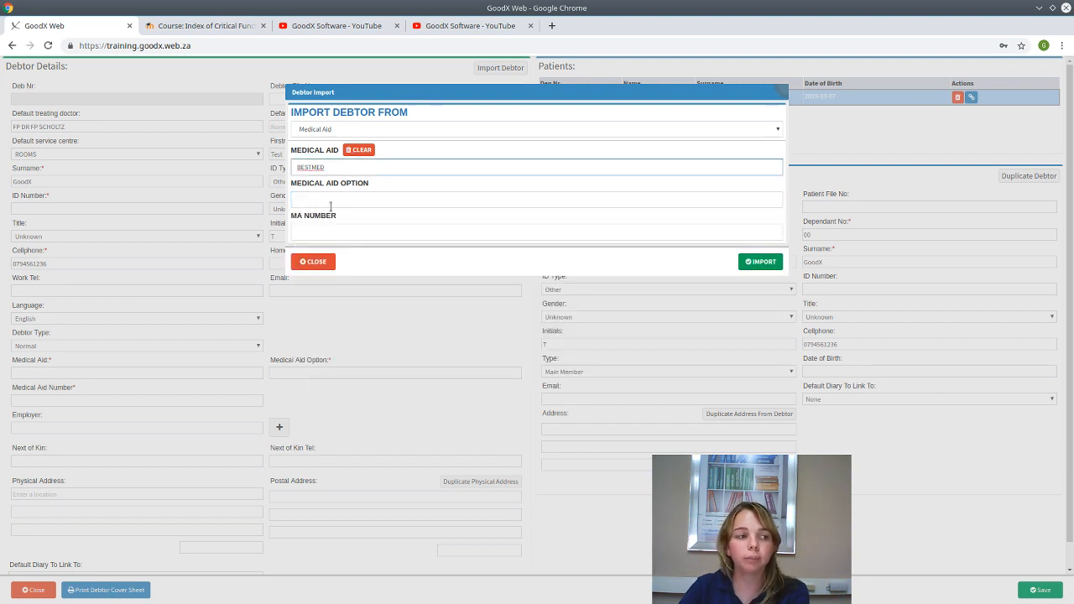
click(330, 199)
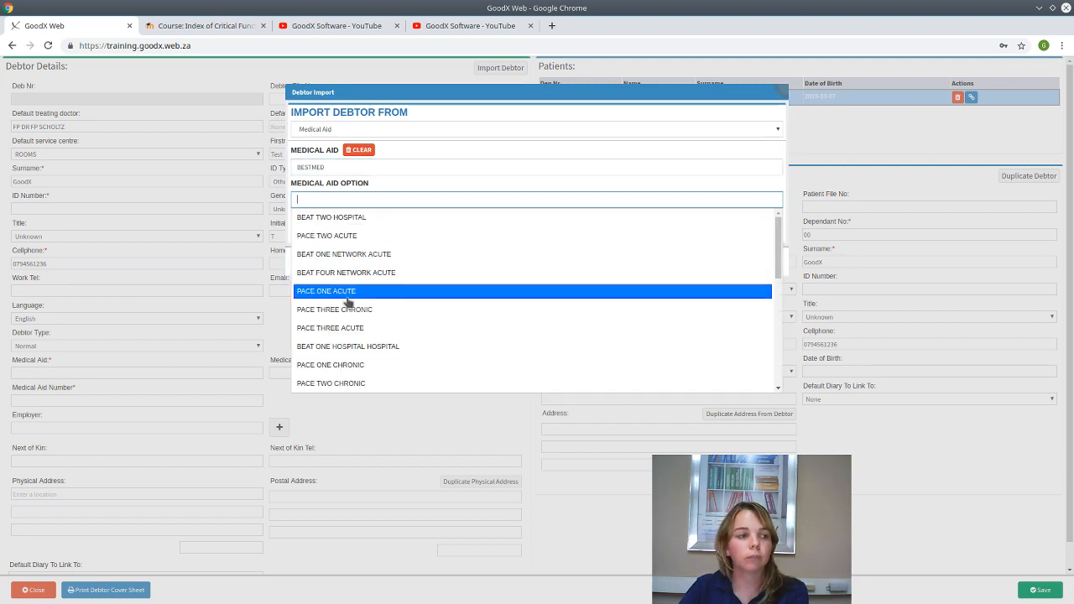
click(344, 328)
click(332, 235)
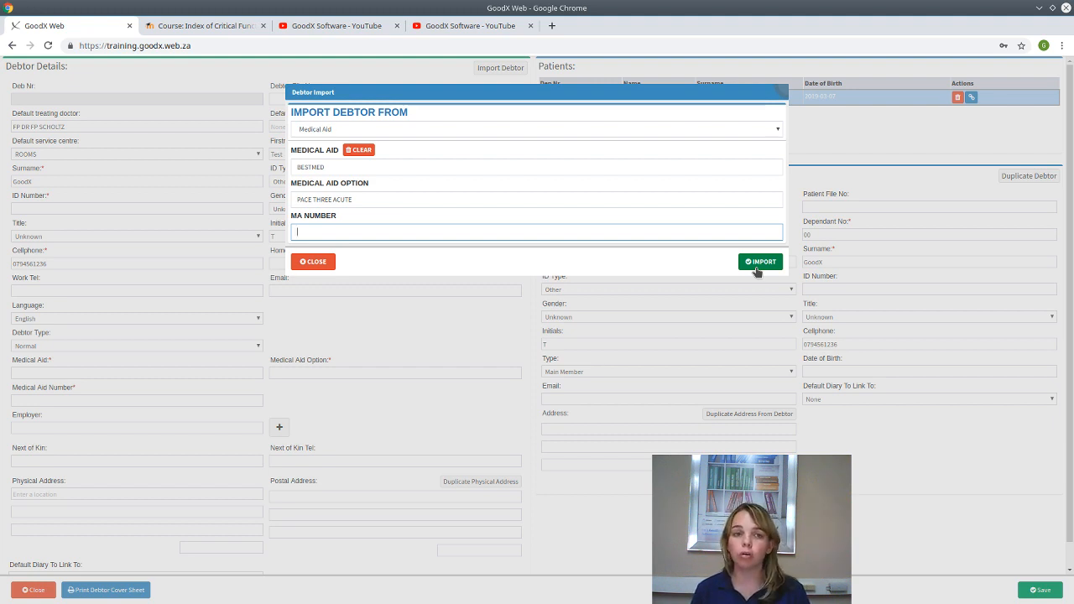
click(313, 261)
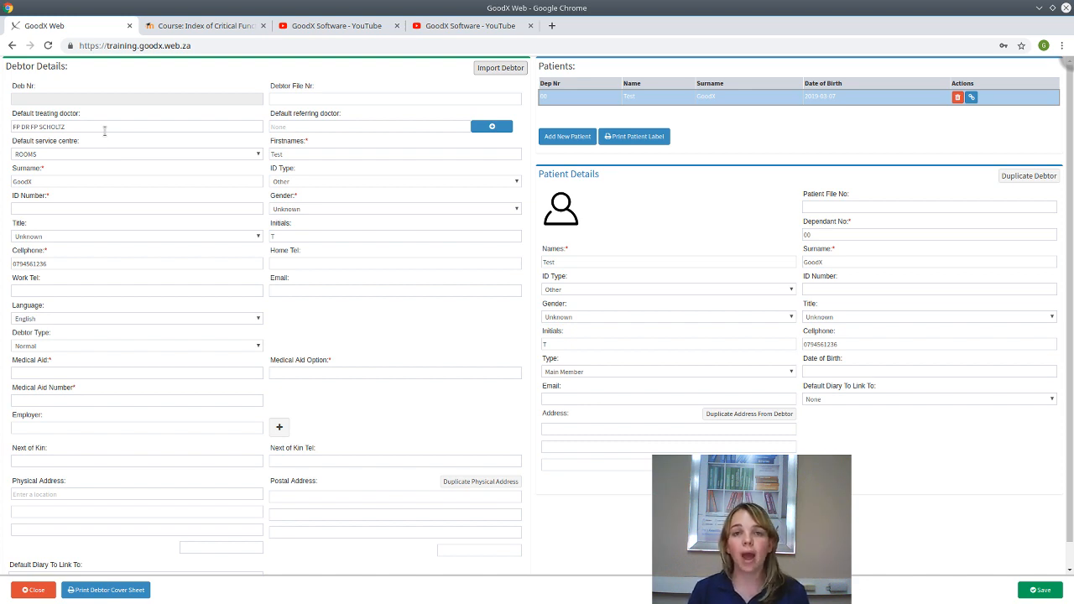
- Check the default referring doctor and first names fields, then list the debtor's ID type options
click(310, 128)
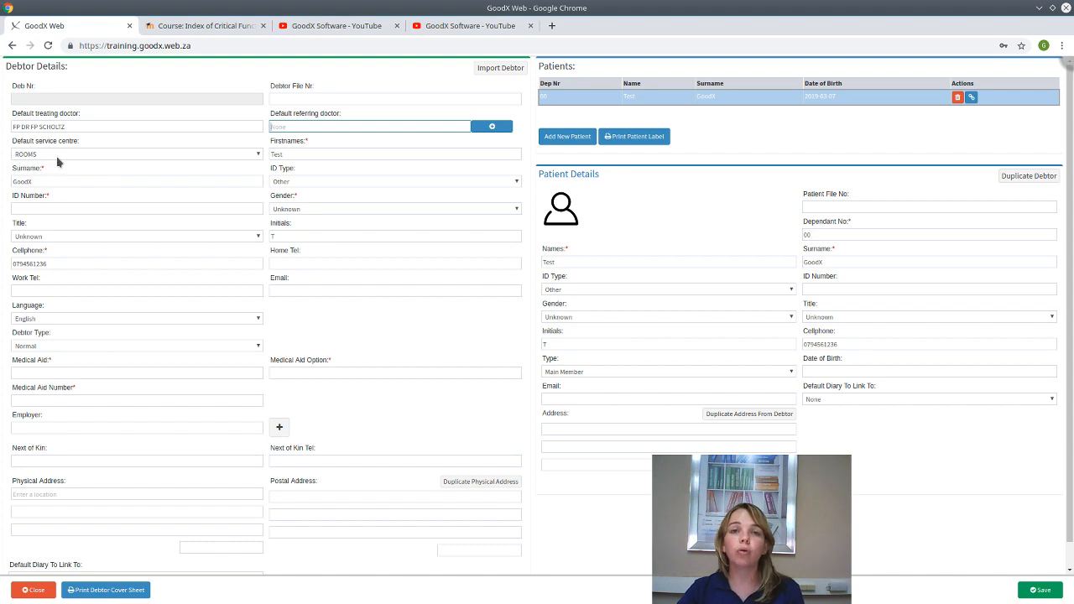
click(316, 155)
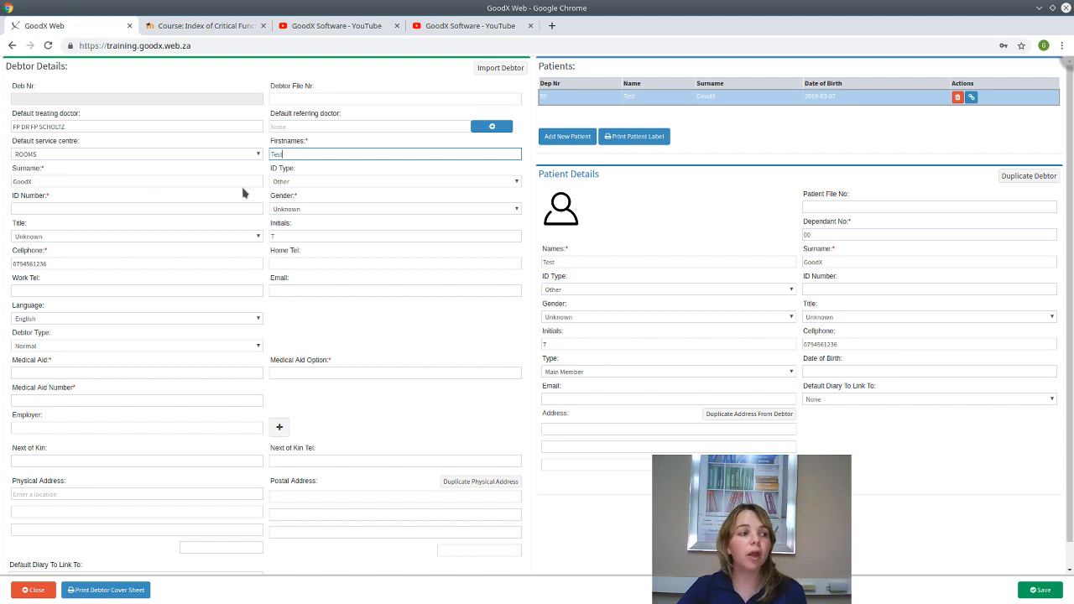
click(302, 186)
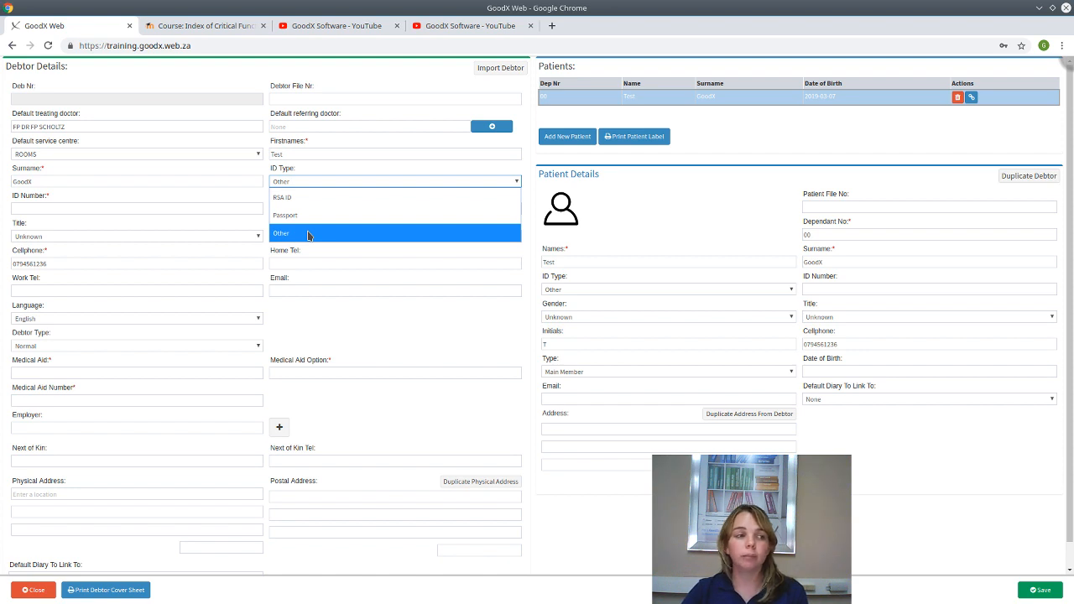
- Keep ID type Other and enter the debtor's ID number, correcting the last digit
click(308, 234)
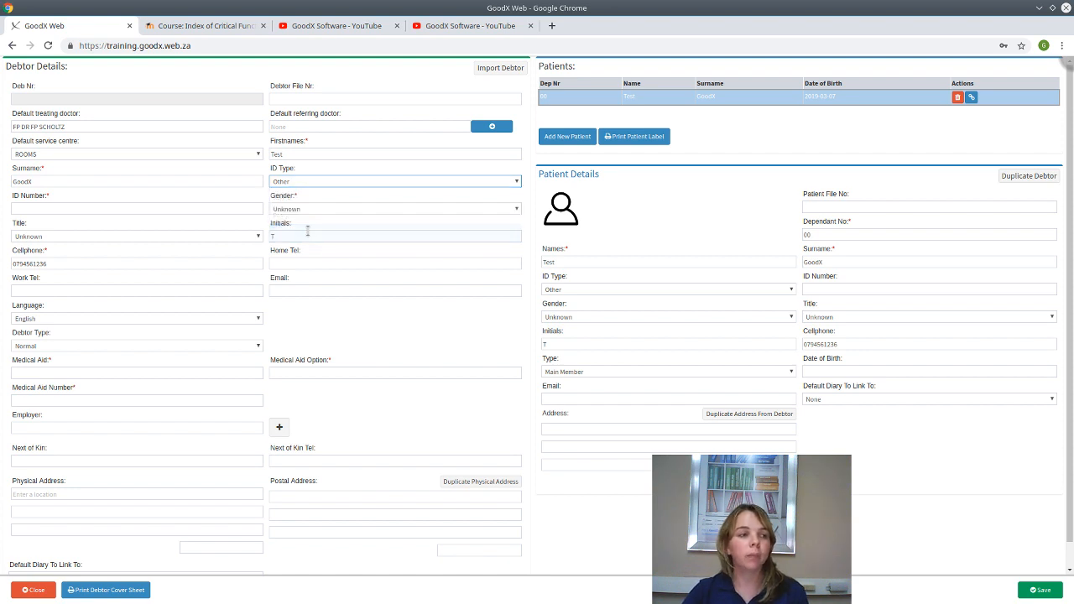
click(154, 206)
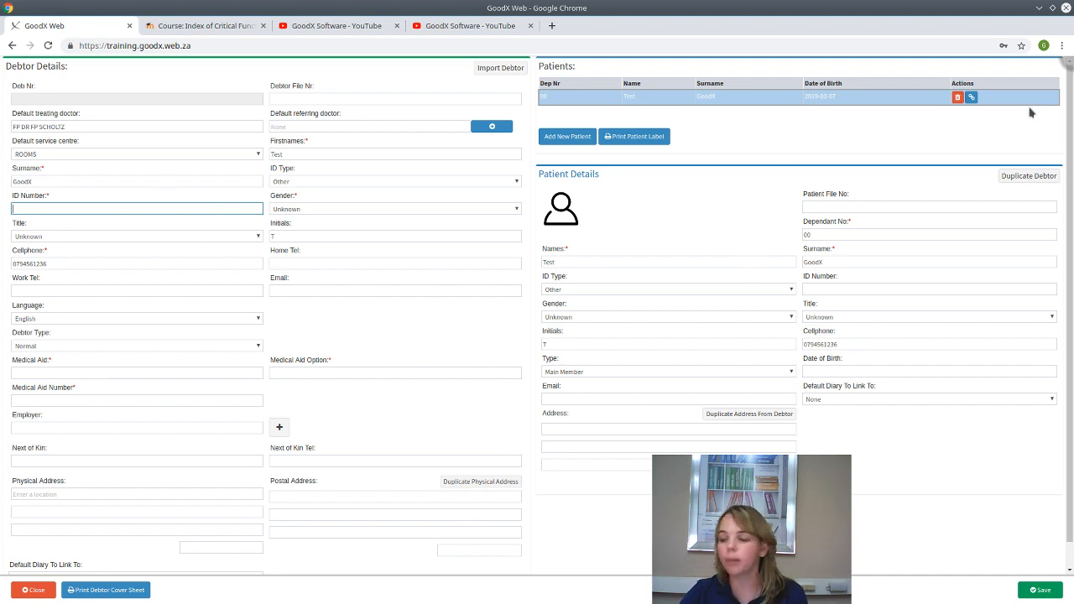
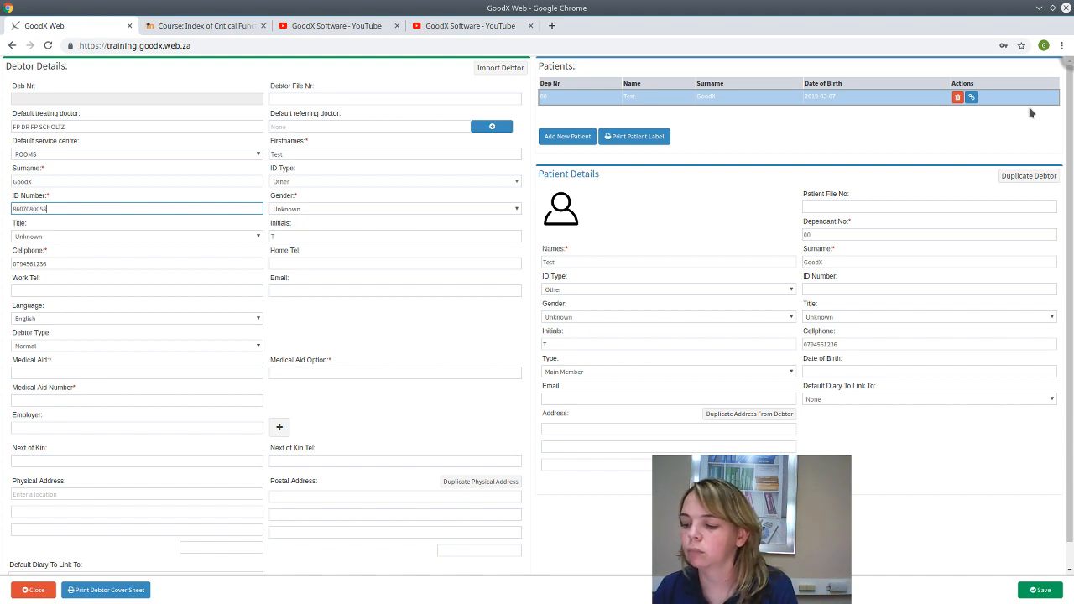
key(BackSpace)
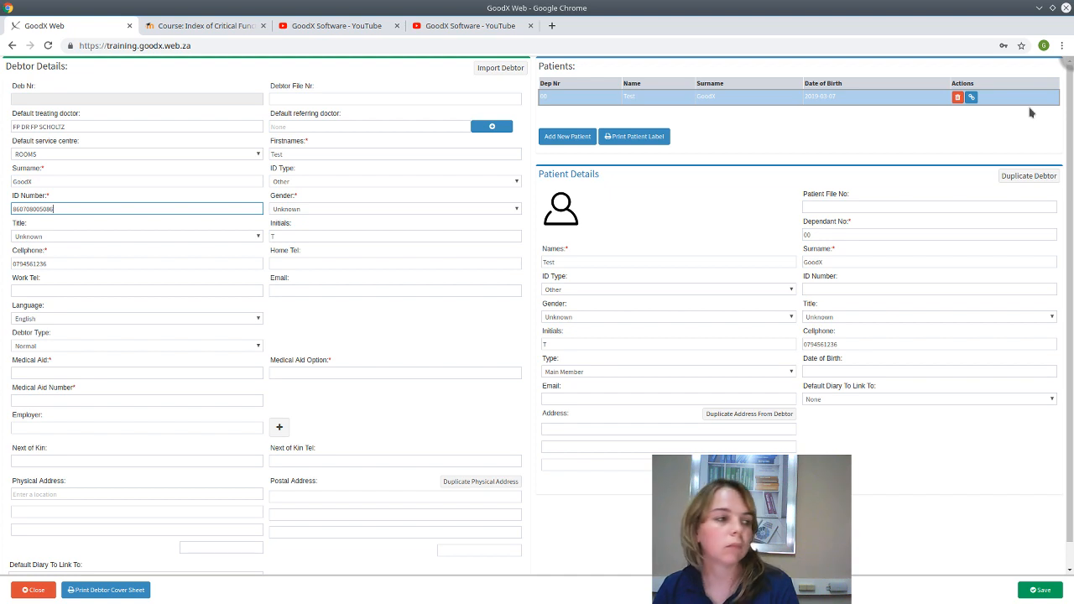
key(Tab)
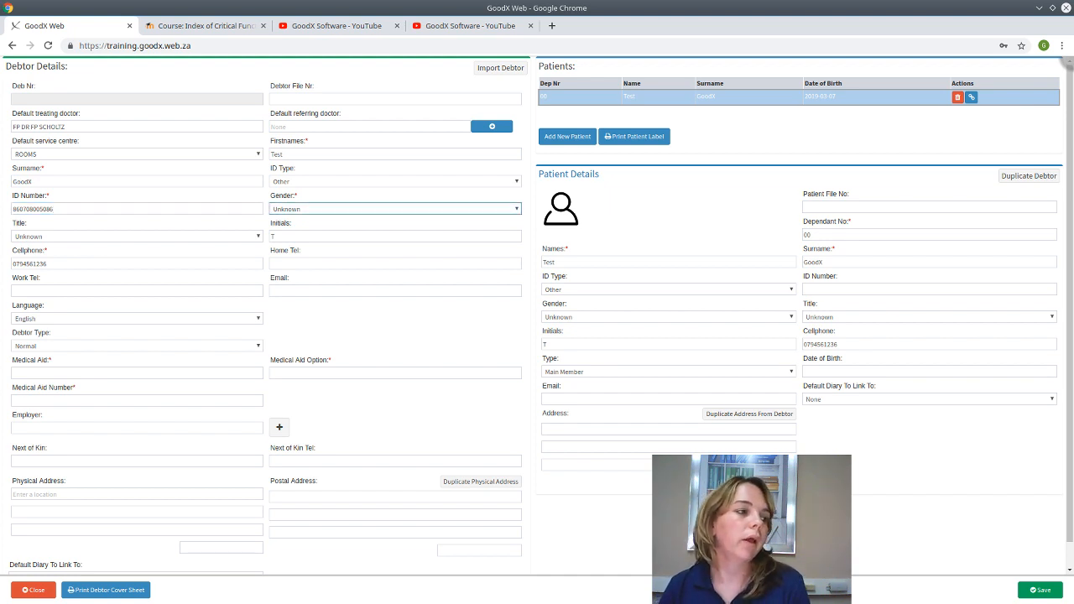
- Set the debtor's gender to Female and keep MS as the title
click(415, 215)
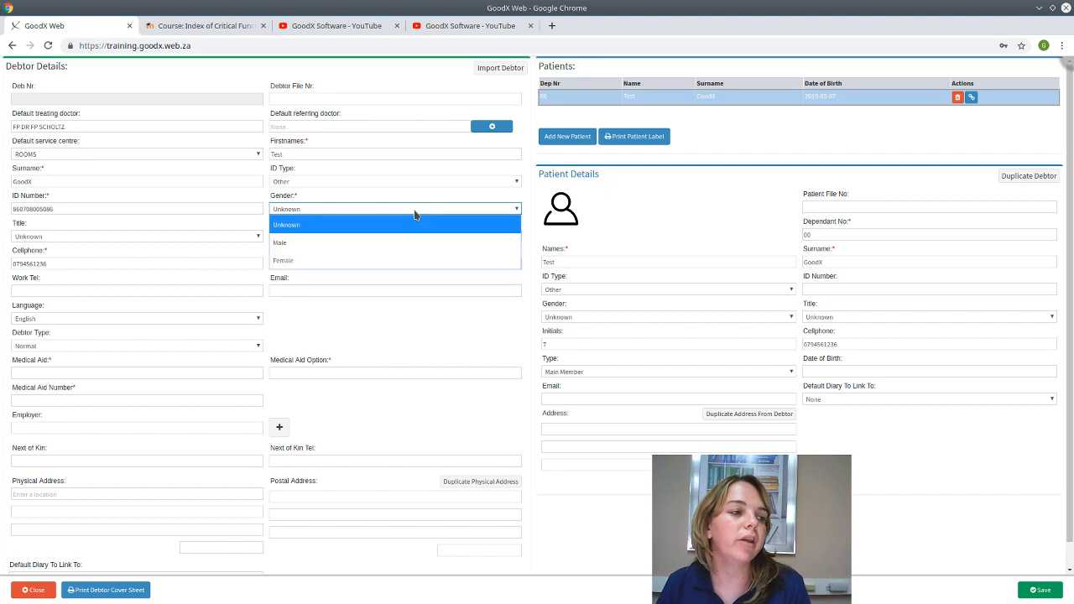
click(389, 261)
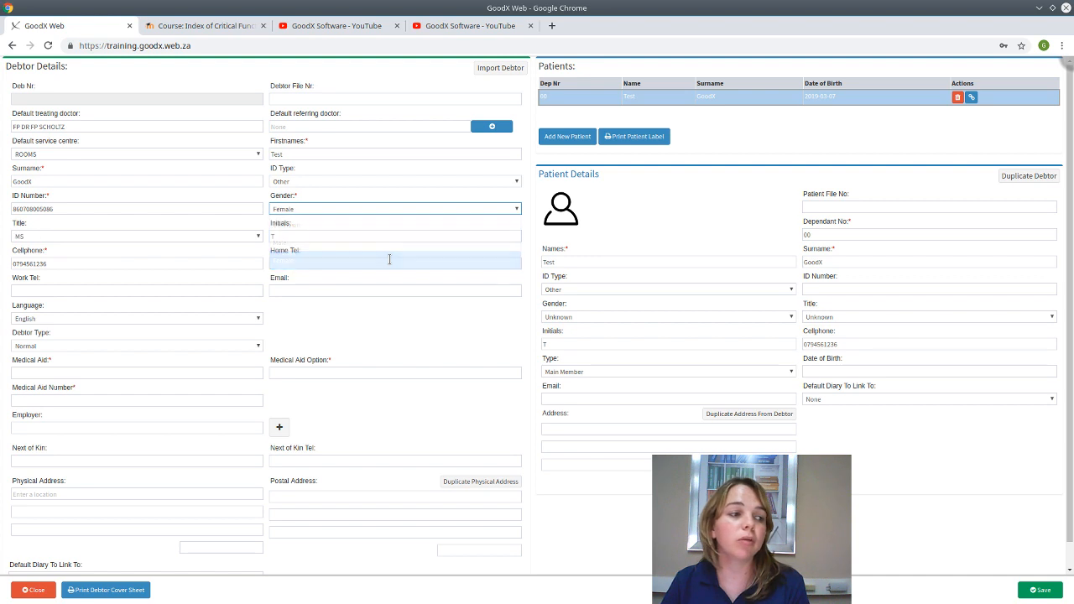
click(50, 236)
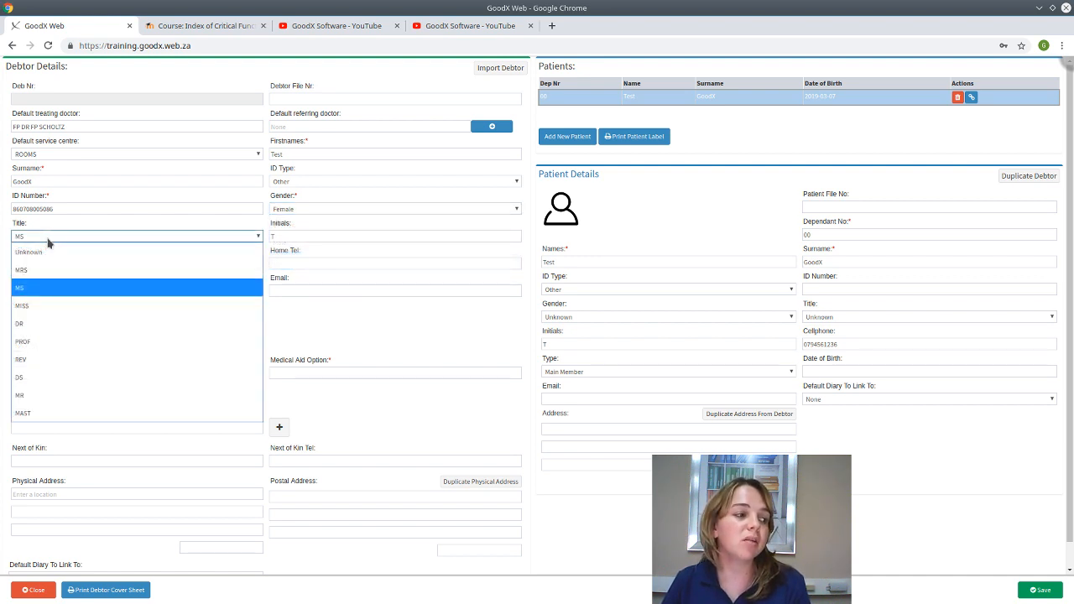
click(48, 239)
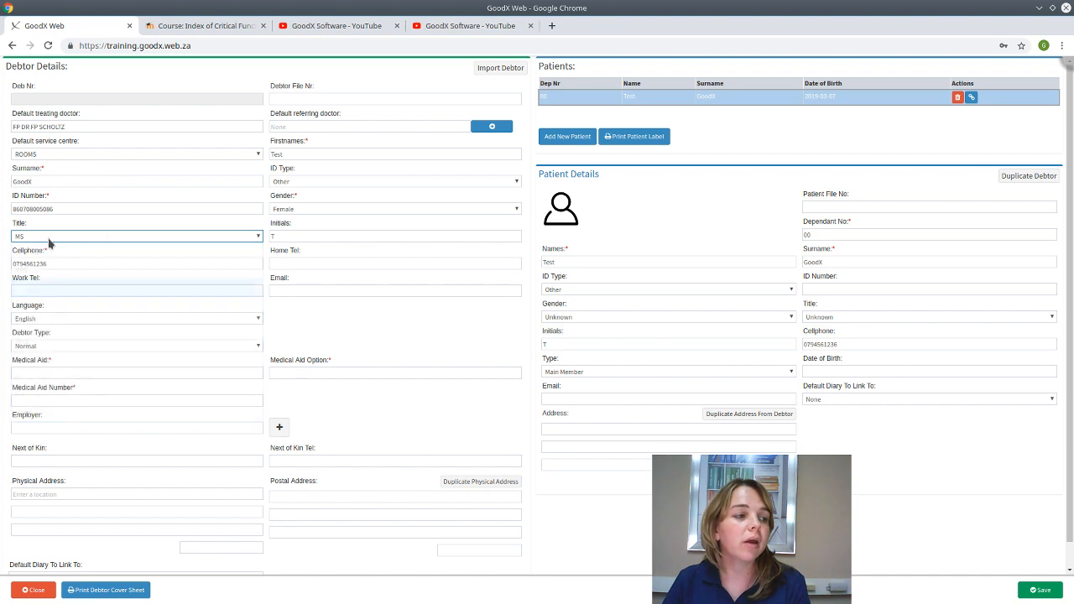
- Move through the initials, home telephone and email fields, leaving them unchanged
click(285, 236)
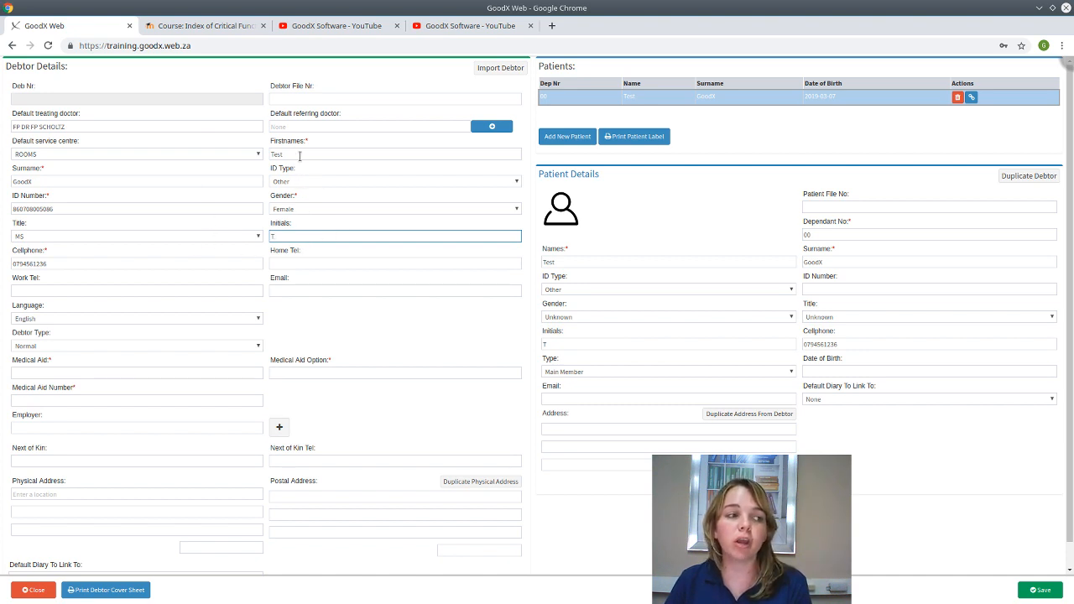
click(40, 274)
click(318, 263)
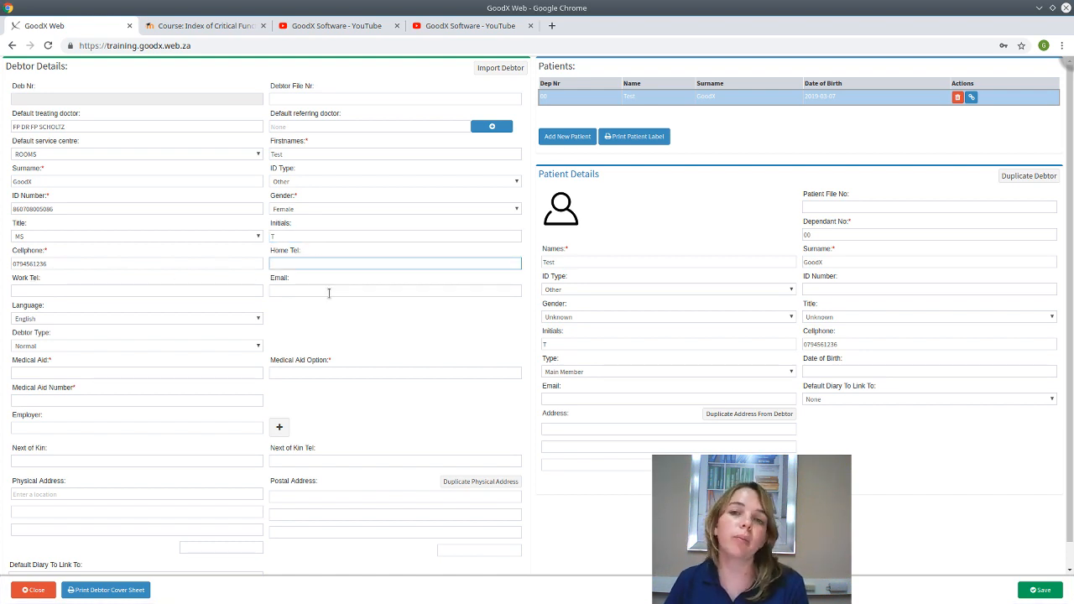
click(329, 292)
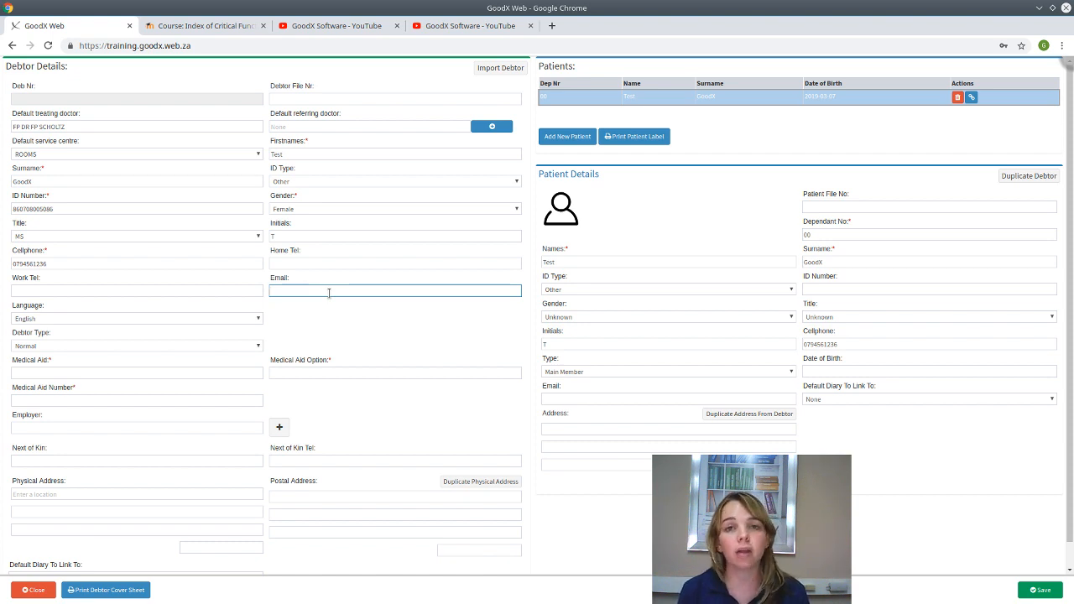
click(230, 324)
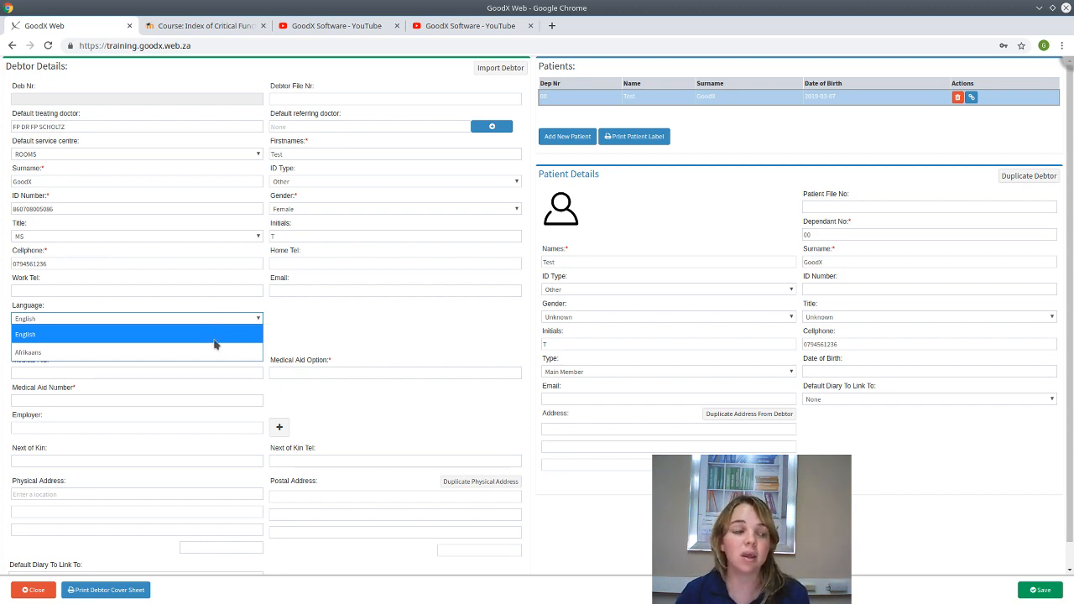
- Keep English as the language and change the debtor type to IOD
click(205, 333)
click(91, 346)
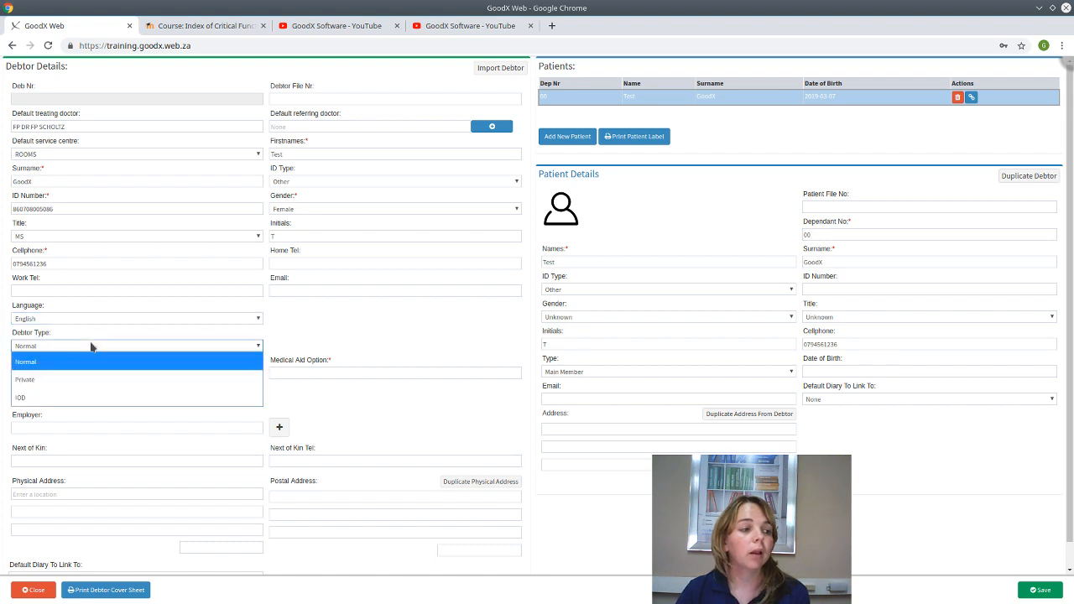
click(66, 398)
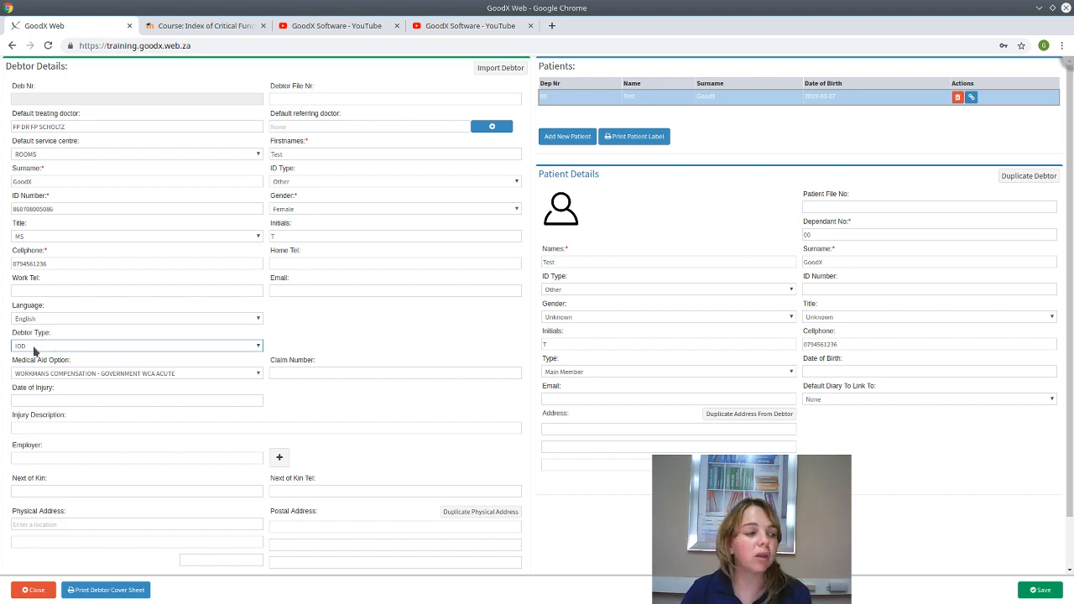
- Check the injury description and date of injury fields without entering anything
click(26, 429)
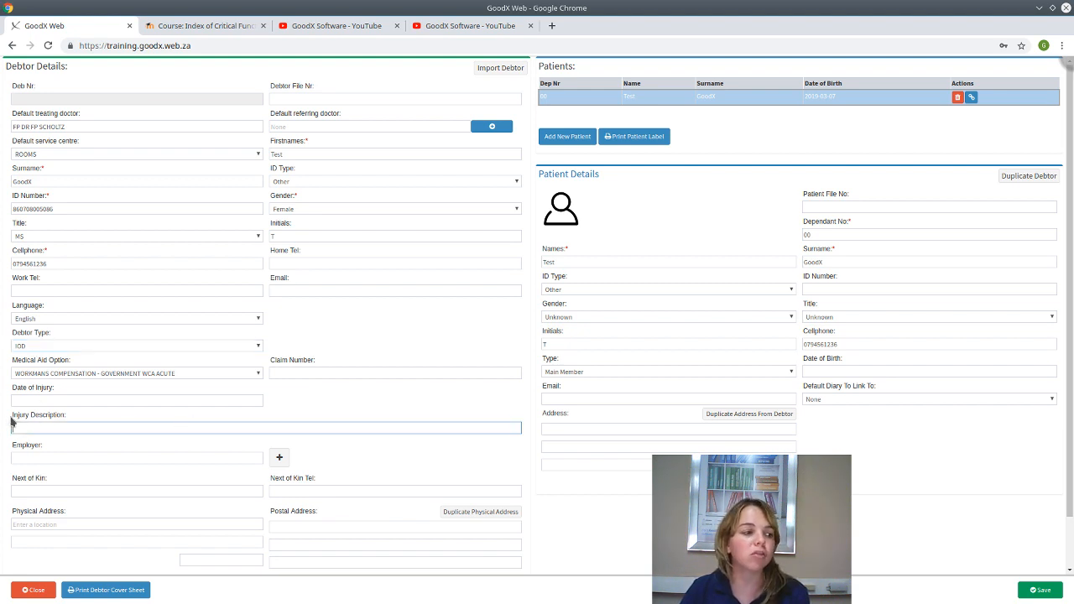
click(26, 401)
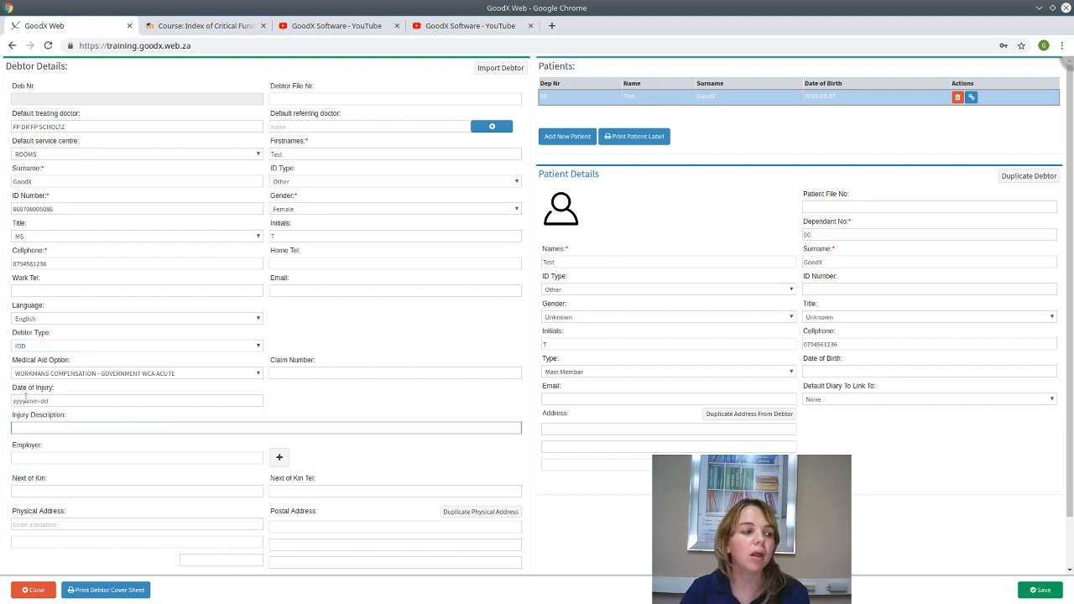
click(354, 403)
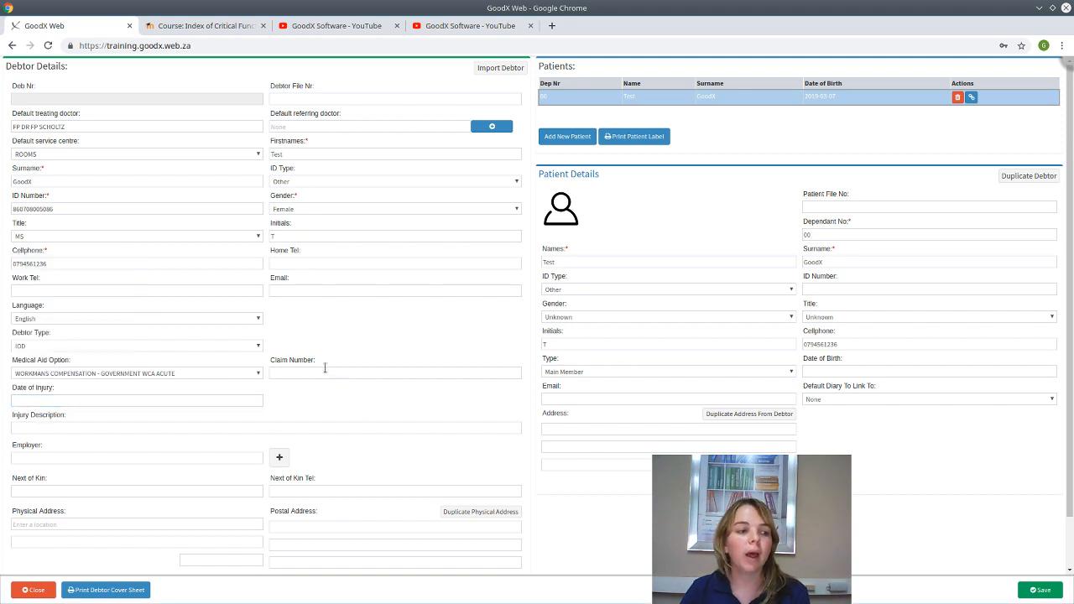
- Switch the debtor type to Normal, try Private, then settle back on Normal
click(113, 346)
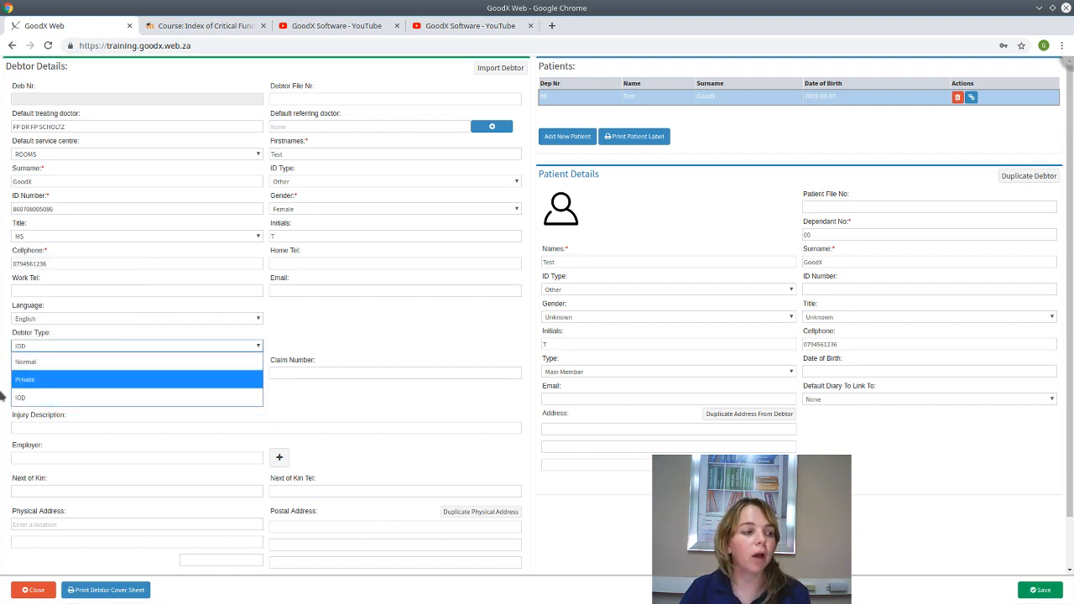
click(40, 366)
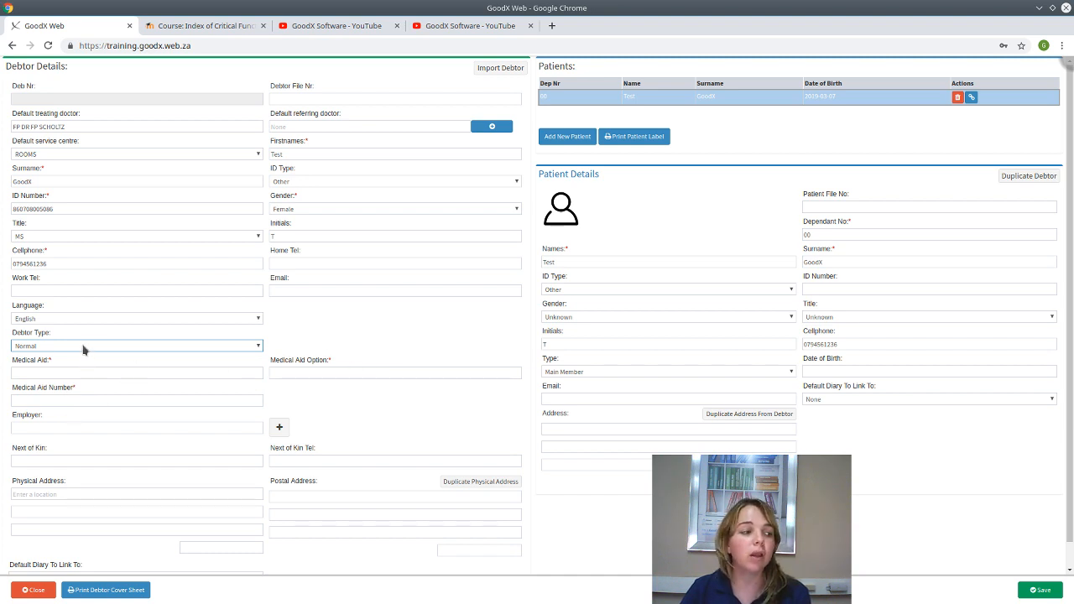
click(84, 348)
click(59, 388)
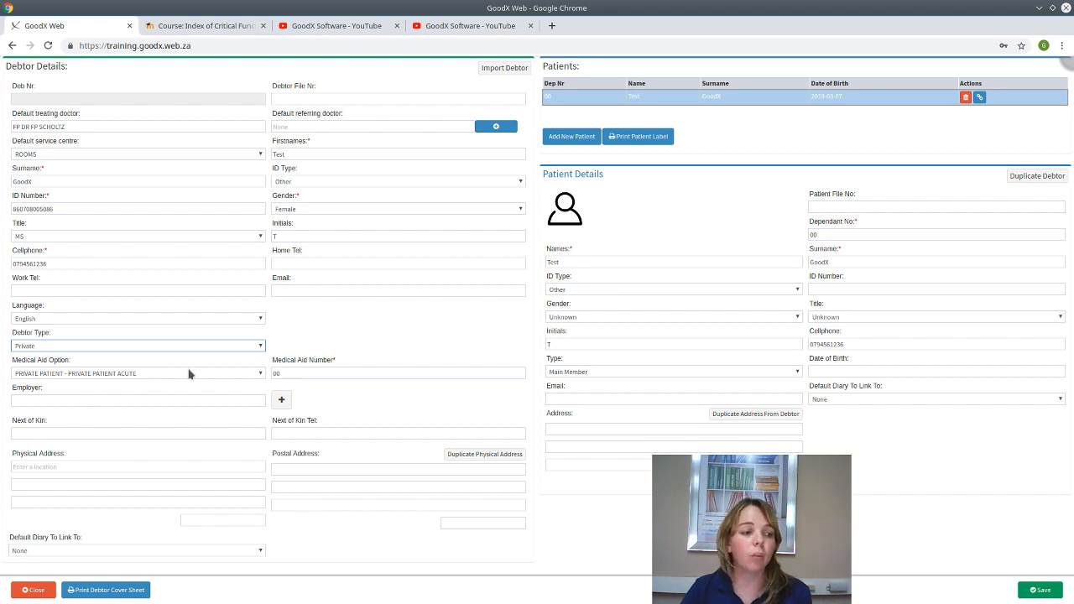
click(83, 349)
click(71, 363)
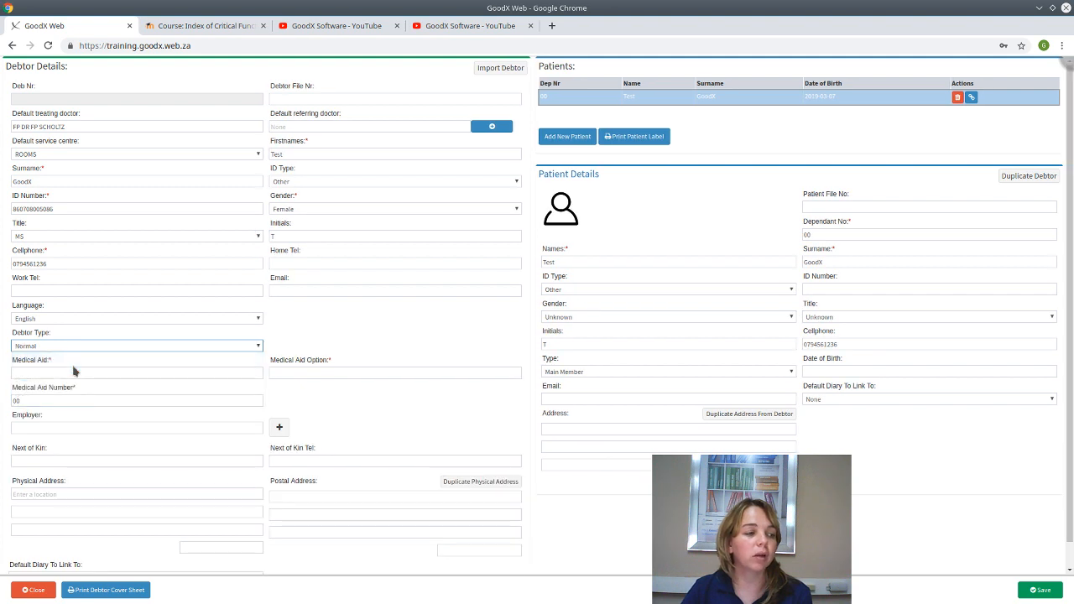
click(80, 373)
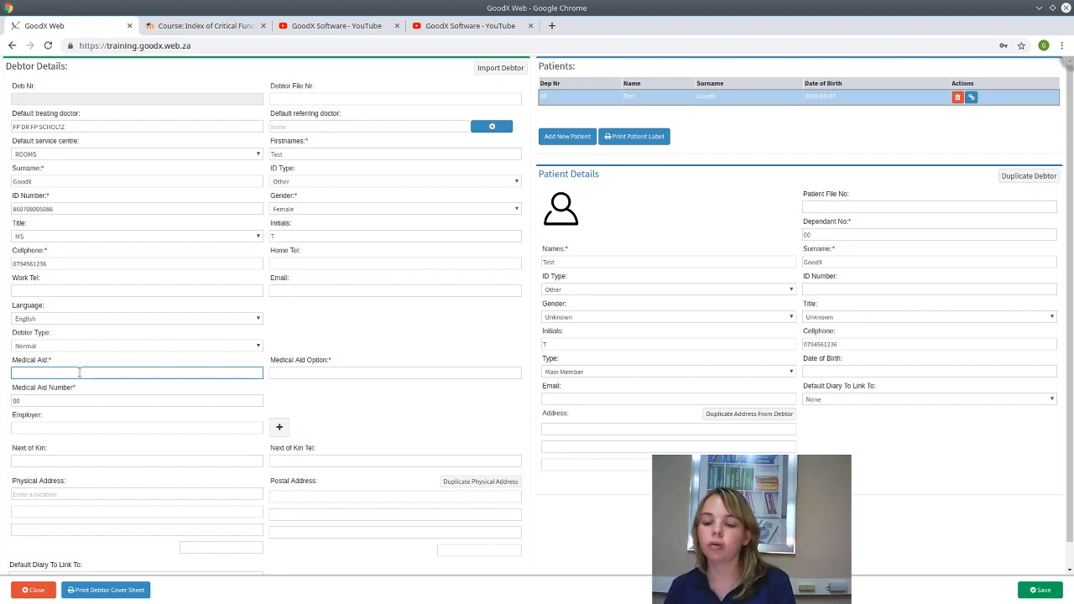
- Choose DISCOVERY as medical aid with the CORE CLASSIC ACUTE option
text(disco)
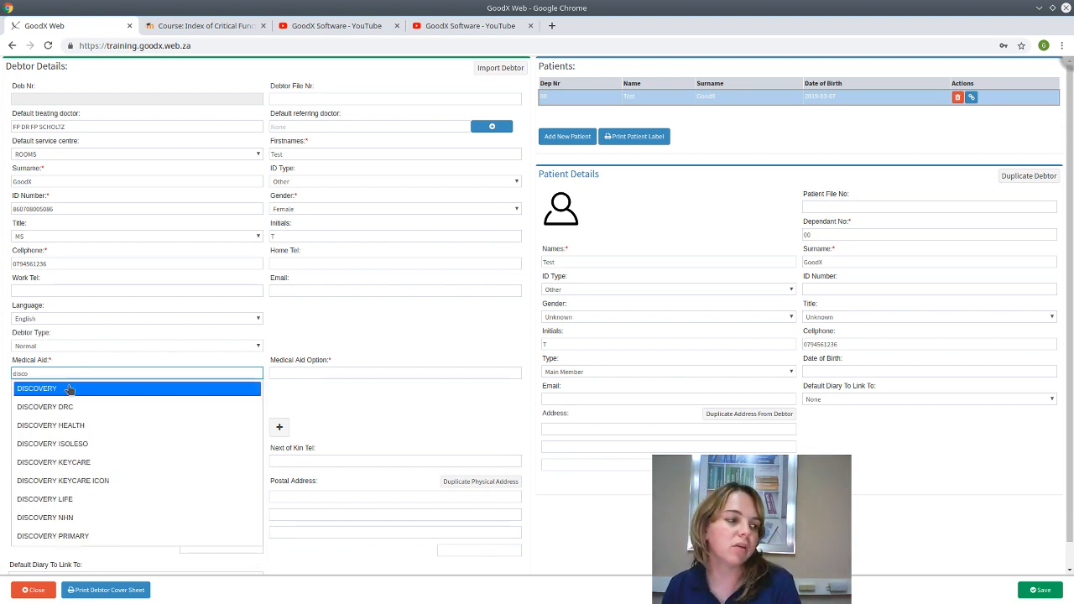
click(67, 388)
click(285, 372)
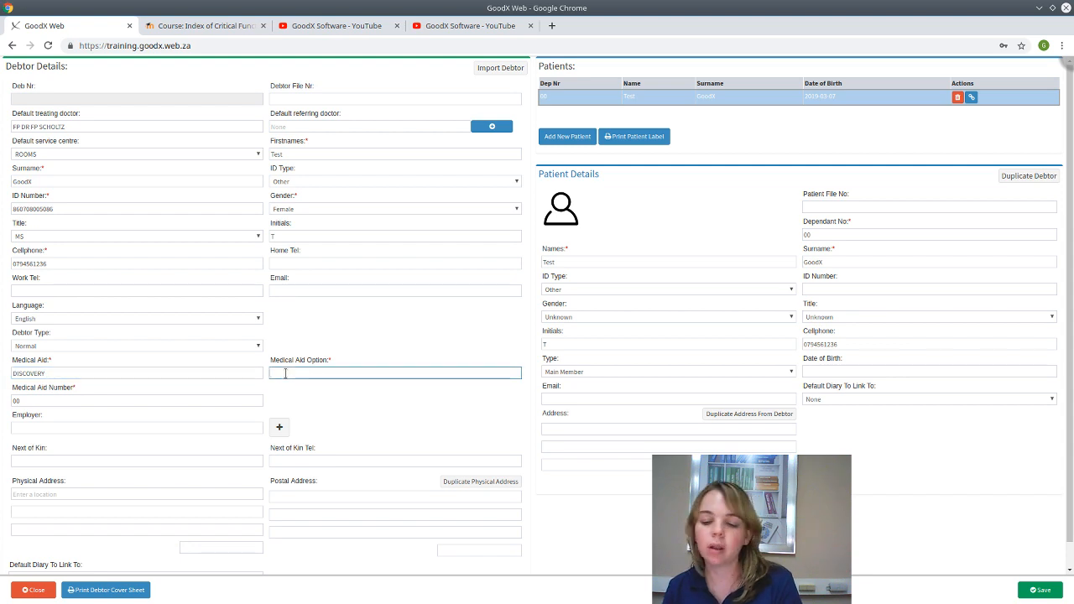
text(co)
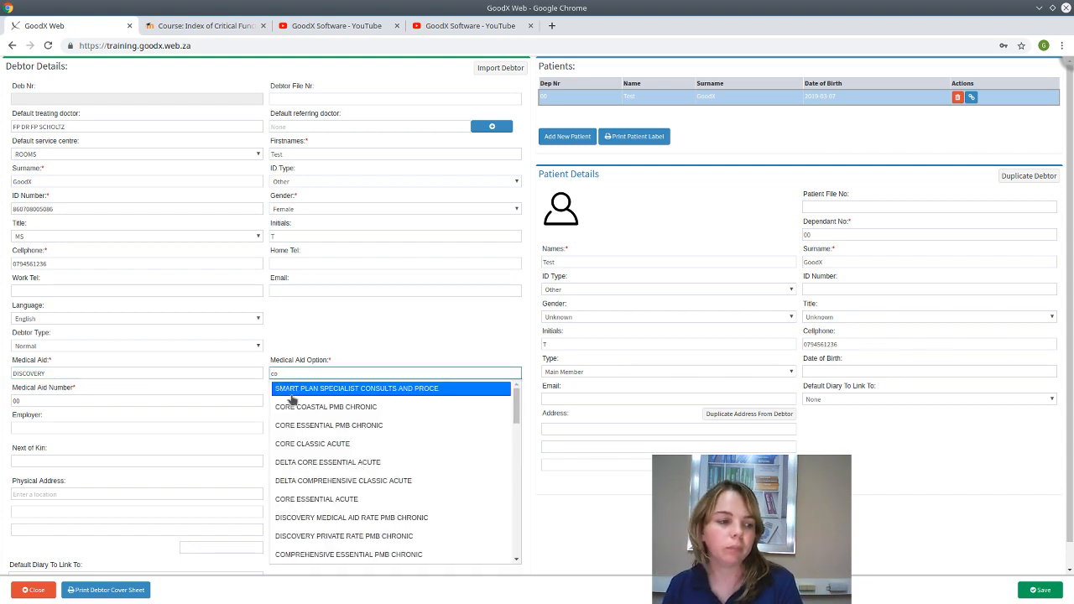
click(314, 444)
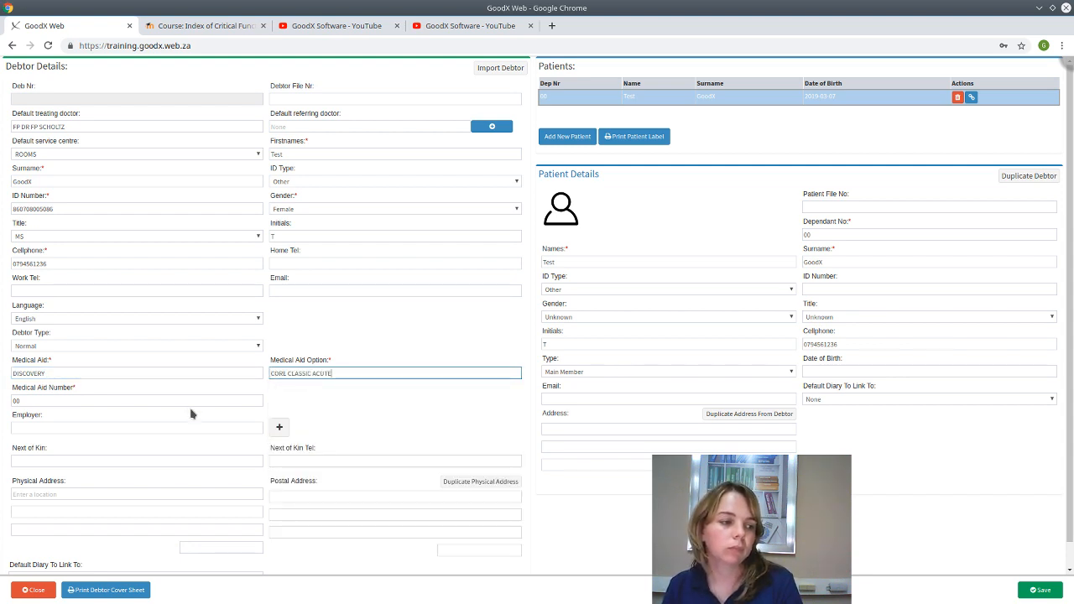
- Replace the default 00 with the debtor's medical aid number
click(24, 402)
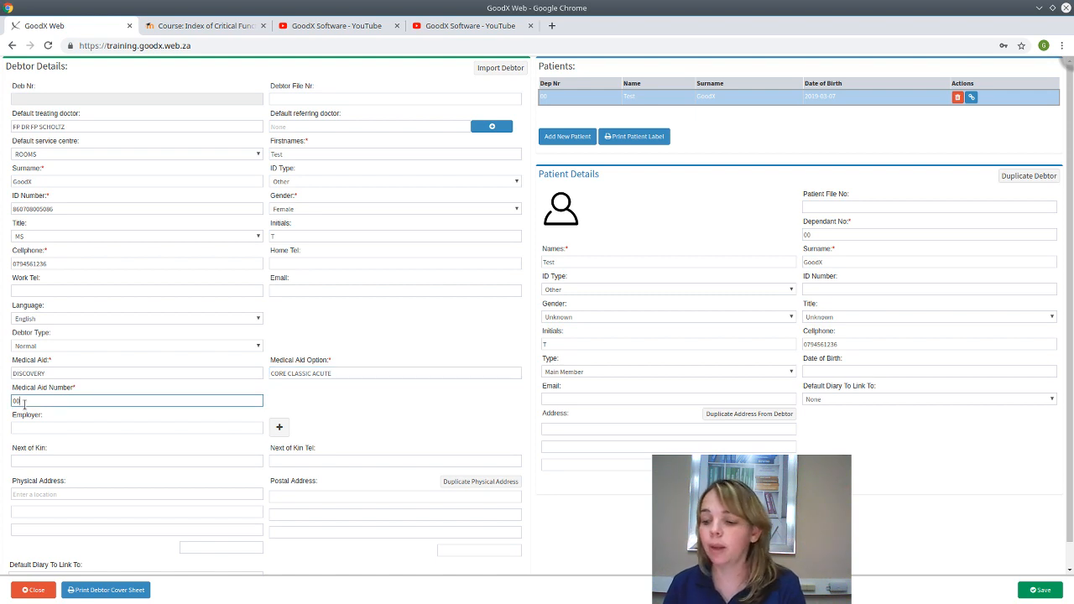
key(BackSpace)
key(BackSpace)
text(123456)
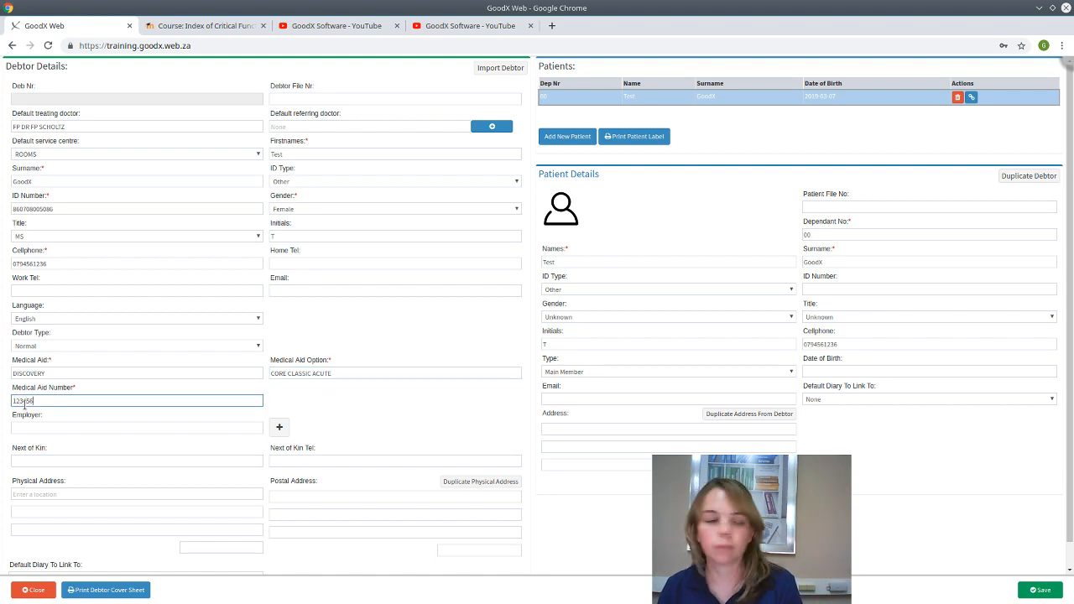
text(7)
click(53, 430)
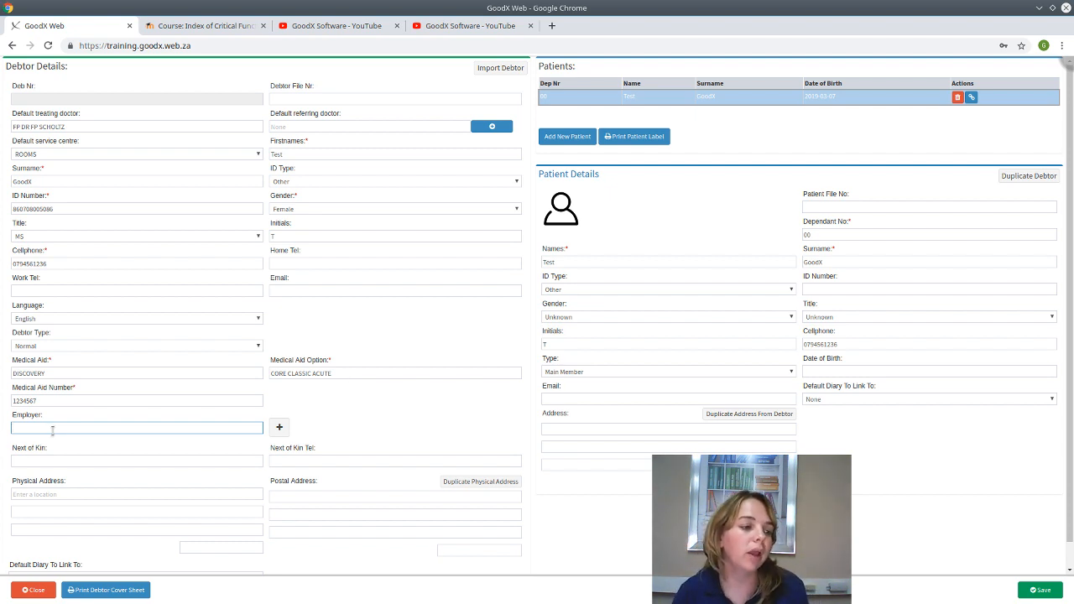
click(61, 462)
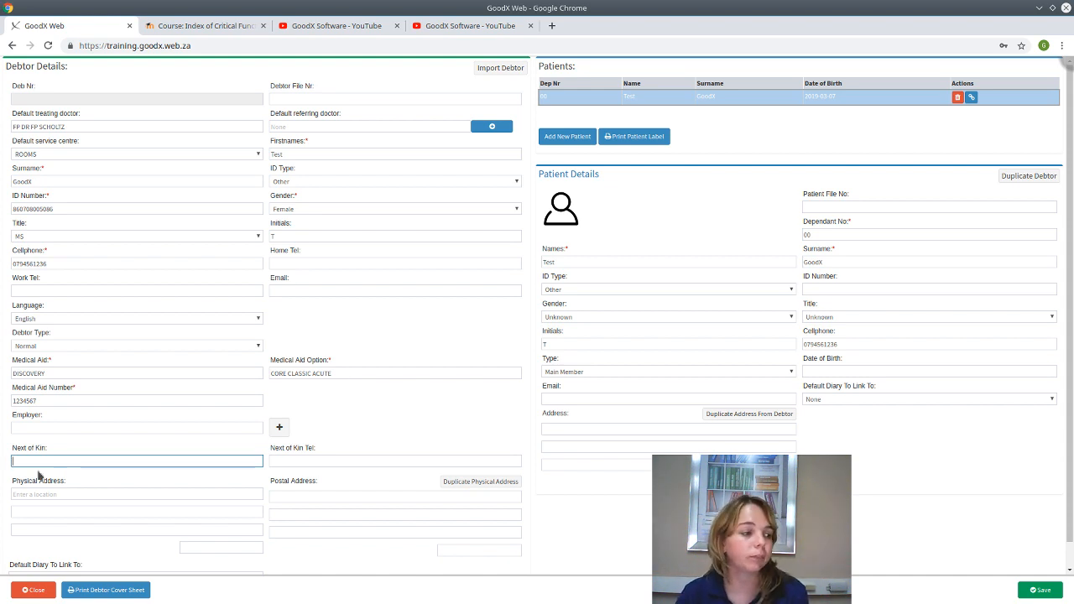
click(50, 493)
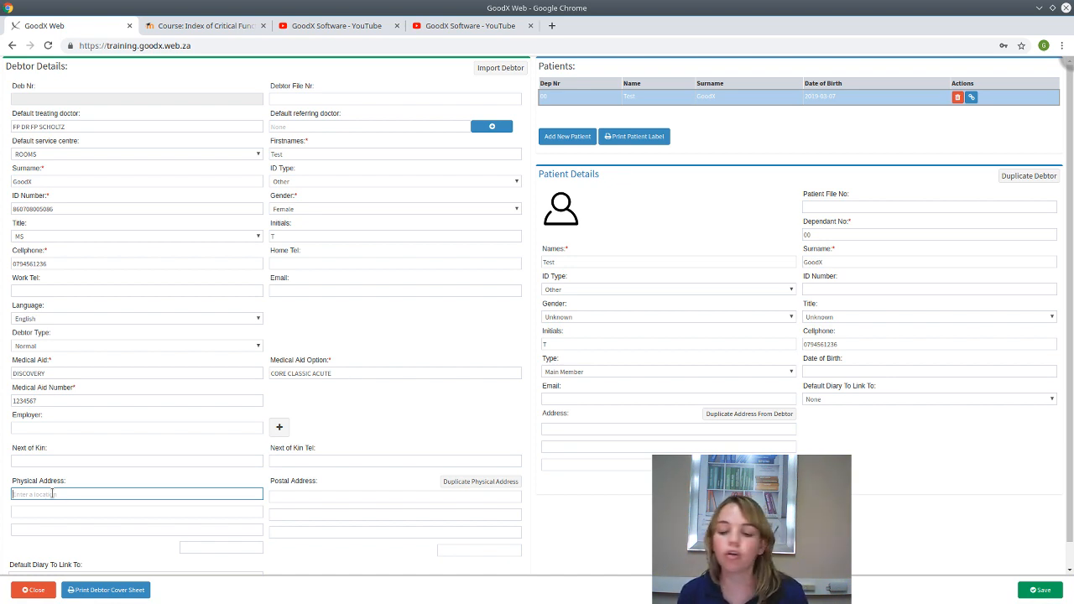
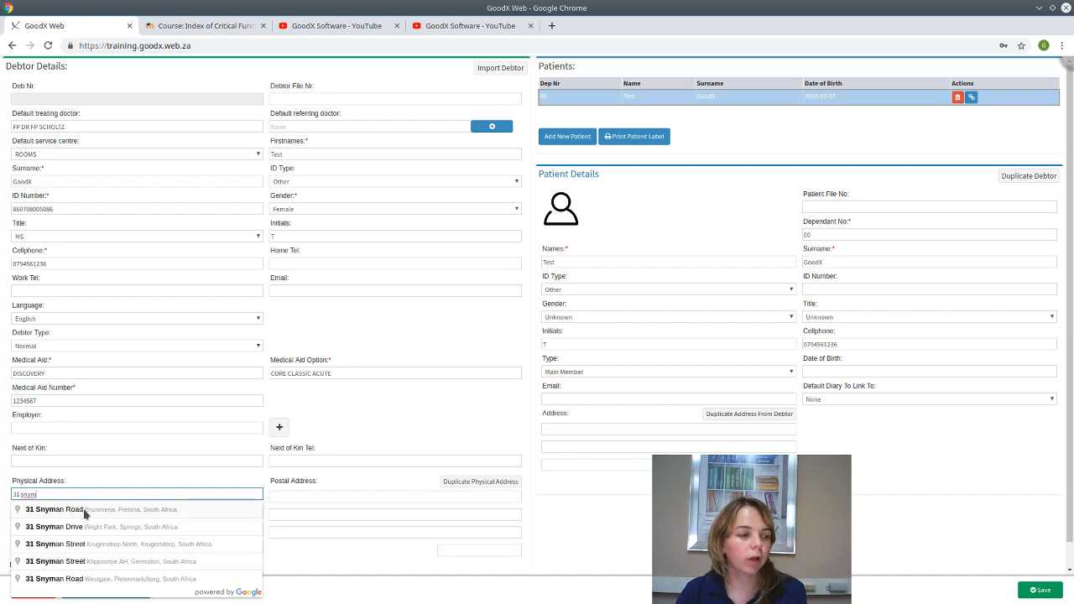
- Enter the street in Physical Address and pick the suggestion to auto-fill city, province and coordinates
click(85, 514)
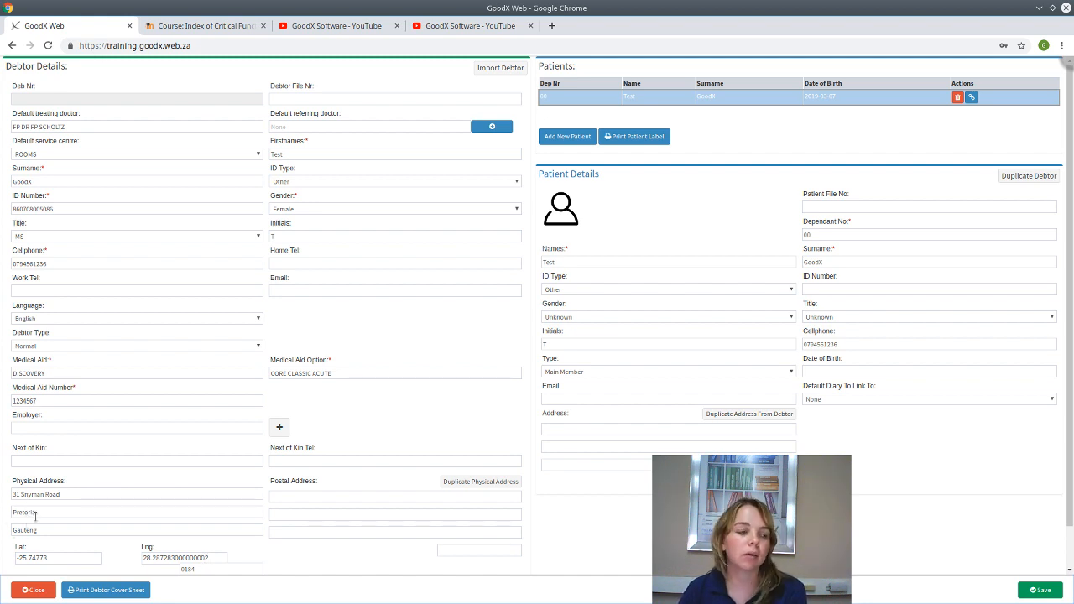
scroll(216, 560, down, 1)
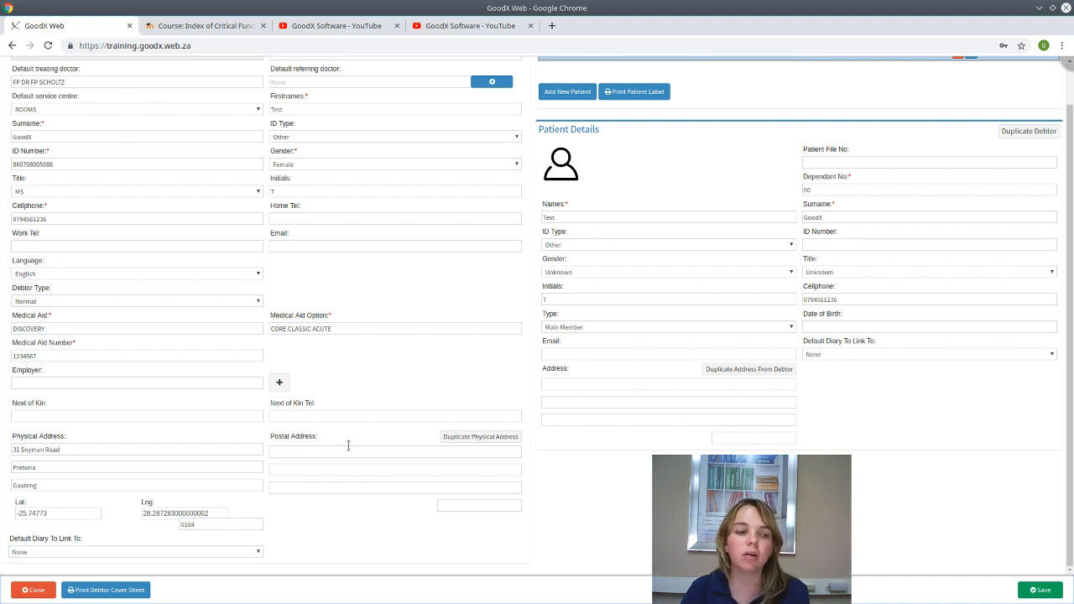
- Copy the physical address into the postal address and leave Default Diary at None
click(484, 440)
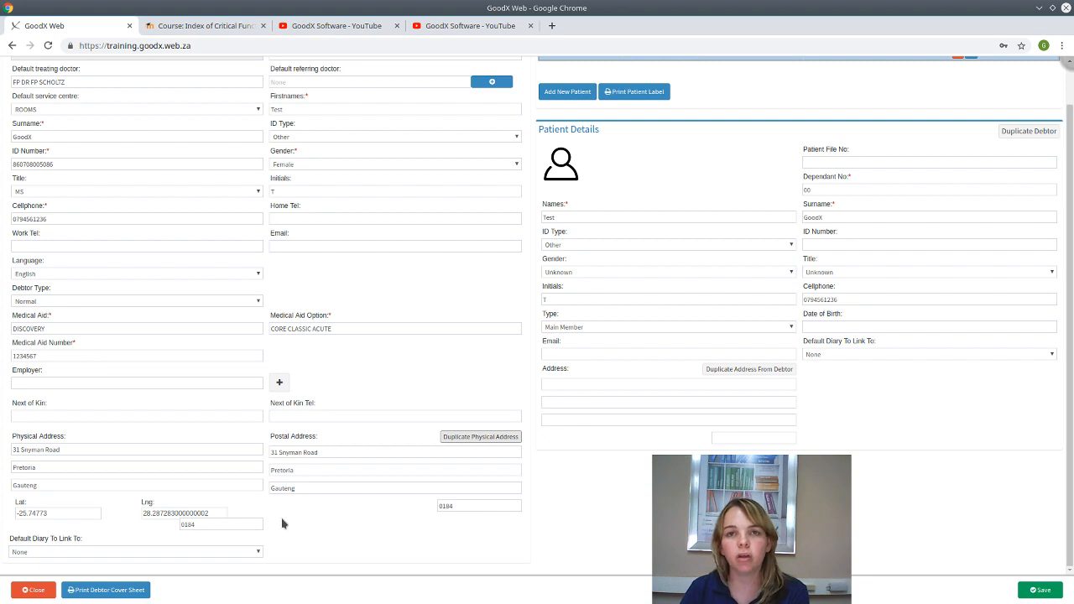
click(72, 554)
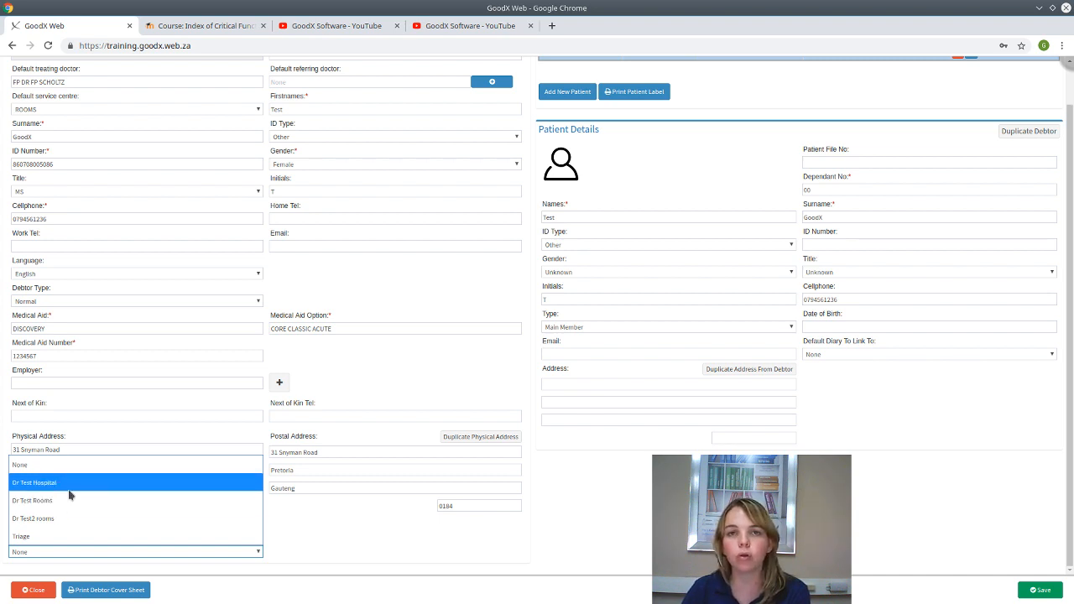
click(388, 531)
scroll(515, 350, up, 1)
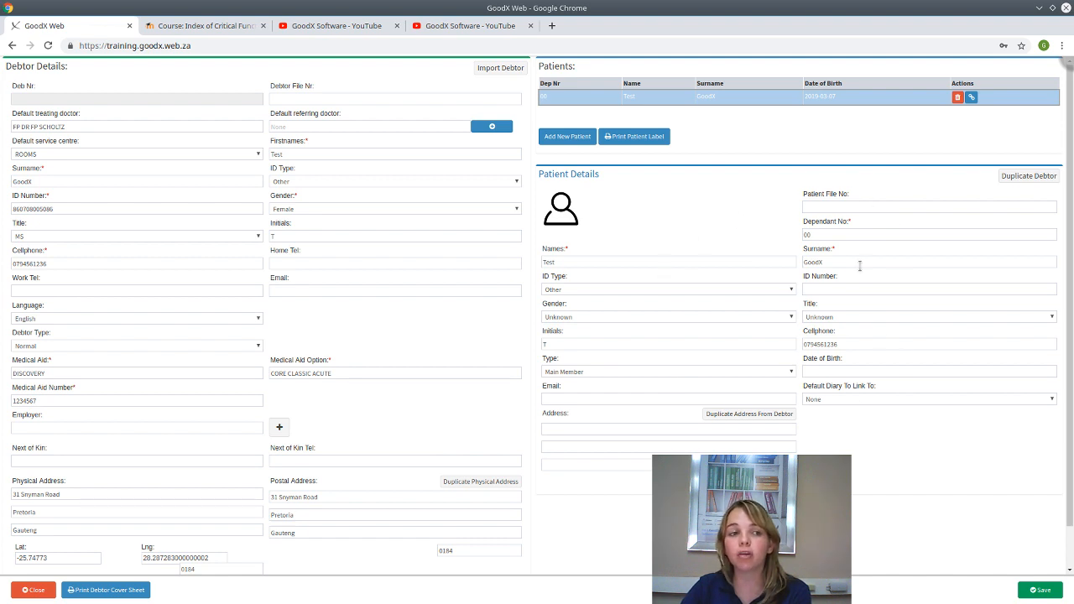
- Duplicate the debtor's ID number, gender, title and birth date onto the main member patient
click(1031, 178)
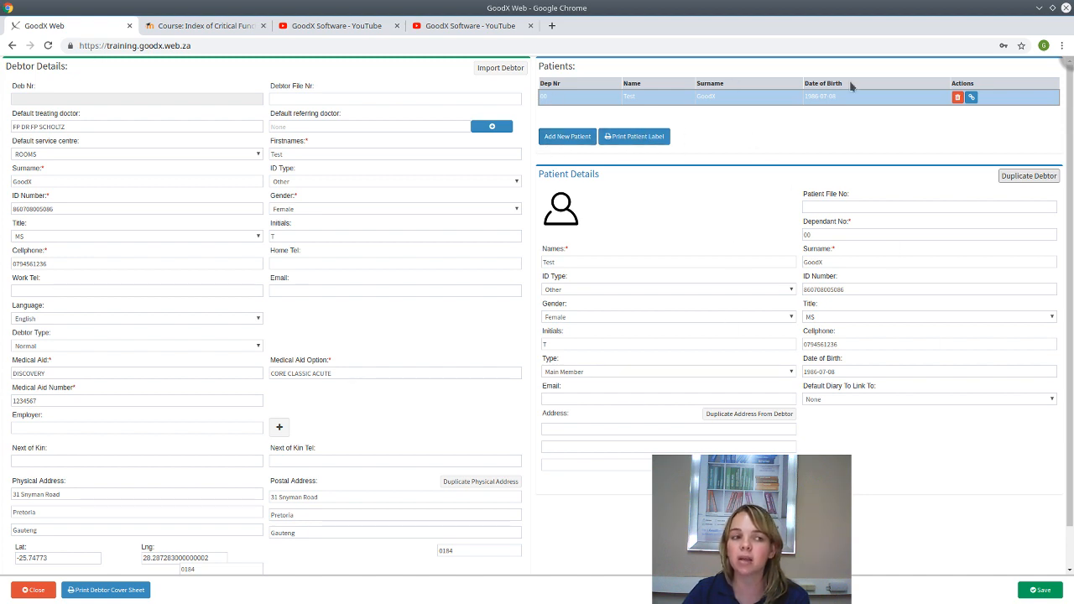
- Add a second patient under the debtor and enter the child's first name
click(564, 137)
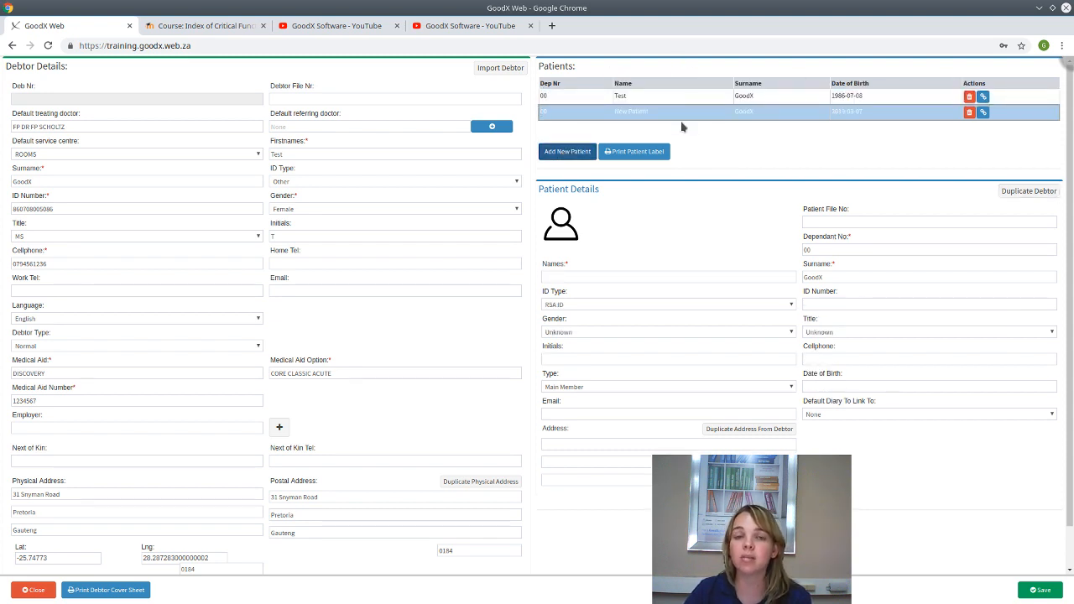
click(611, 278)
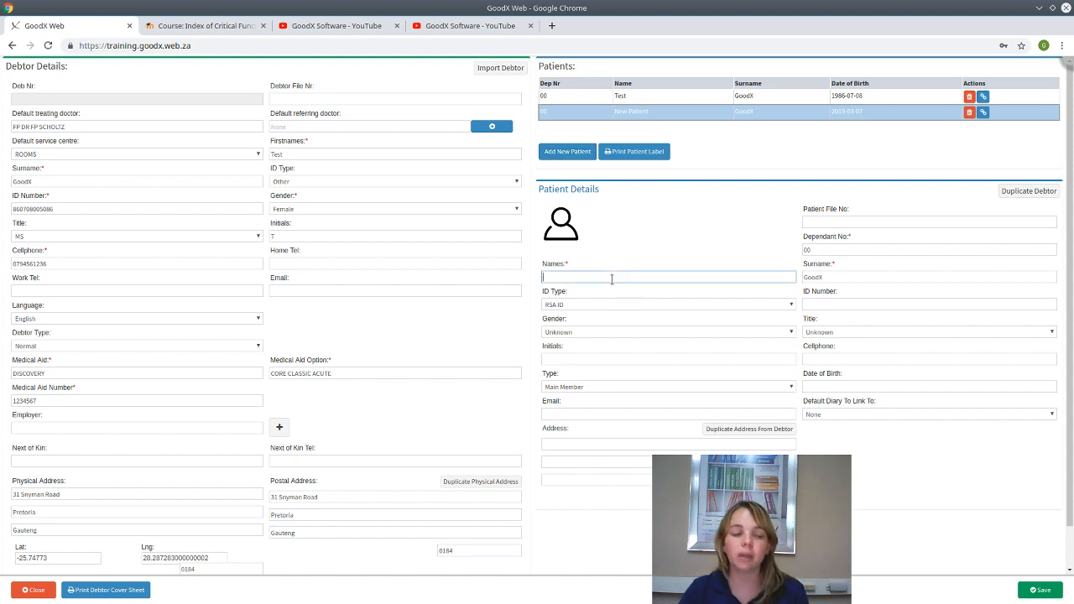
text(Ch)
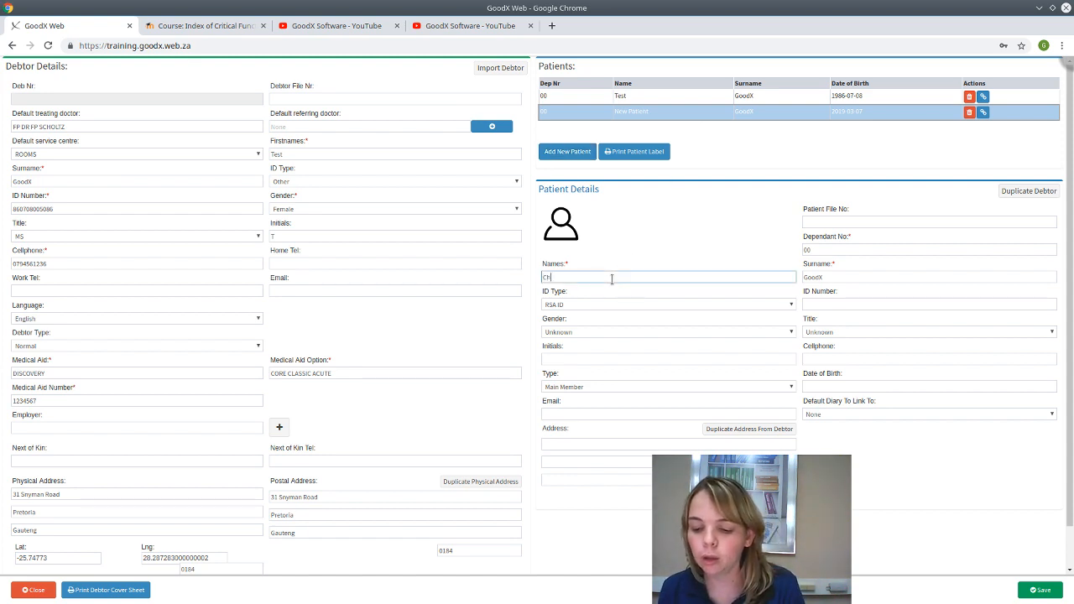
text(ild)
key(Tab)
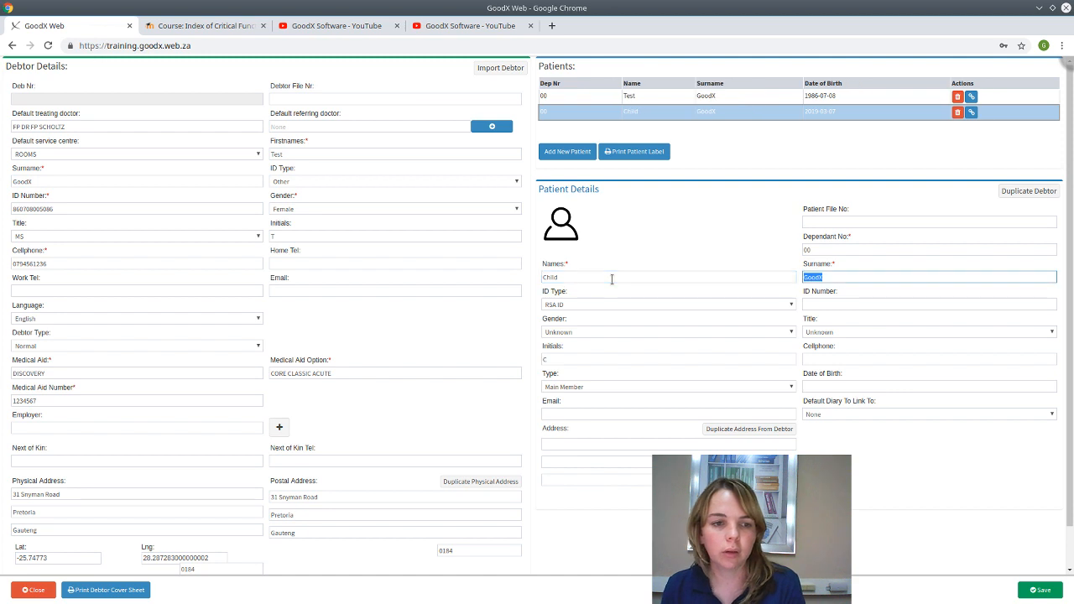
key(Tab)
key(Tab)
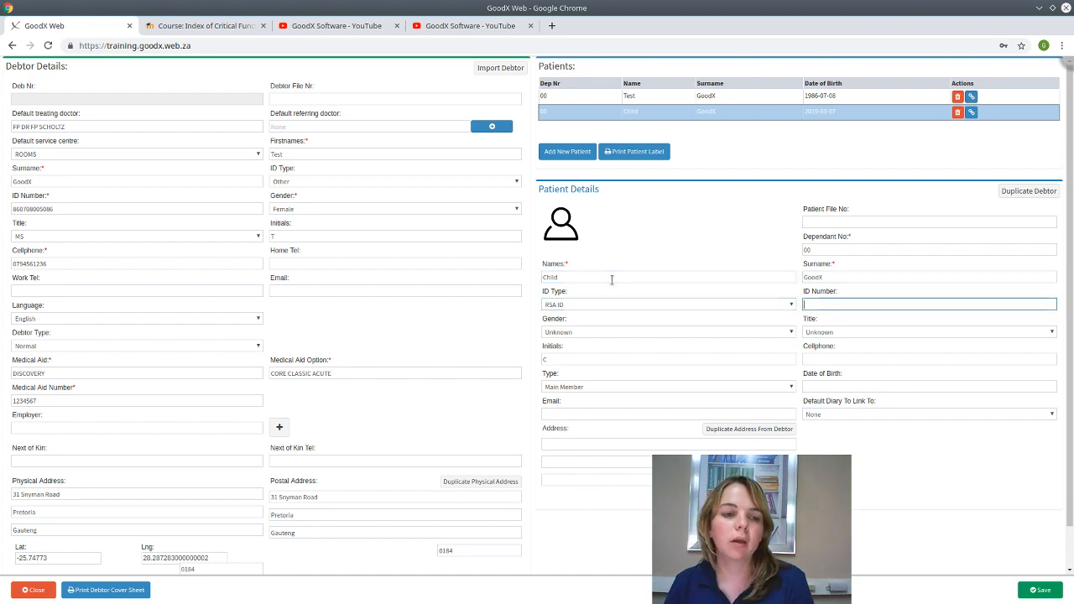
- Set the child's ID type to Other, enter the ID number, and make the gender Male
click(668, 310)
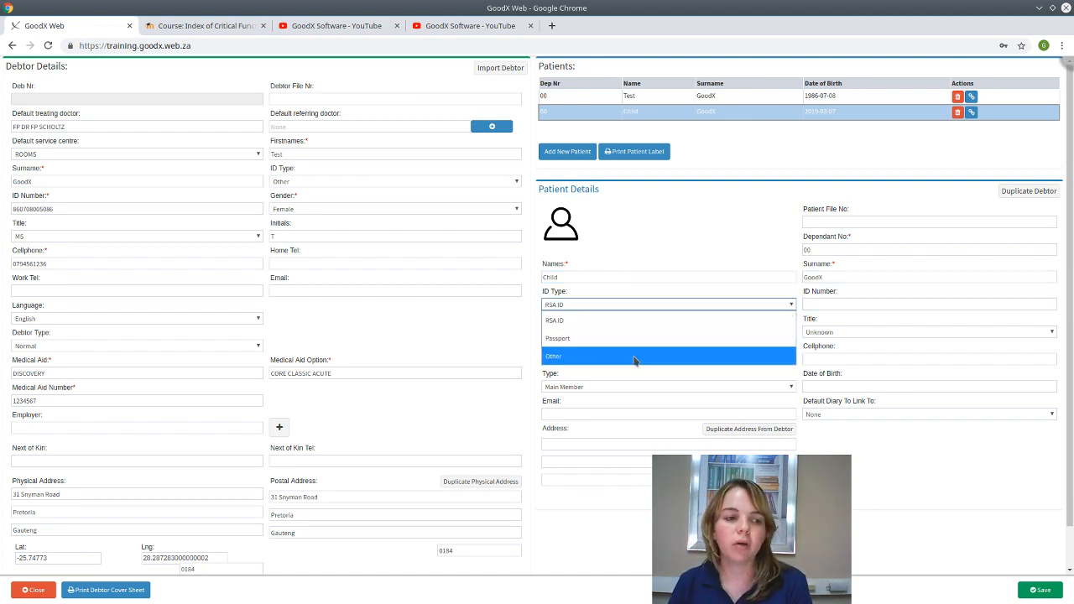
click(636, 358)
click(865, 302)
text(0)
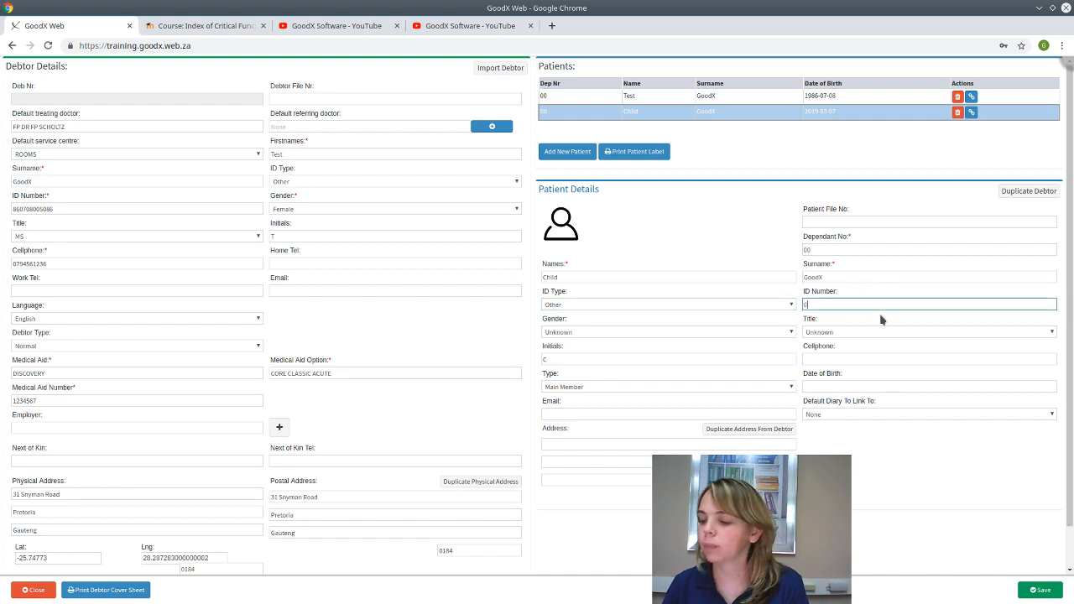
text(10101)
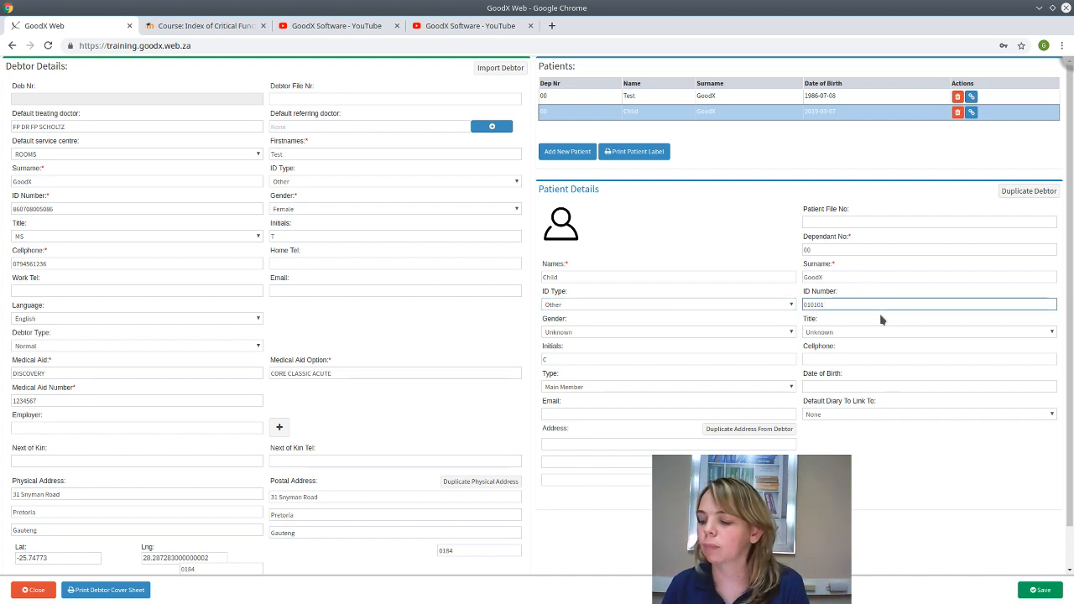
text(0000000)
key(Tab)
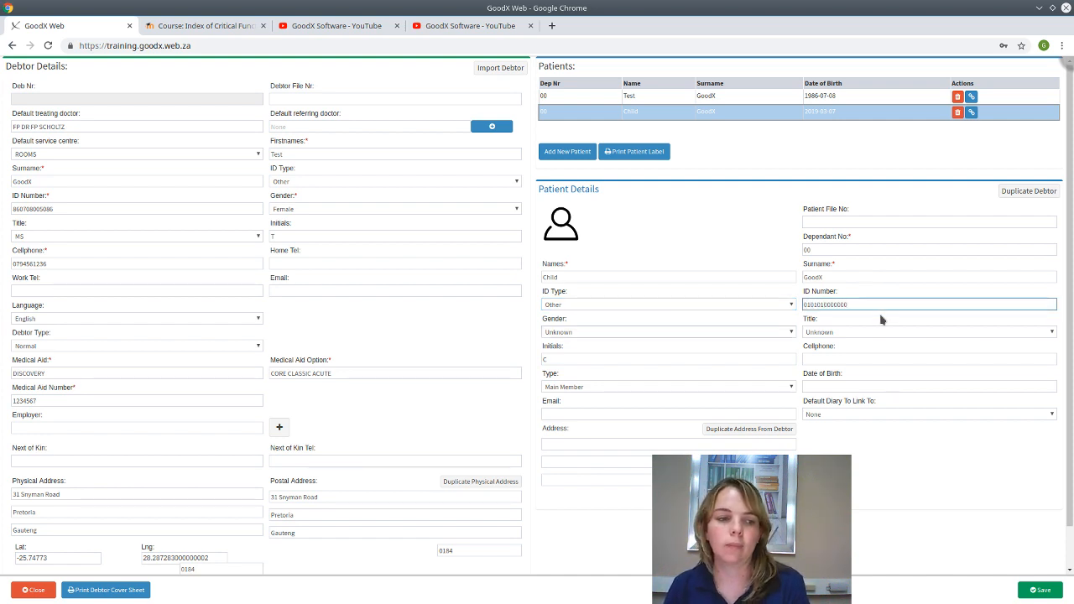
click(782, 334)
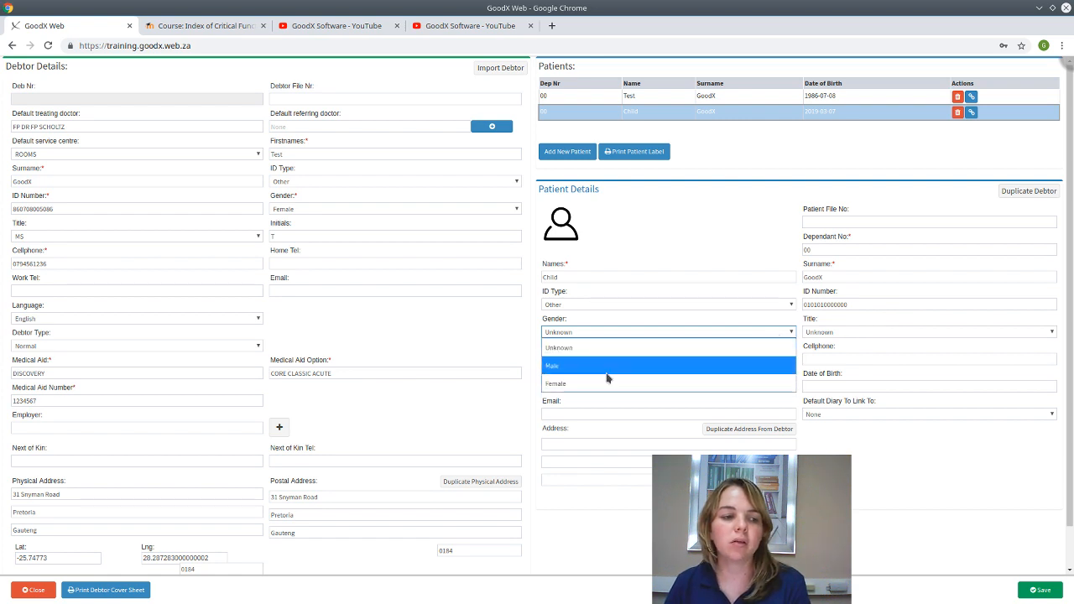
click(700, 367)
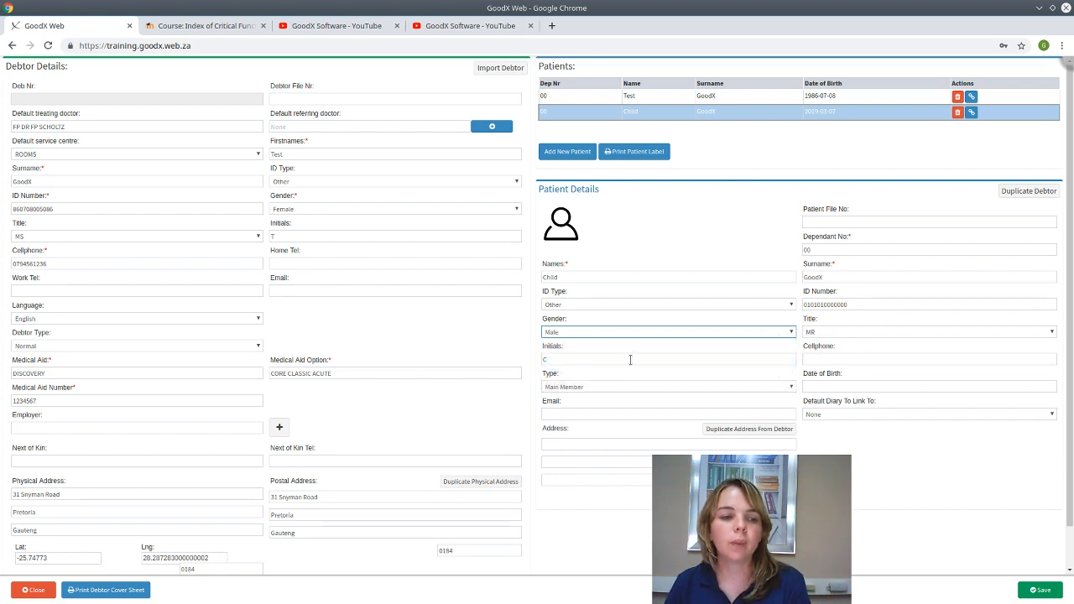
click(835, 358)
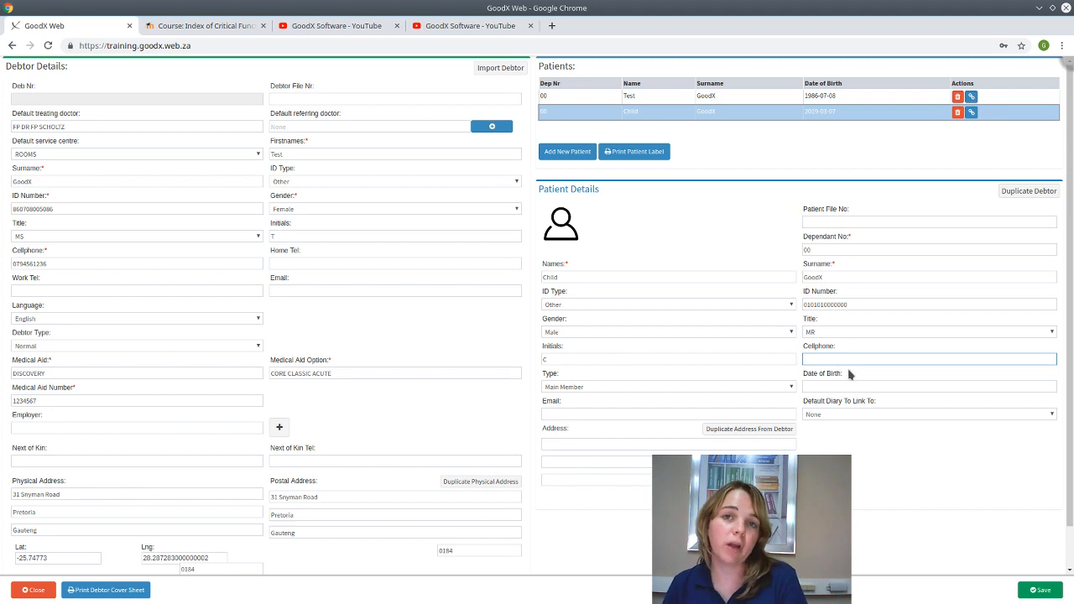
click(605, 388)
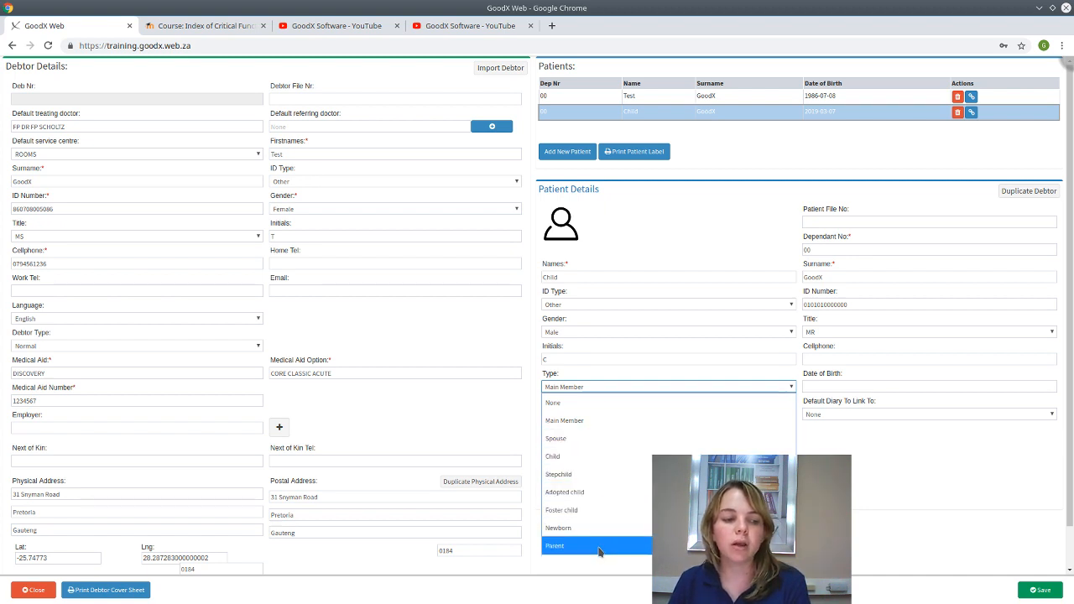
- Make the second patient type Child, born 2019-02-01, with Default Diary left at None
click(571, 456)
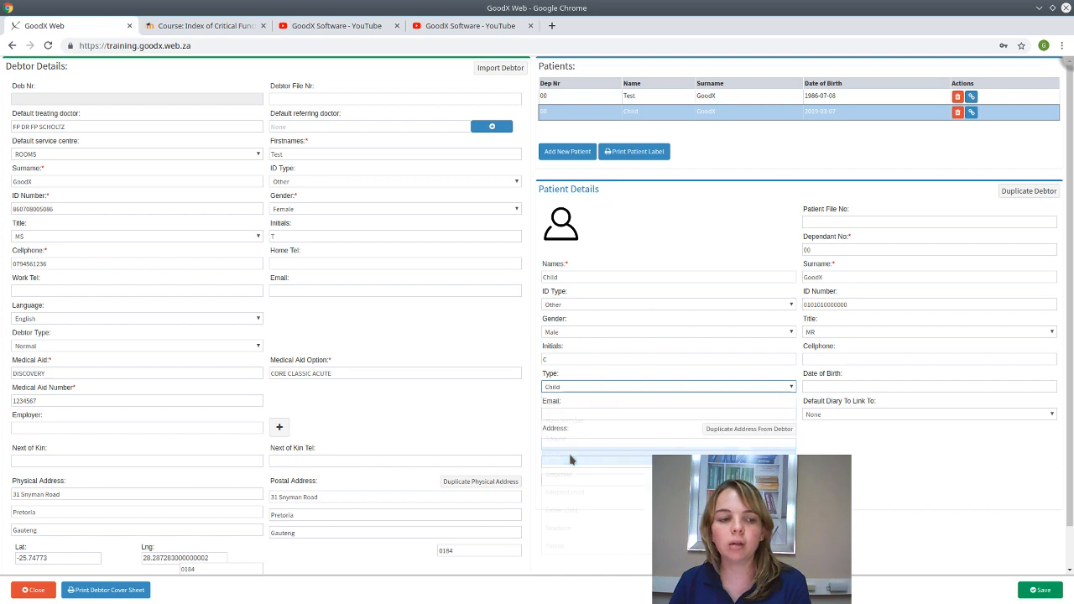
click(884, 386)
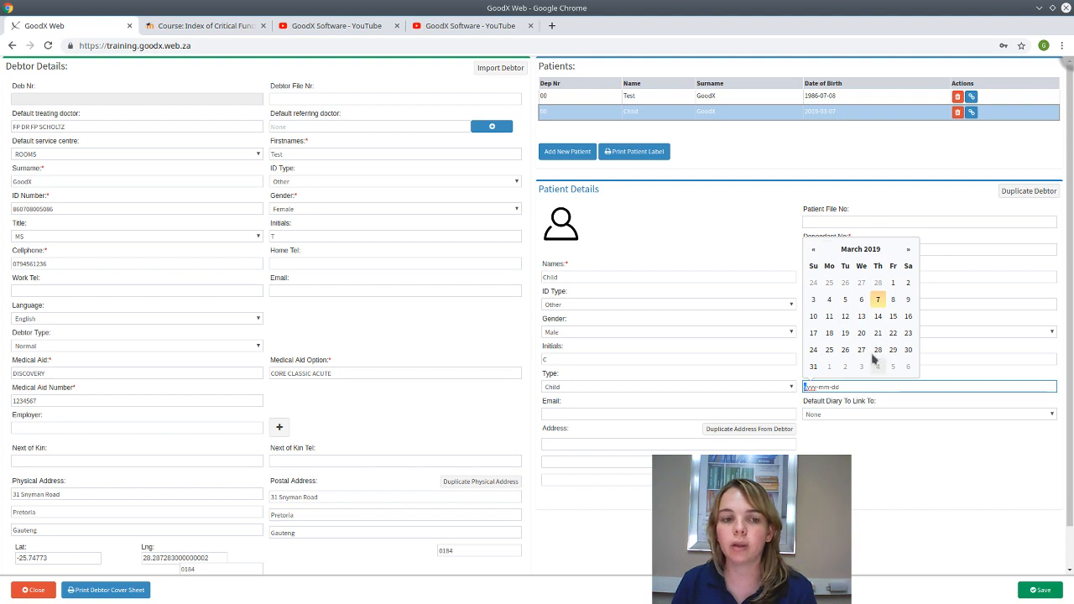
click(813, 252)
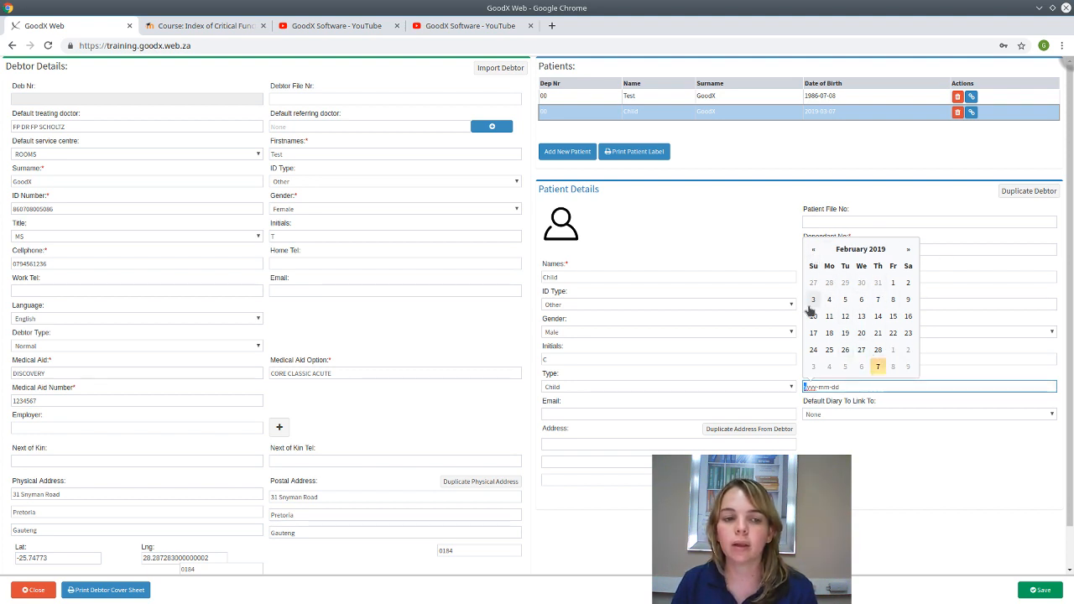
click(893, 283)
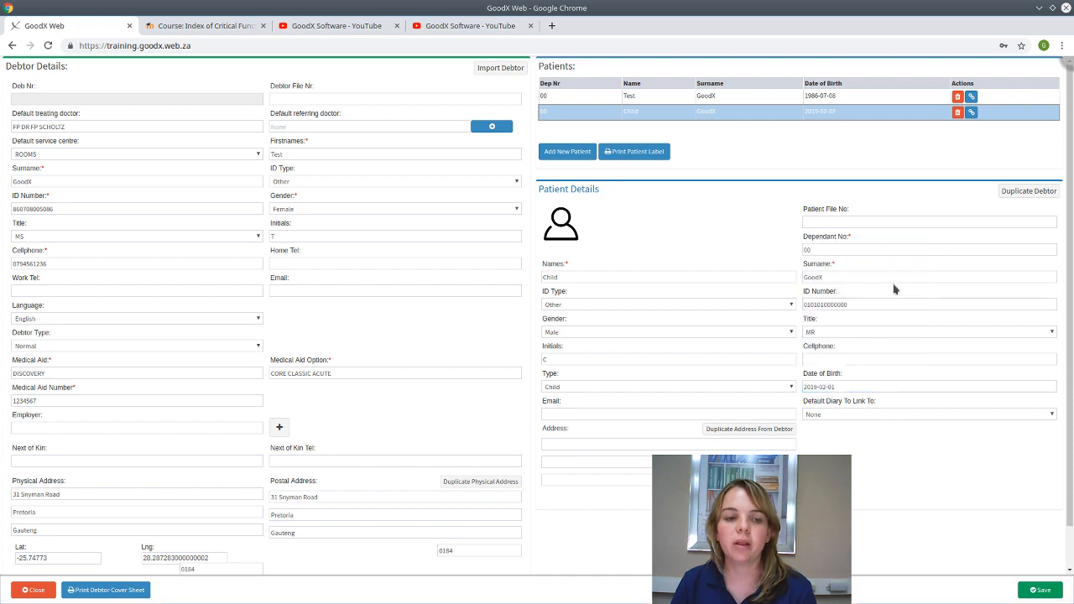
click(625, 414)
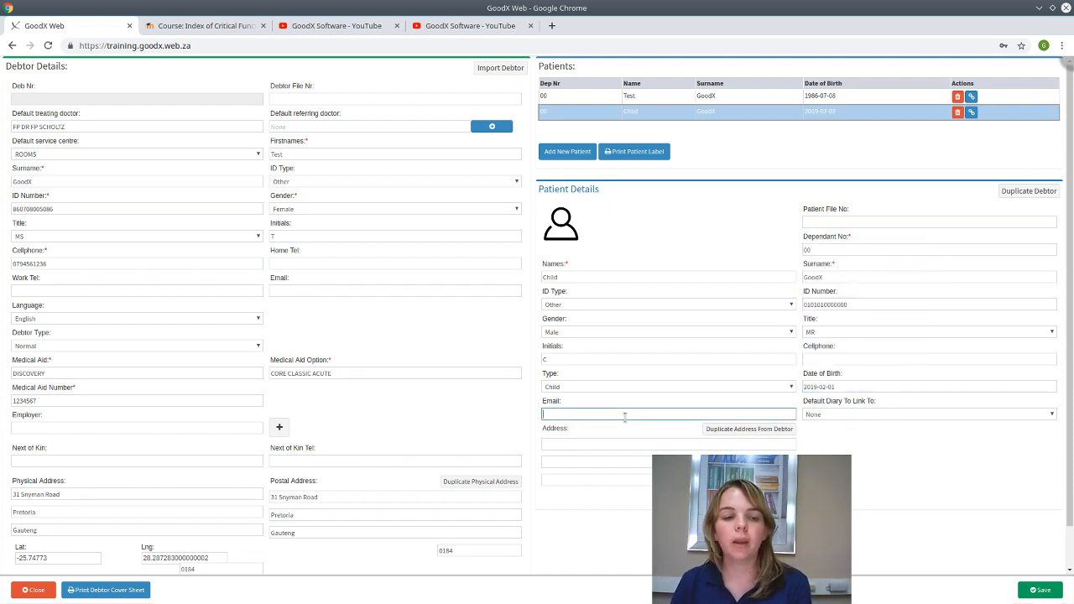
click(855, 417)
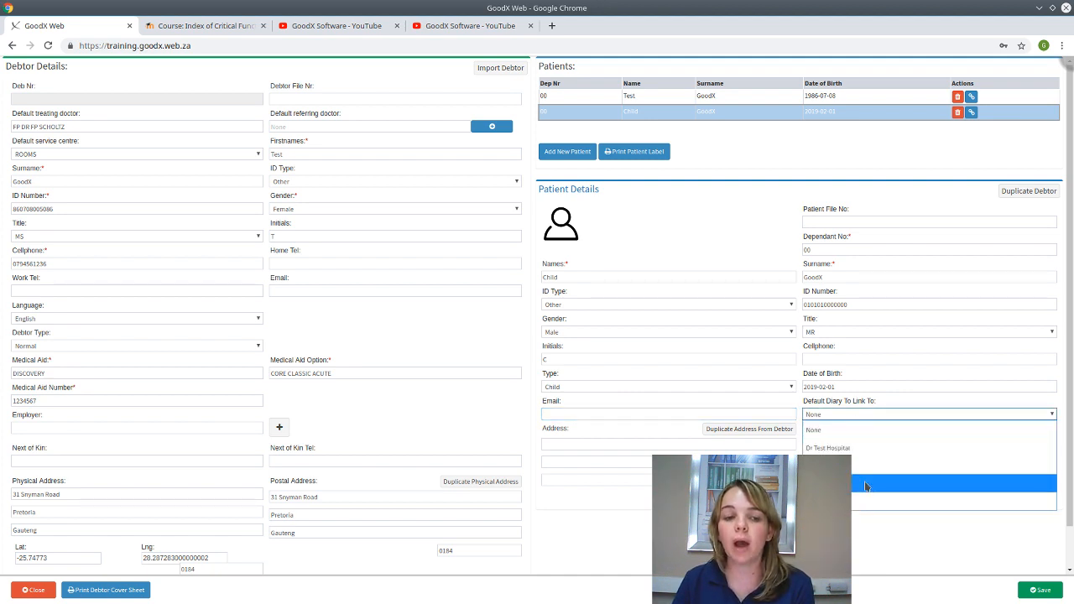
click(857, 415)
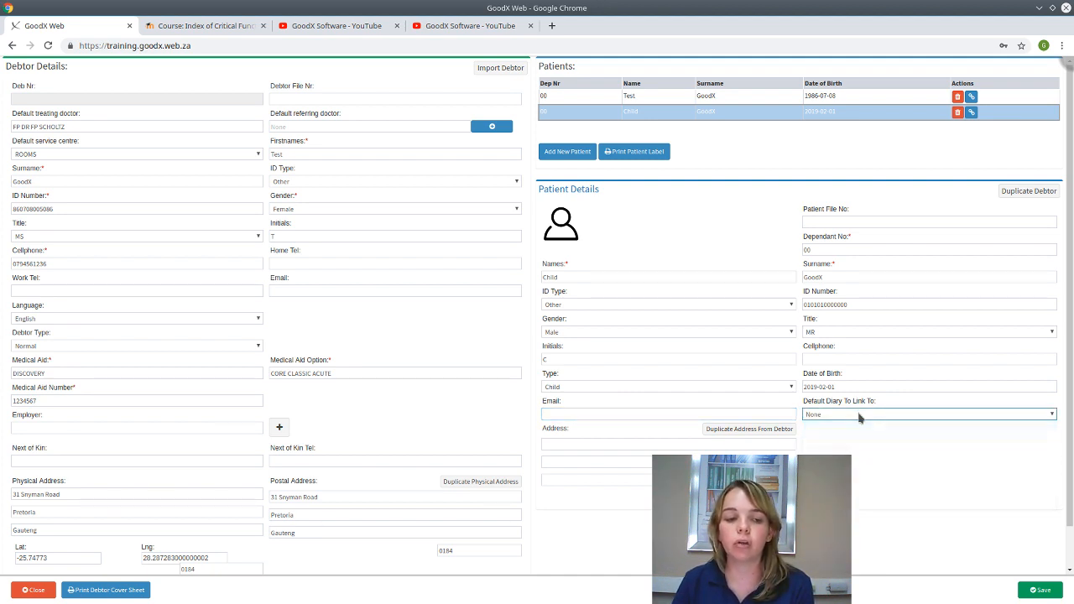
click(640, 445)
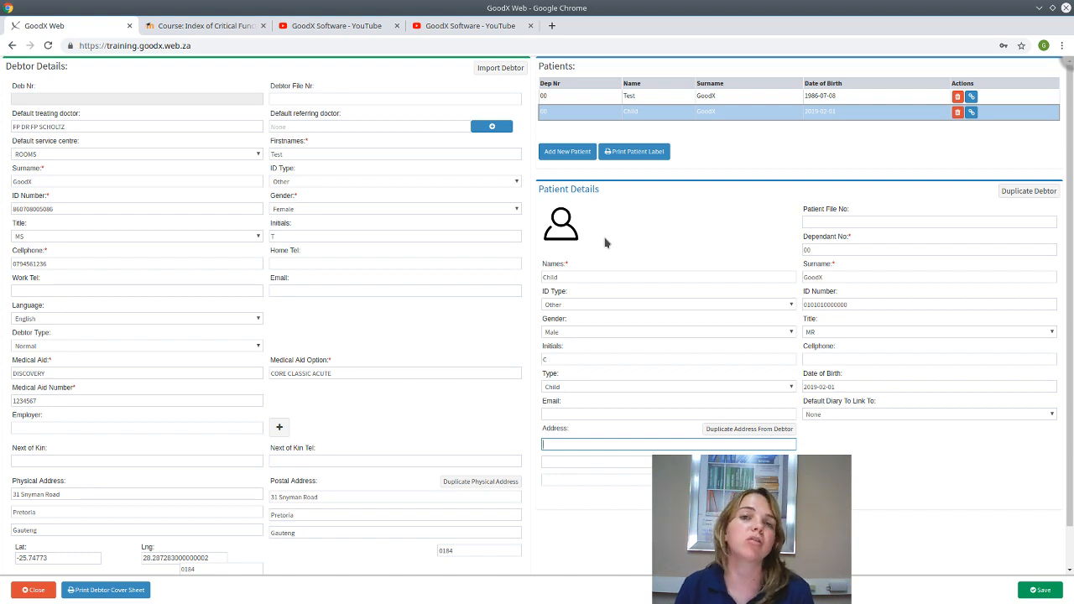
- Save the debtor record from the Video Capture dialog and generate the debtor cover sheet PDF
scroll(604, 242, down, 1)
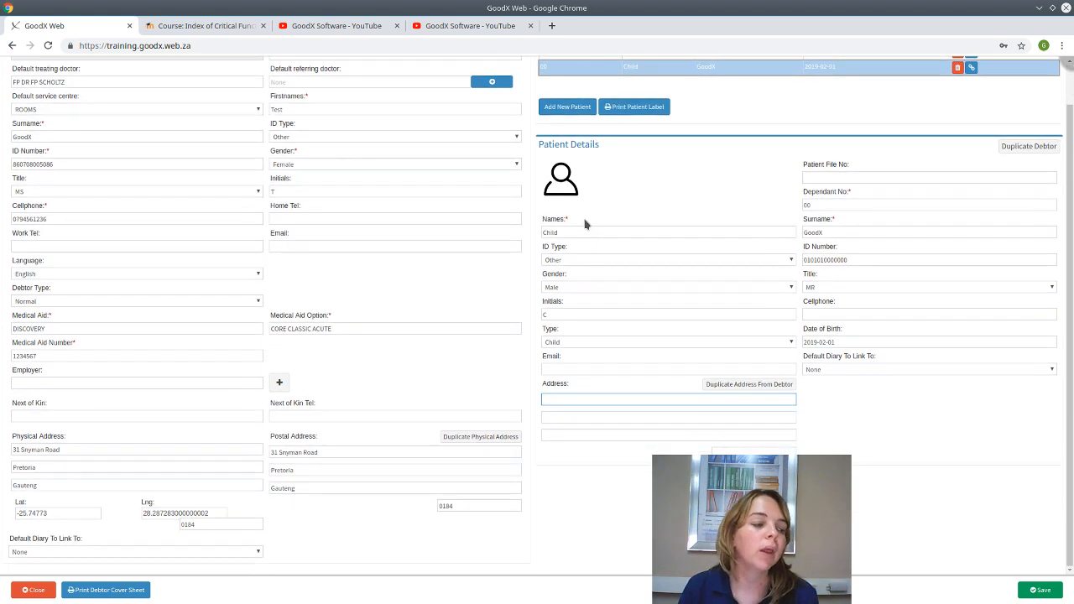
click(563, 182)
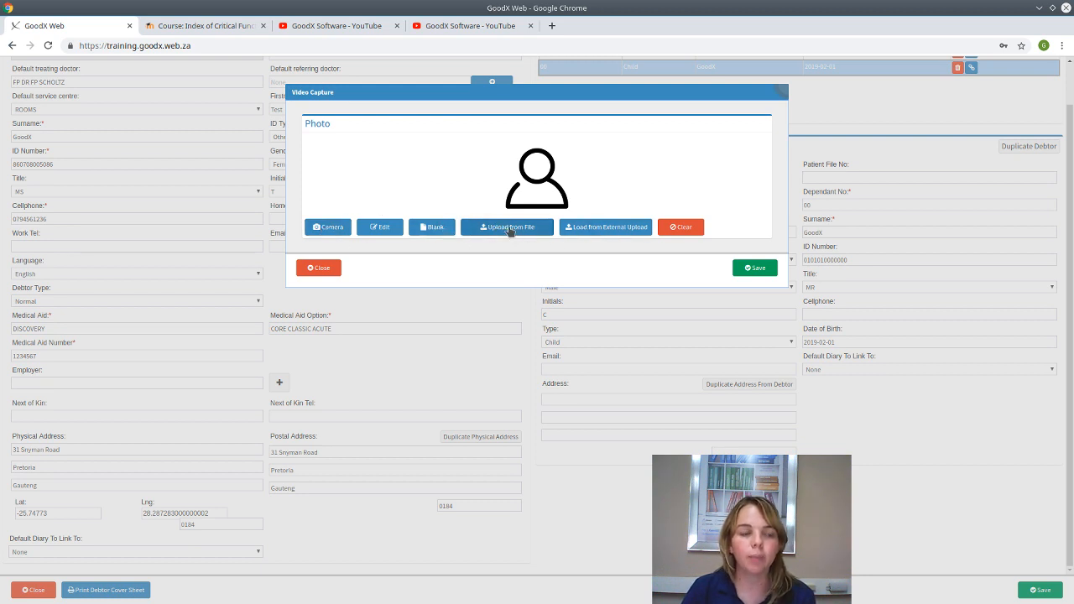
click(752, 269)
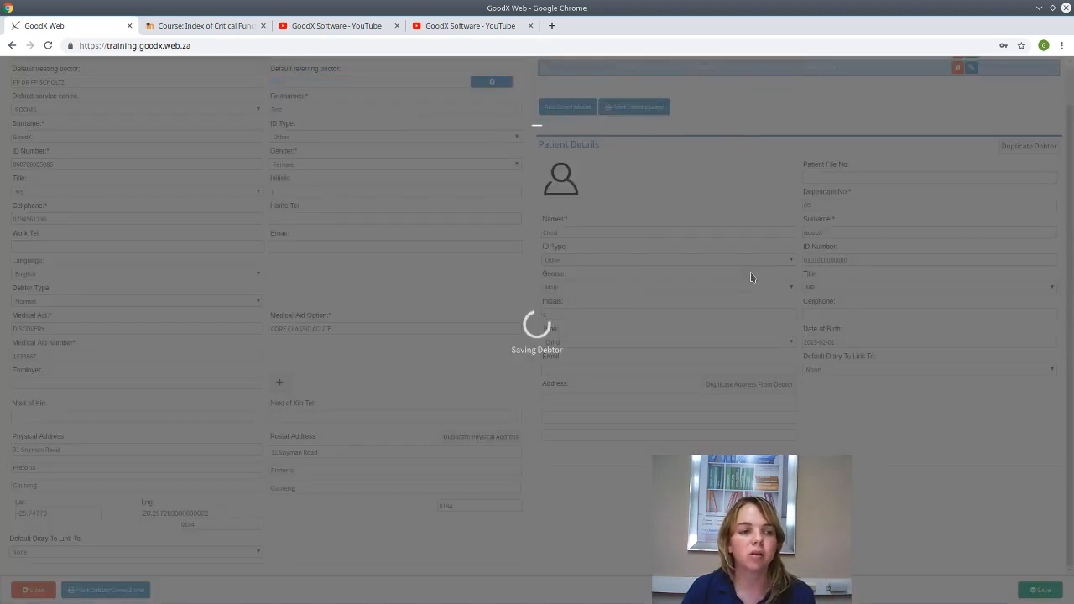
scroll(392, 281, down, 1)
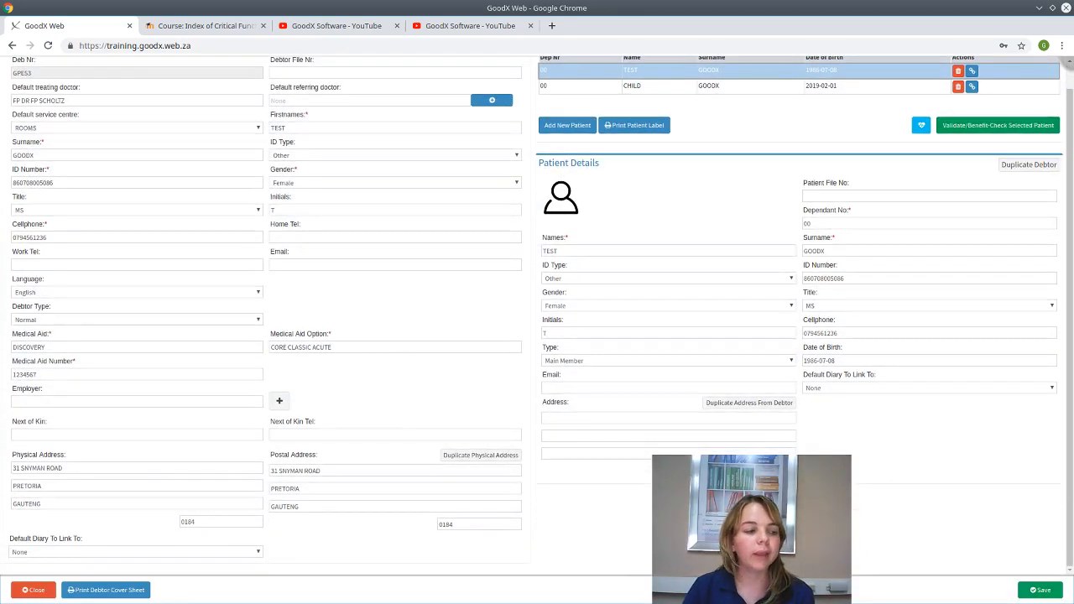
click(94, 590)
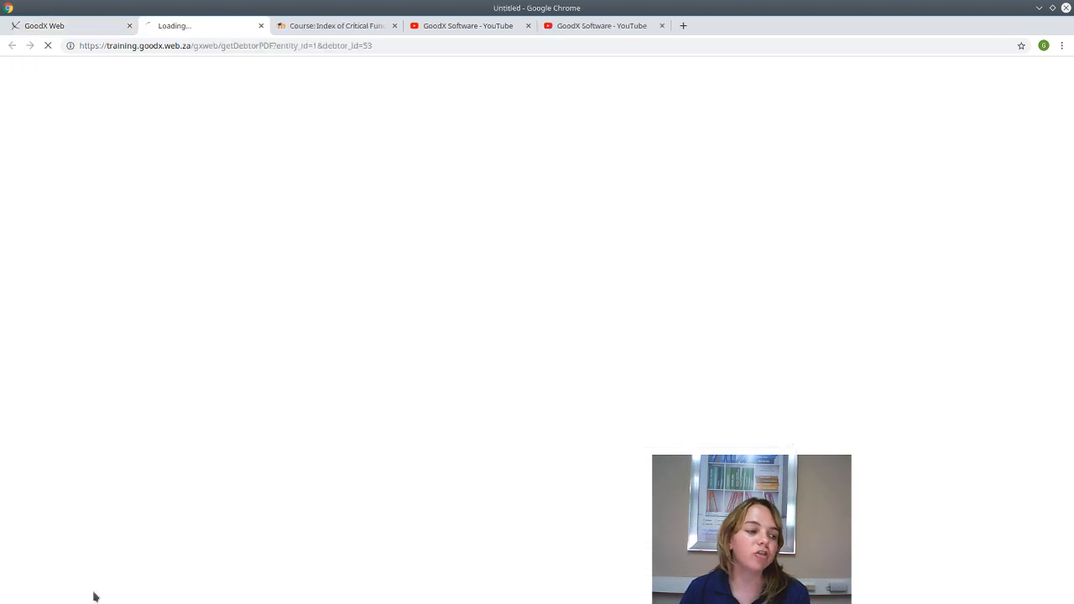
- Review the downloaded debtor cover sheet PDF listing TEST and CHILD, then close it
click(65, 592)
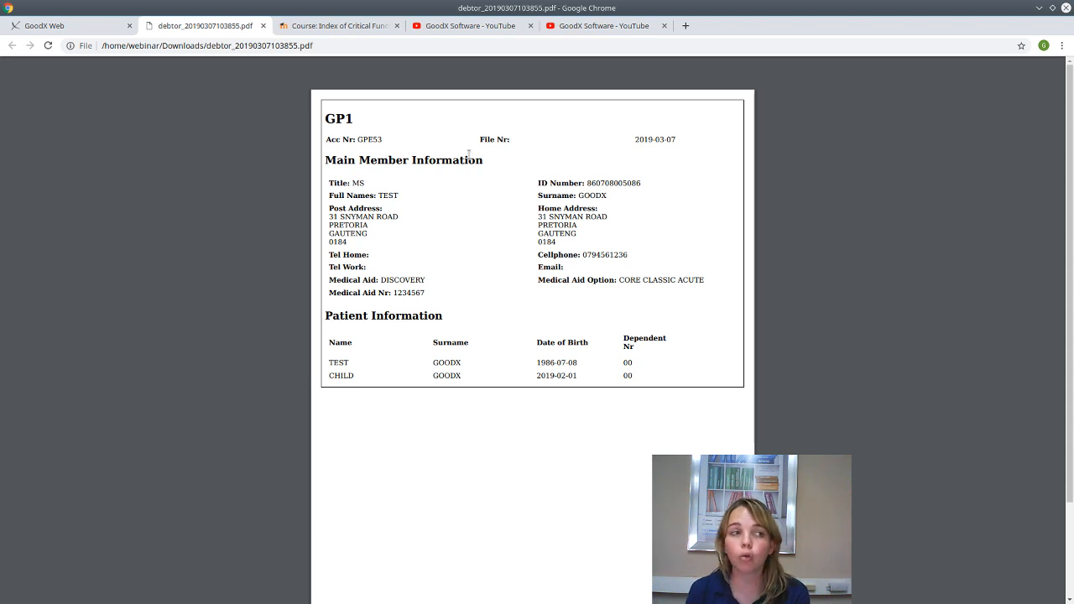
click(264, 26)
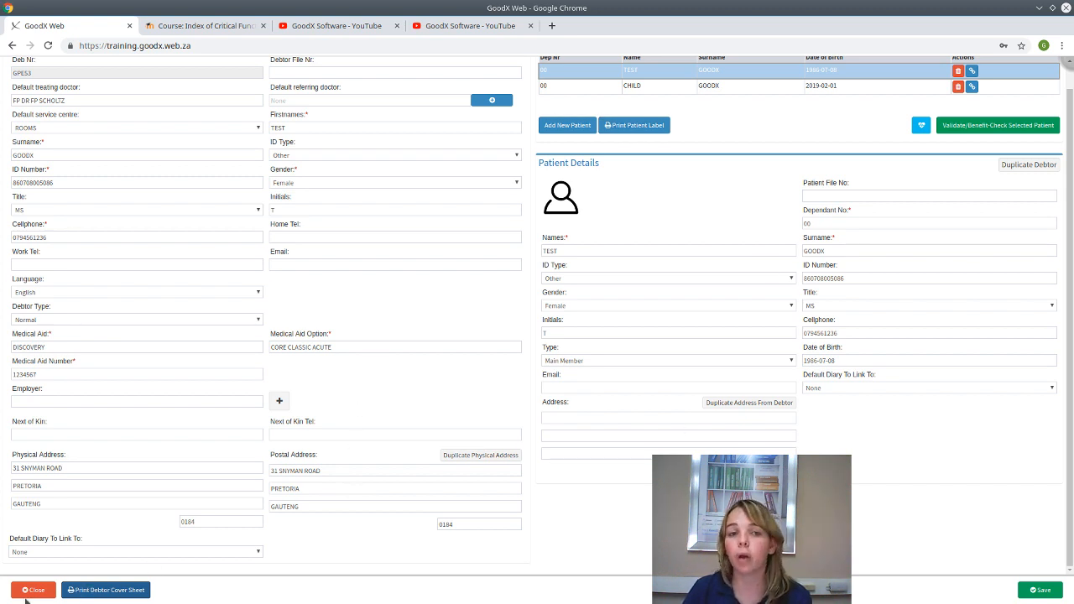
- Save the debtor, view then close the 10:45 Flu booking, and reopen Debtor Edit
click(1029, 589)
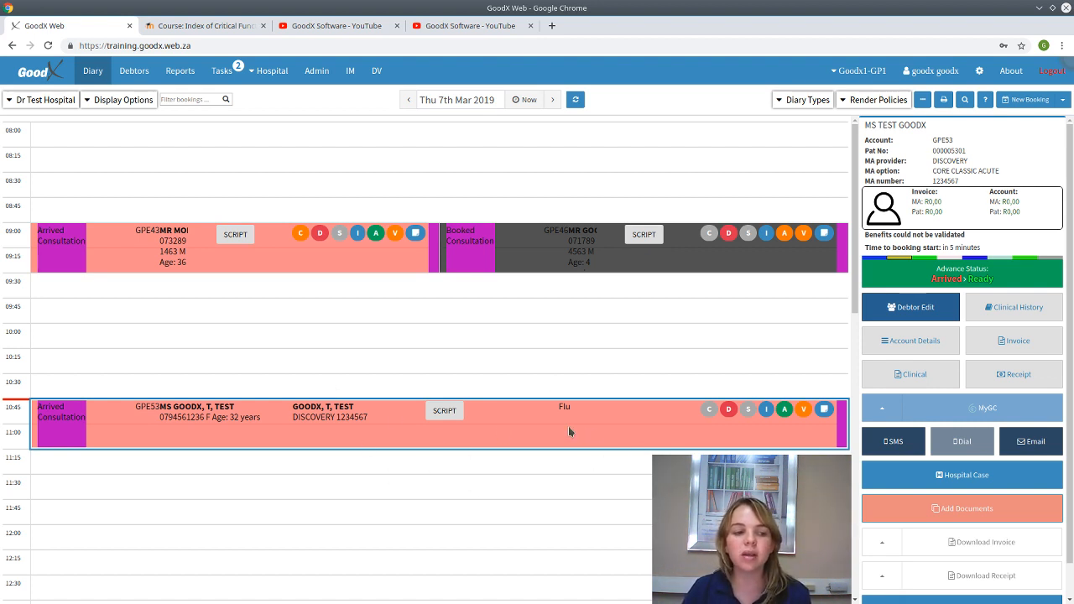
double_click(491, 425)
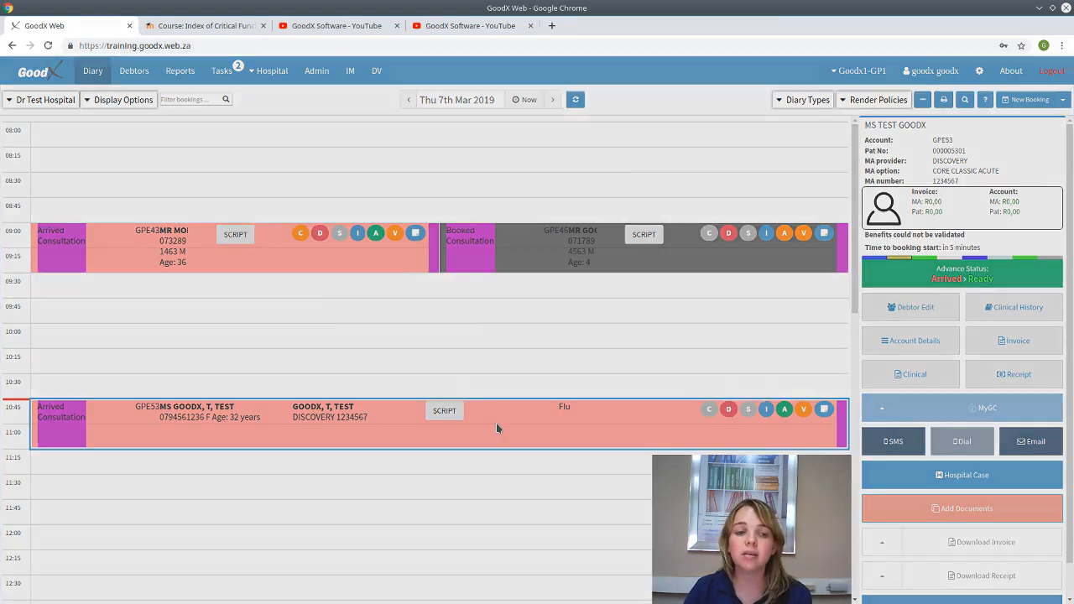
click(319, 394)
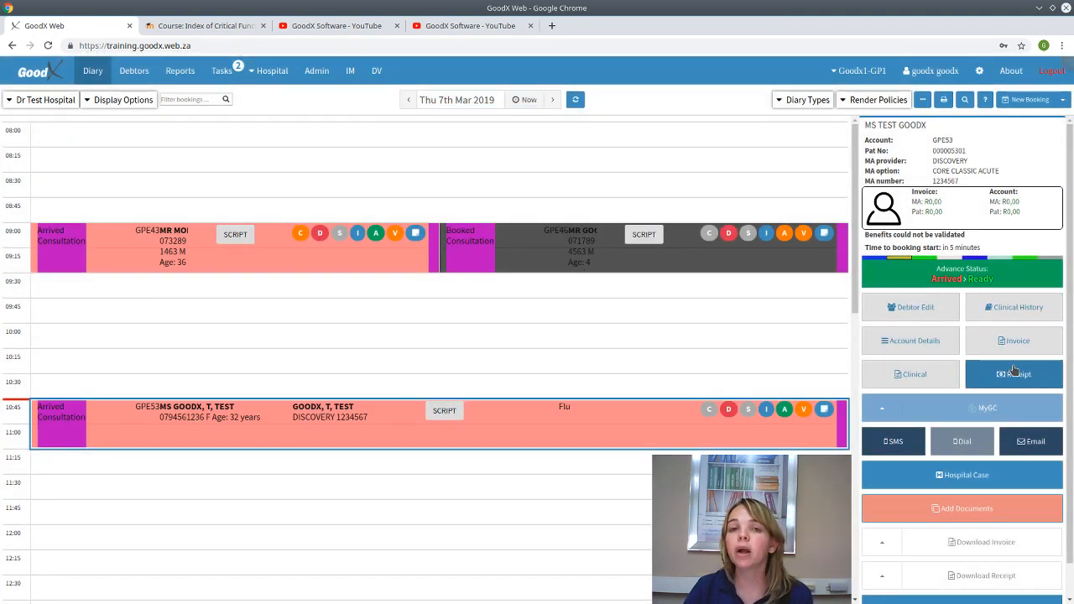
click(920, 315)
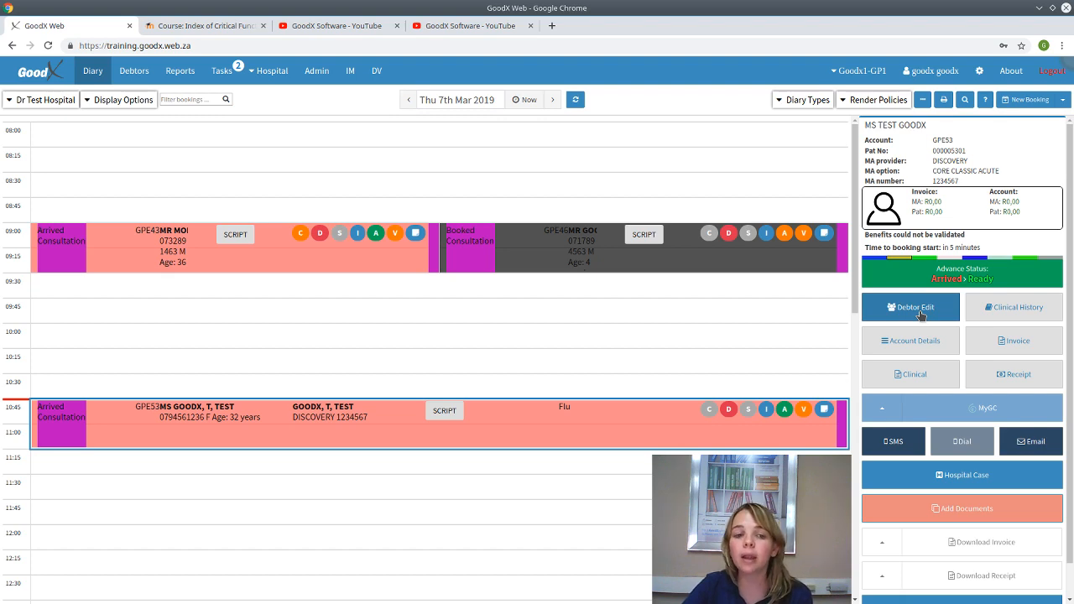
click(921, 315)
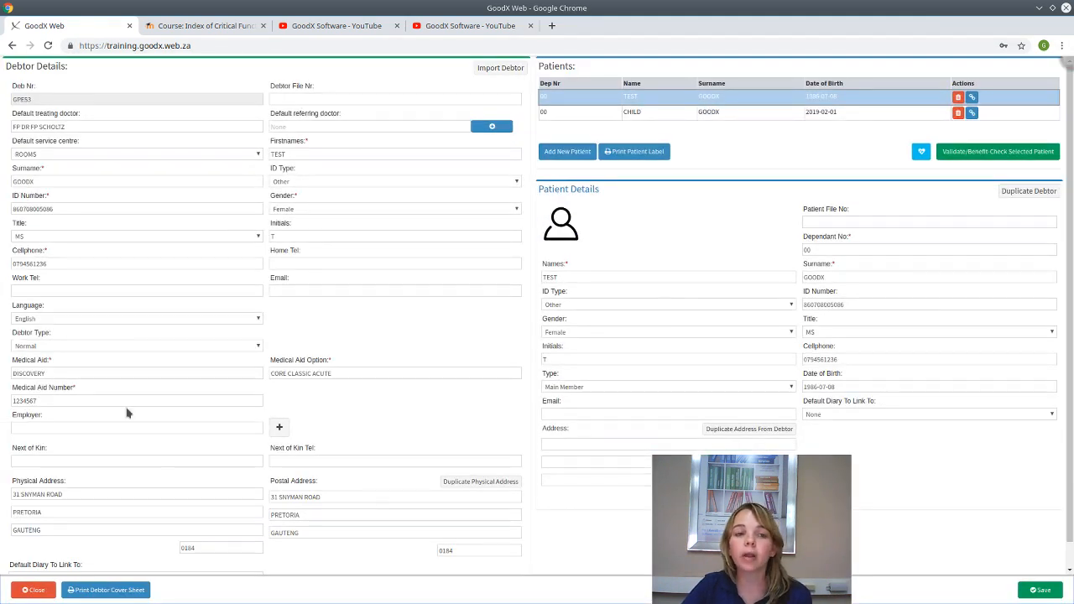
- Compare the CHILD and TEST patient details, then save the debtor back to the diary
click(657, 116)
click(648, 102)
click(647, 113)
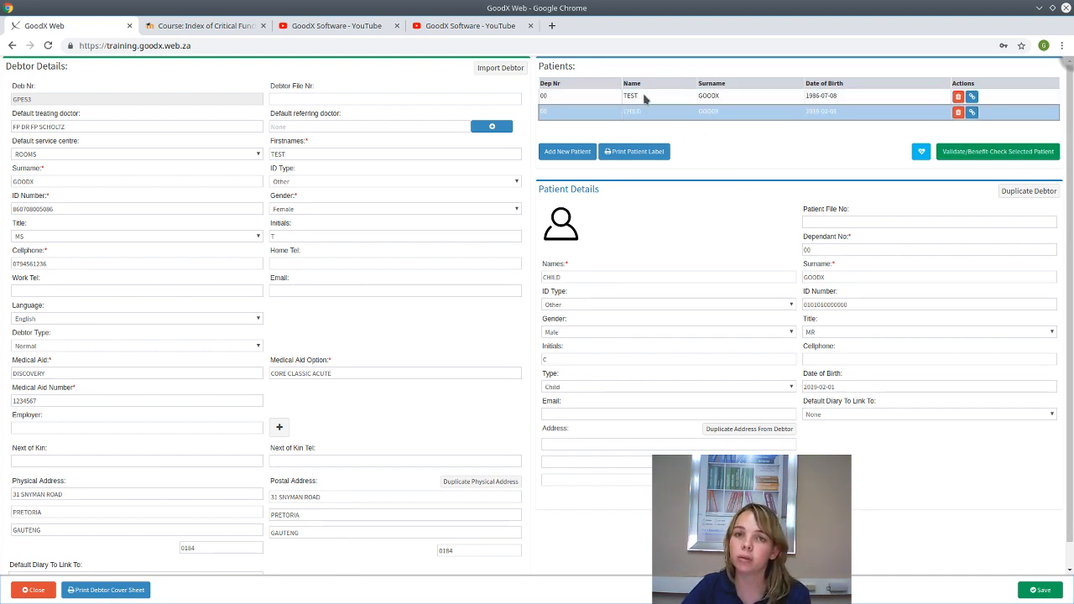
click(645, 99)
click(642, 118)
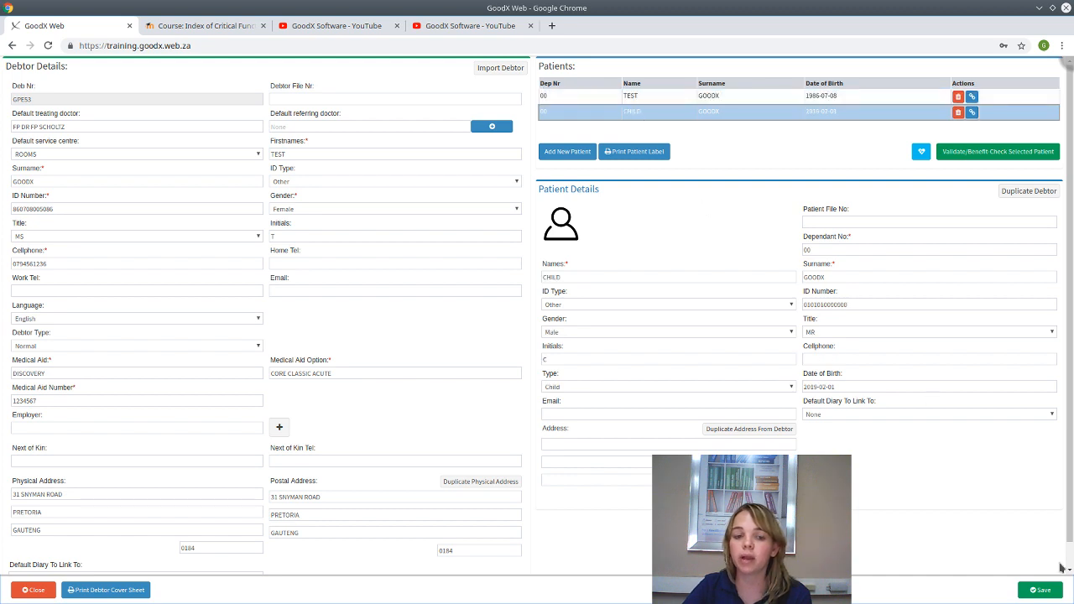
click(1041, 590)
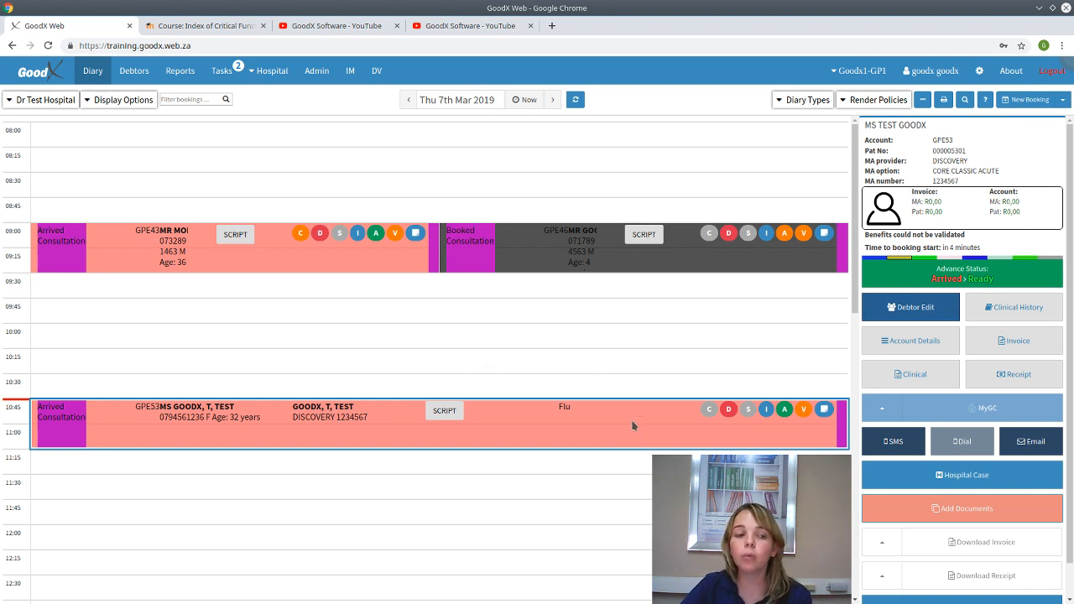
- Mark the CHILD dependant inactive with reason 'Own Medical Aid', then activate it again
click(891, 307)
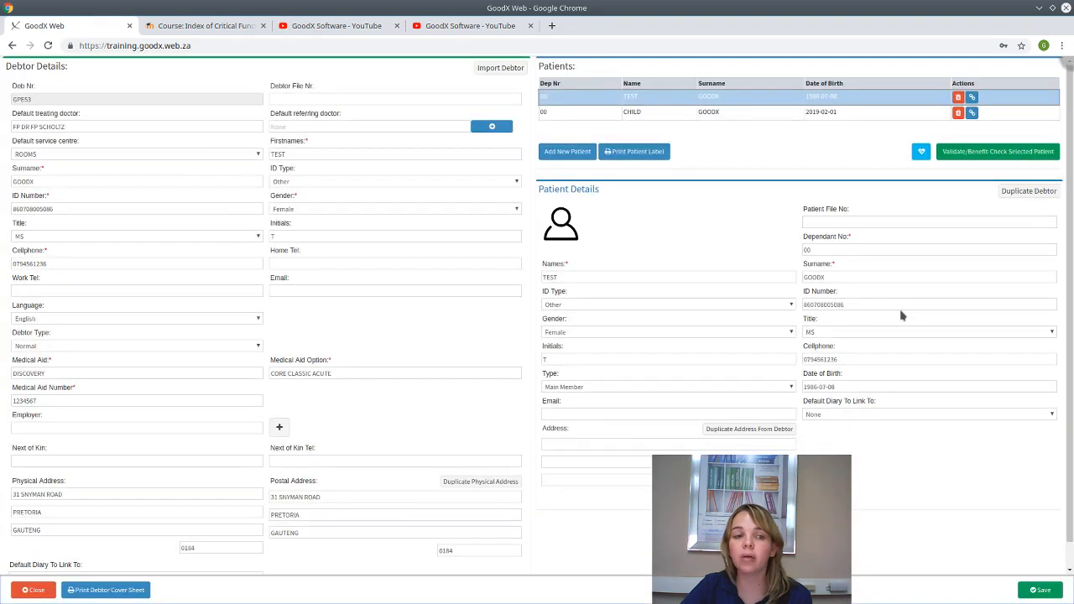
click(957, 112)
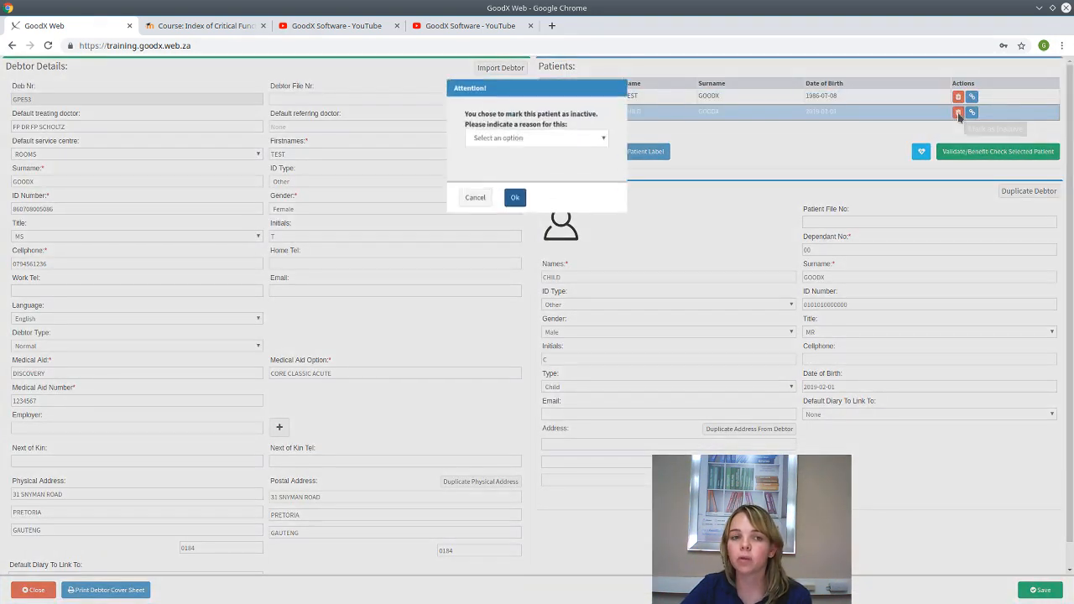
click(521, 141)
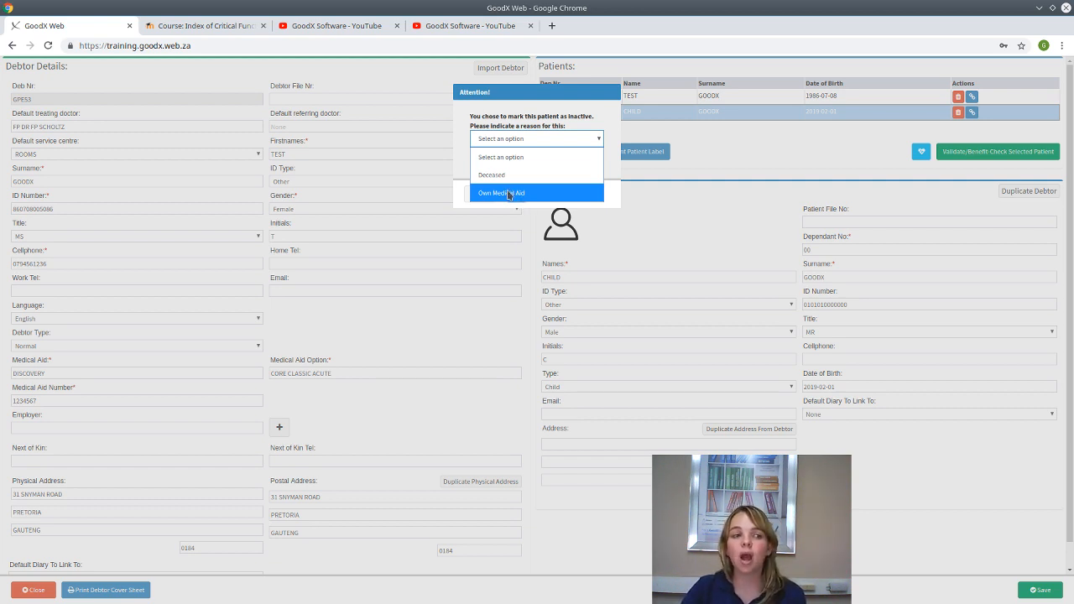
click(515, 193)
click(515, 196)
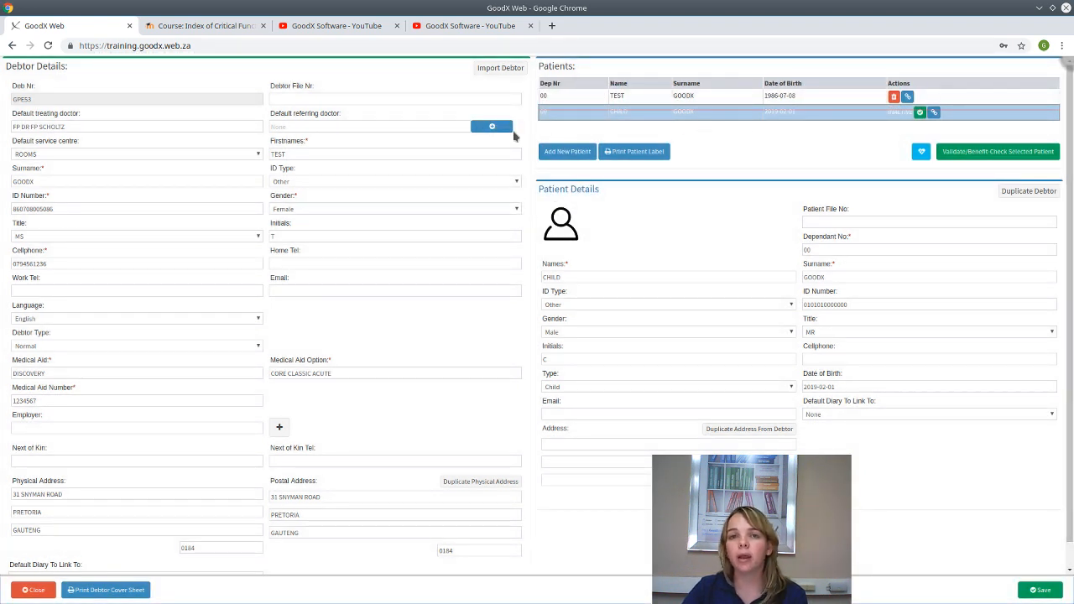
click(920, 112)
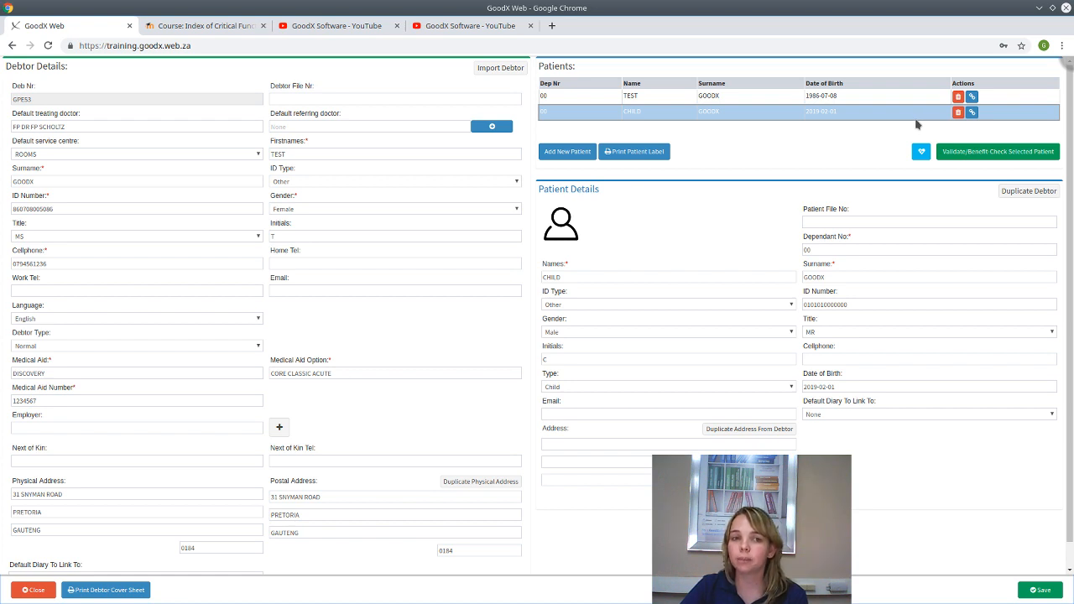
- Save the debtor with both patients and deselect the 10:45 booking in the 7 March diary
scroll(450, 553, down, 1)
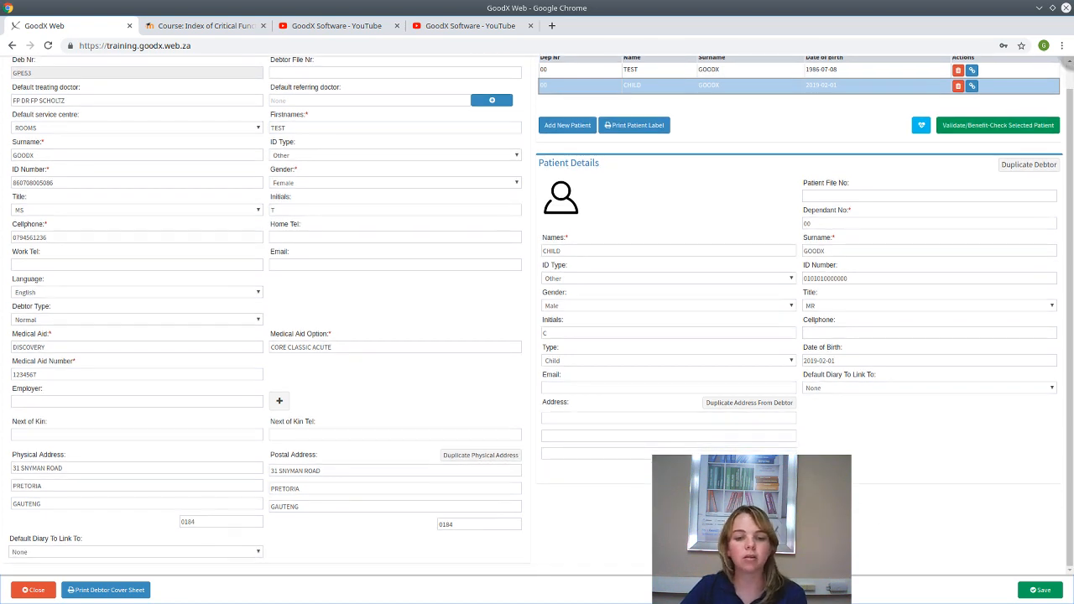
click(1034, 592)
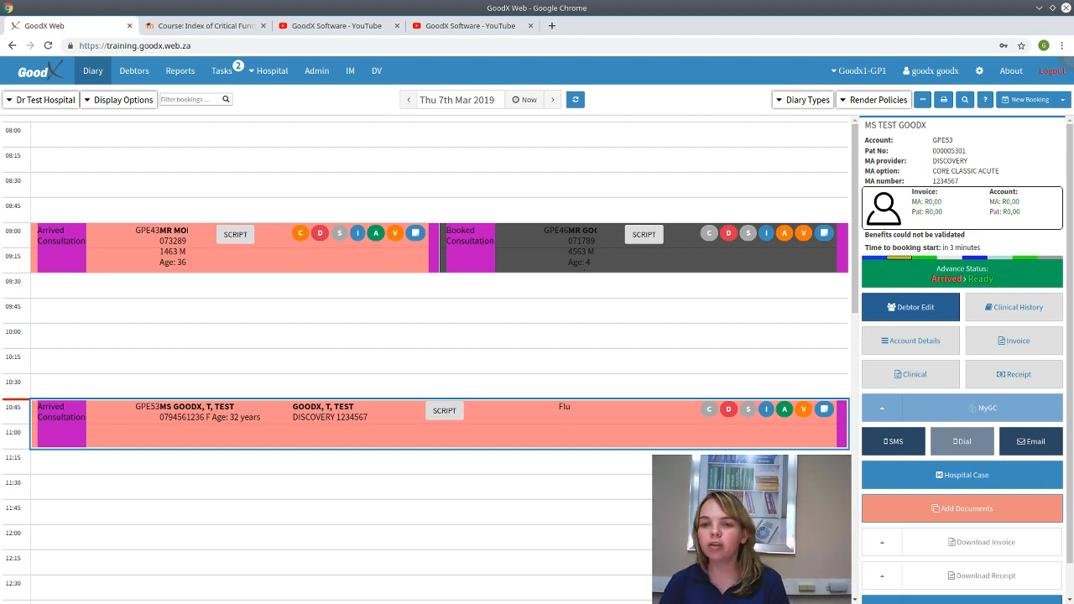
click(356, 473)
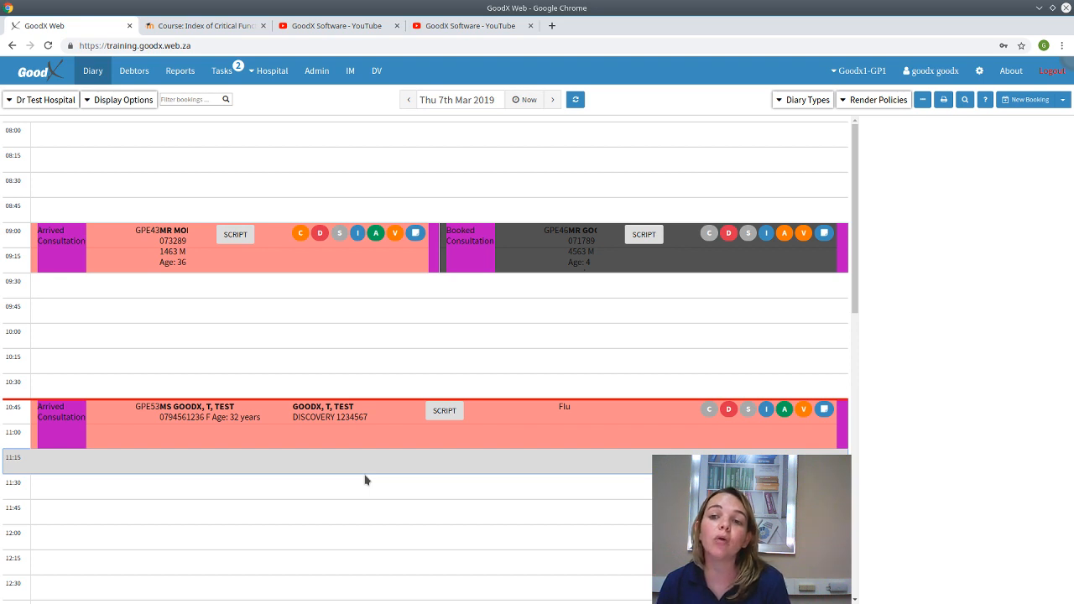
- Create a new 12:00 booking on 7 March 2019 with type Consultation
click(339, 532)
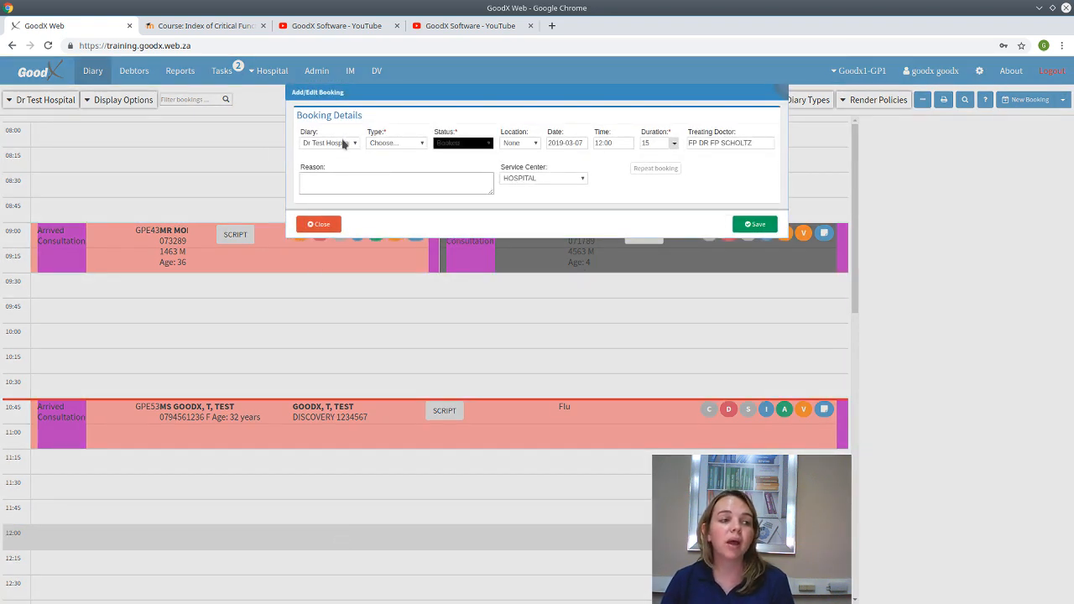
click(407, 146)
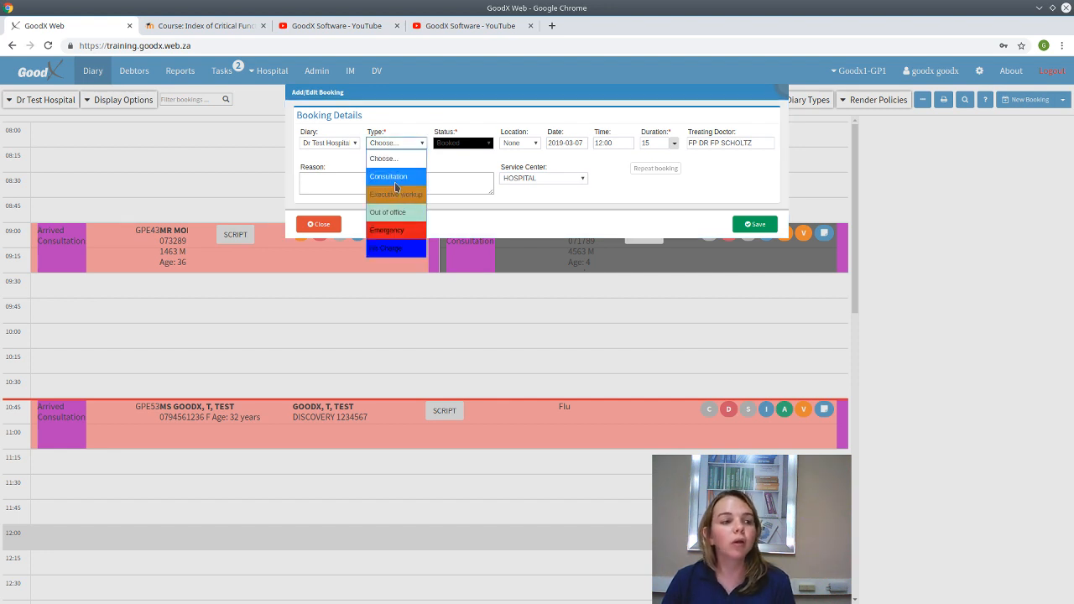
click(396, 178)
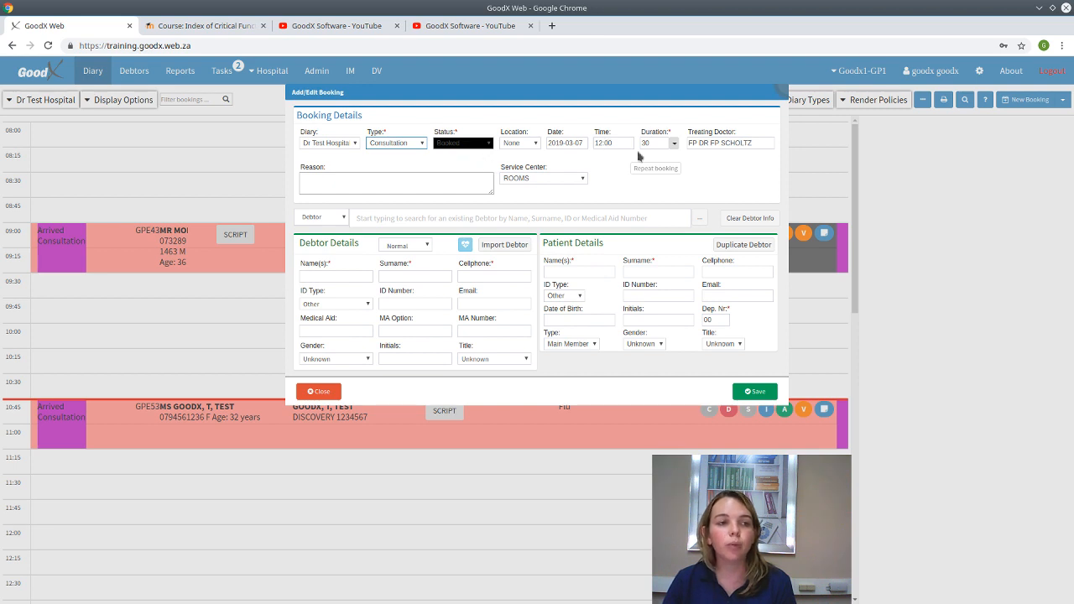
- Enter 'Pain' as the booking reason and set the record search type to Debtor
click(416, 183)
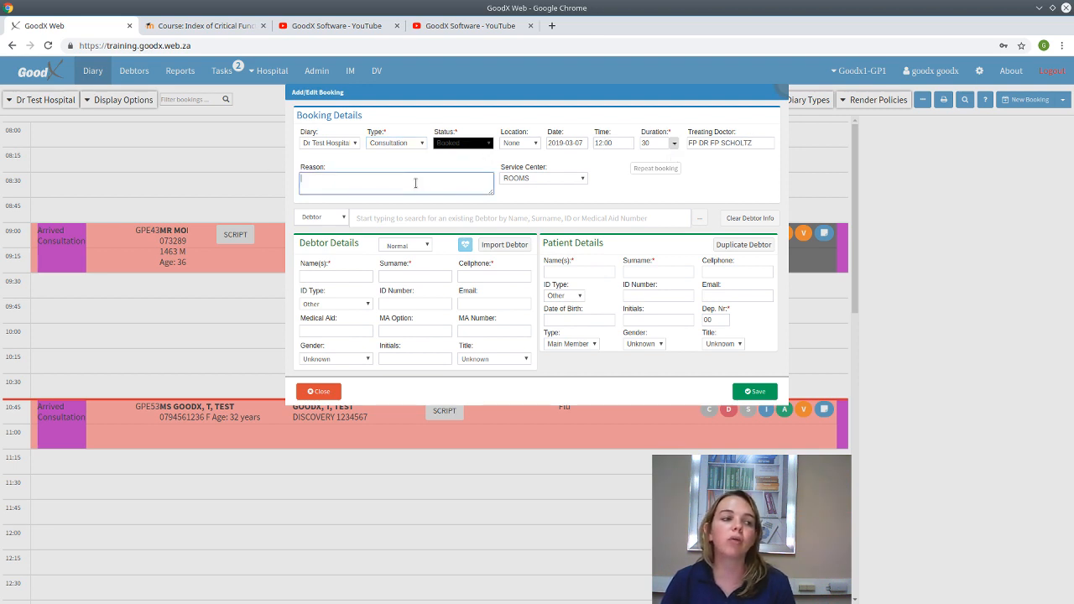
text(Pyr)
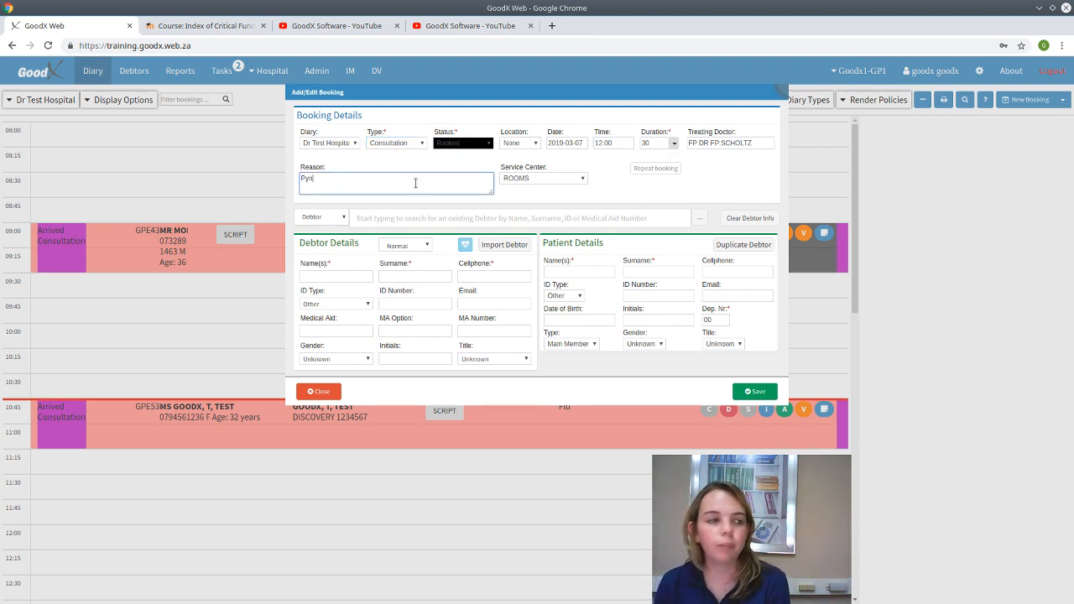
text(tien)
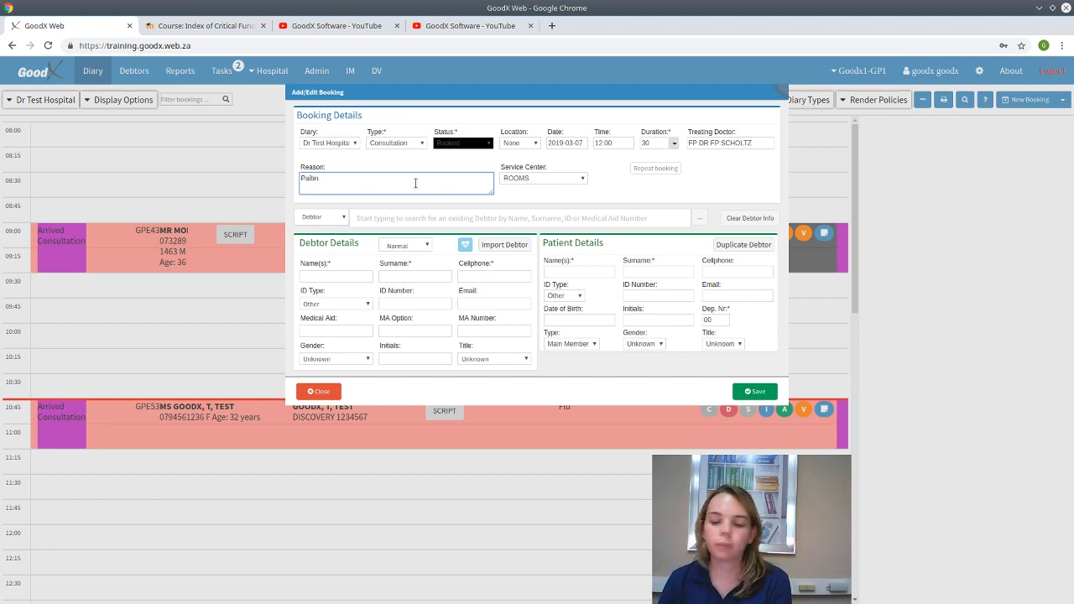
key(BackSpace)
key(BackSpace)
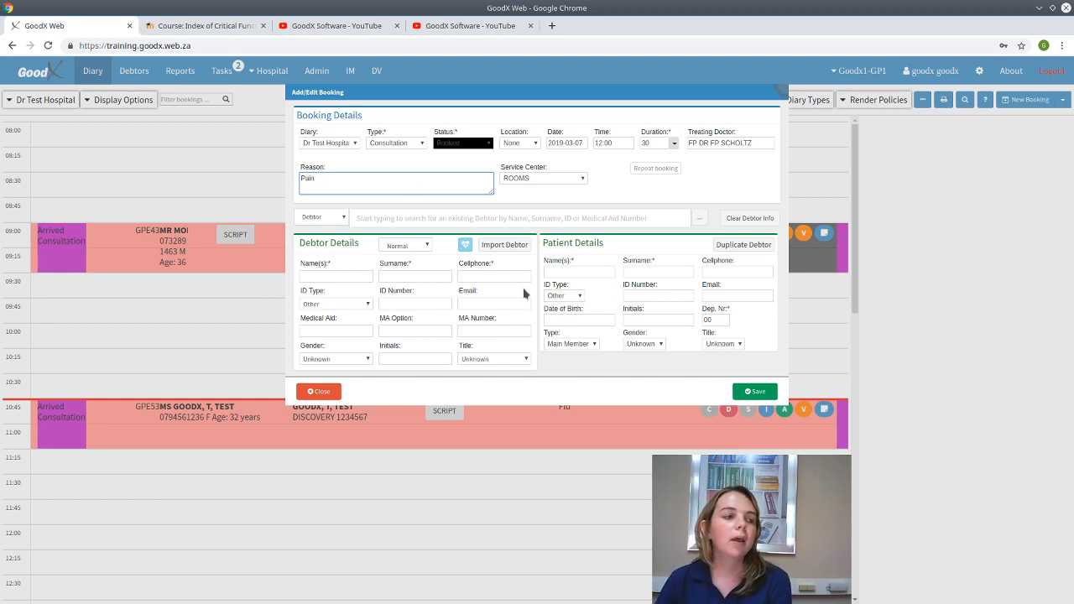
click(338, 218)
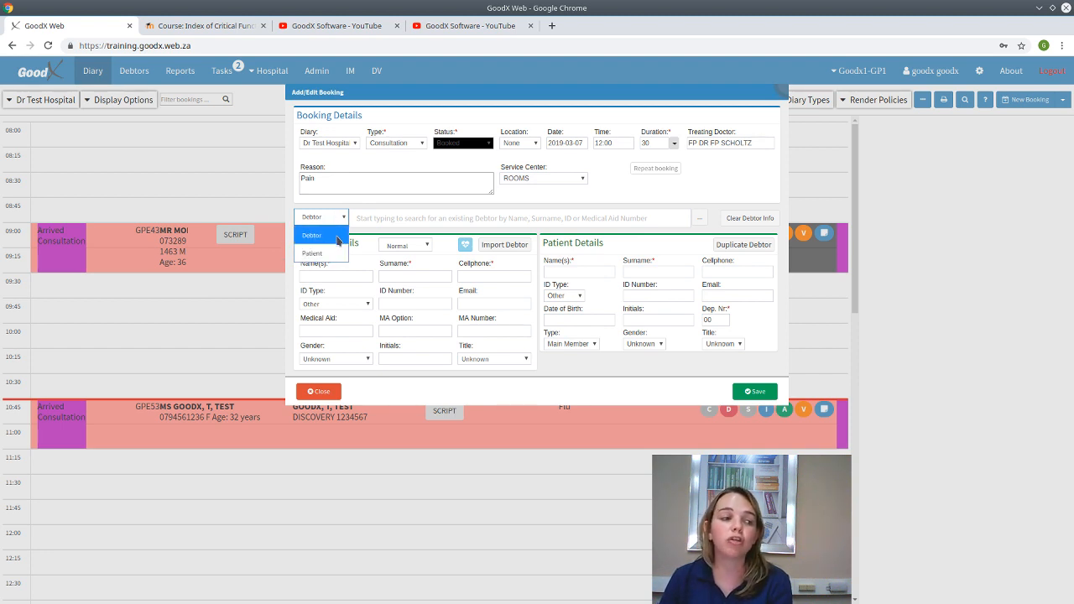
click(338, 238)
click(435, 217)
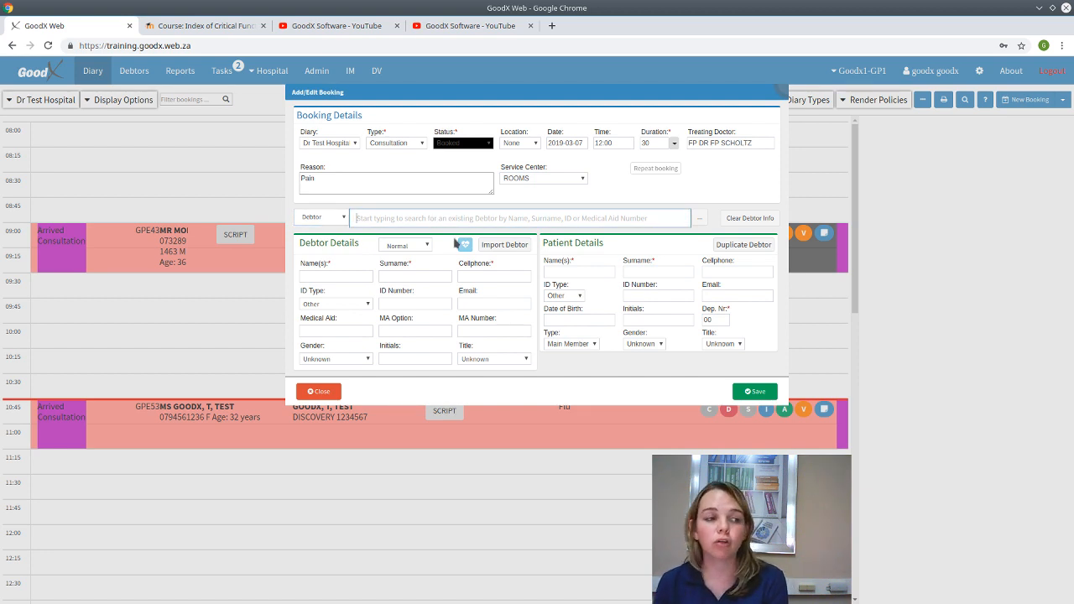
- Search 'test', pick the debtor, select main member Test GoodX, and save the 12:00 booking
text(test)
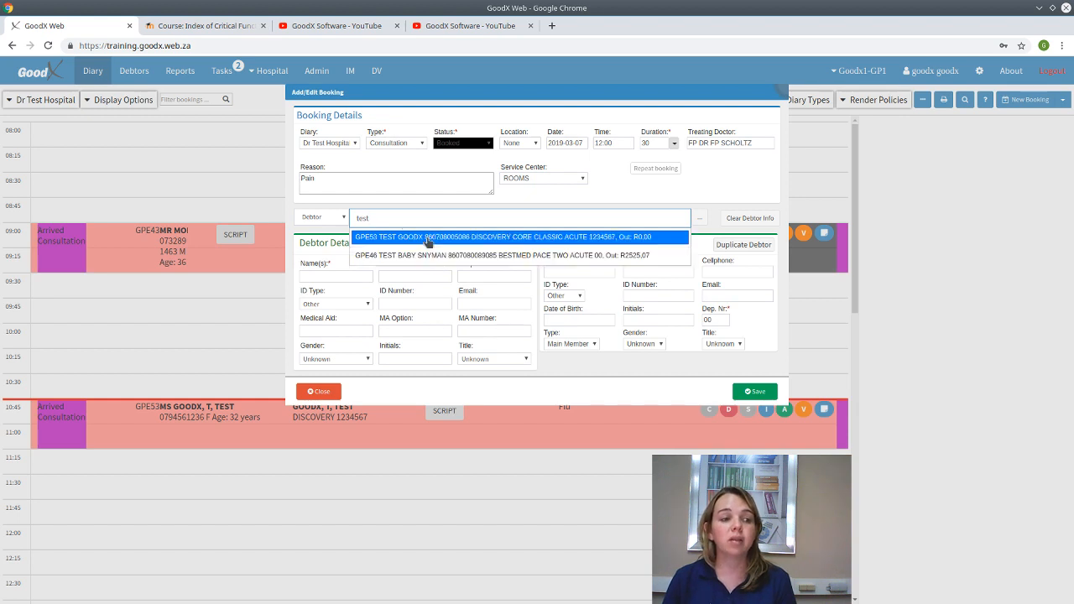
click(428, 238)
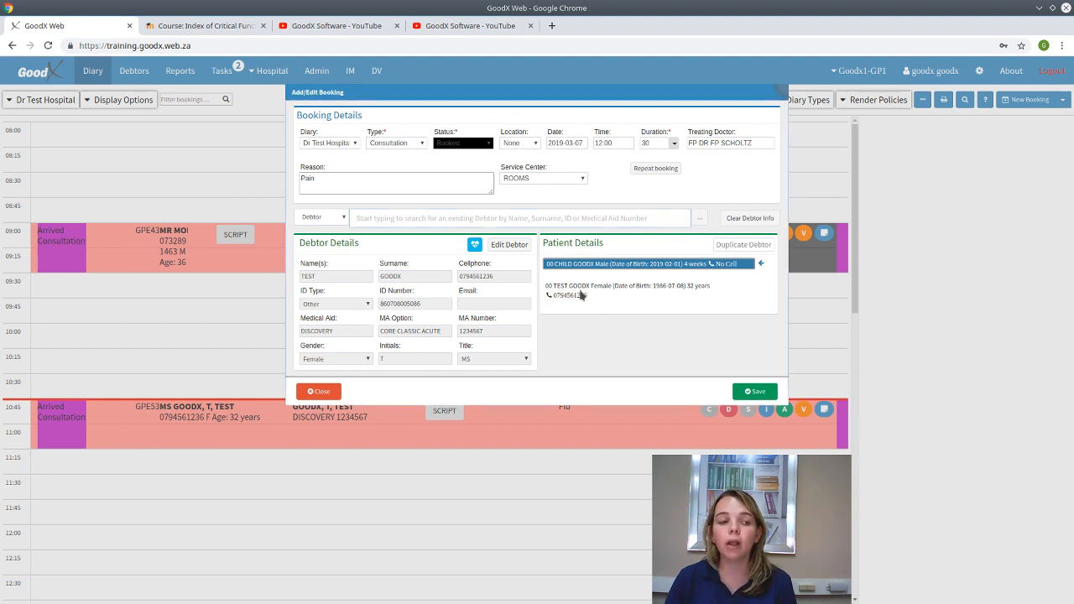
click(577, 288)
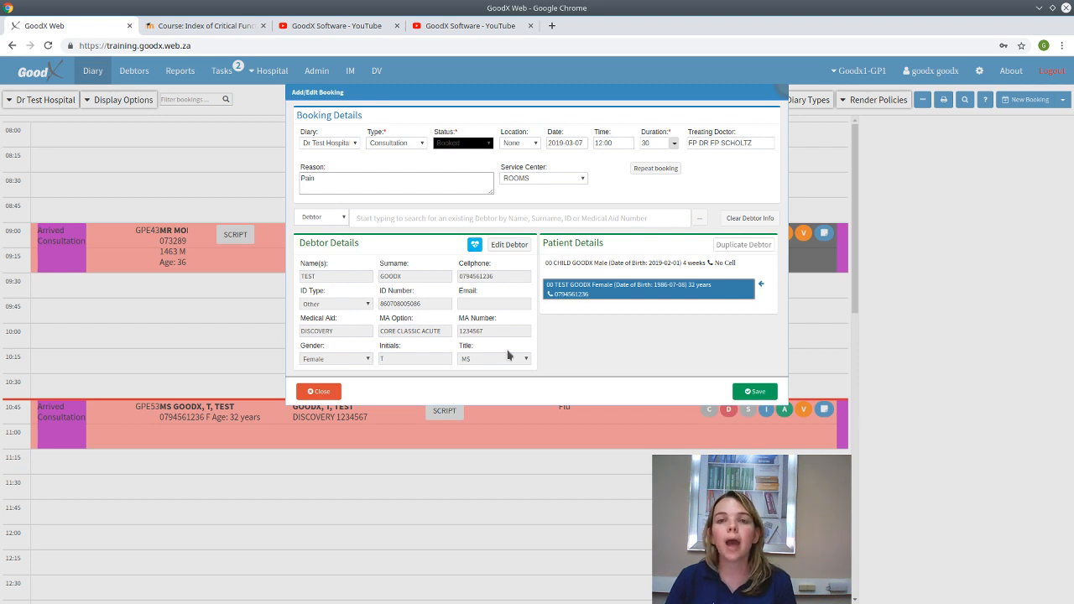
click(759, 390)
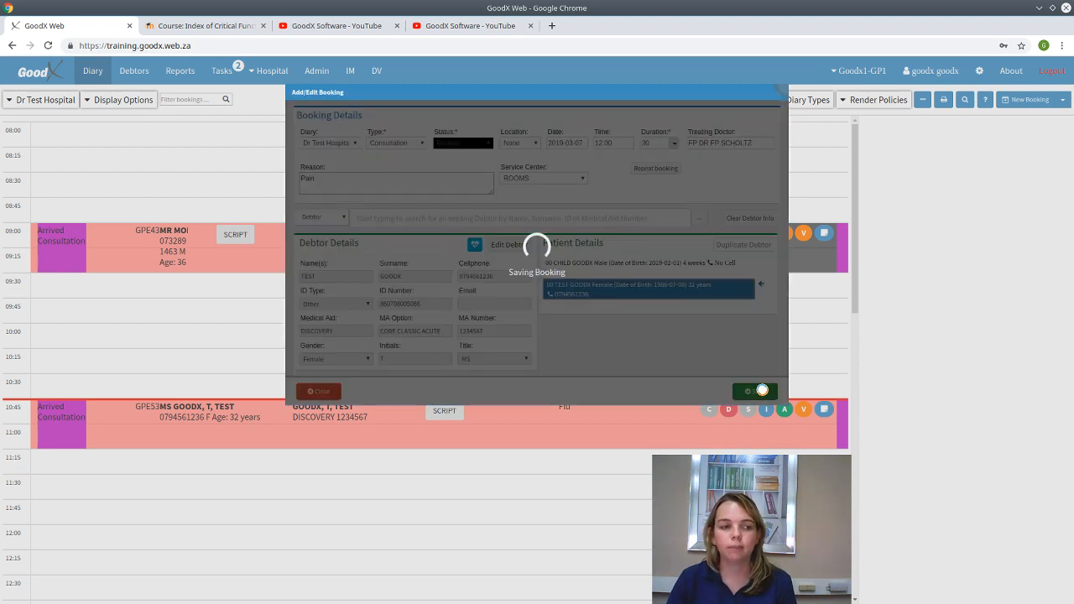
scroll(617, 492, down, 2)
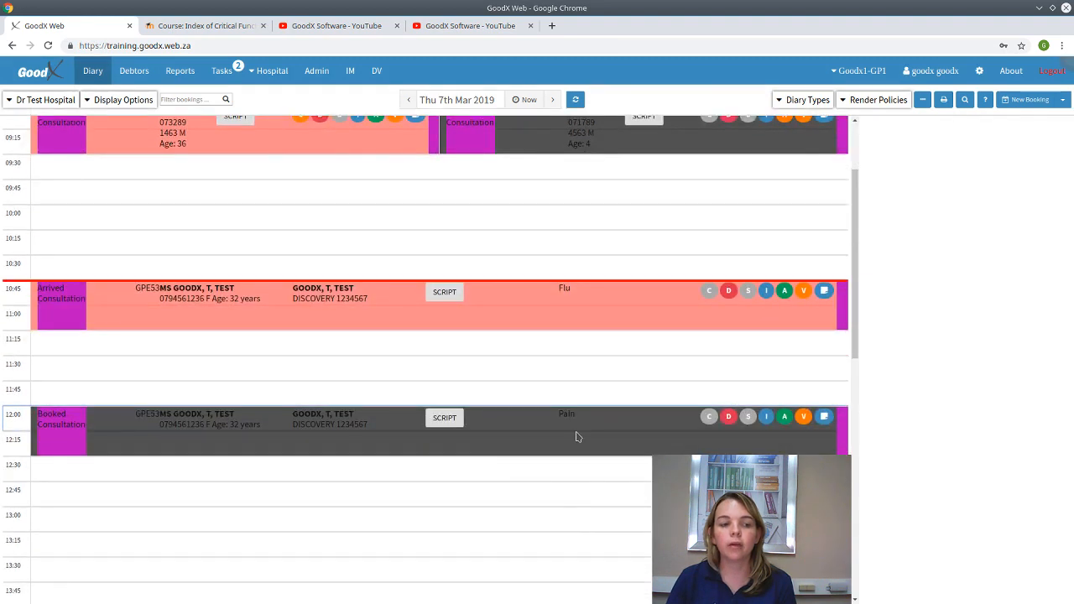
- Advance the 12:00 Pain booking to Arrived, check the main member's cellphone and save, then advance to Ready
click(576, 436)
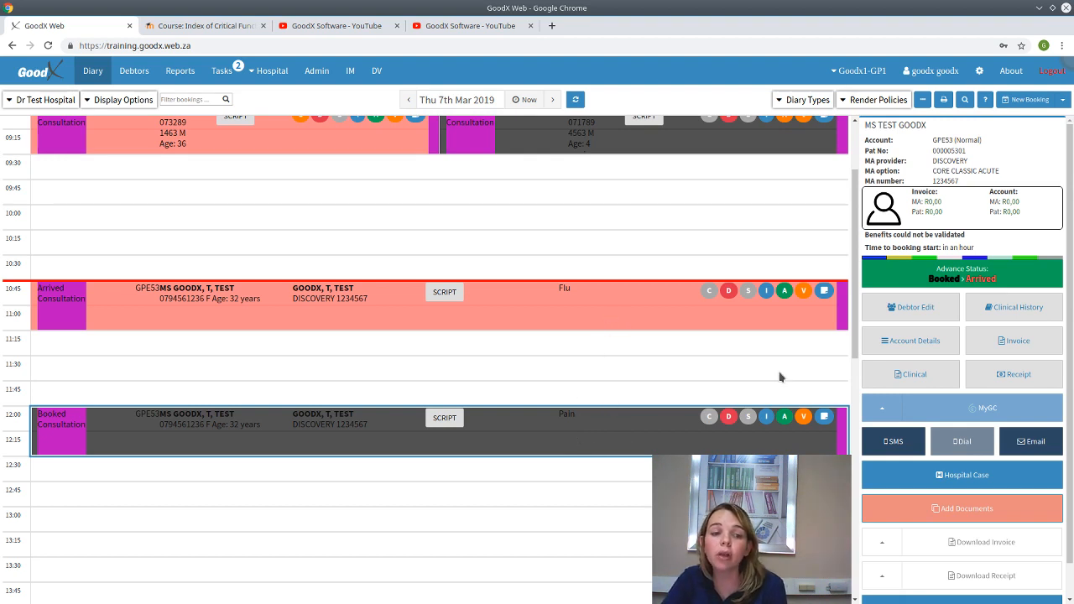
click(960, 273)
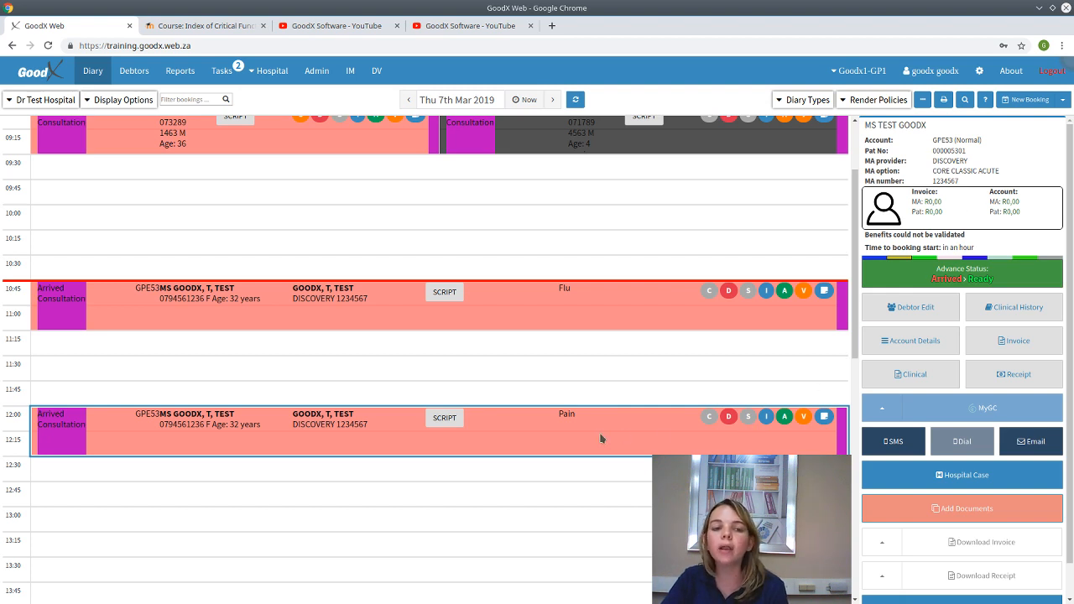
click(893, 308)
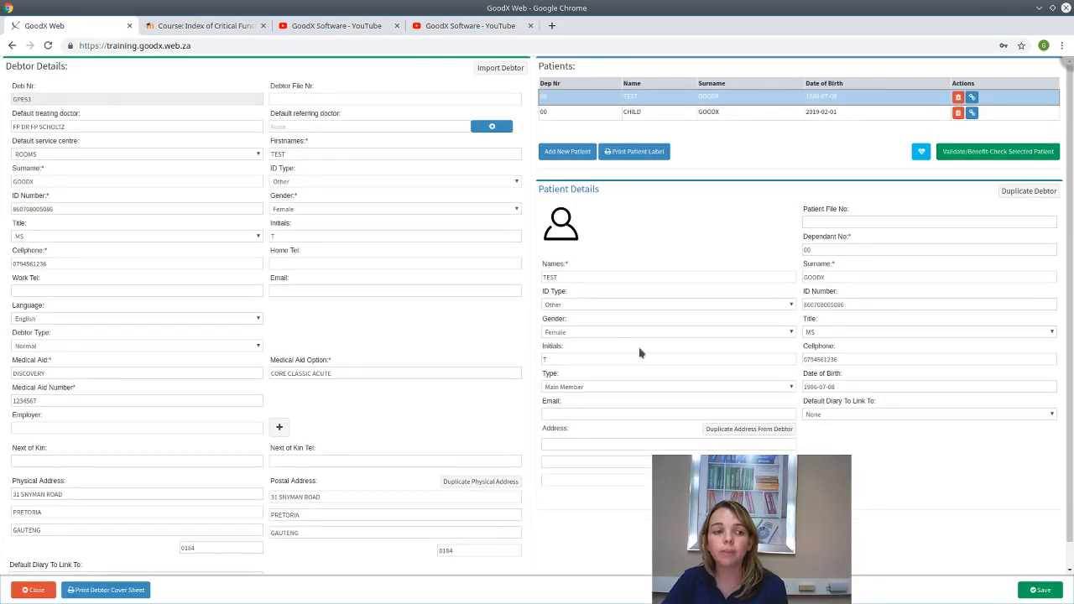
click(862, 359)
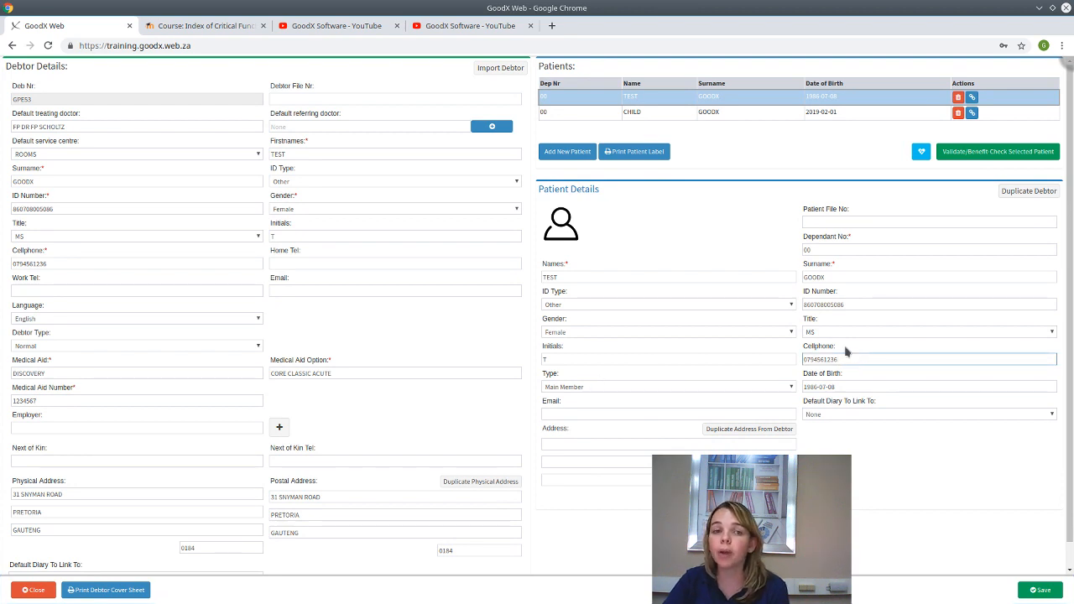
click(1043, 591)
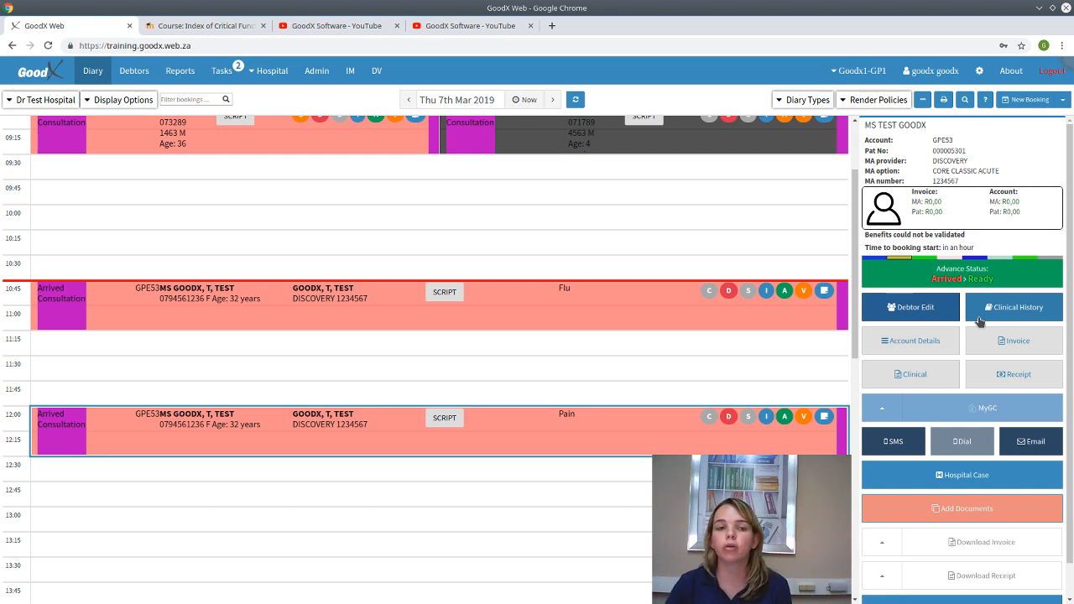
click(955, 280)
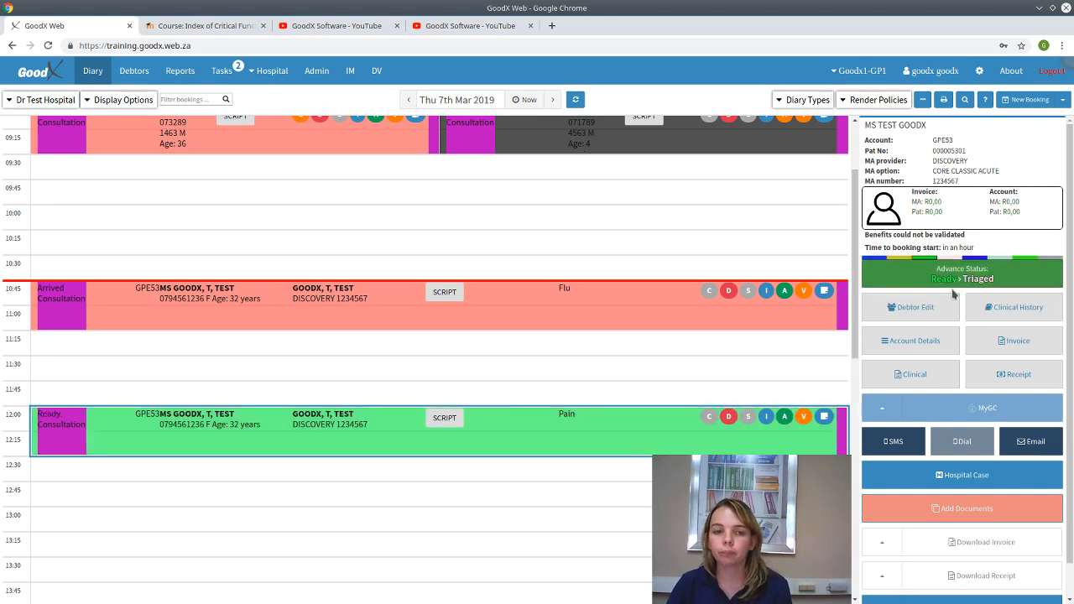
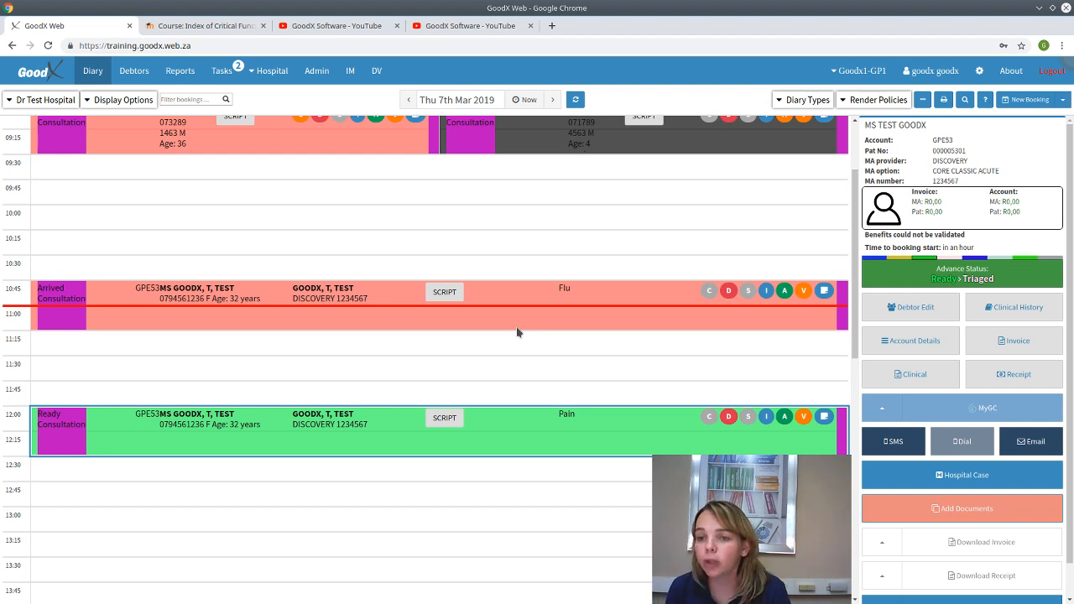
- Select the empty 13:00 slot in the Thu 7th Mar 2019 diary
click(404, 499)
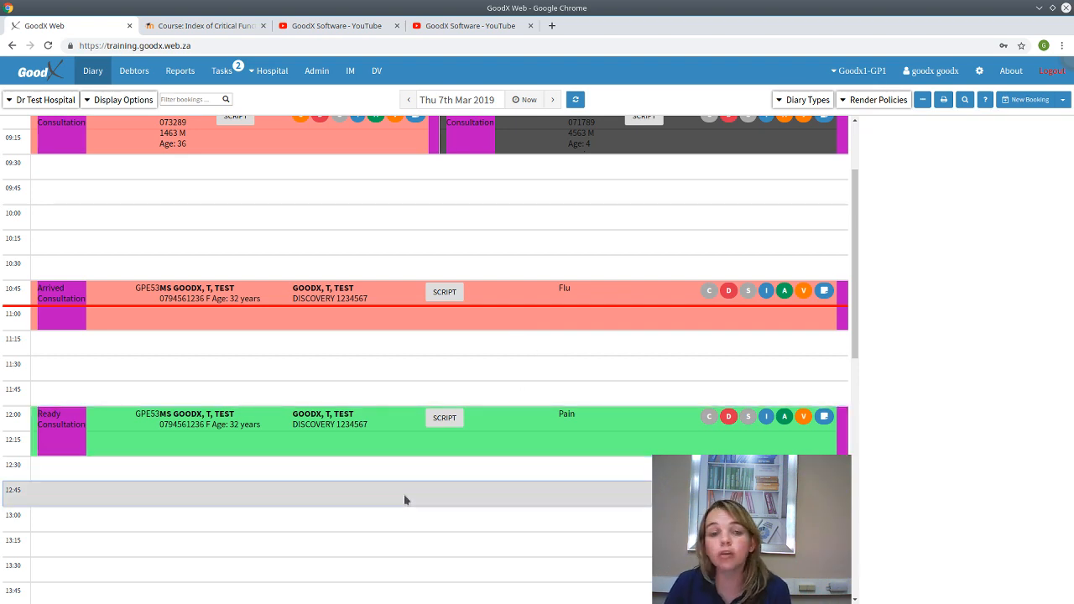
scroll(404, 499, down, 1)
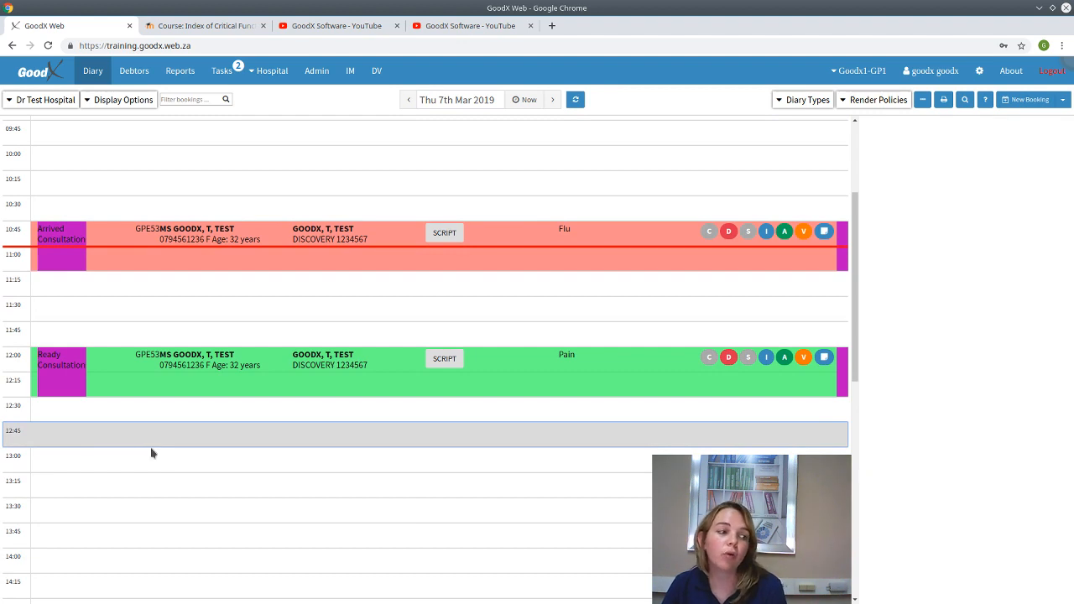
click(151, 465)
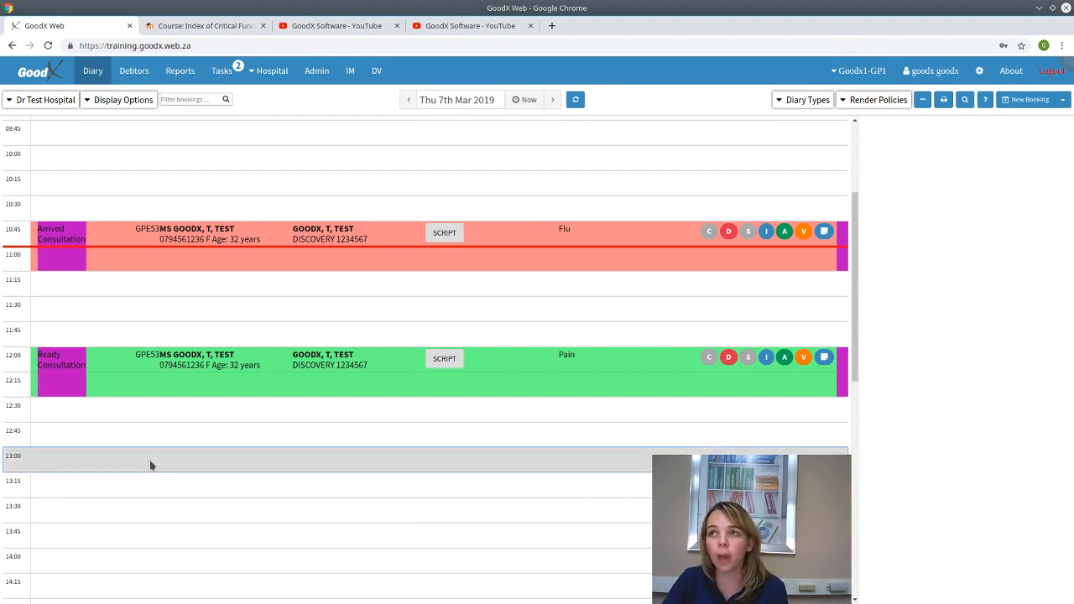
- Book a 120-minute Out of office block at 13:00 with reason 'personal problem'
double_click(151, 464)
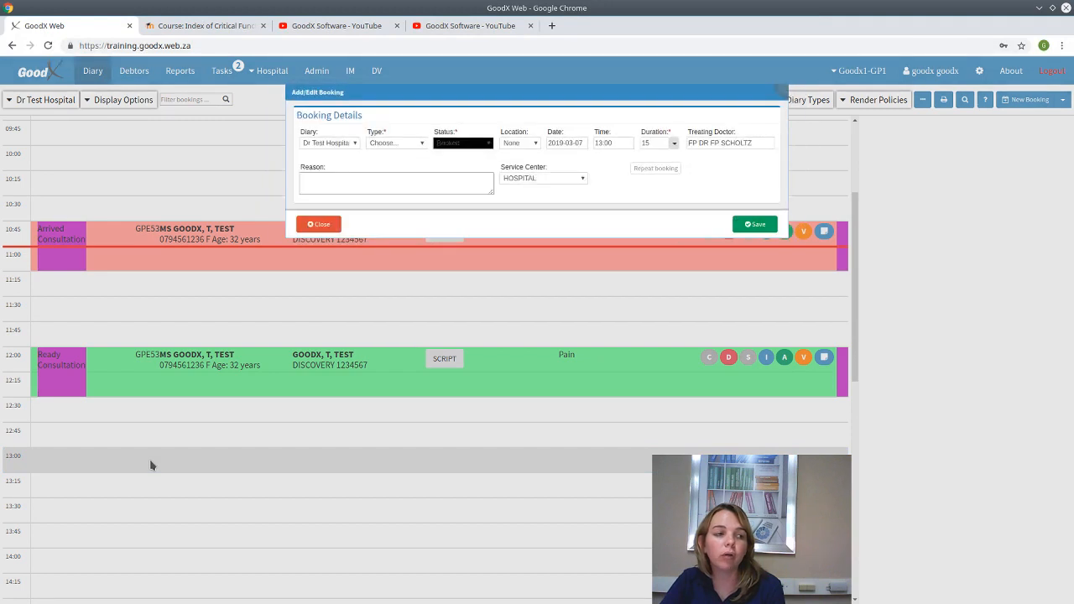
click(392, 145)
click(392, 215)
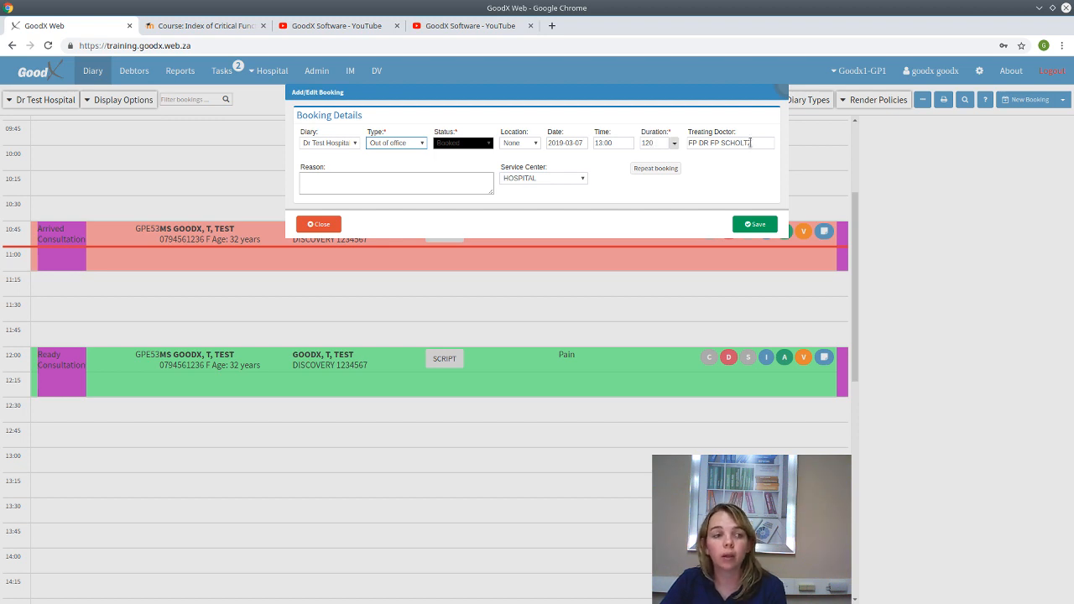
click(396, 185)
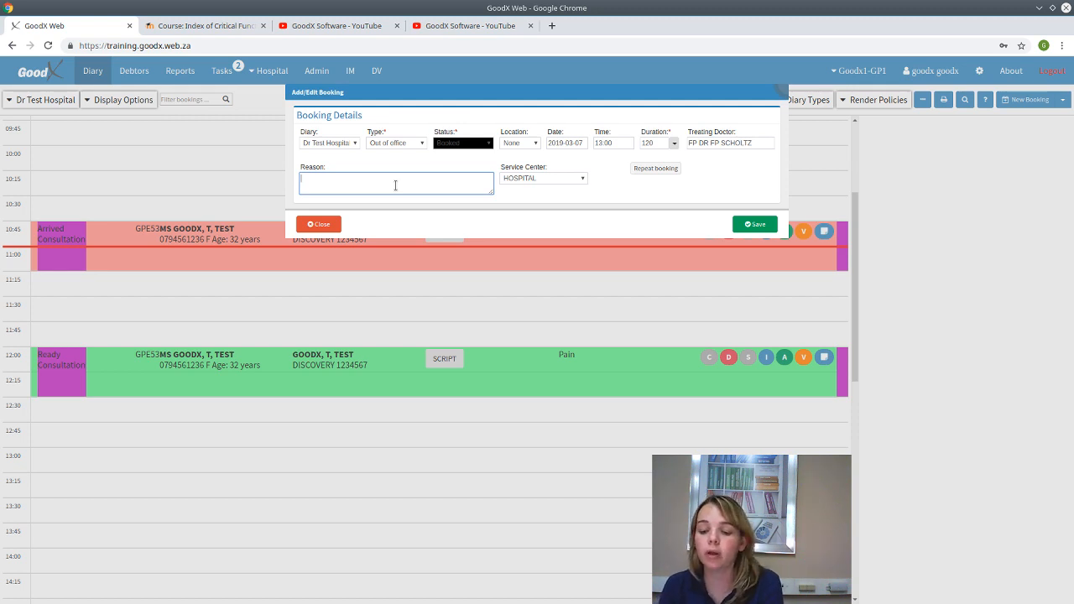
text(personal)
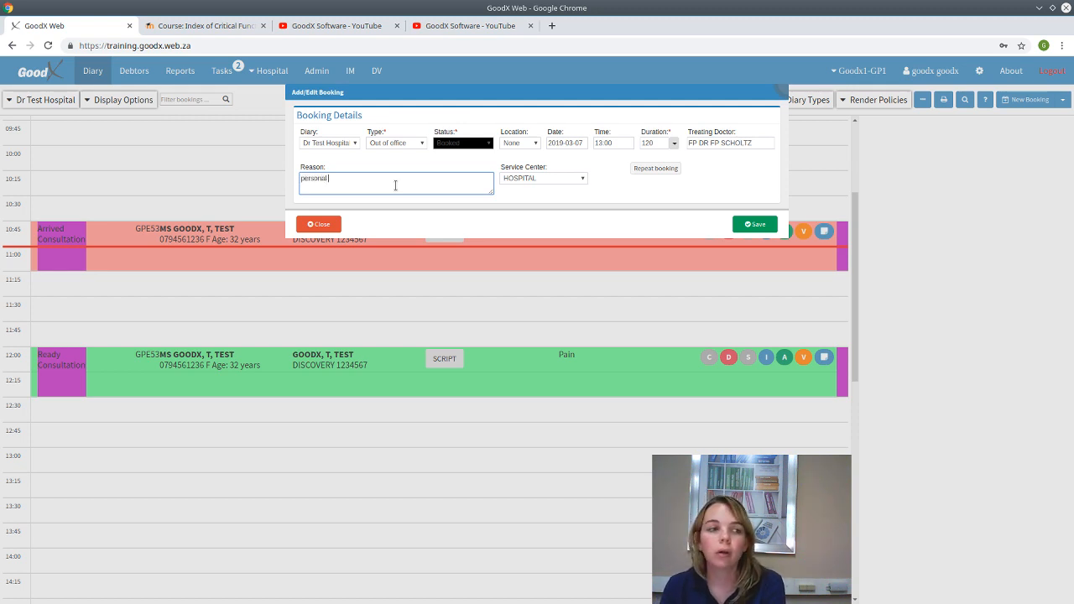
text( problem)
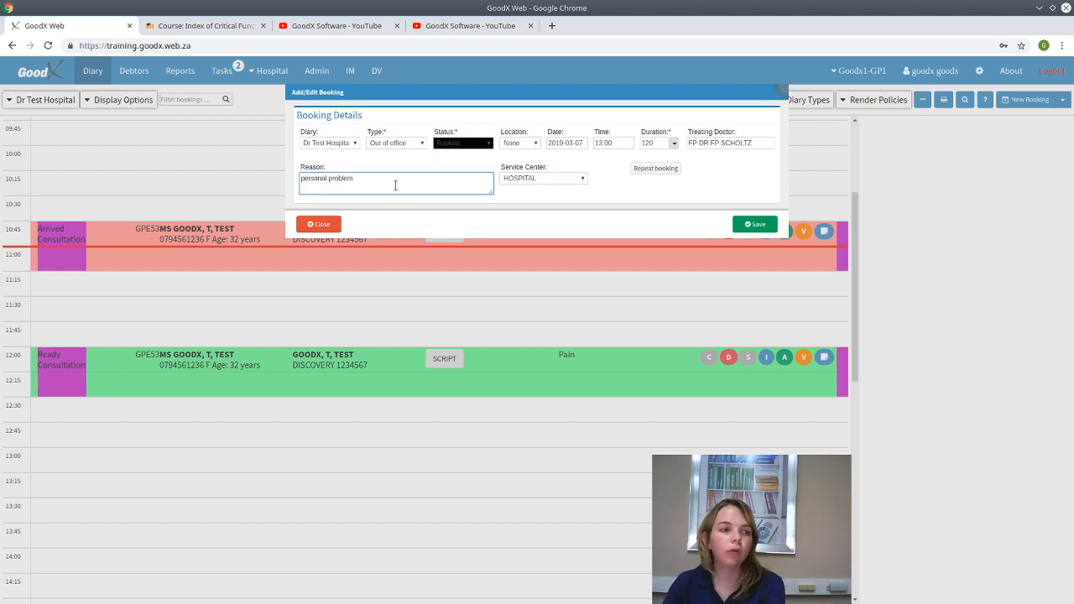
click(742, 223)
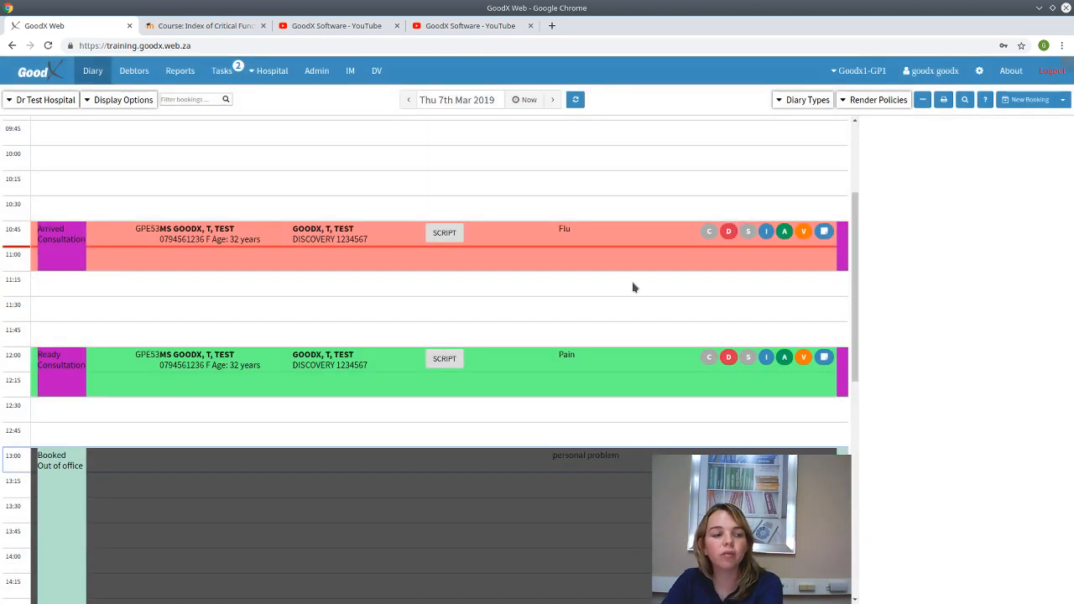
- Compare the Out of office block's Not Billable status against the 12:00 Pain consultation
scroll(288, 355, down, 4)
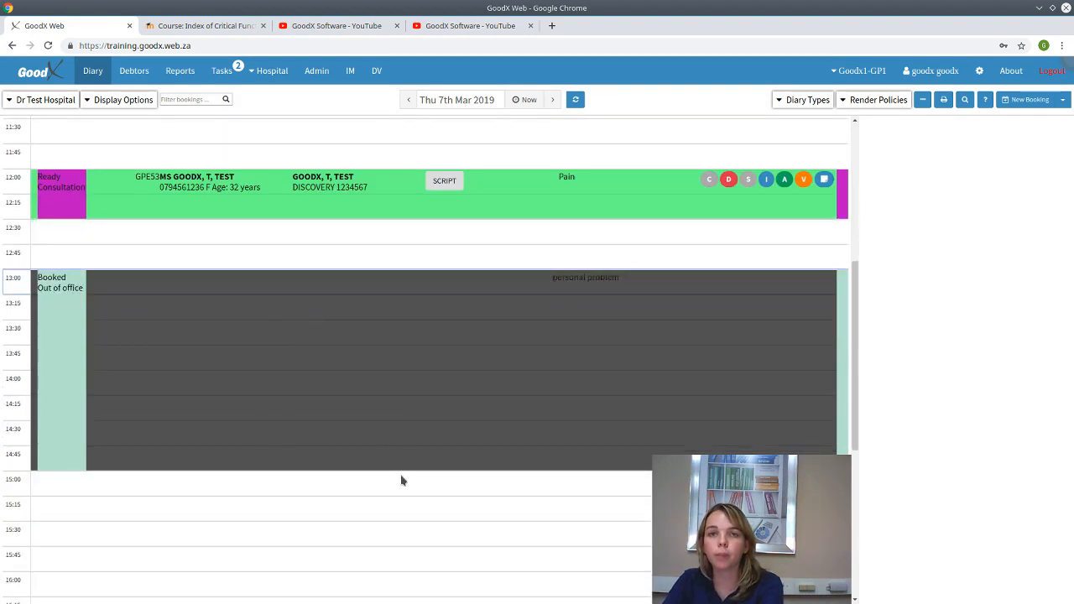
click(405, 377)
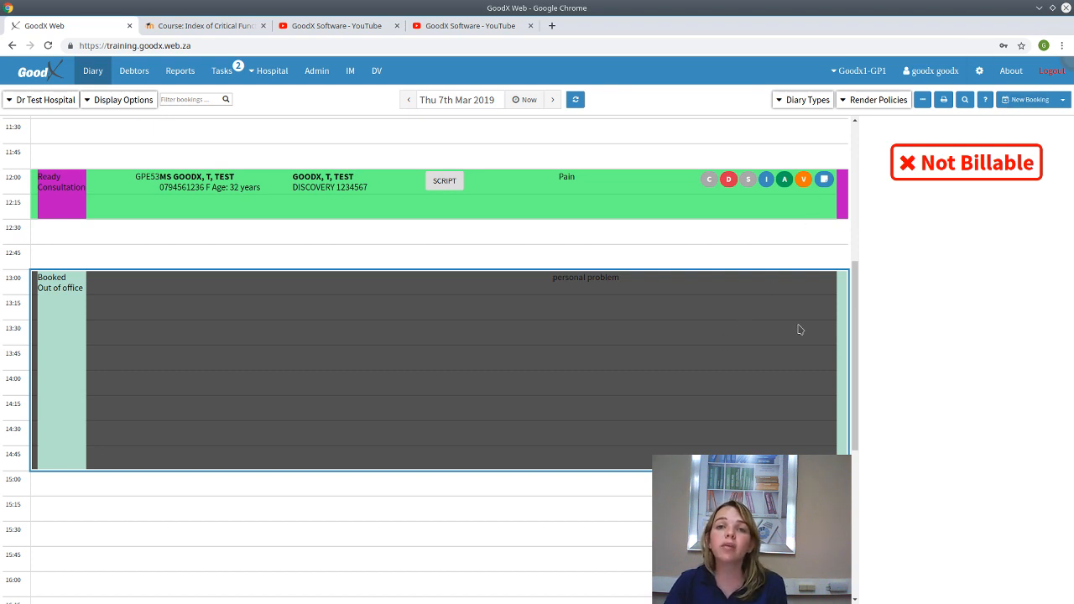
mouse_move(799, 329)
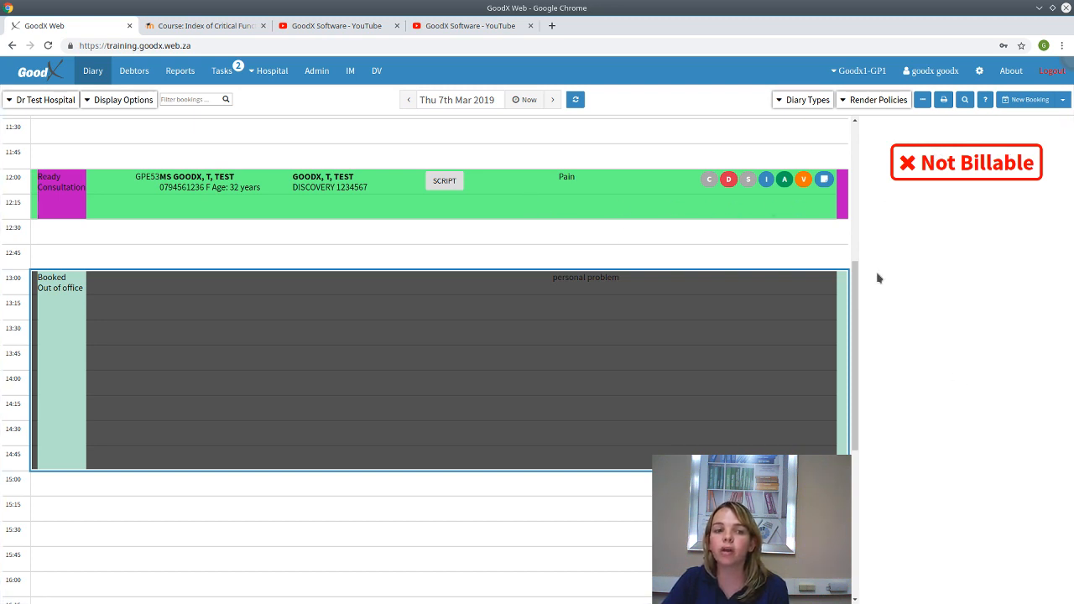
click(642, 210)
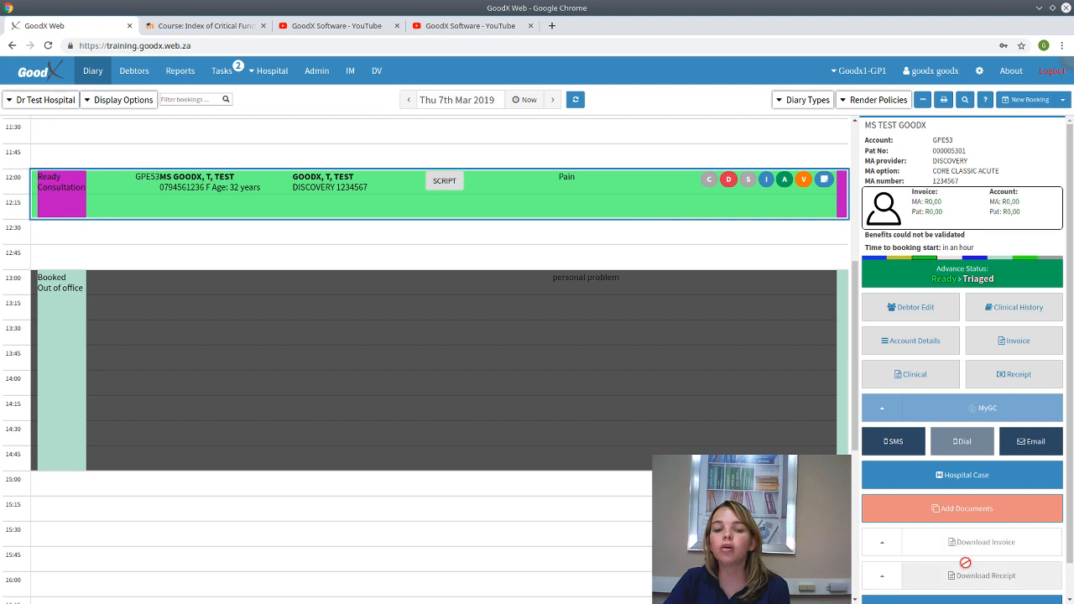
scroll(957, 545, down, 1)
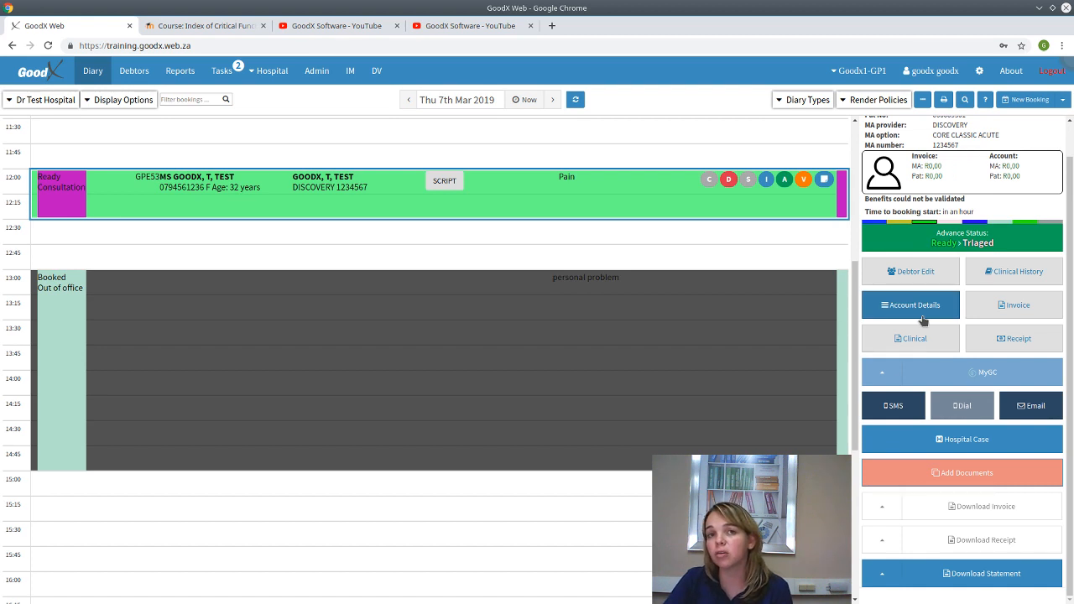
click(490, 352)
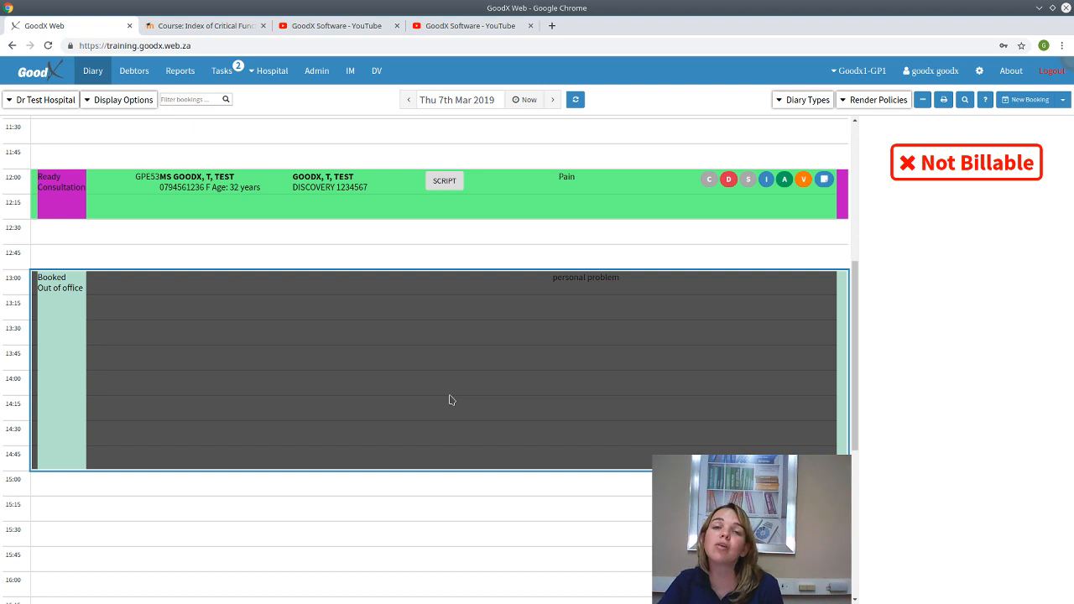
- Deselect the Out of office block and show the 12:00 Pain consultation's details, status Ready
scroll(463, 410, up, 1)
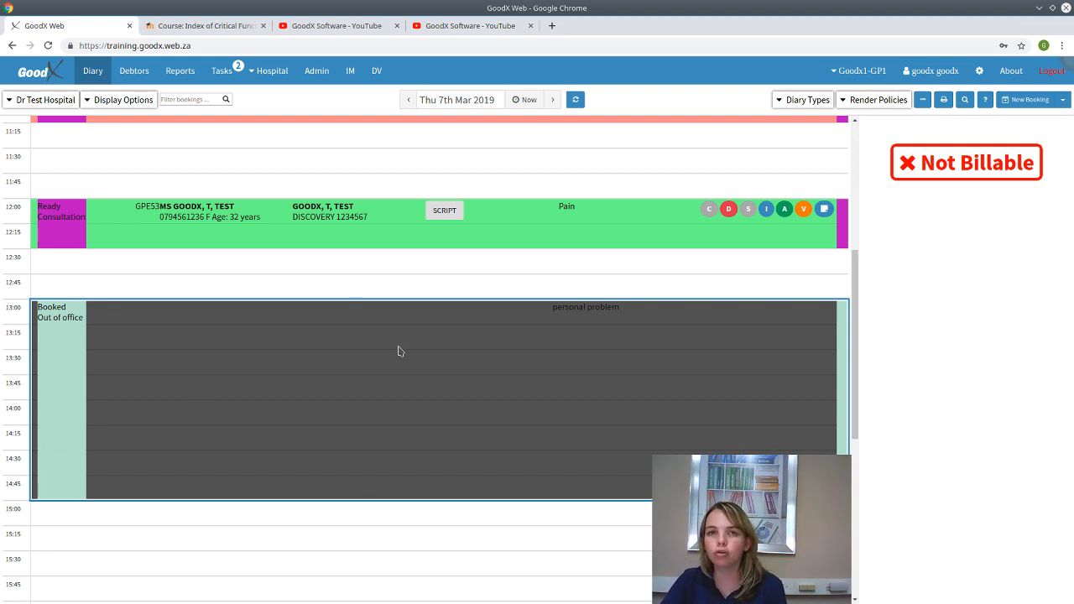
mouse_move(737, 341)
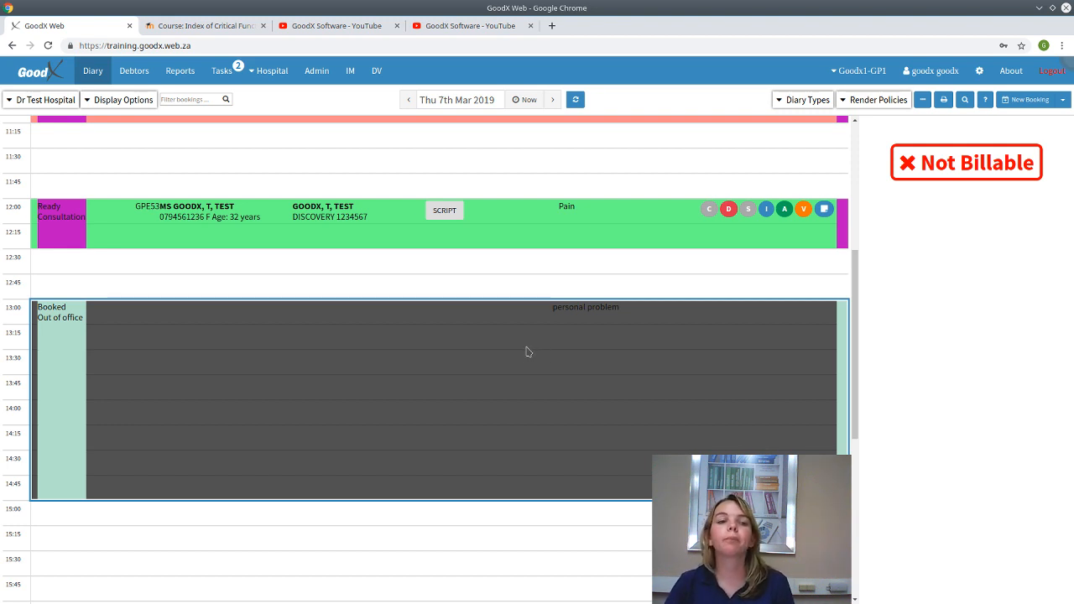
click(522, 289)
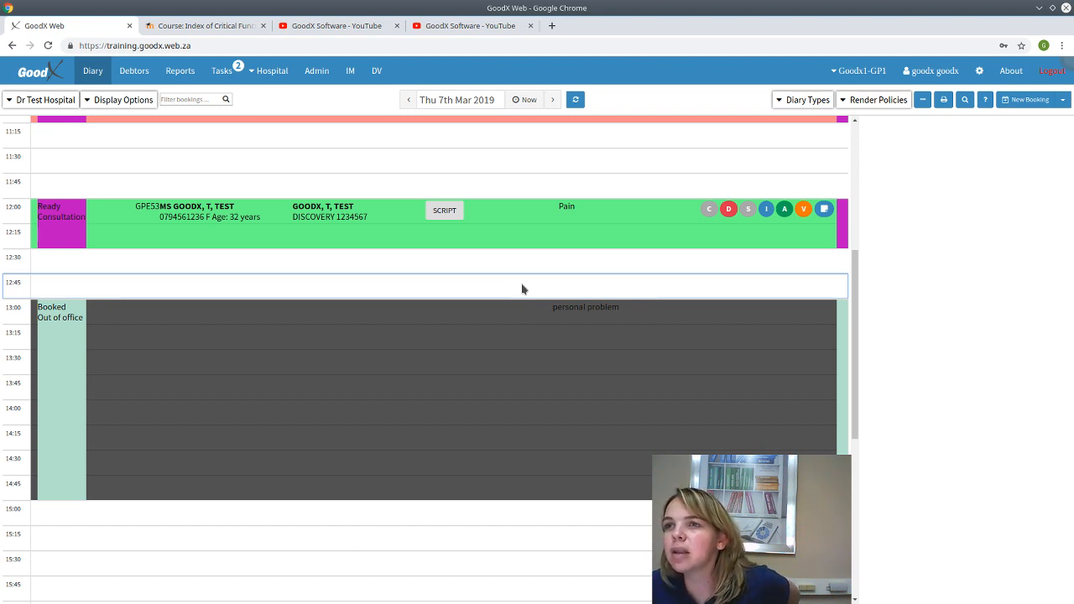
click(488, 226)
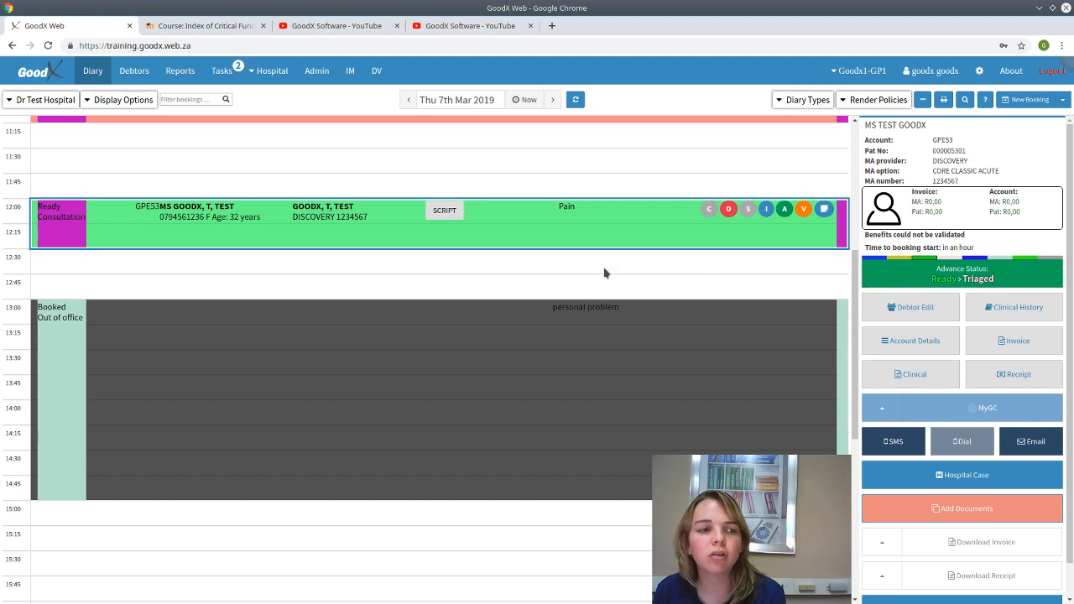
double_click(608, 236)
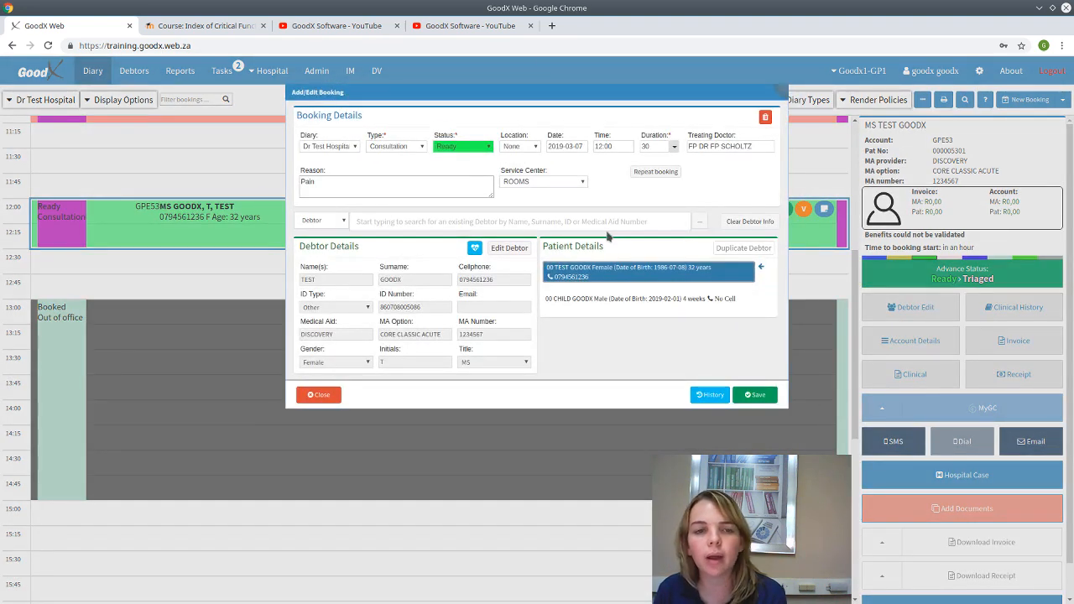
click(453, 150)
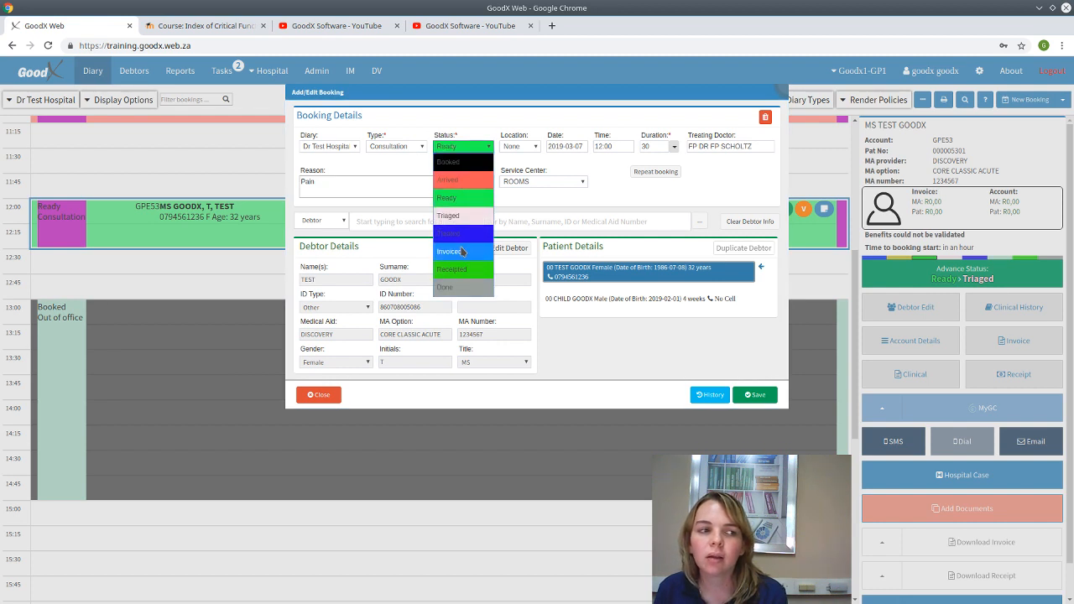
click(460, 149)
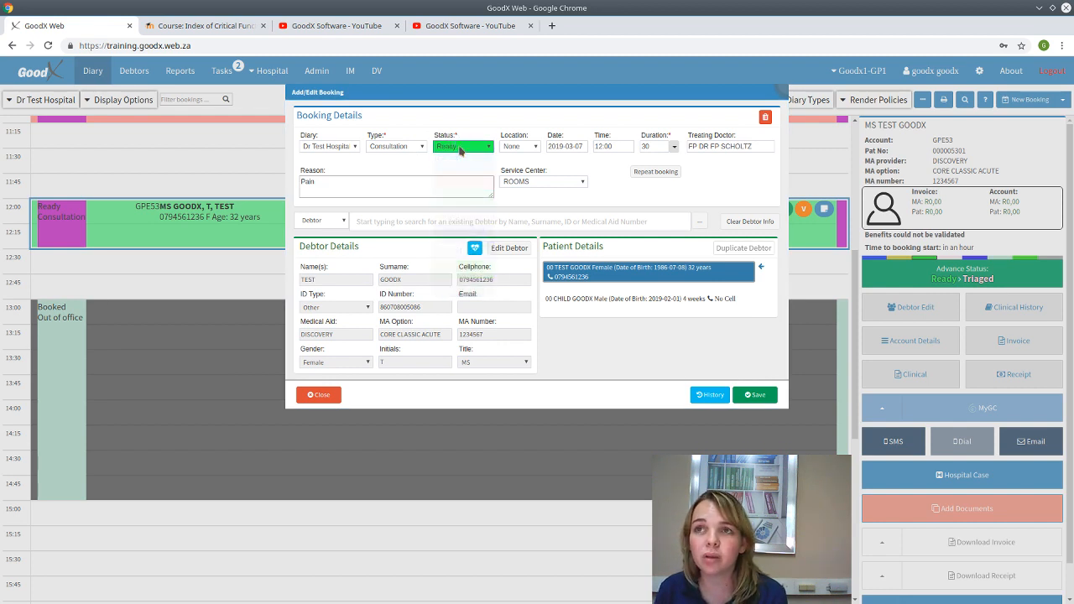
click(387, 148)
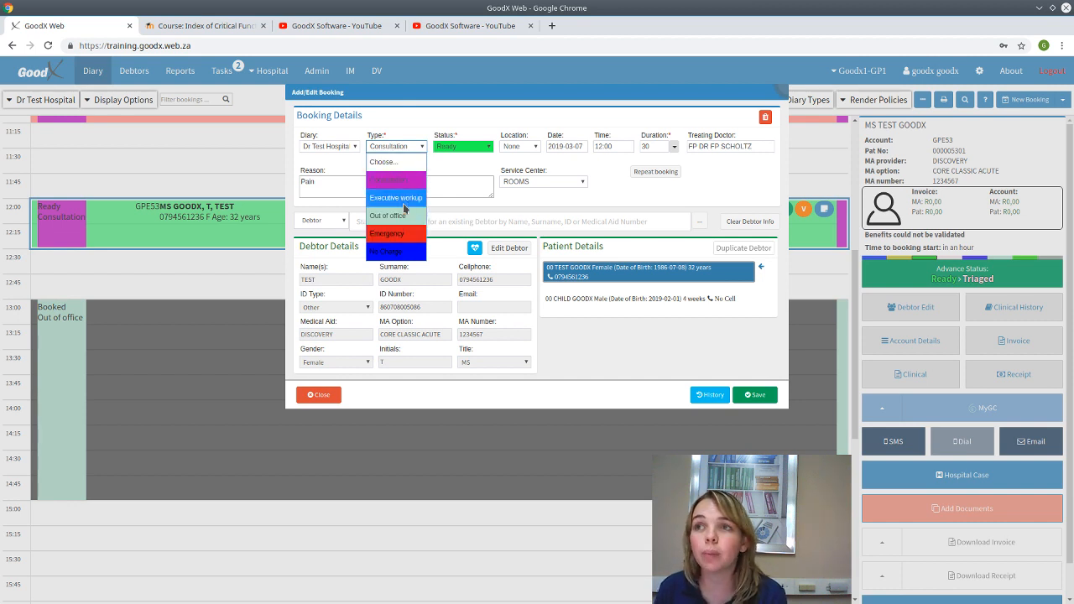
click(393, 147)
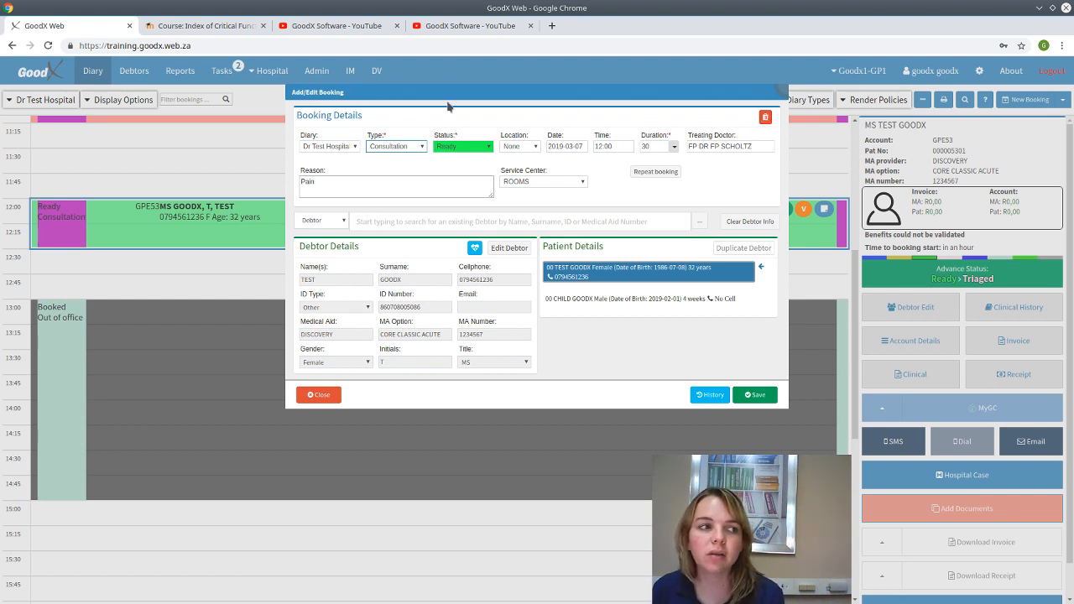
click(314, 395)
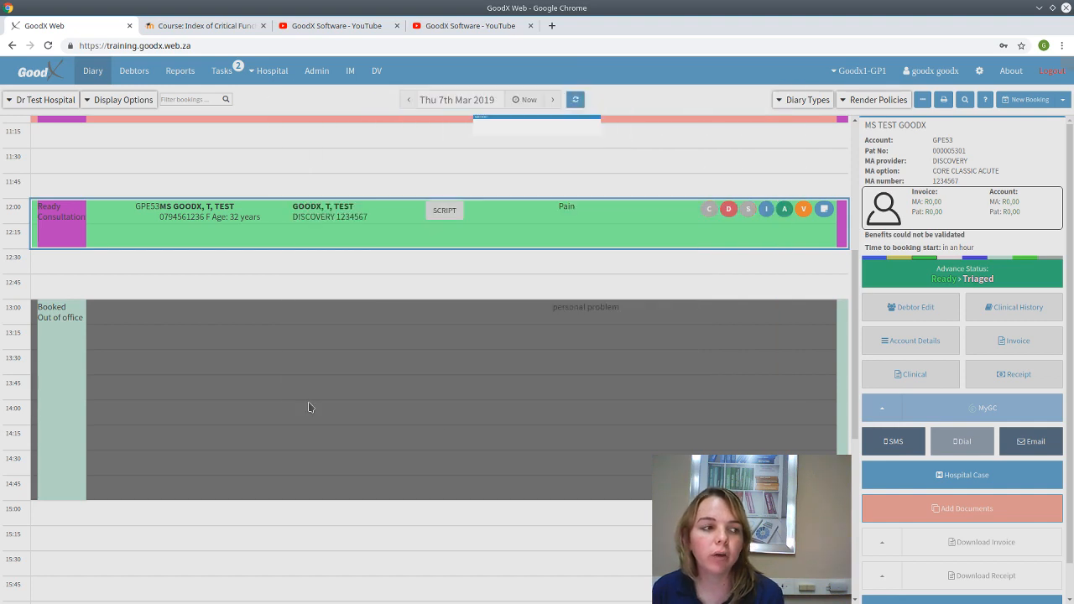
- Open the child's overlapping 09:00 Booked consultation and delete it, confirming with Ok
scroll(441, 211, up, 3)
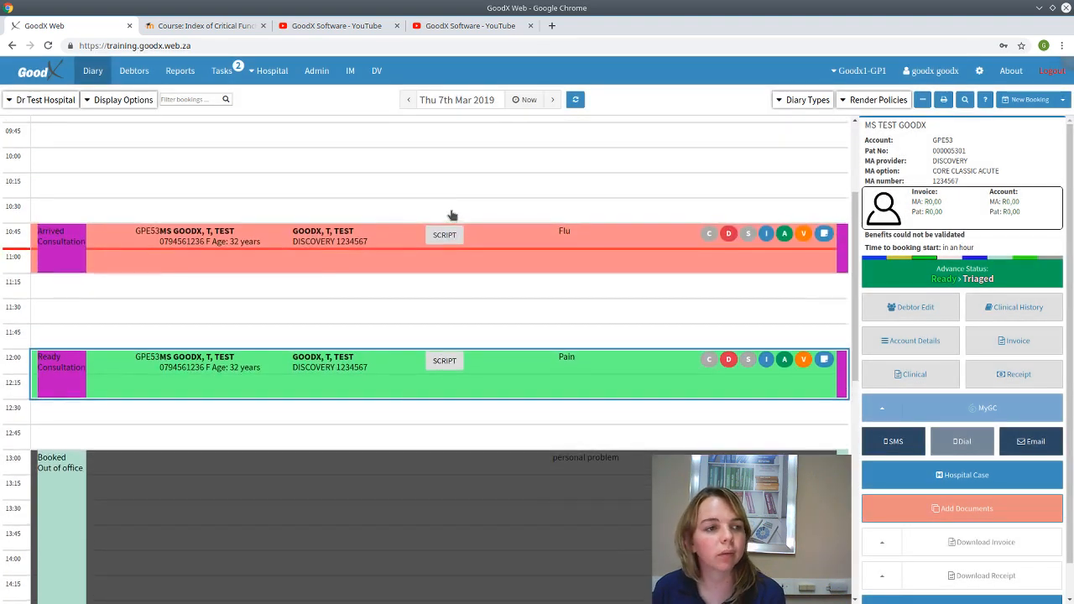
scroll(453, 216, up, 2)
click(290, 323)
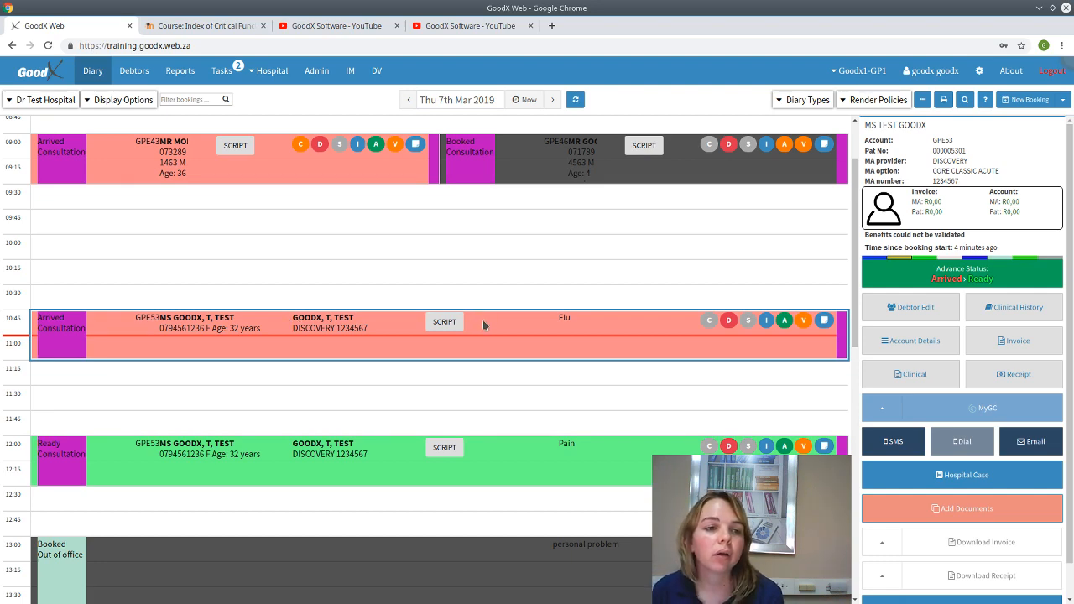
scroll(484, 320, up, 1)
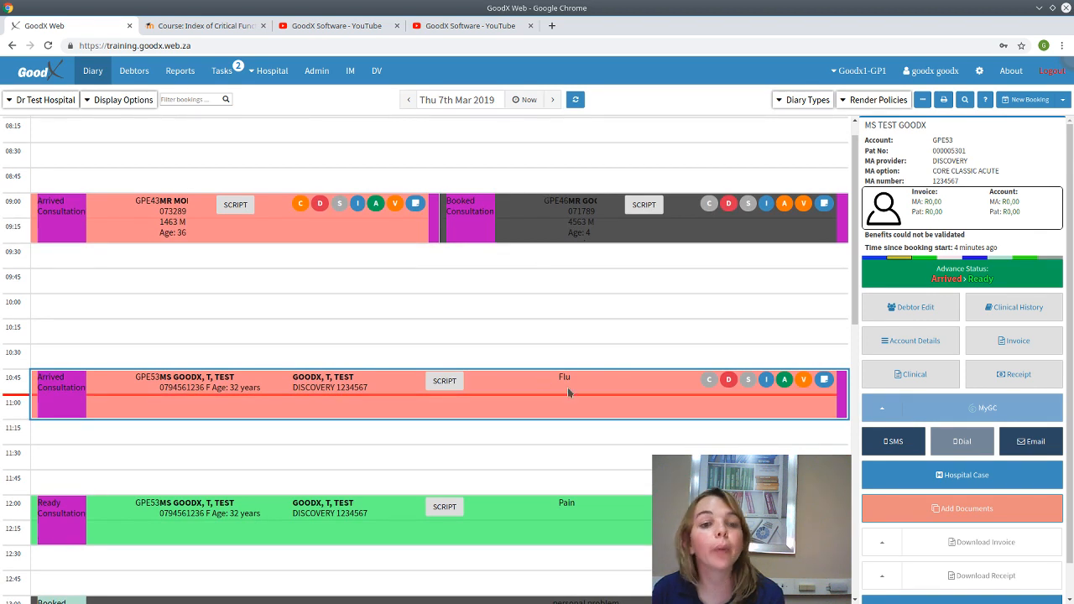
click(545, 219)
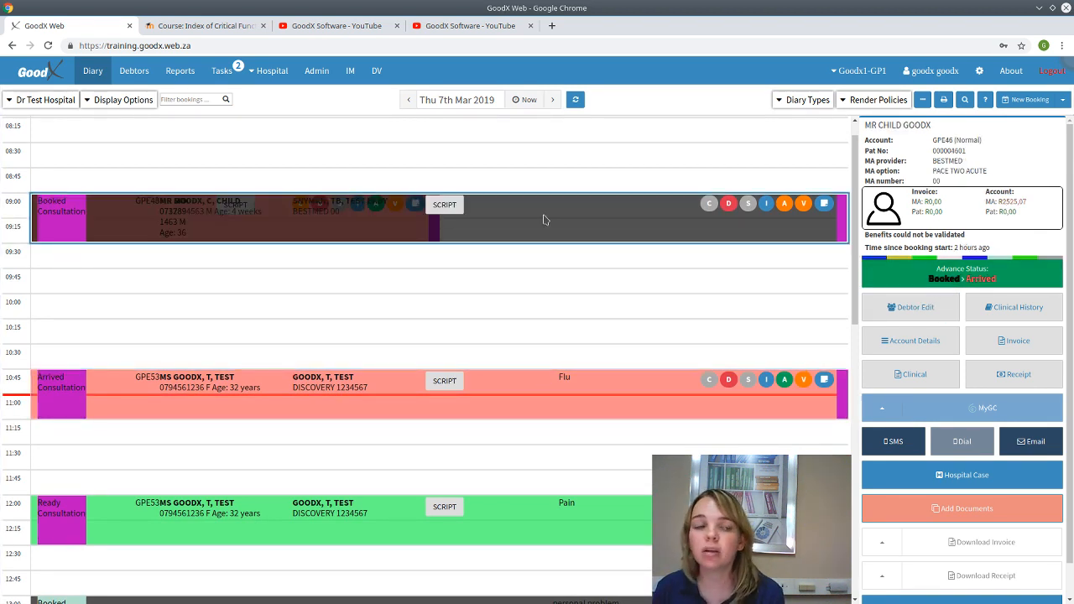
double_click(543, 219)
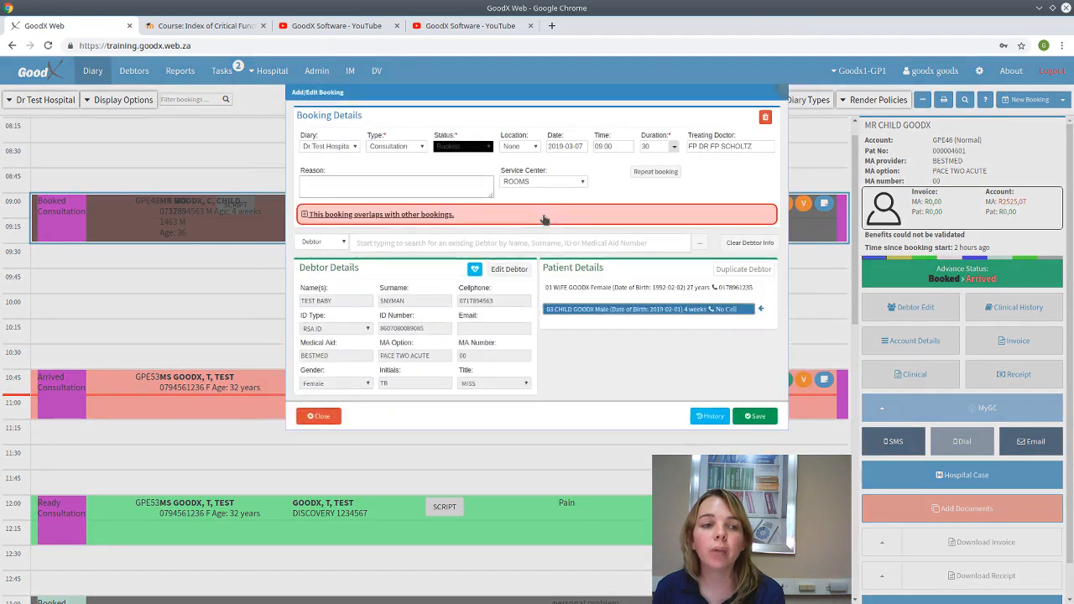
click(765, 117)
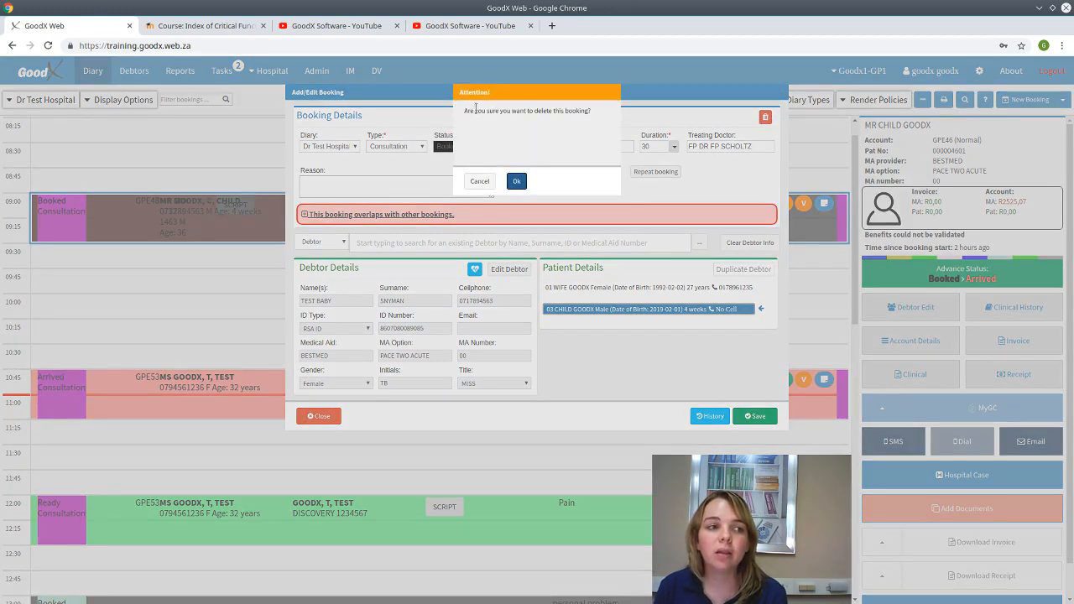
click(515, 182)
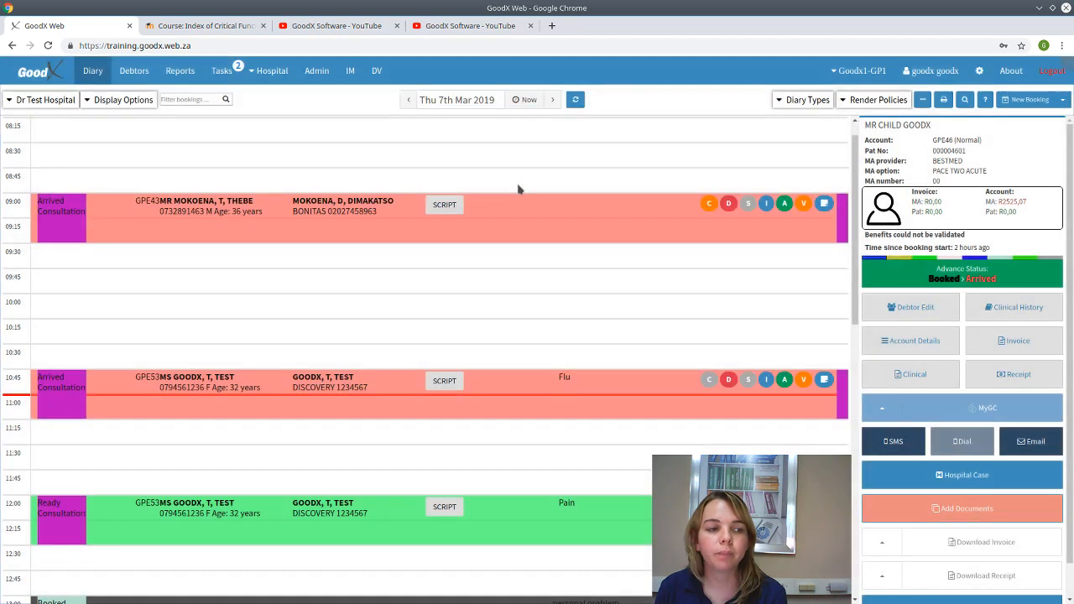
click(124, 100)
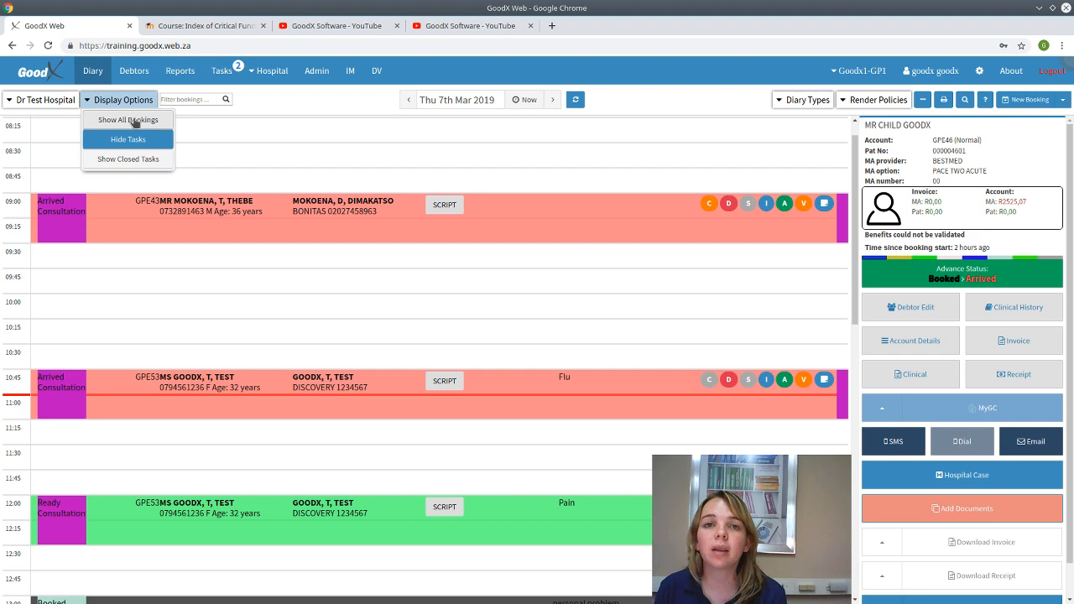
click(135, 120)
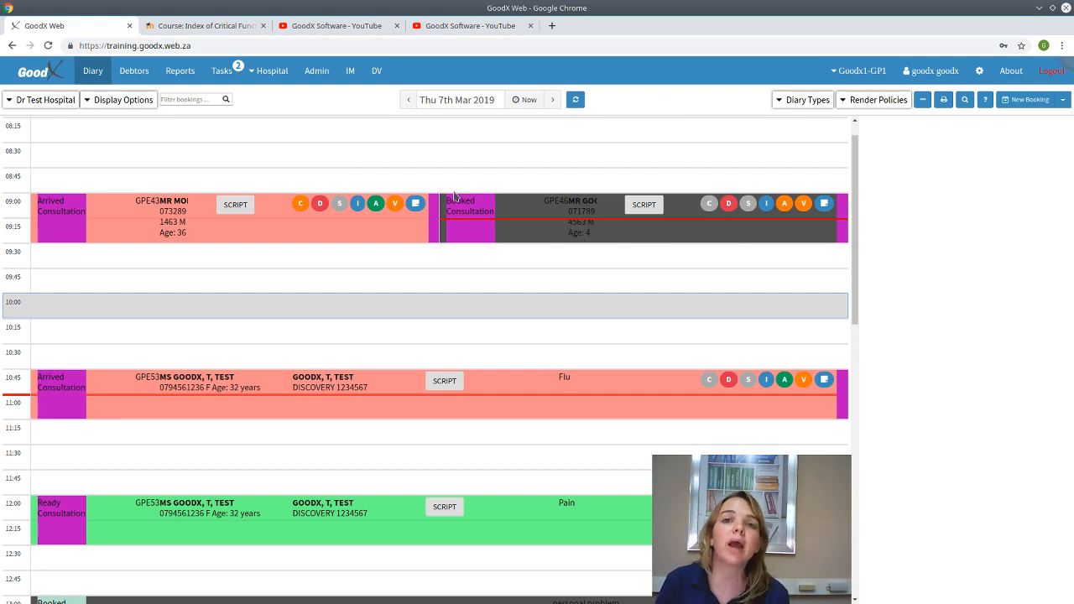
click(96, 100)
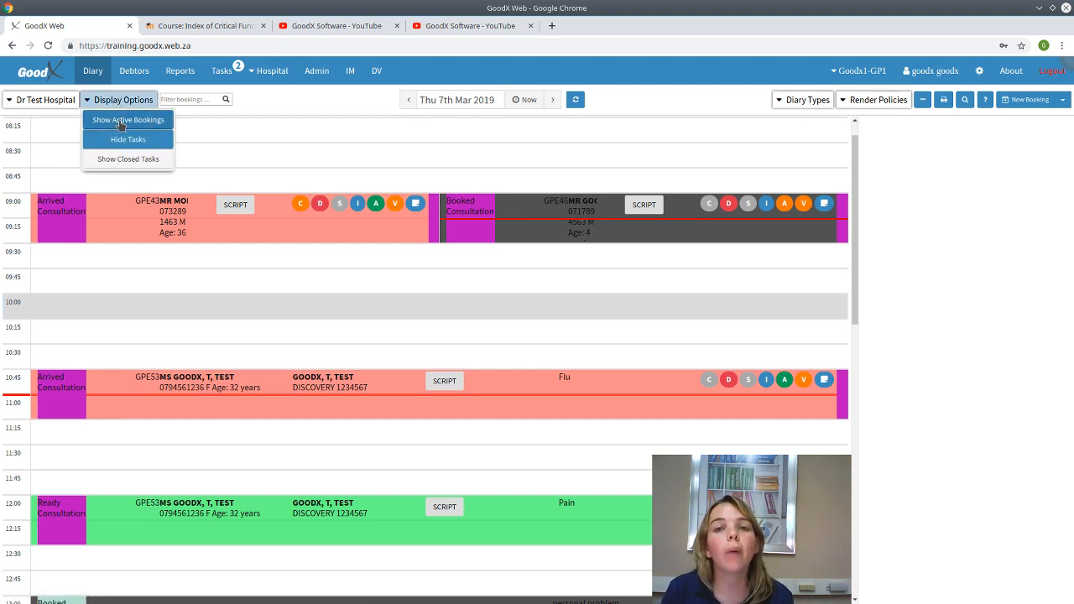
click(120, 121)
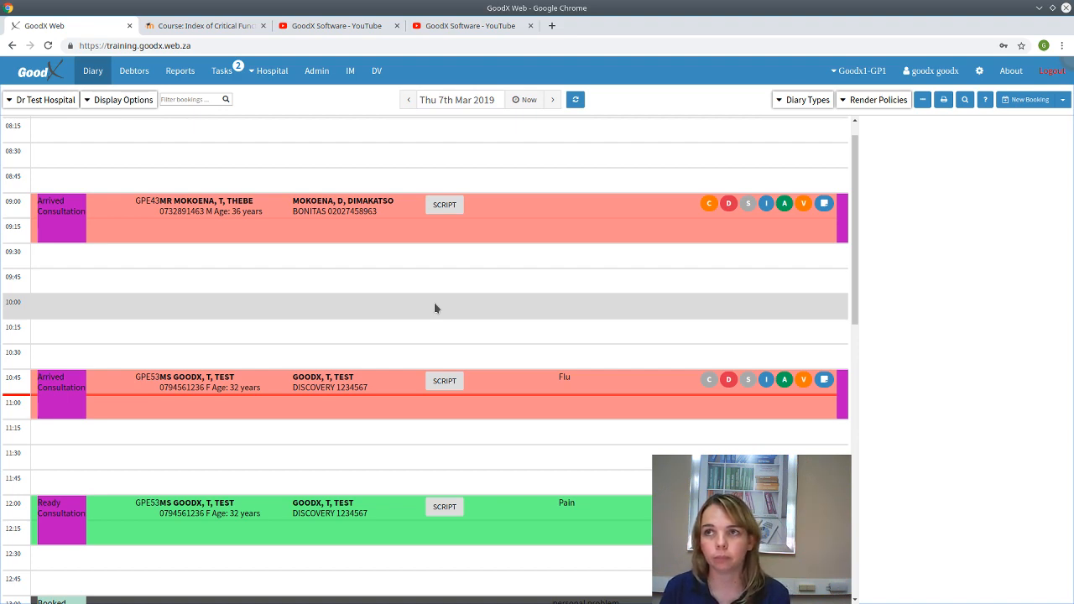
scroll(607, 331, down, 4)
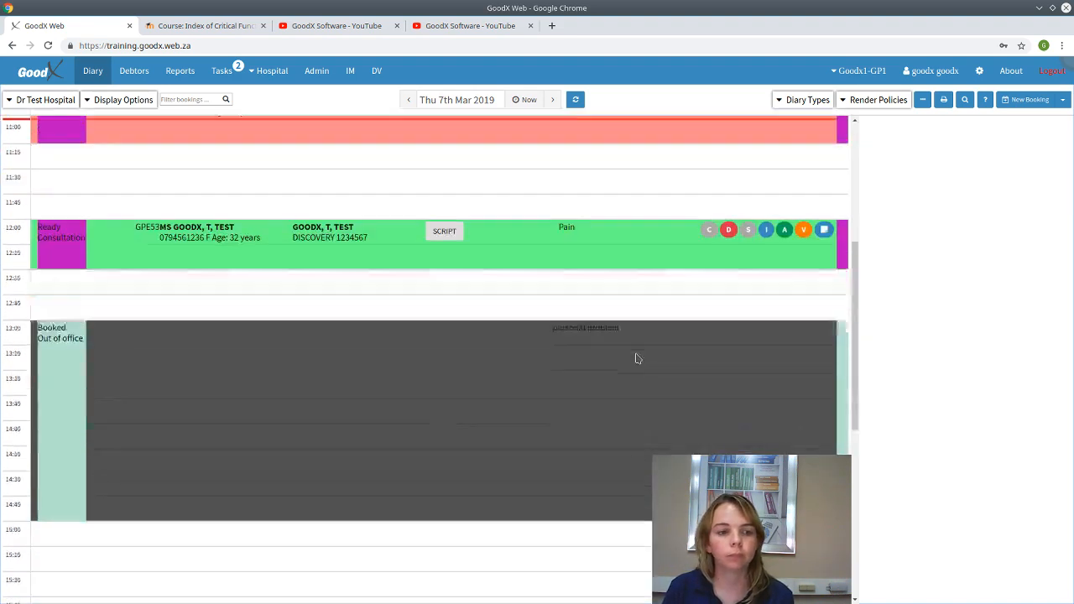
click(620, 272)
scroll(622, 278, down, 1)
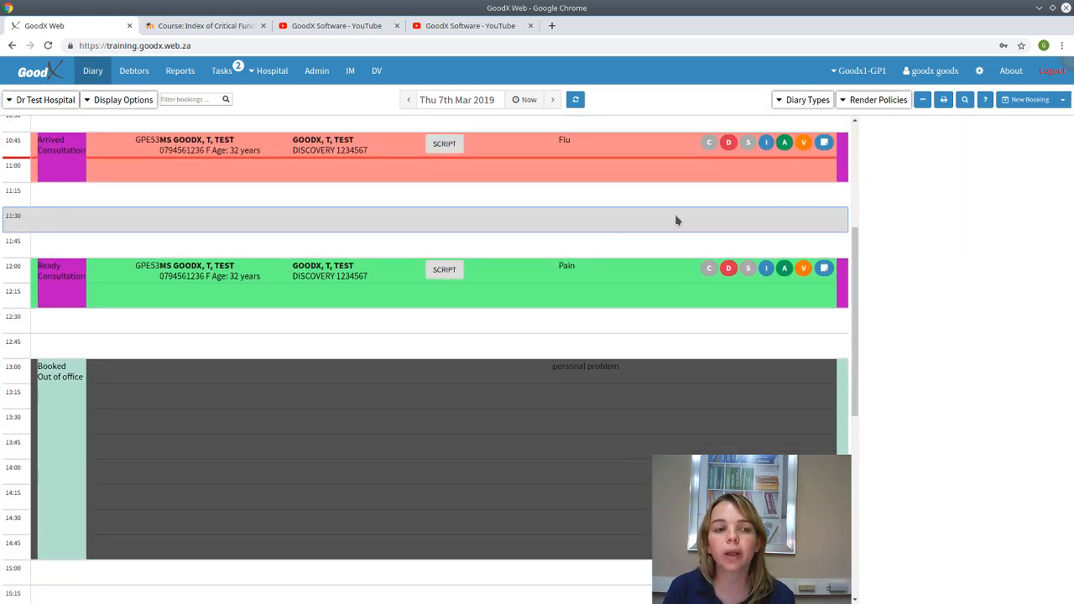
- Start a new 11:30 booking of type Emergency, status Arrived, reason Emergency
click(1063, 101)
click(1031, 125)
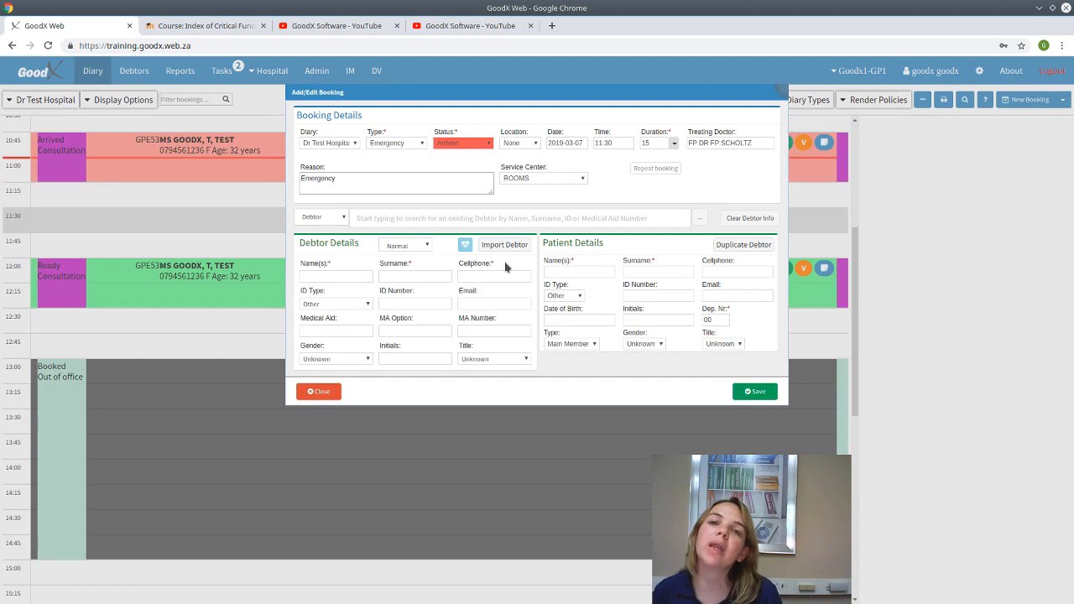
click(456, 144)
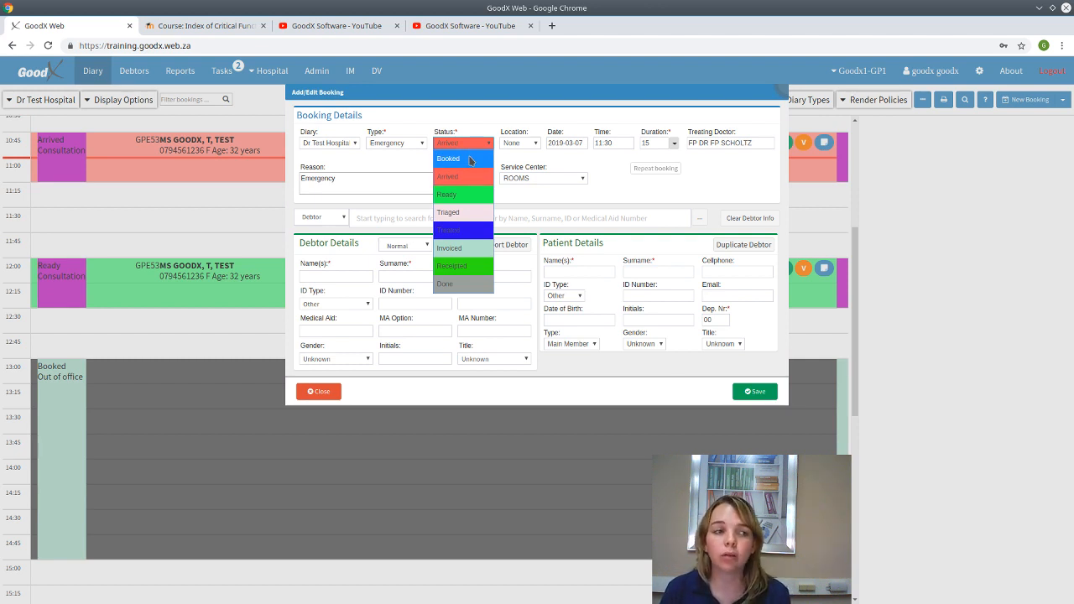
click(460, 146)
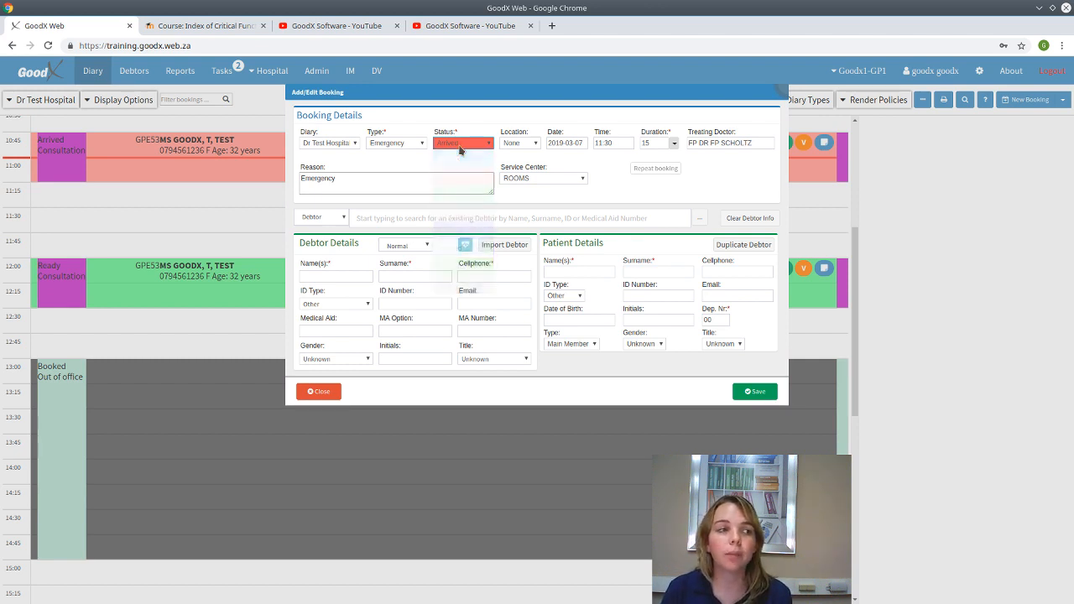
click(393, 218)
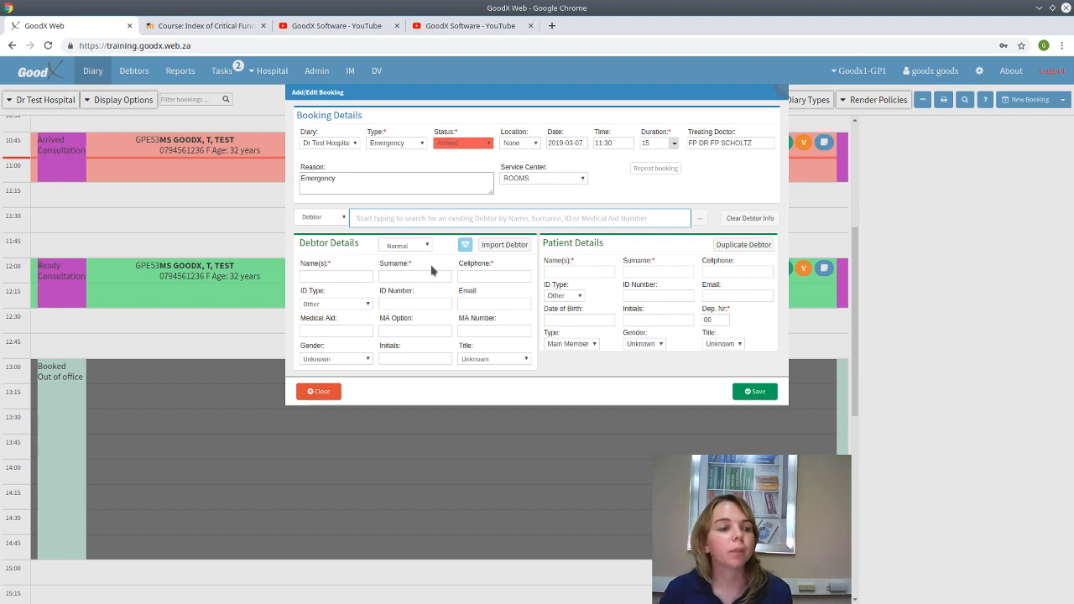
- Search debtor 'test', pick the child patient, and save the 11:30 Emergency booking
text(test)
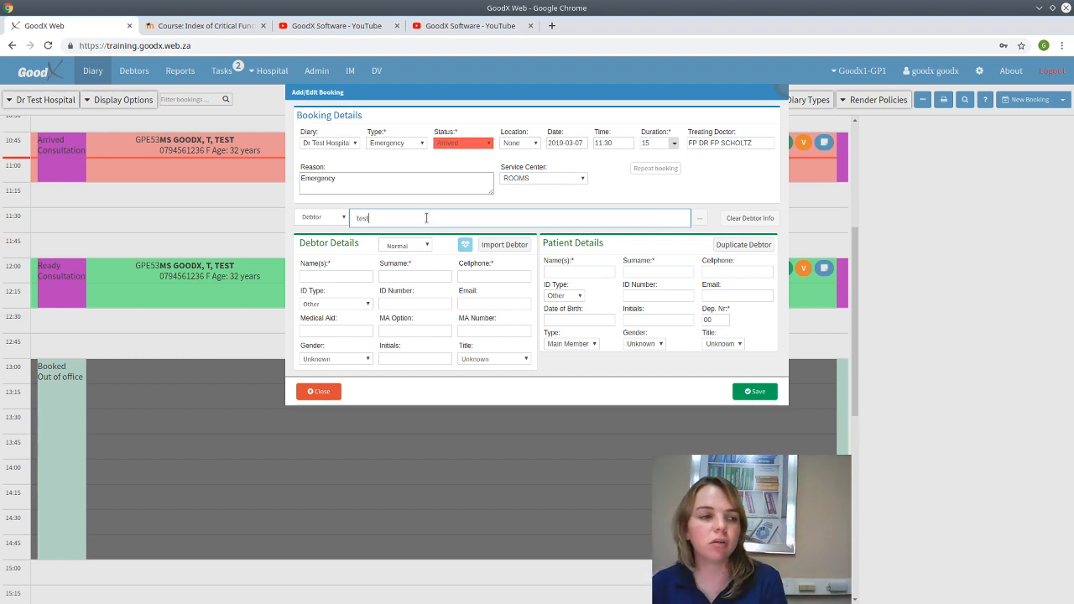
click(440, 250)
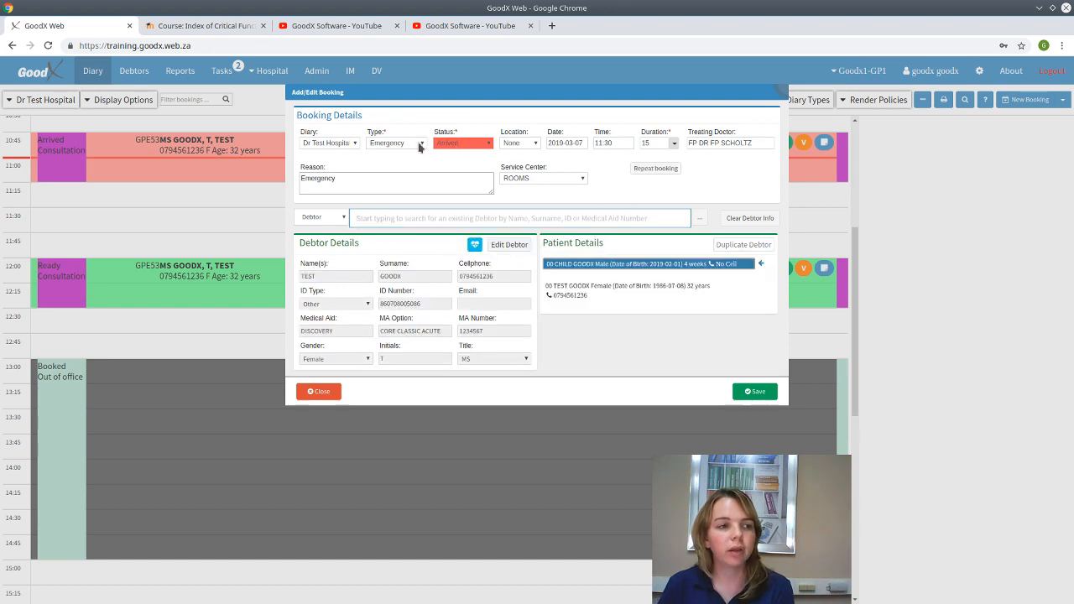
click(751, 393)
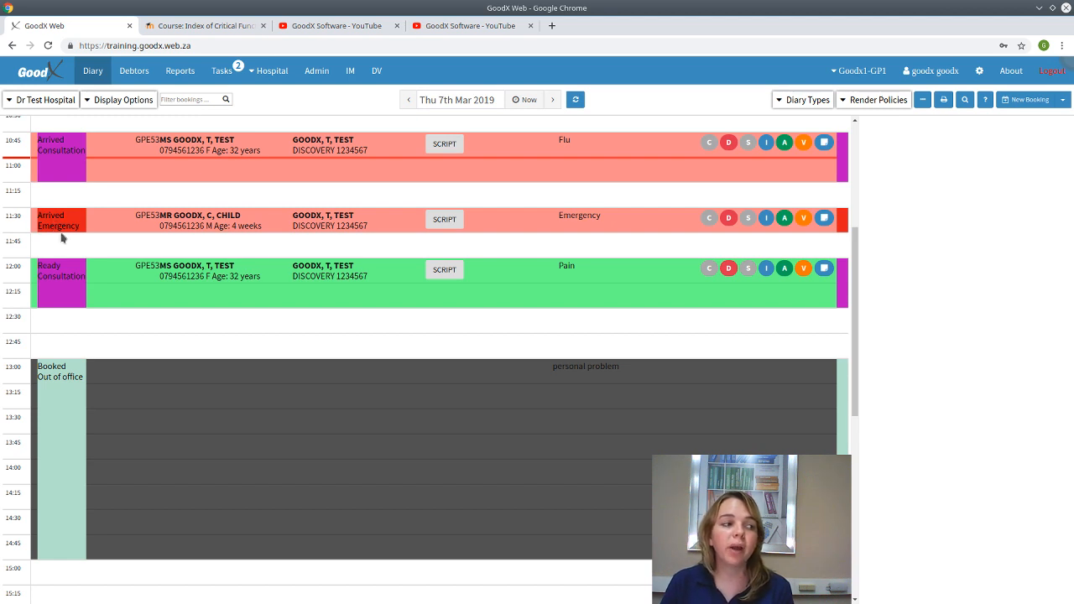
- Give the 12:00 Pain booking a weekly Monday and Tuesday repeat ending 2019-03-30
click(106, 230)
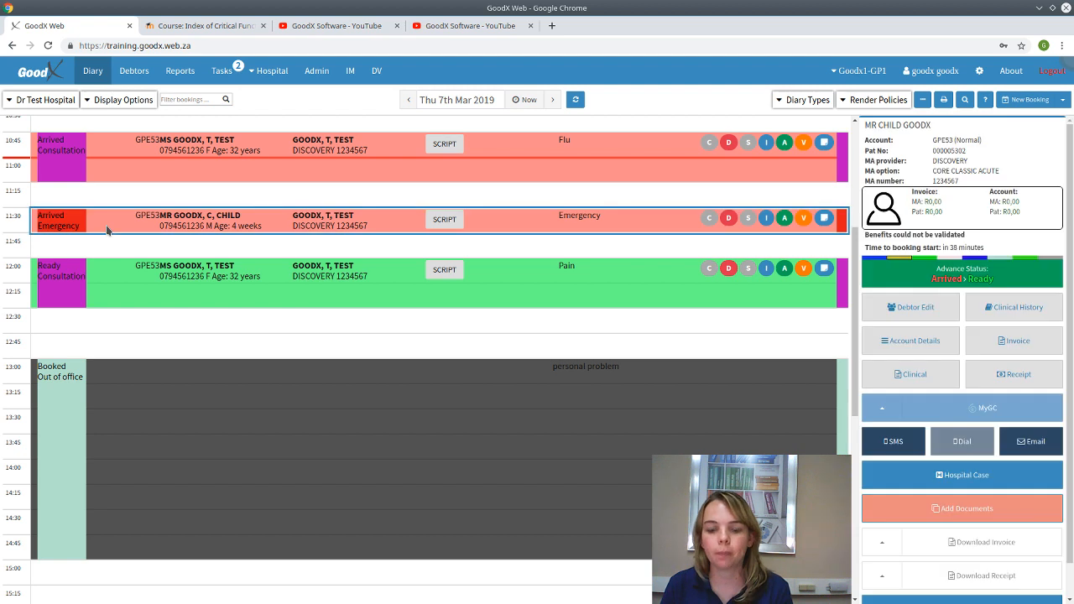
click(498, 291)
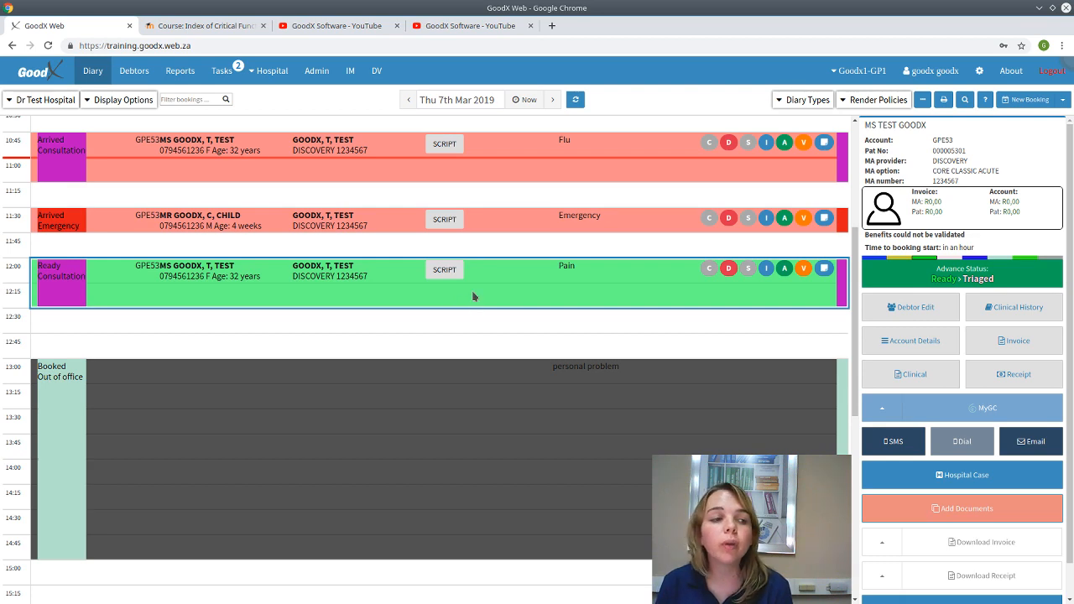
double_click(474, 296)
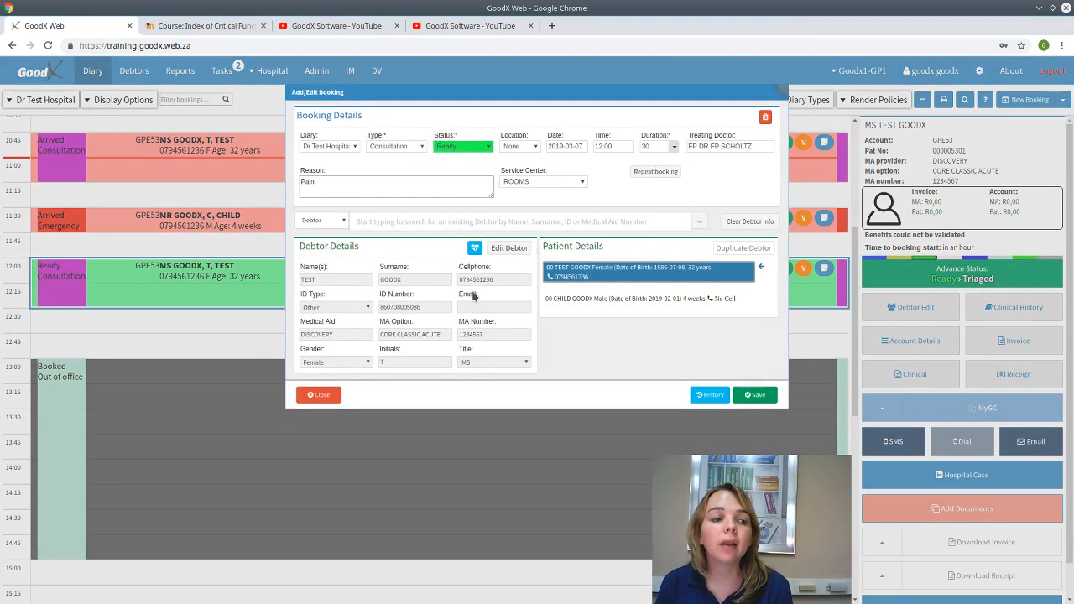
click(660, 173)
click(514, 129)
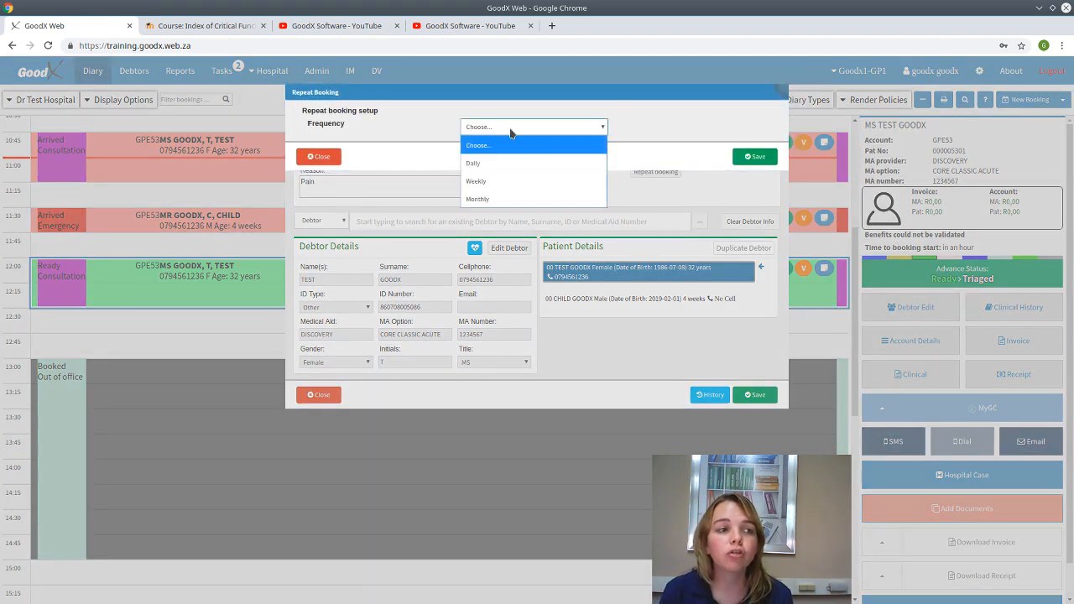
click(507, 183)
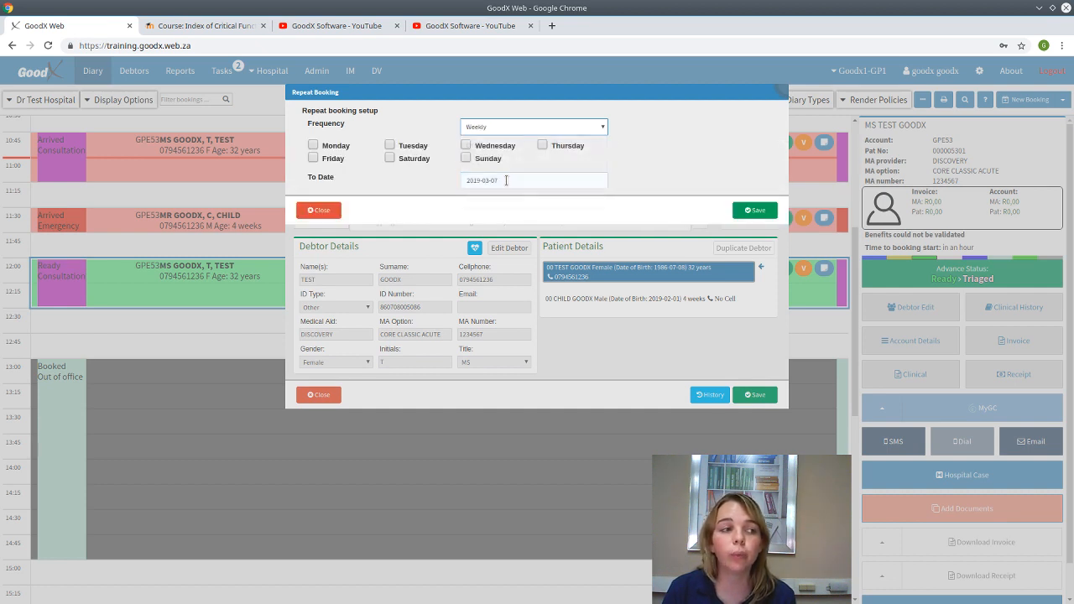
click(312, 146)
click(389, 145)
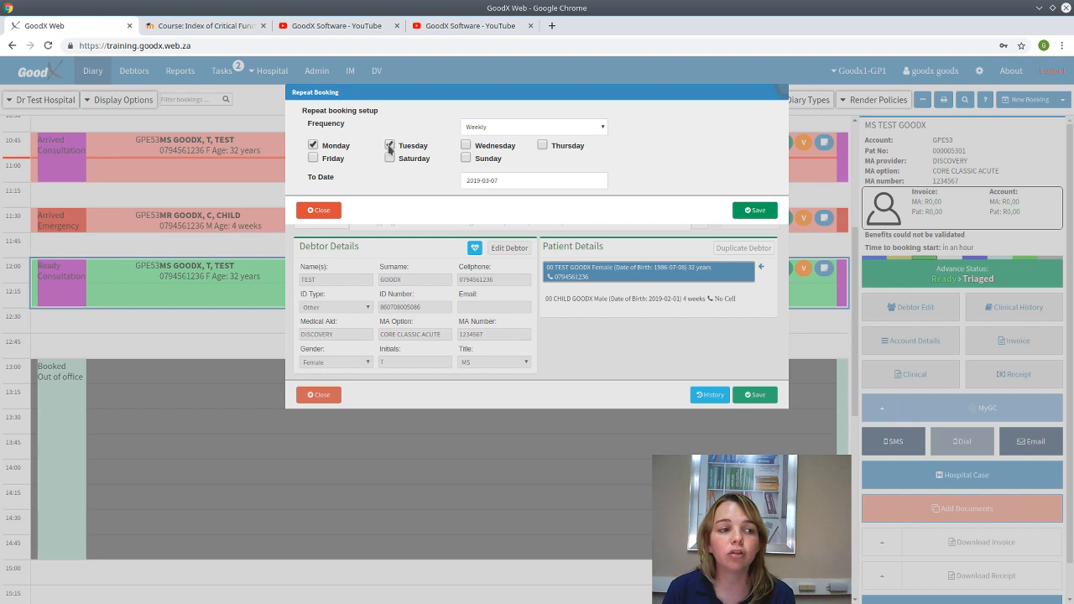
click(541, 180)
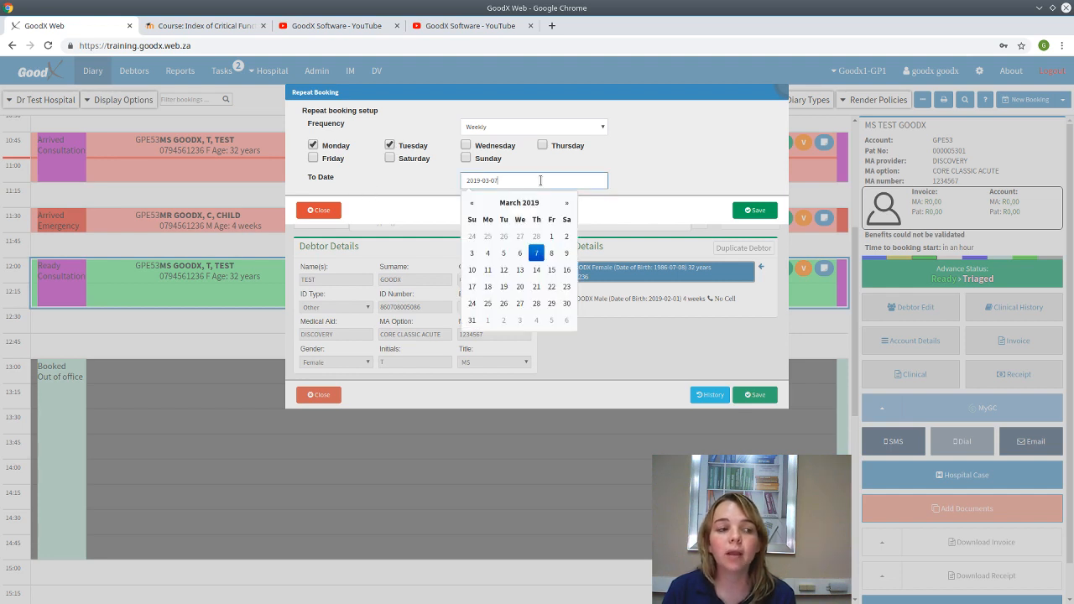
click(567, 303)
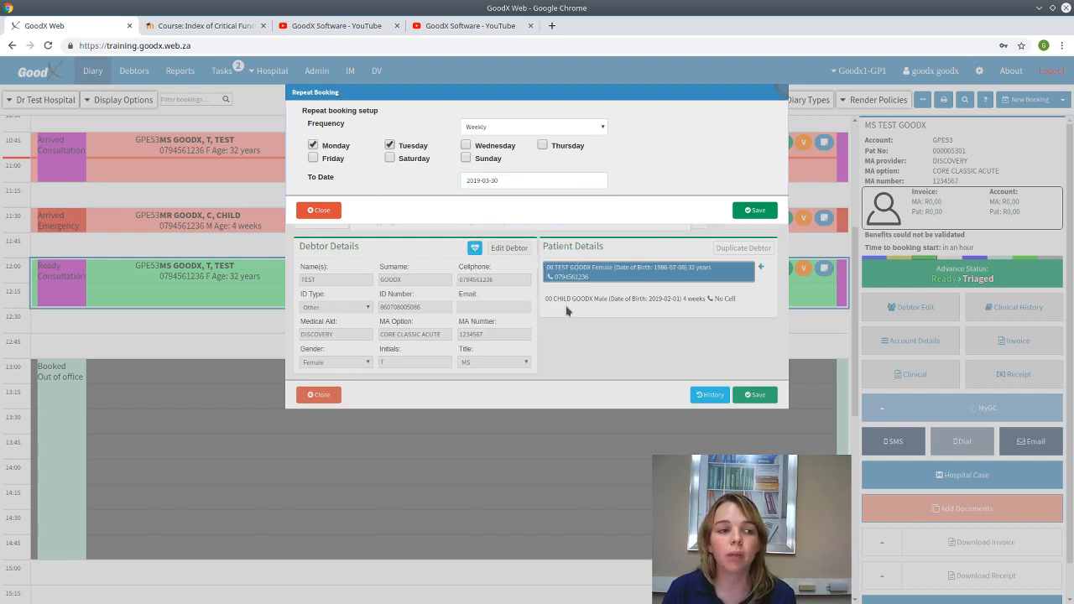
click(758, 211)
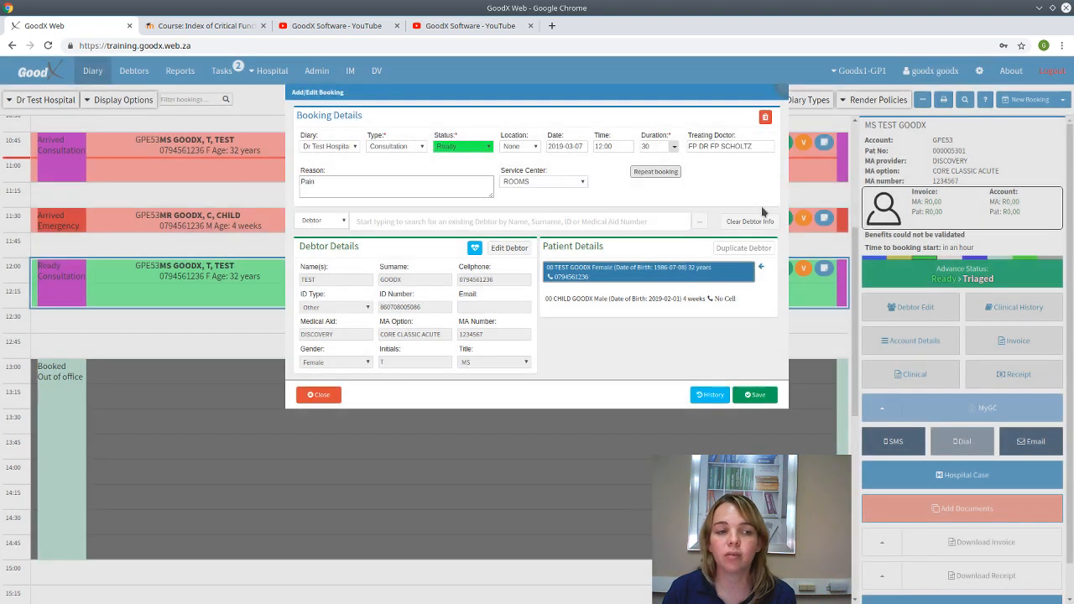
click(756, 395)
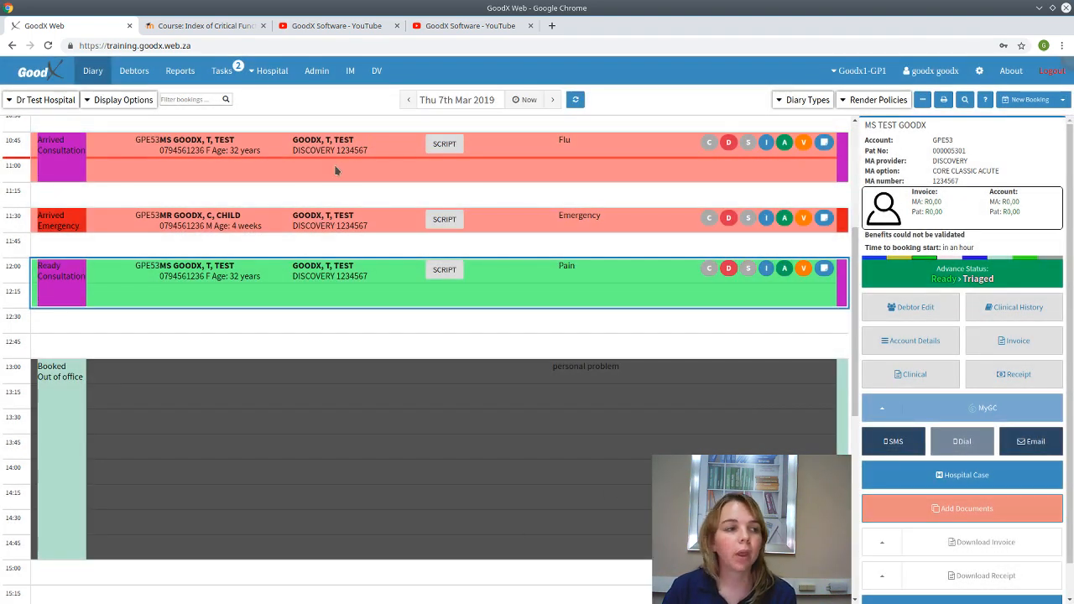
- Step the diary forward day by day to Mon 18th Mar 2019, then return to today
click(555, 101)
click(556, 101)
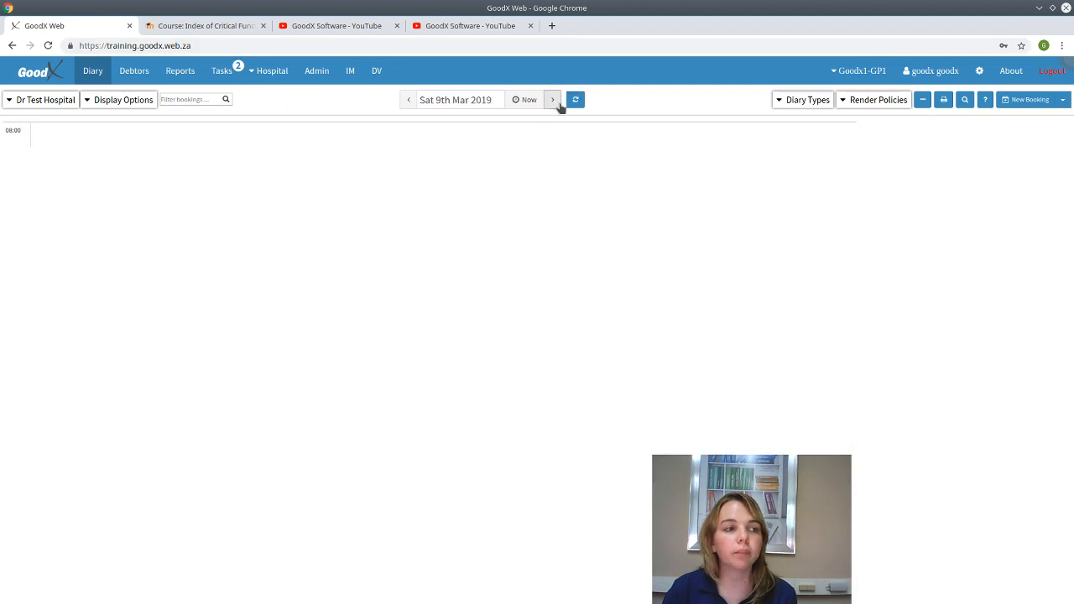
click(408, 100)
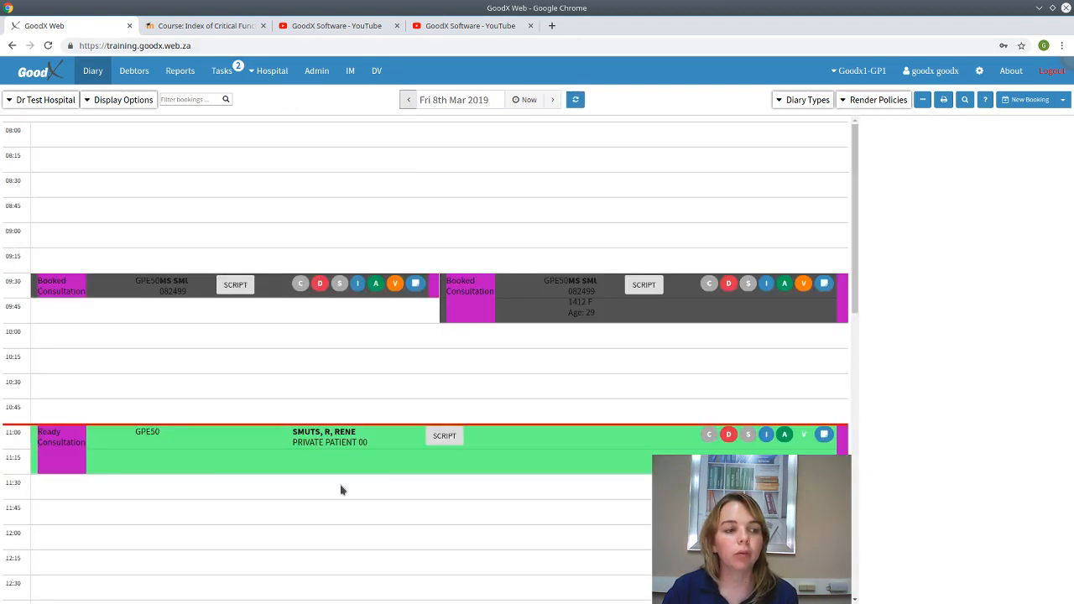
click(554, 100)
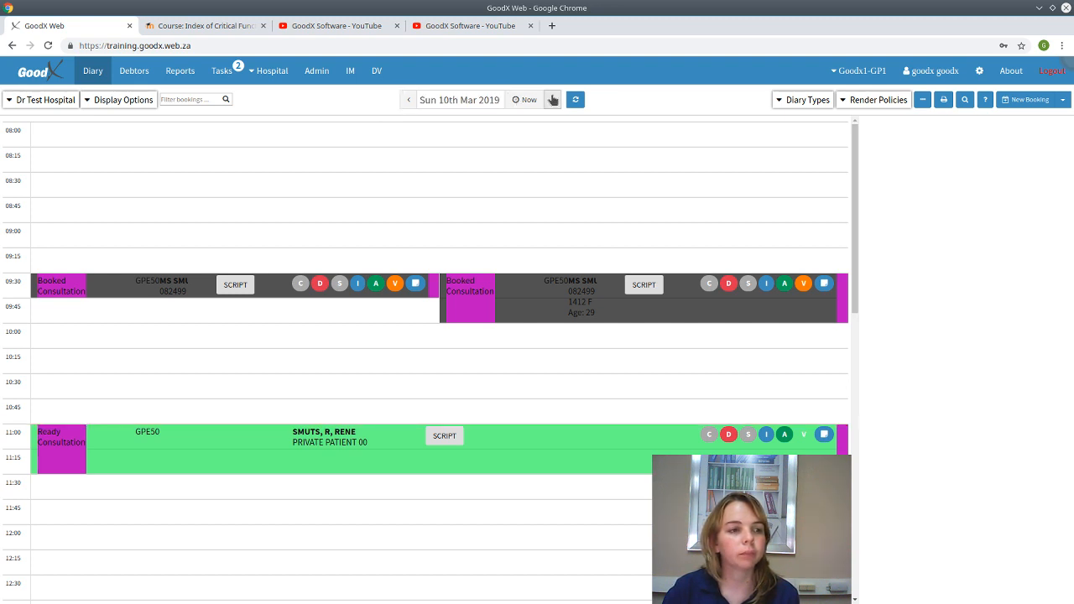
click(554, 100)
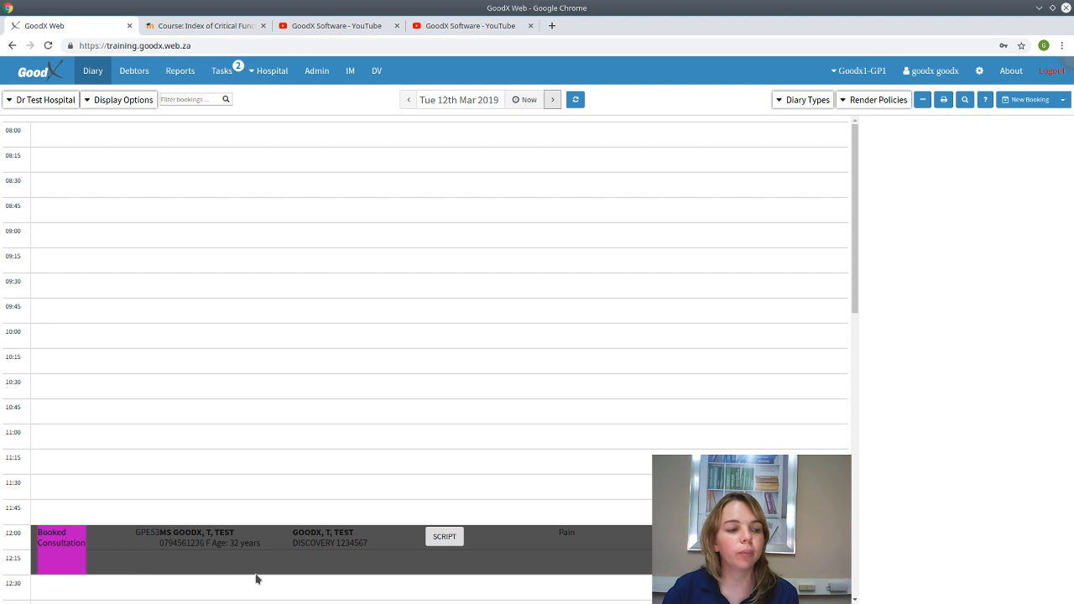
click(408, 100)
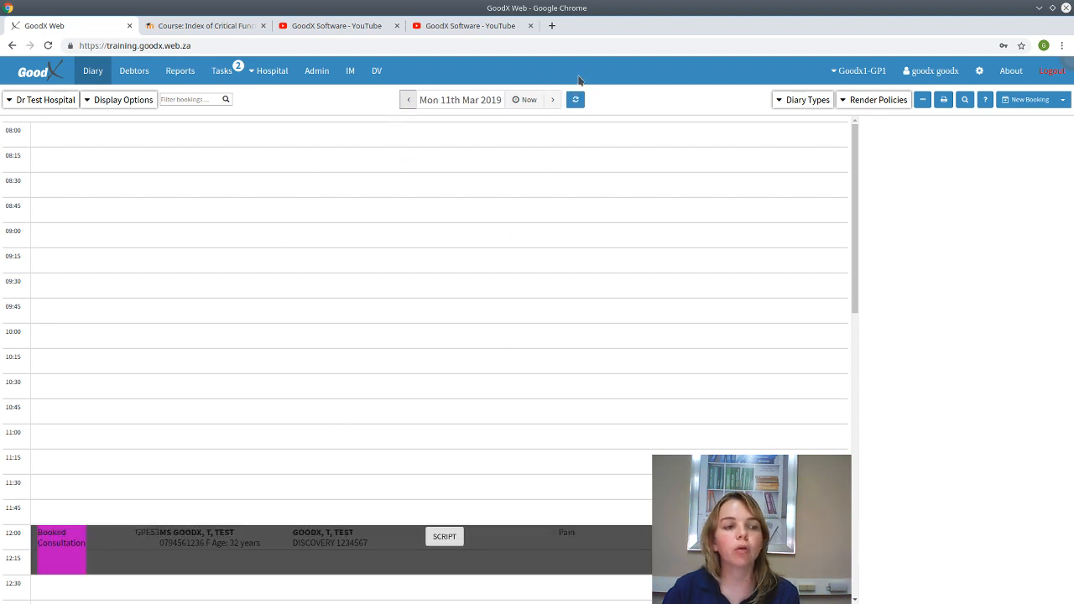
click(552, 100)
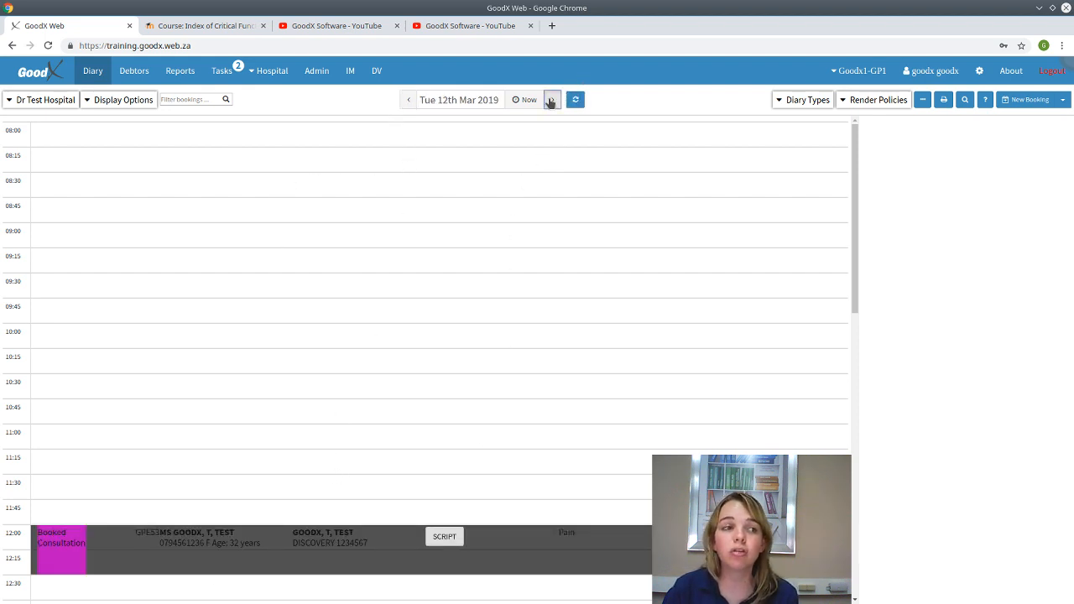
click(552, 100)
click(552, 100)
click(552, 100)
click(552, 100)
click(551, 100)
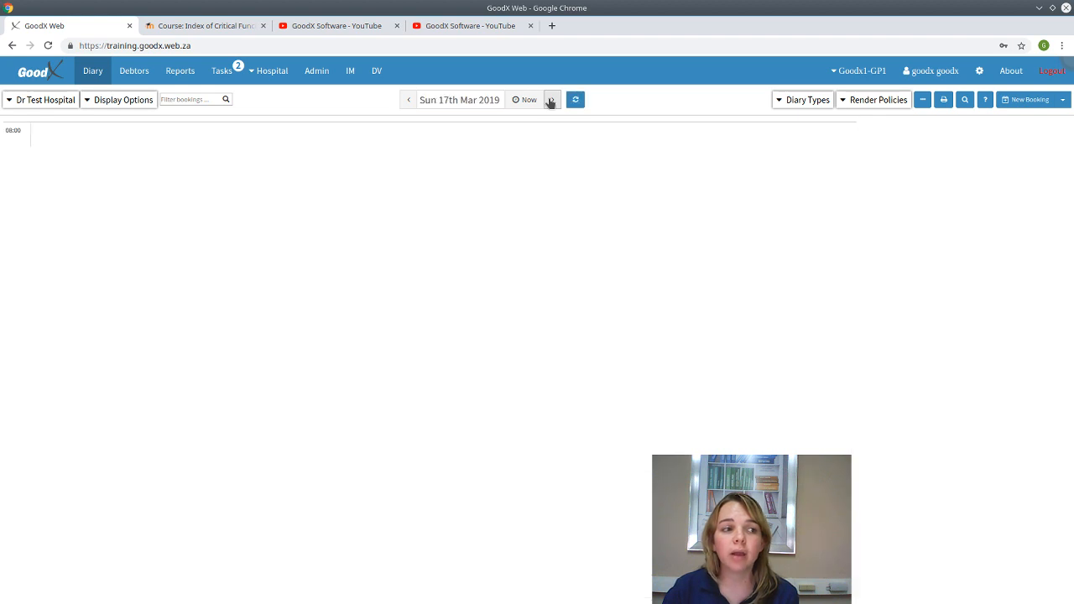
click(551, 100)
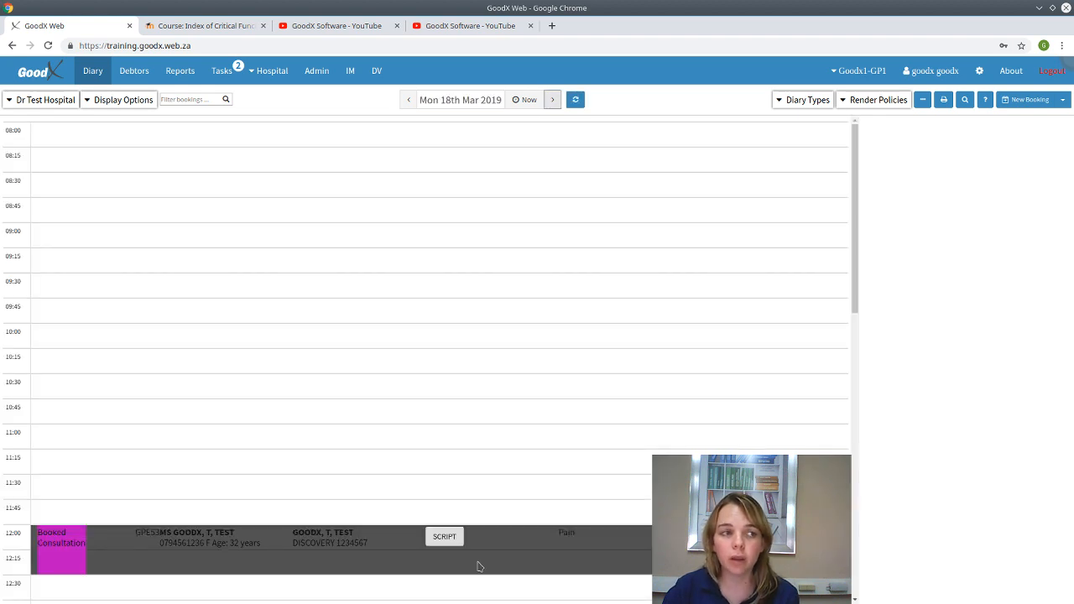
click(525, 101)
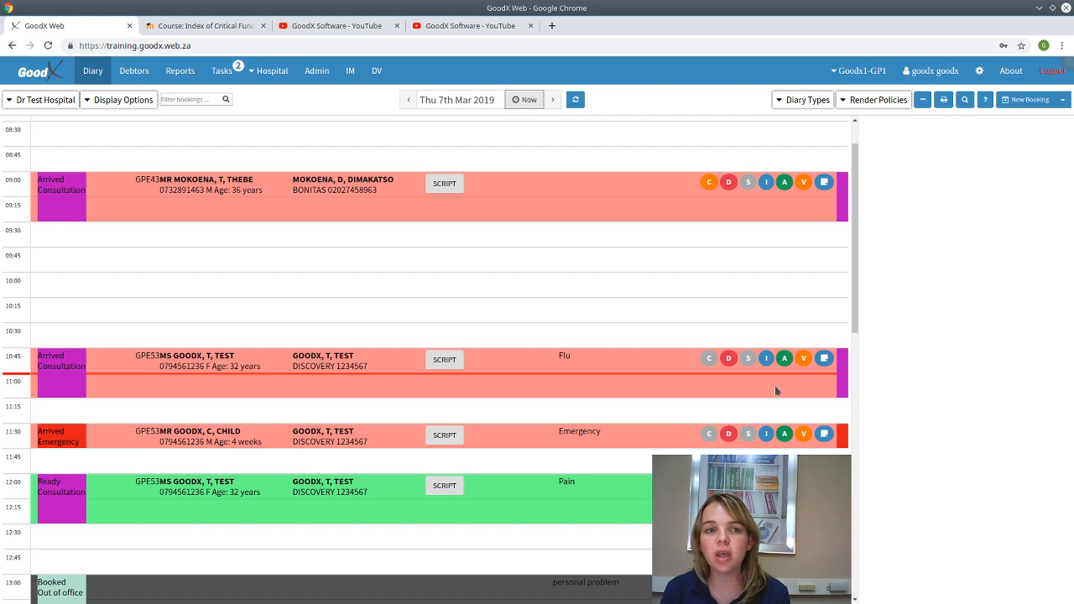
click(194, 25)
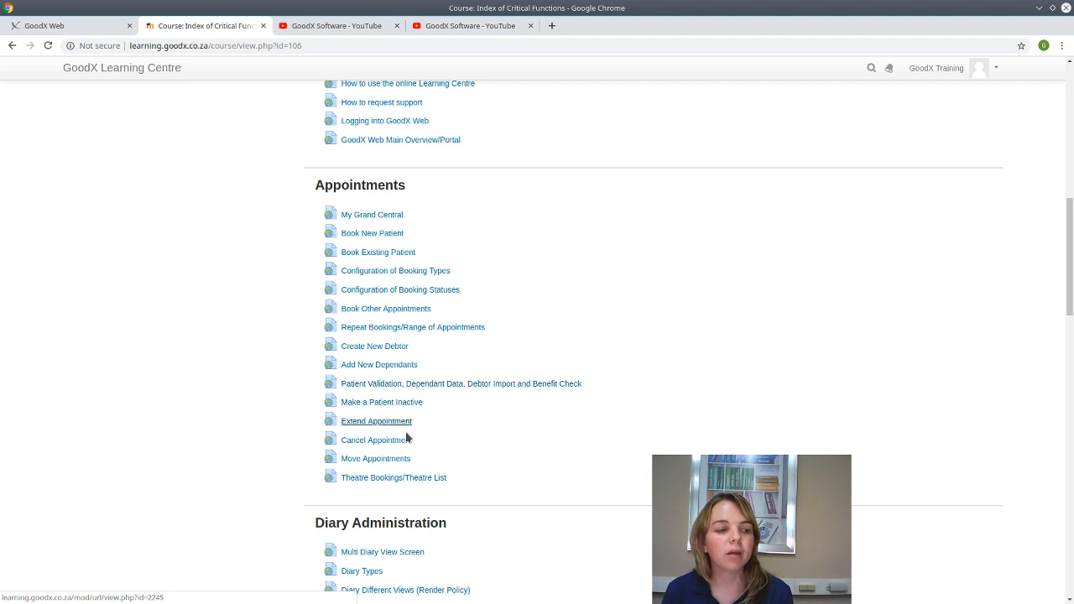
click(52, 26)
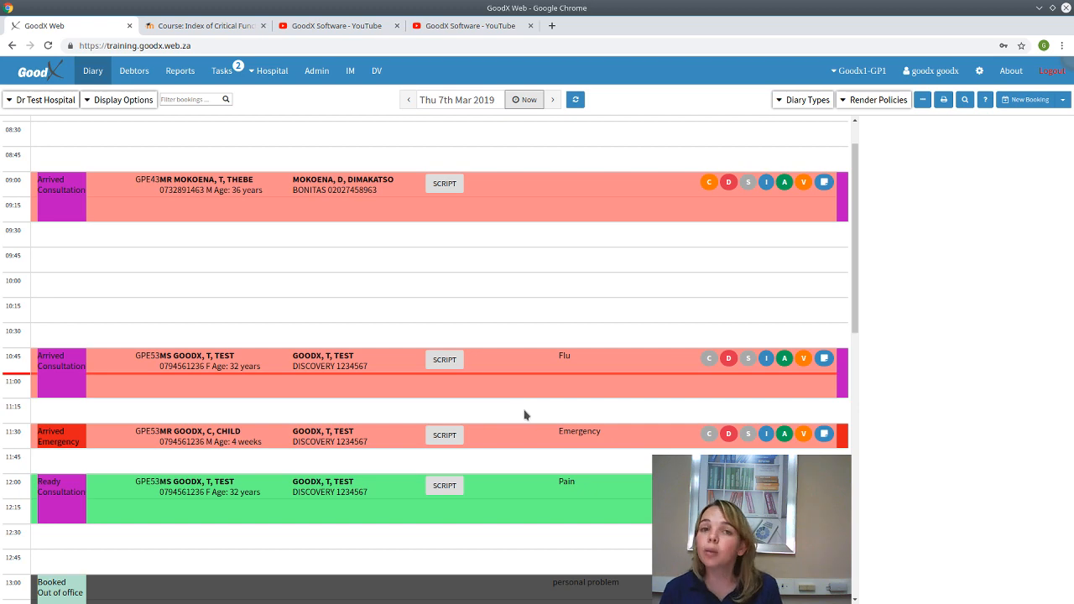
- Extend the child's 11:30 Emergency booking to end at 12:00 and save
click(494, 440)
scroll(512, 319, down, 3)
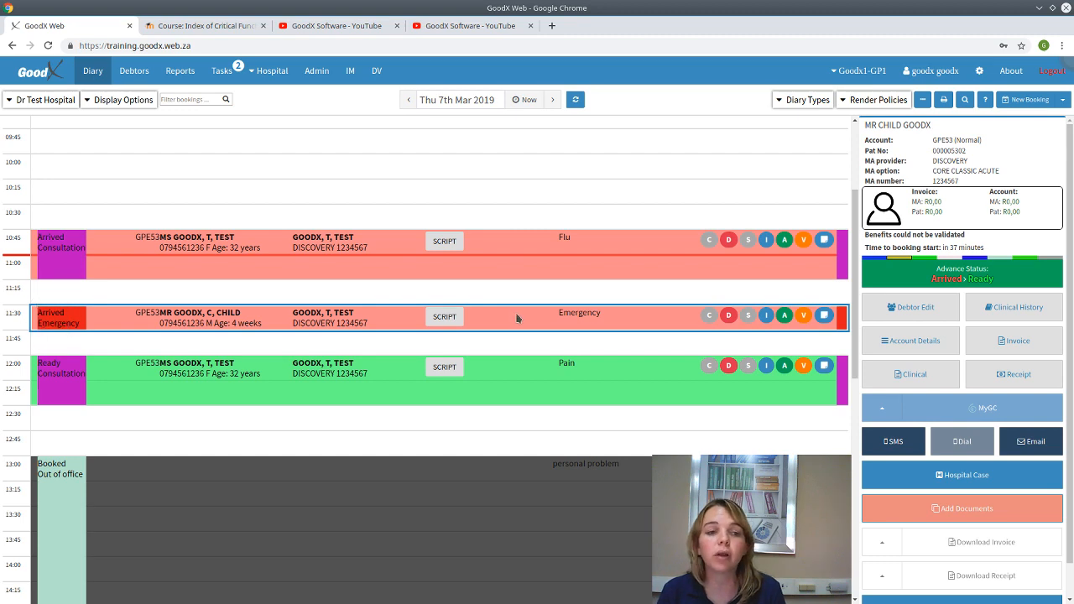
double_click(517, 318)
click(676, 149)
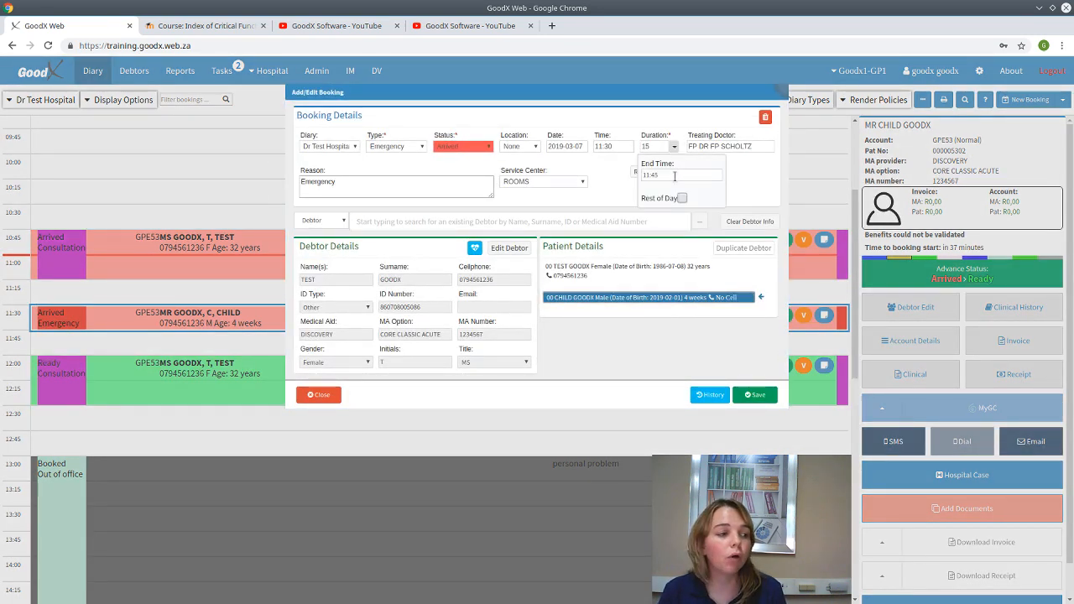
click(674, 176)
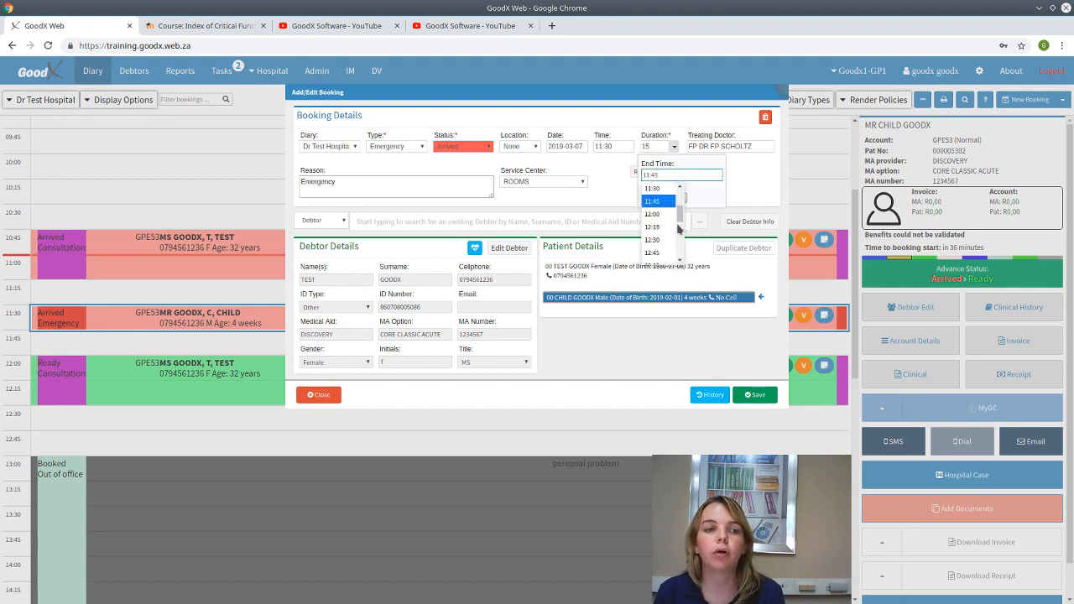
click(663, 214)
click(758, 395)
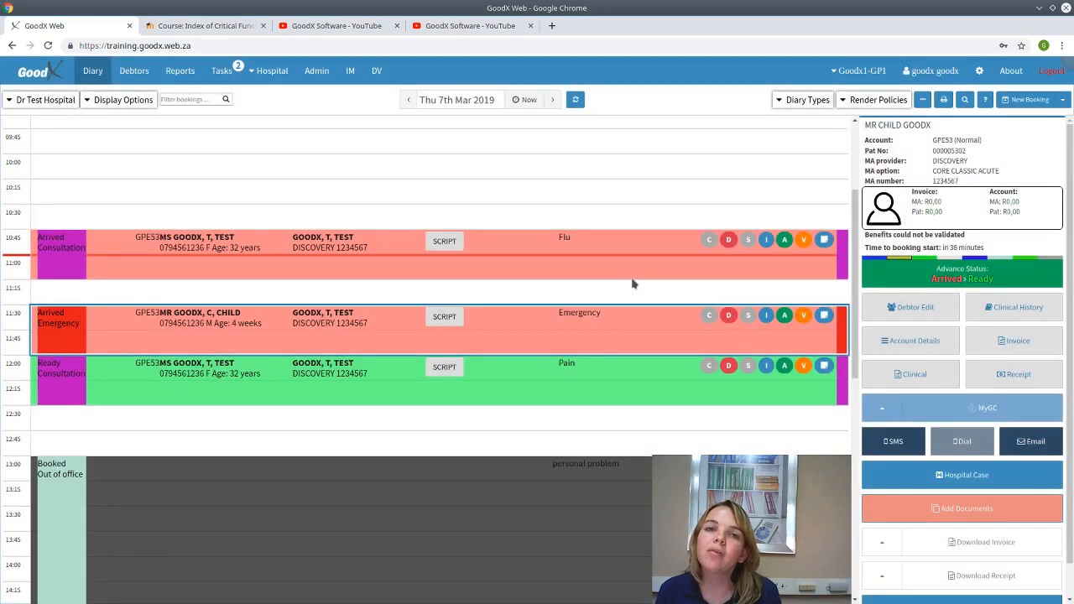
- Change the Emergency booking's end time to 13:00, review the overlap warning, and save
double_click(599, 338)
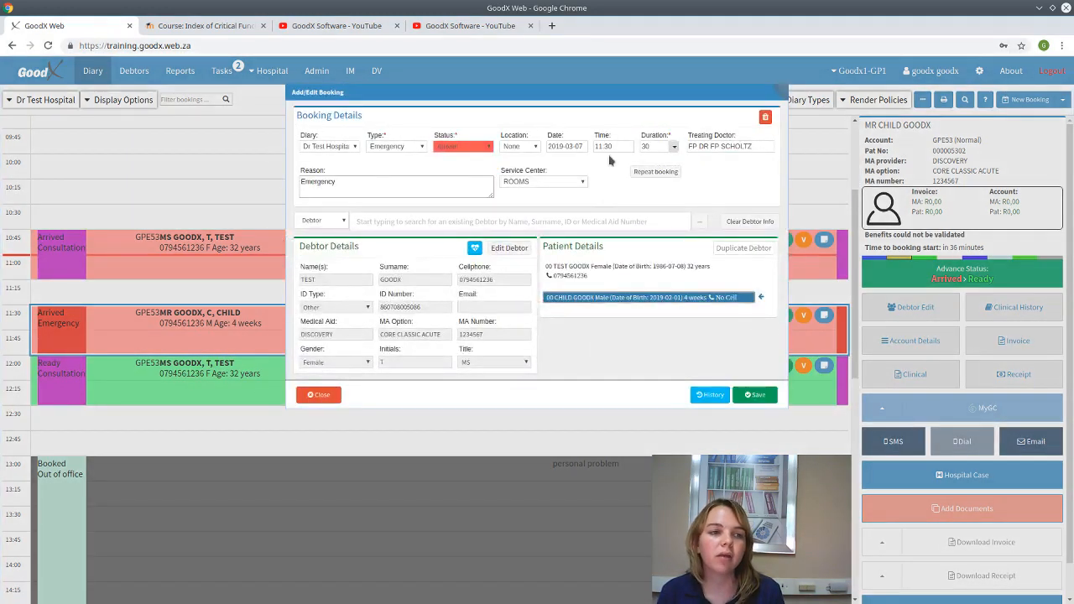
click(665, 147)
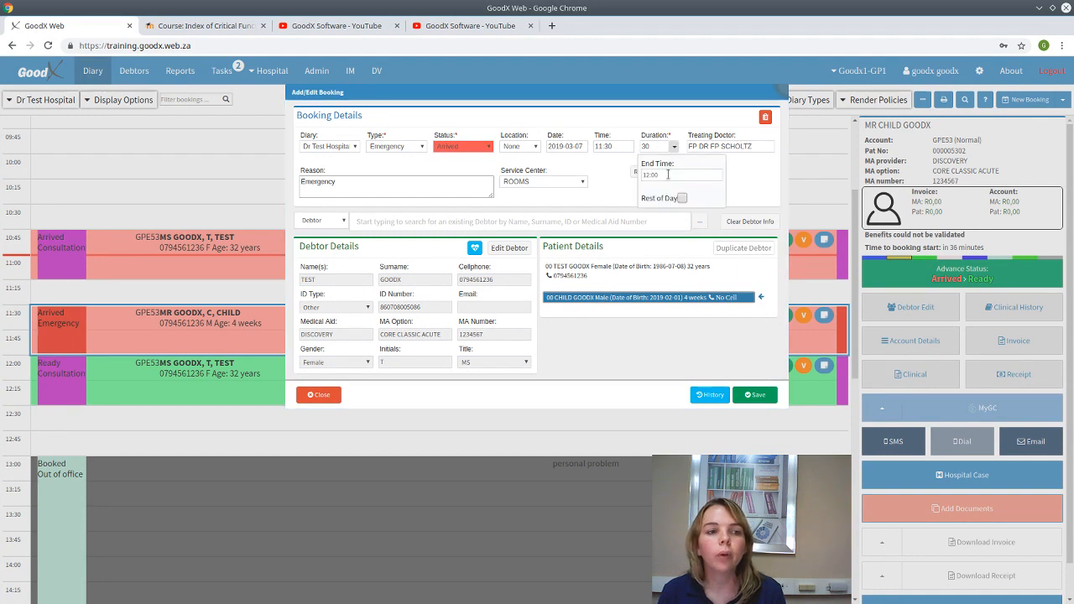
click(671, 174)
text(1)
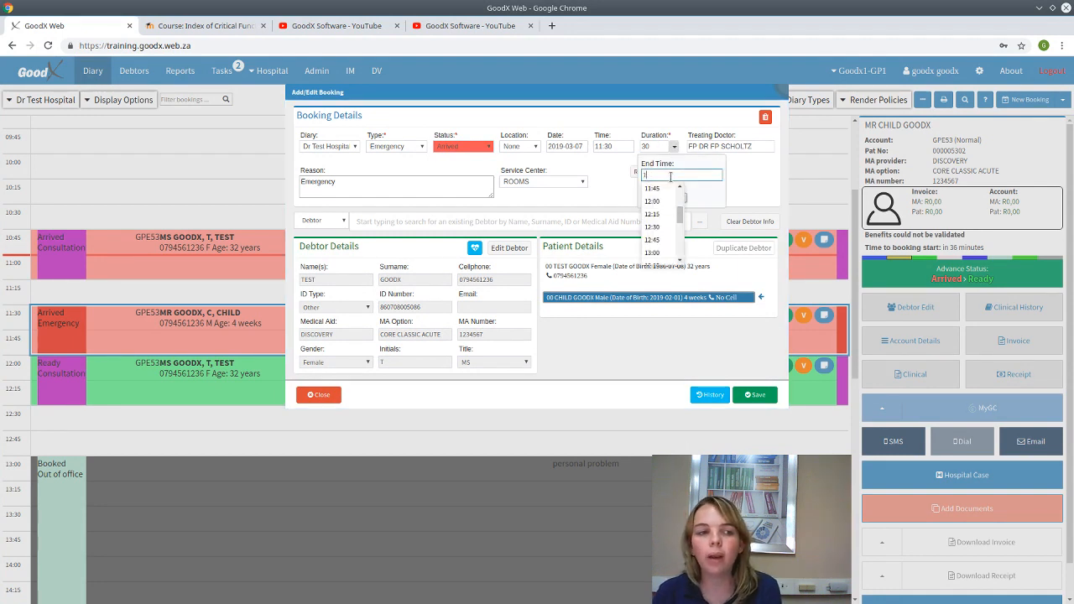
text(3:00)
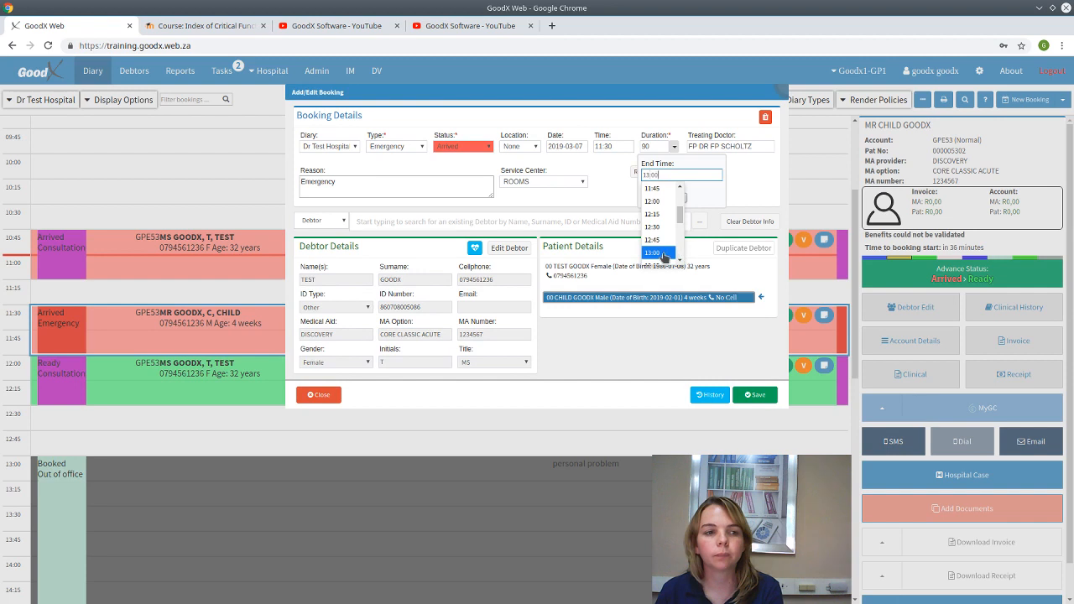
click(667, 253)
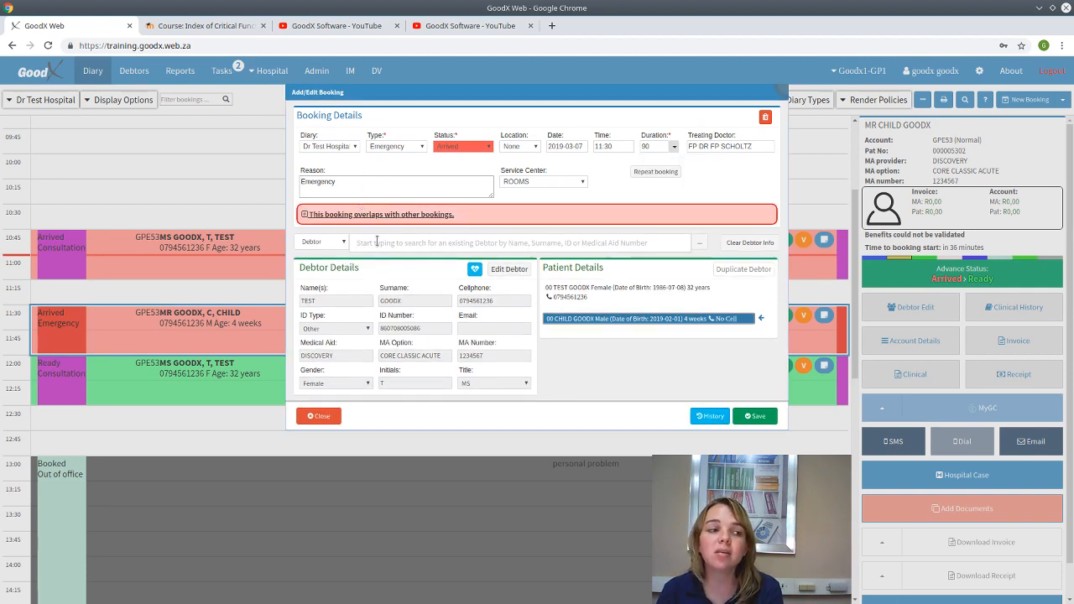
click(306, 215)
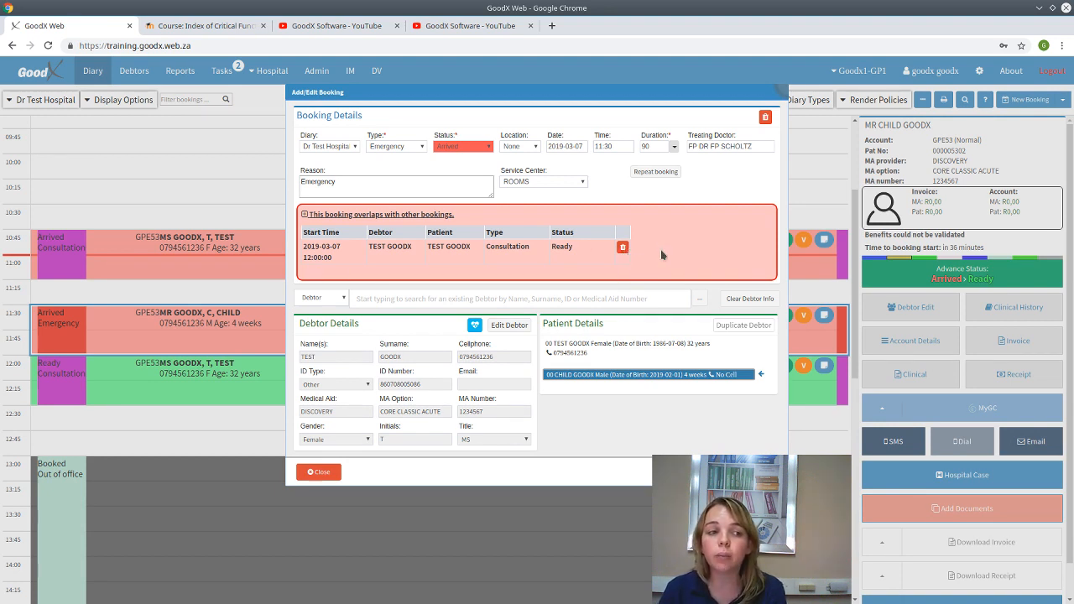
click(755, 472)
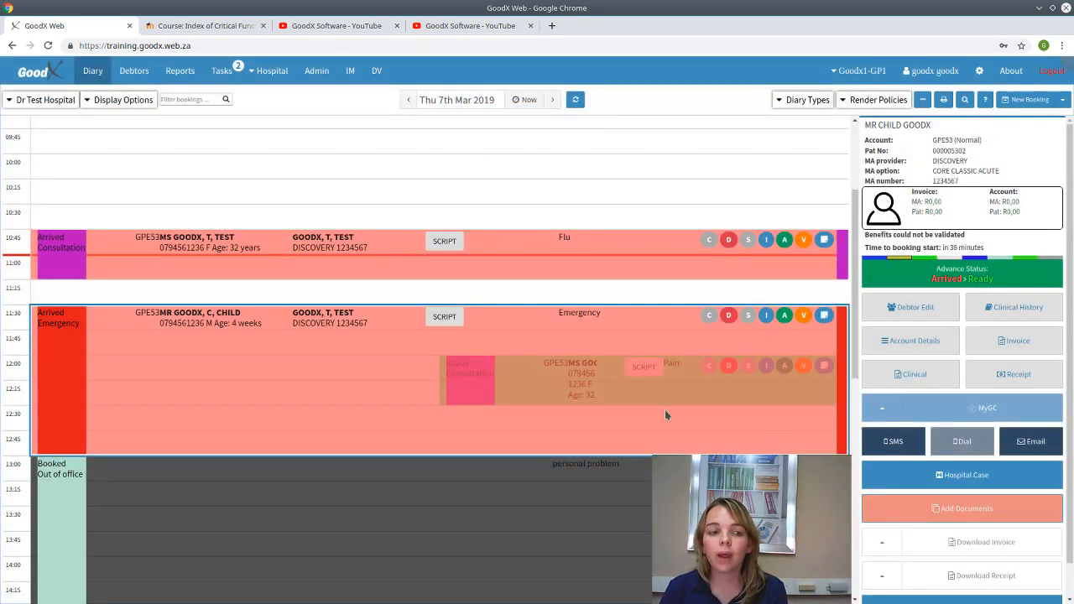
- Recheck the Emergency booking's details, close them unchanged, and clear the selection
scroll(349, 172, down, 3)
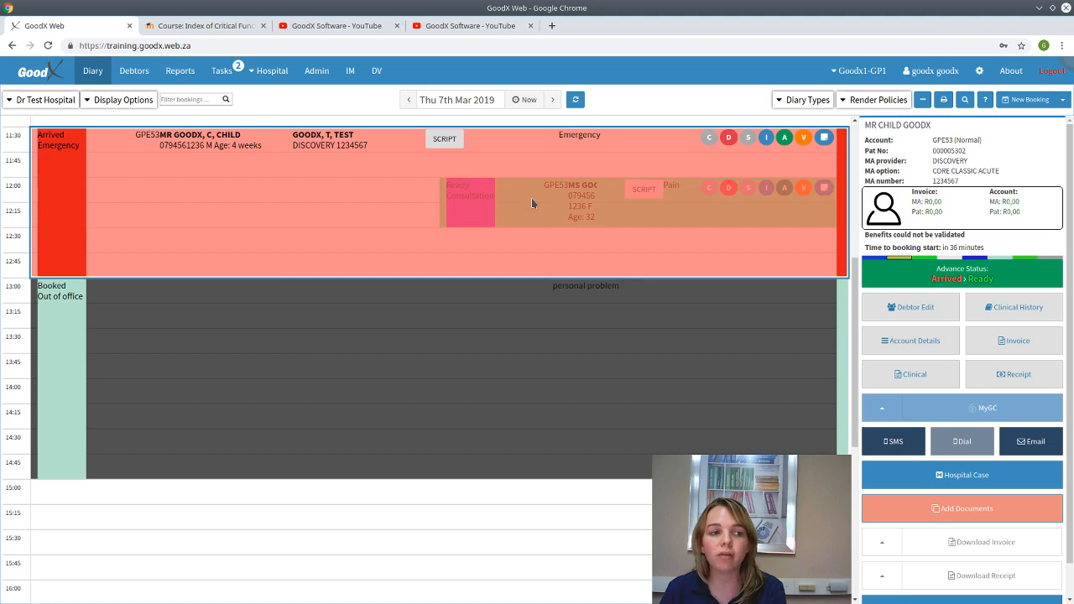
click(532, 198)
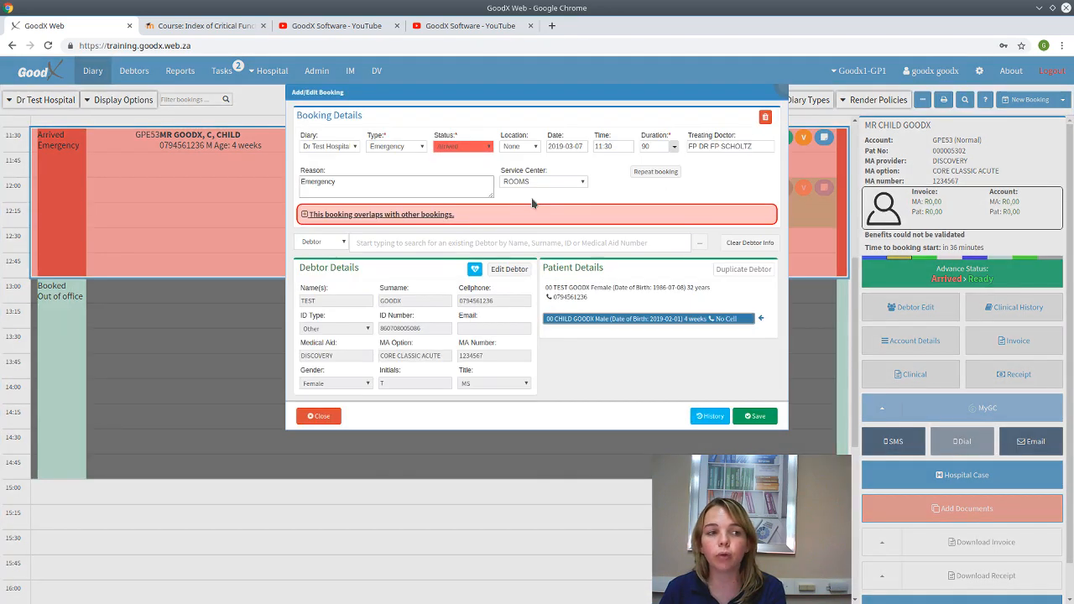
click(329, 418)
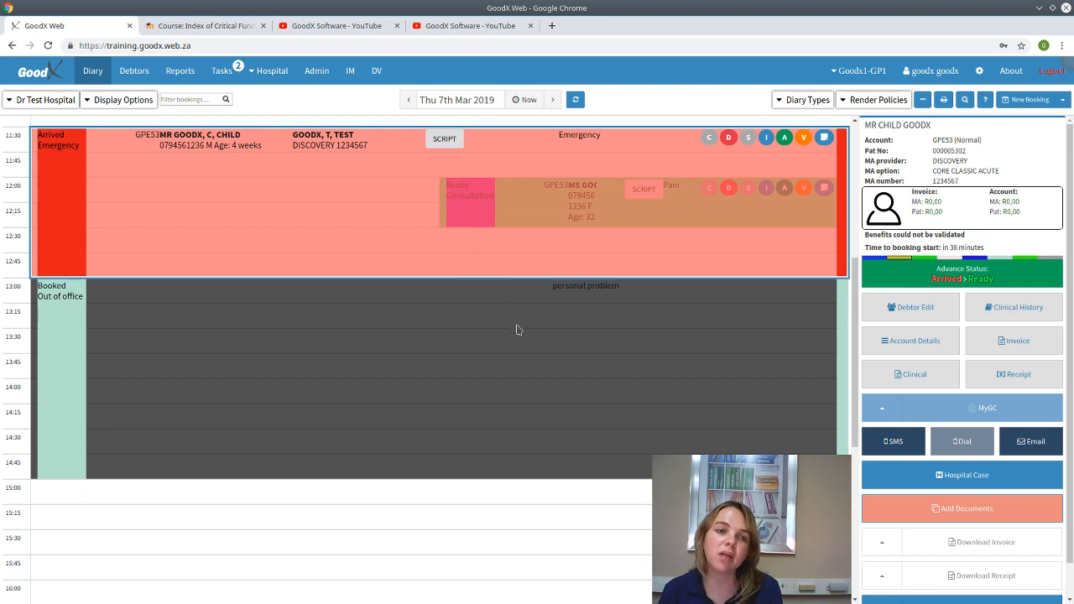
scroll(518, 330, up, 5)
click(497, 270)
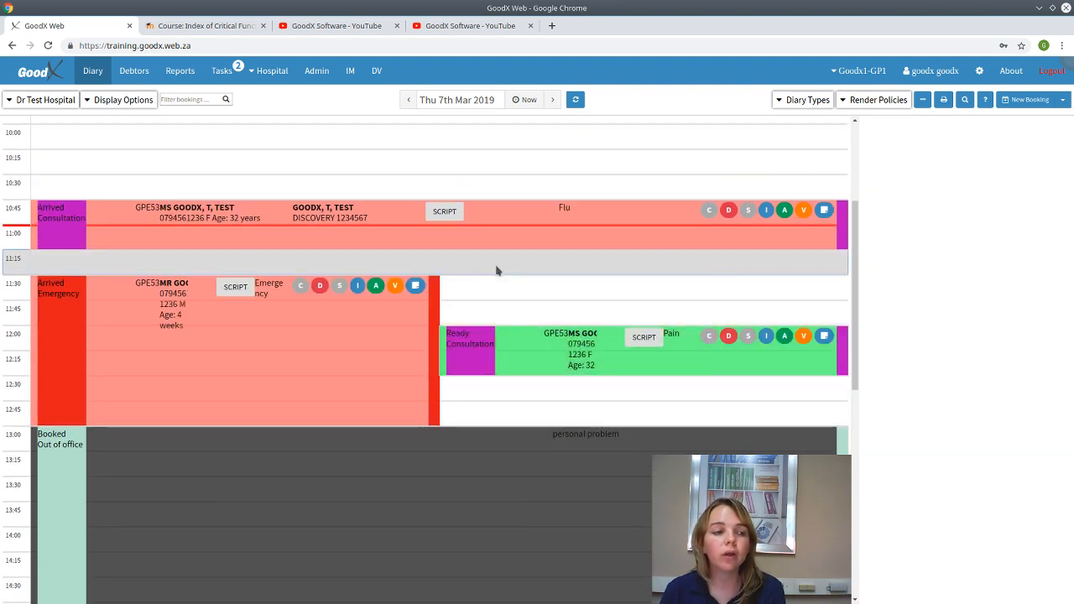
- Open the 12:00 Pain booking and close it without changes
click(524, 352)
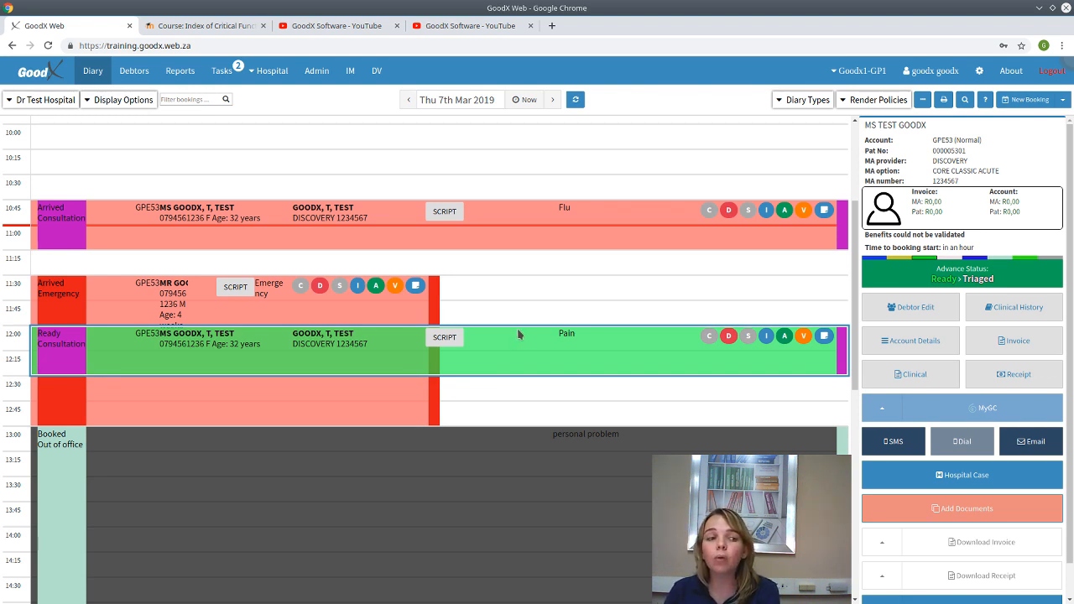
double_click(507, 348)
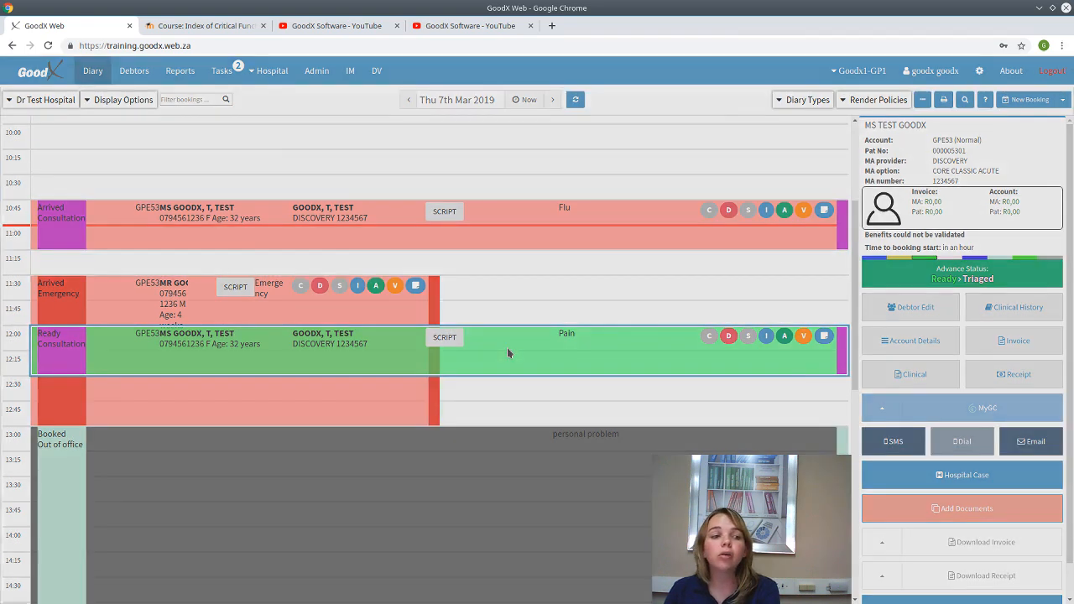
click(337, 421)
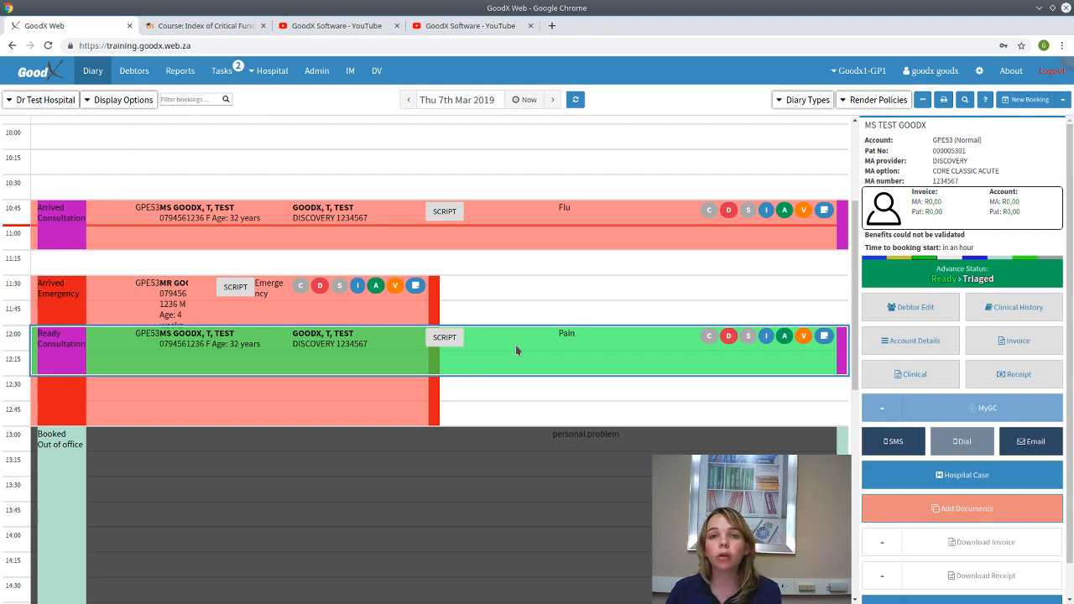
- Book the Pain patient at 13:15 on Fri 8th Mar 2019, then return to Thu 7th Mar
click(552, 99)
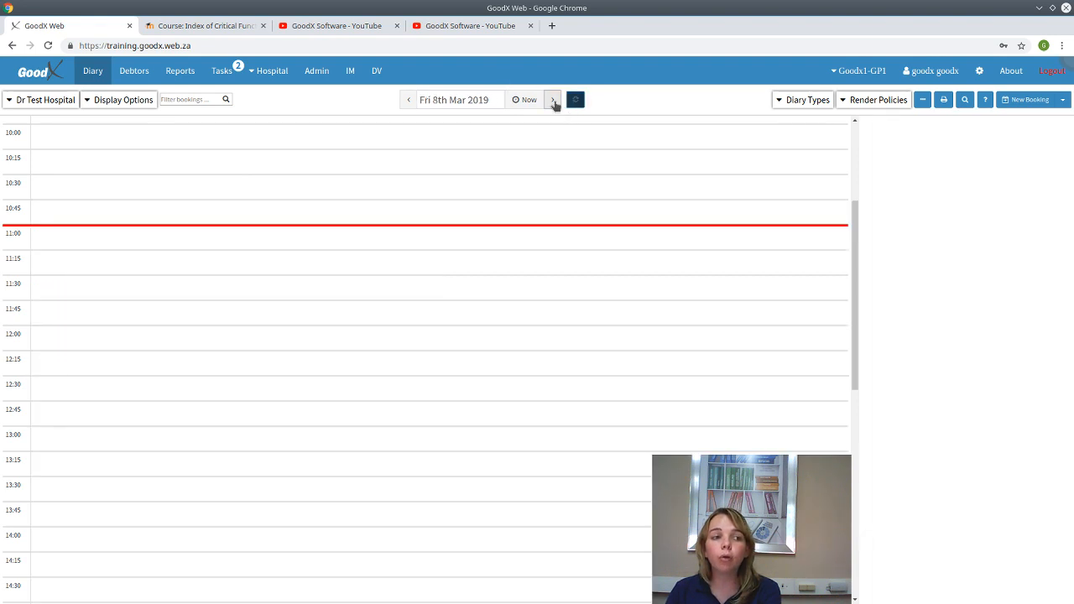
click(93, 458)
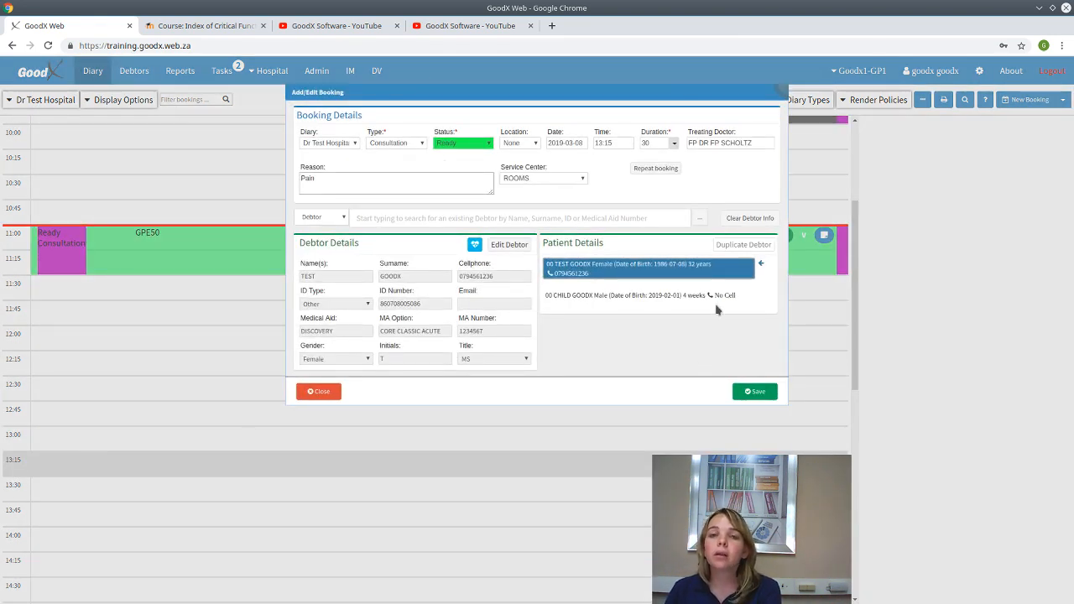
click(755, 392)
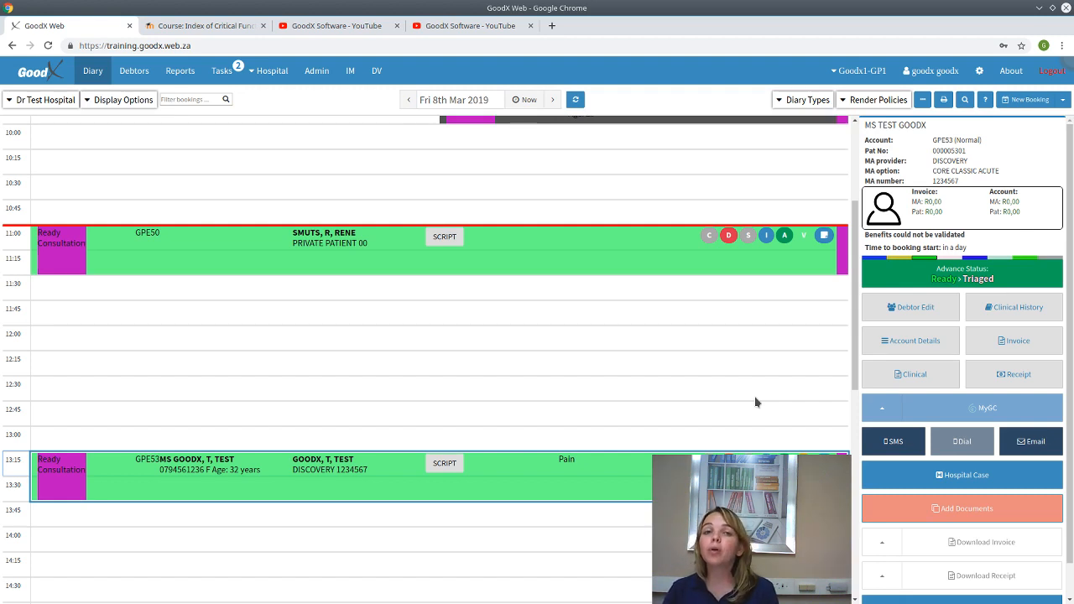
click(408, 100)
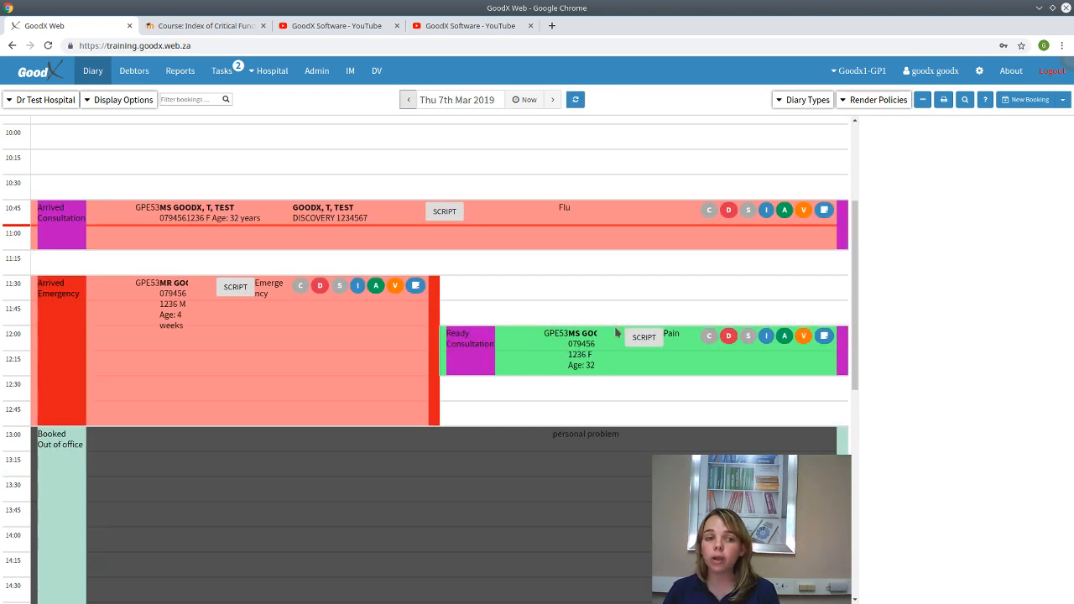
- Delete the 12:00 Pain consultation on Thu 7th Mar, choosing 'only this booking' of the series
click(690, 369)
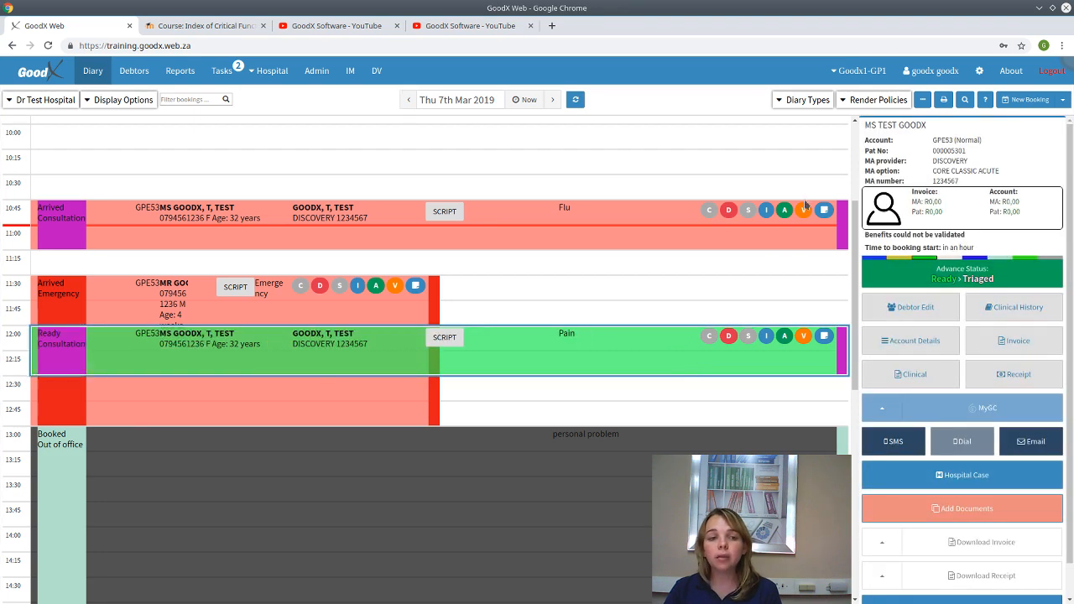
double_click(691, 361)
click(764, 117)
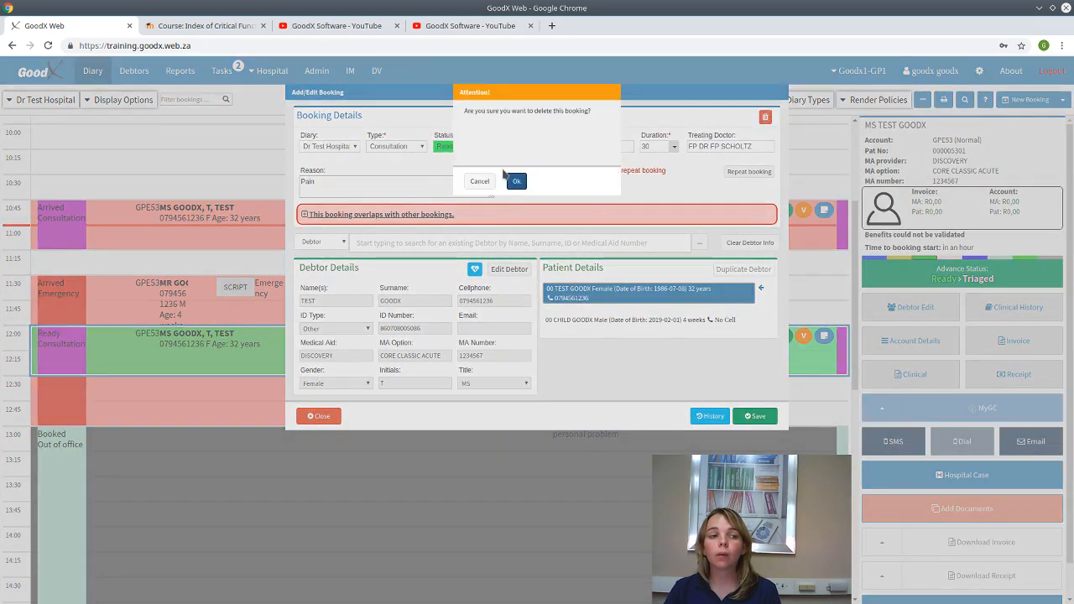
click(516, 182)
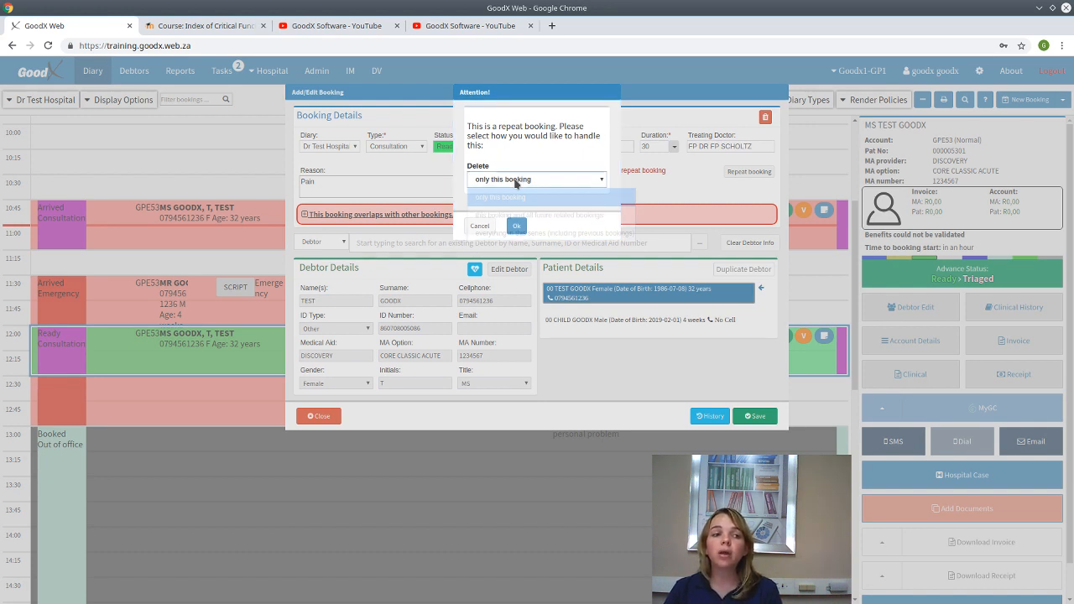
click(518, 181)
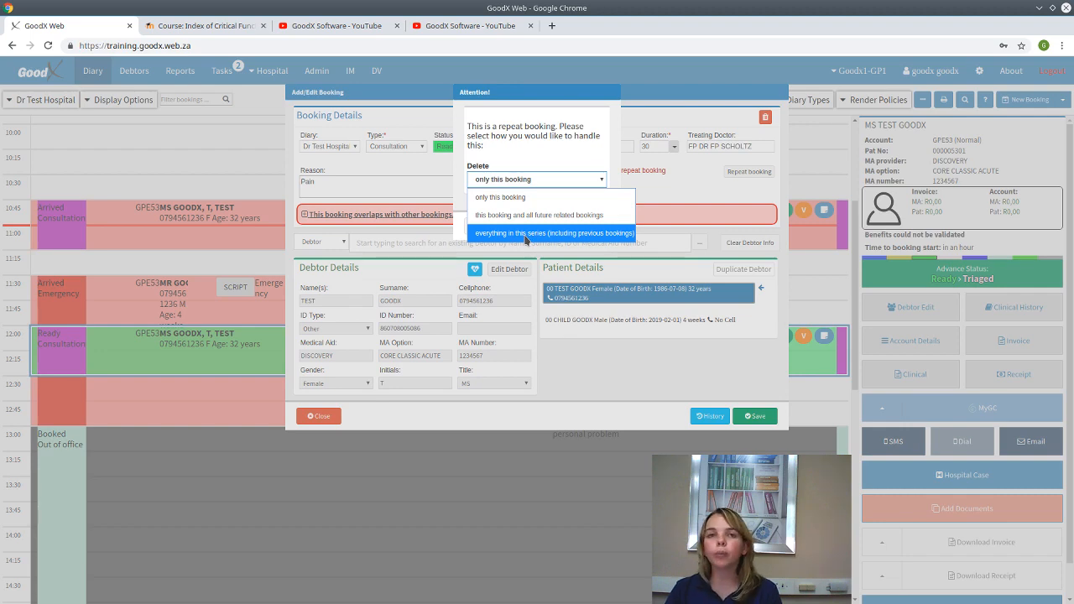
click(510, 198)
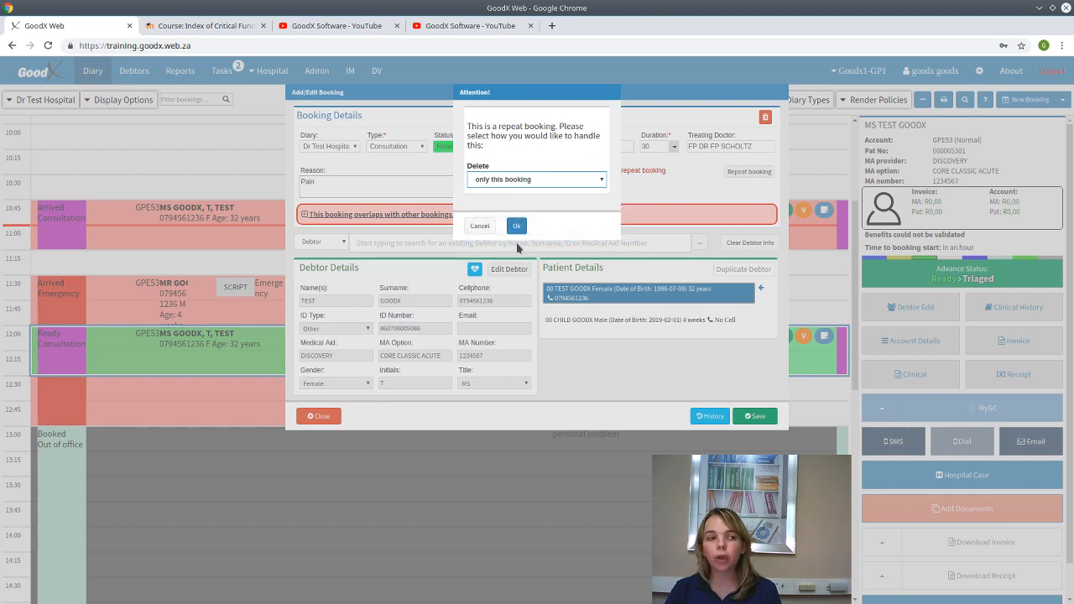
click(516, 228)
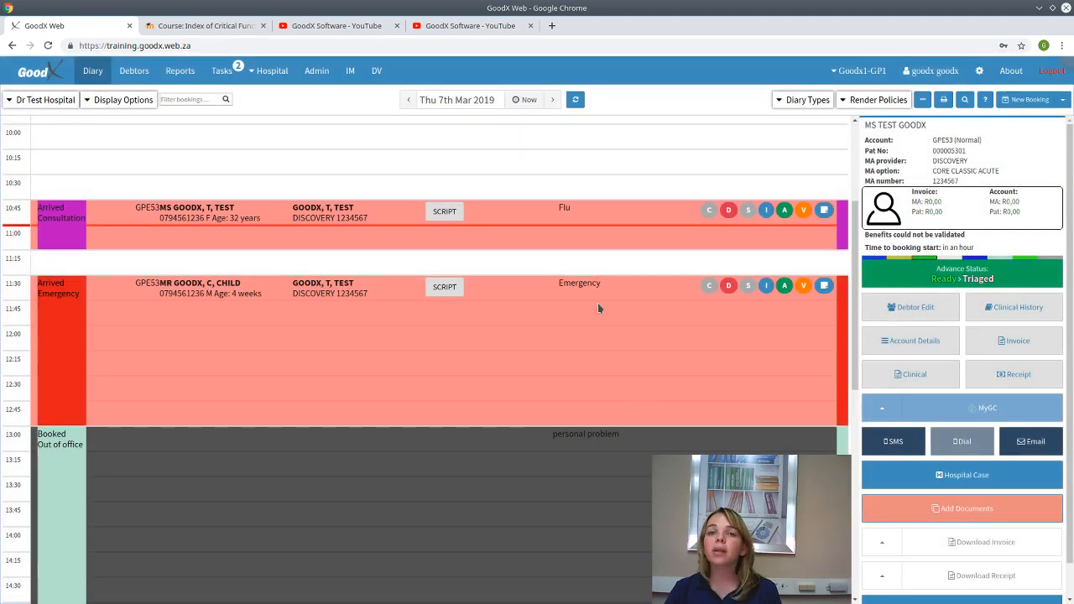
click(574, 269)
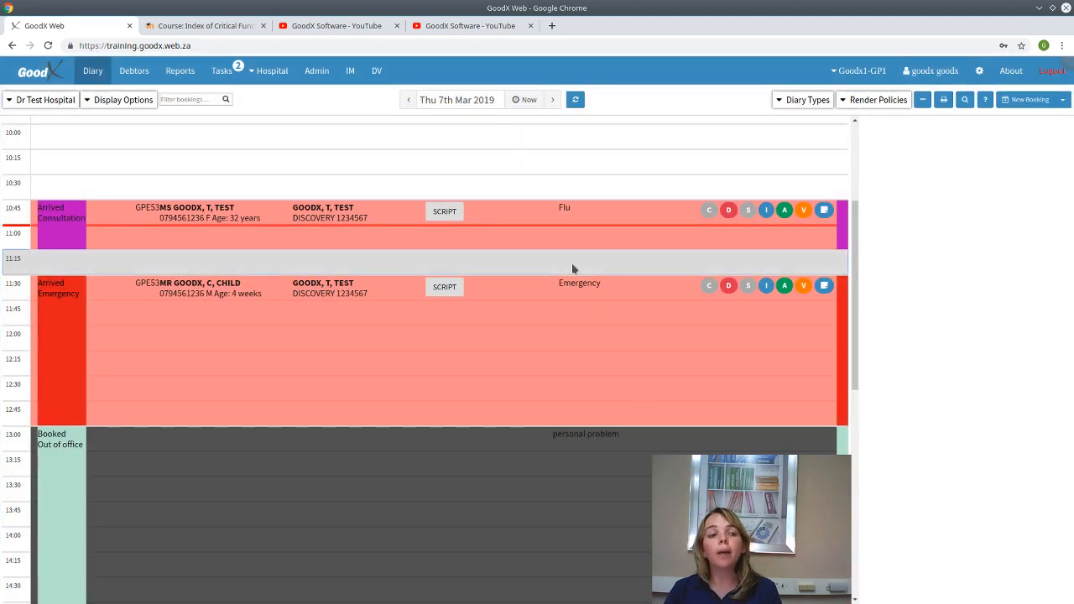
click(570, 219)
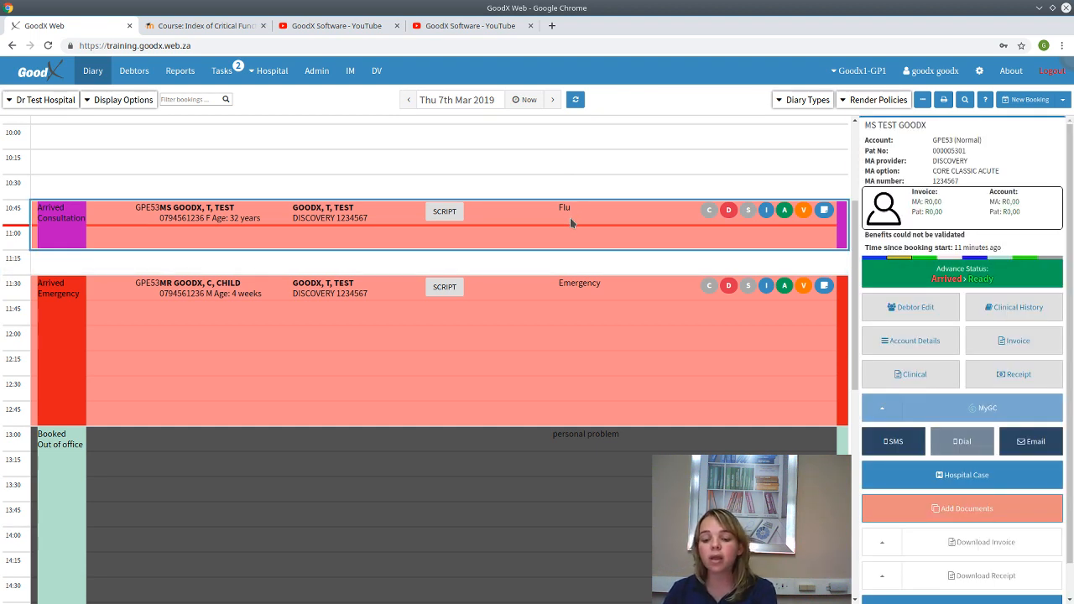
click(553, 99)
click(592, 373)
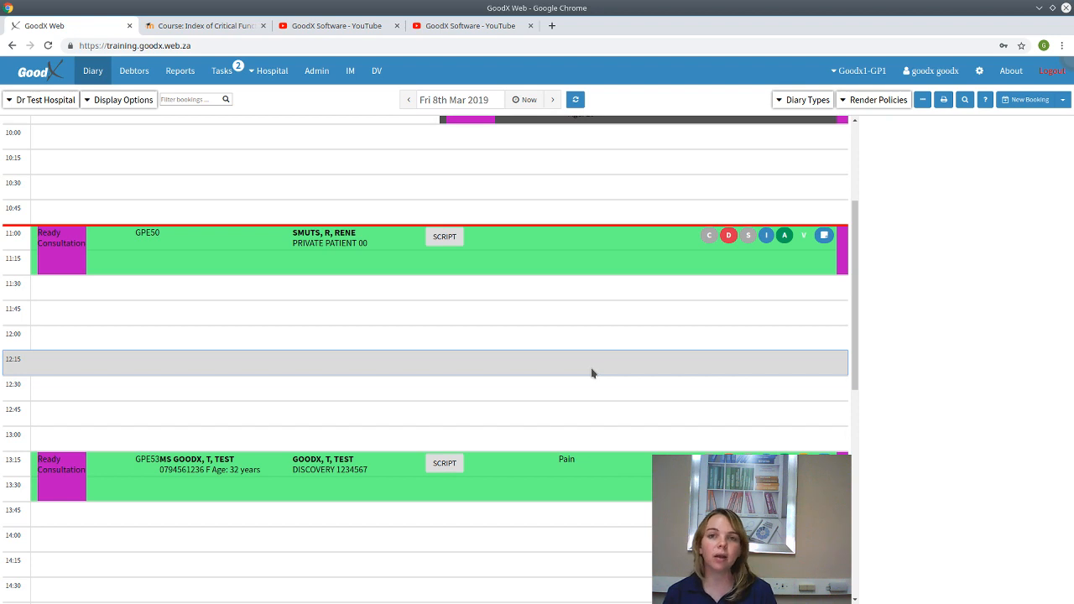
click(592, 373)
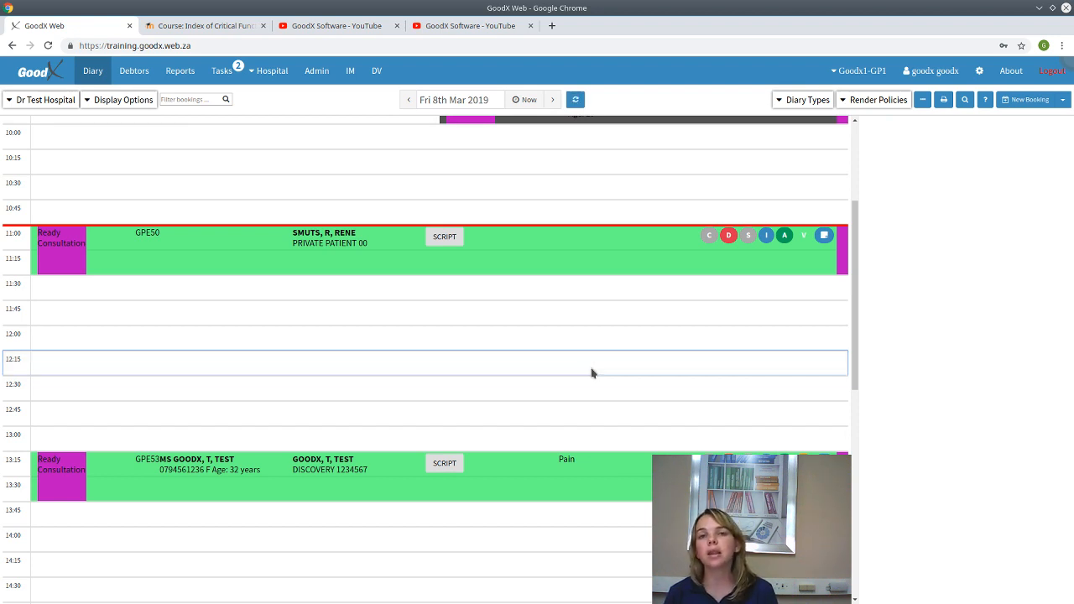
click(408, 100)
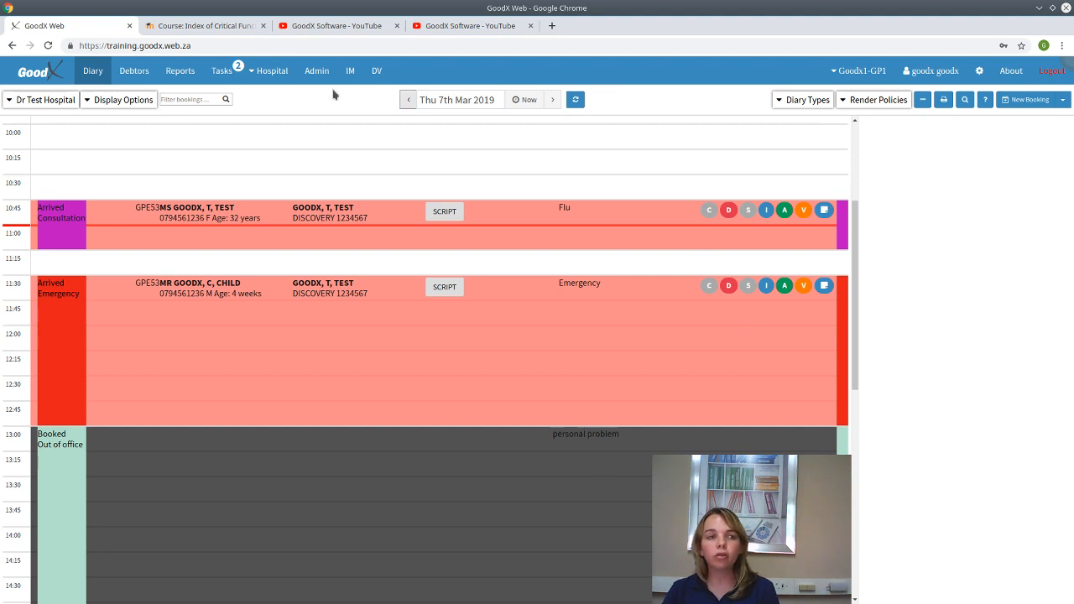
click(193, 19)
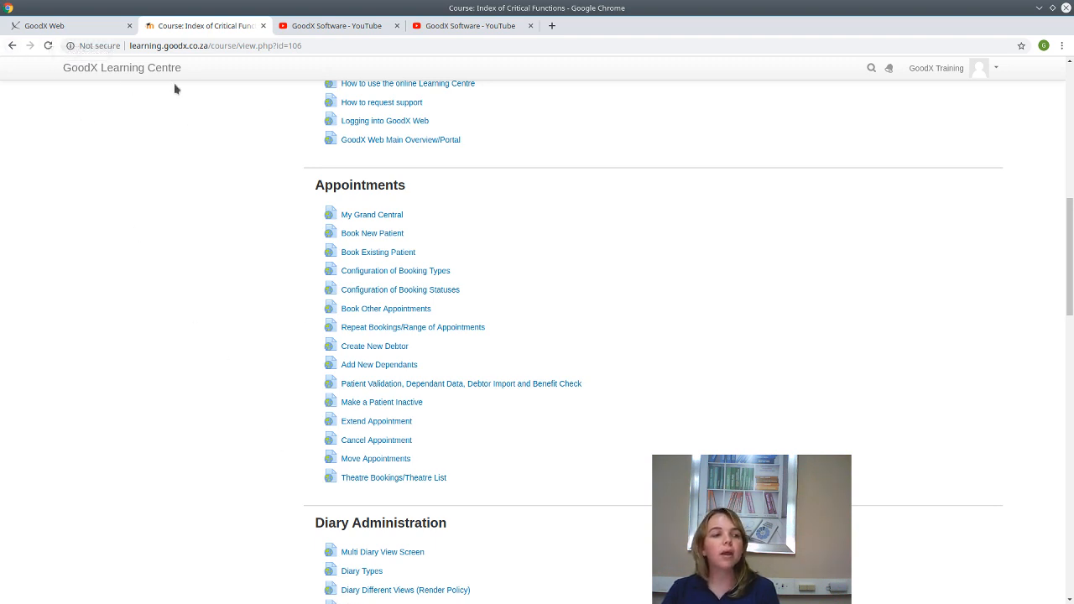
click(97, 31)
click(376, 224)
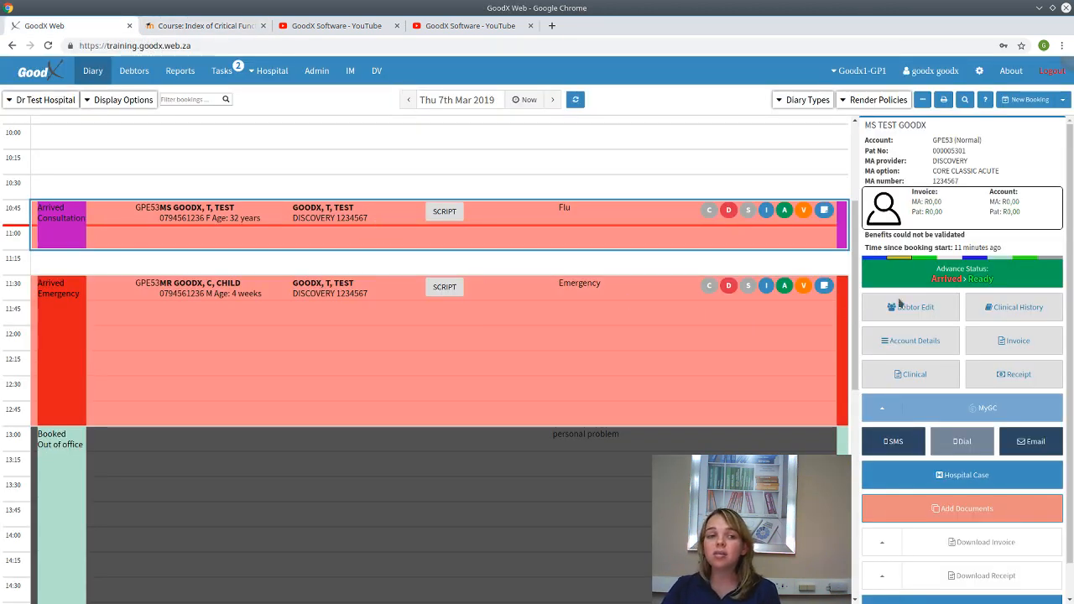
- Highlight the 'Benefits could not be validated' warning, then open the 10:45 Flu booking's debtor details
drag(981, 241, 876, 239)
click(862, 243)
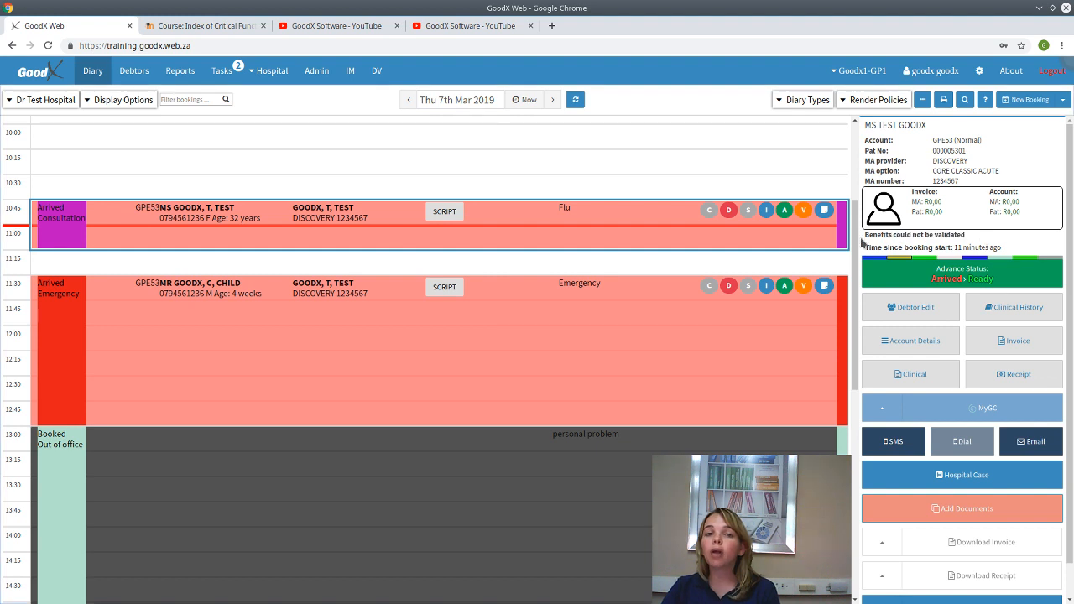
triple_click(862, 242)
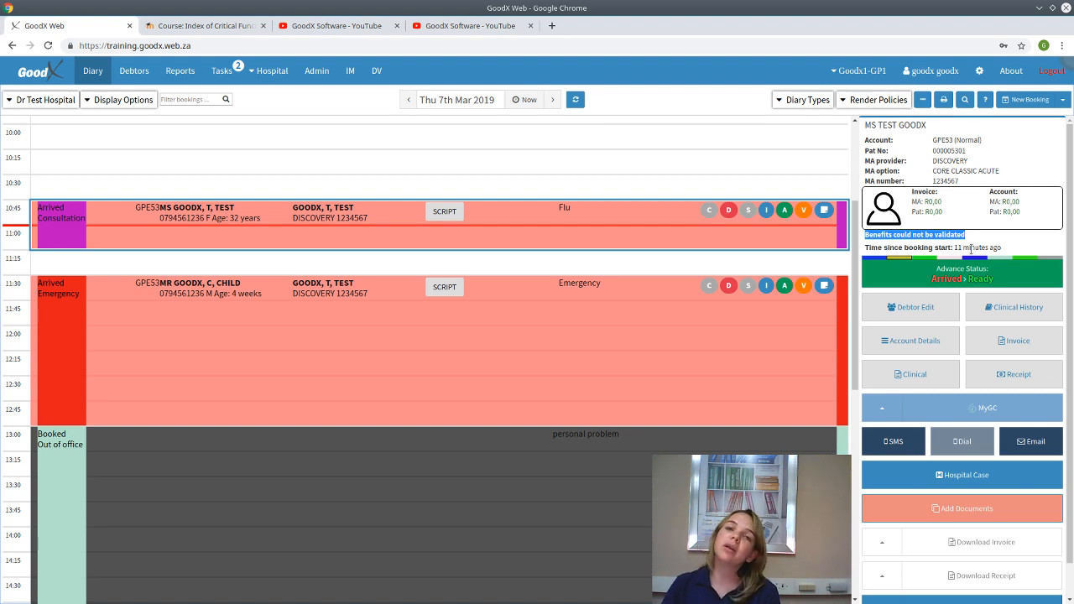
click(600, 223)
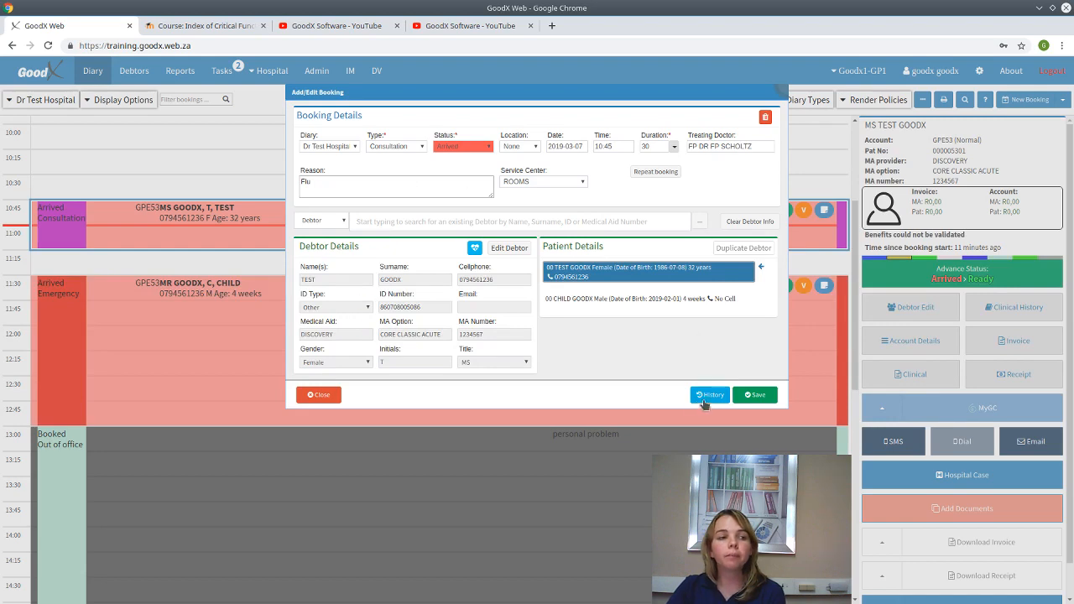
click(509, 249)
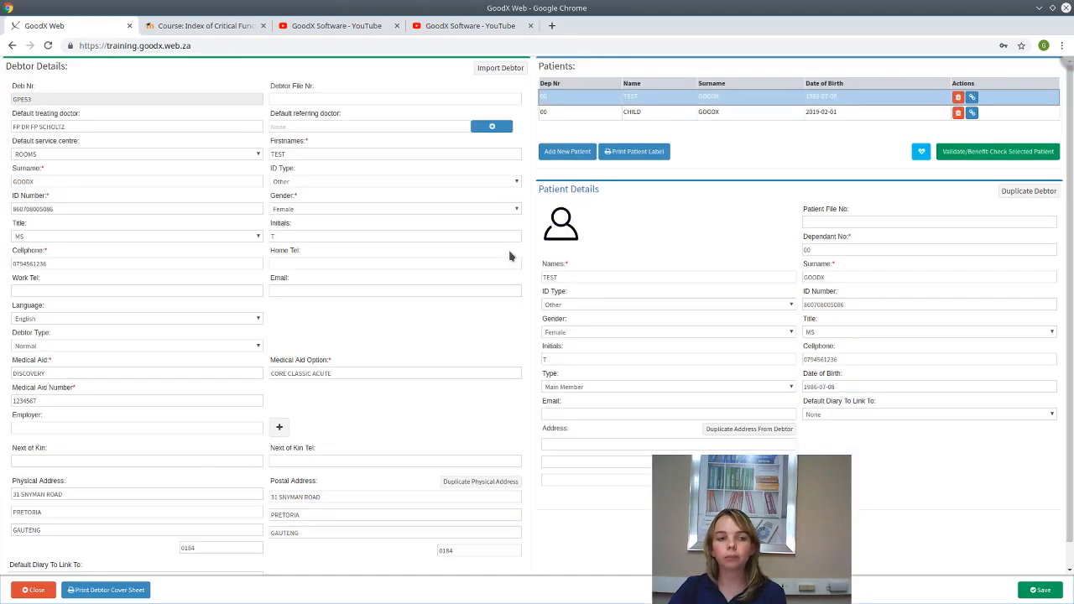
- Run the benefit check, dismiss the medical aid number length failure, and save the debtor details
click(992, 155)
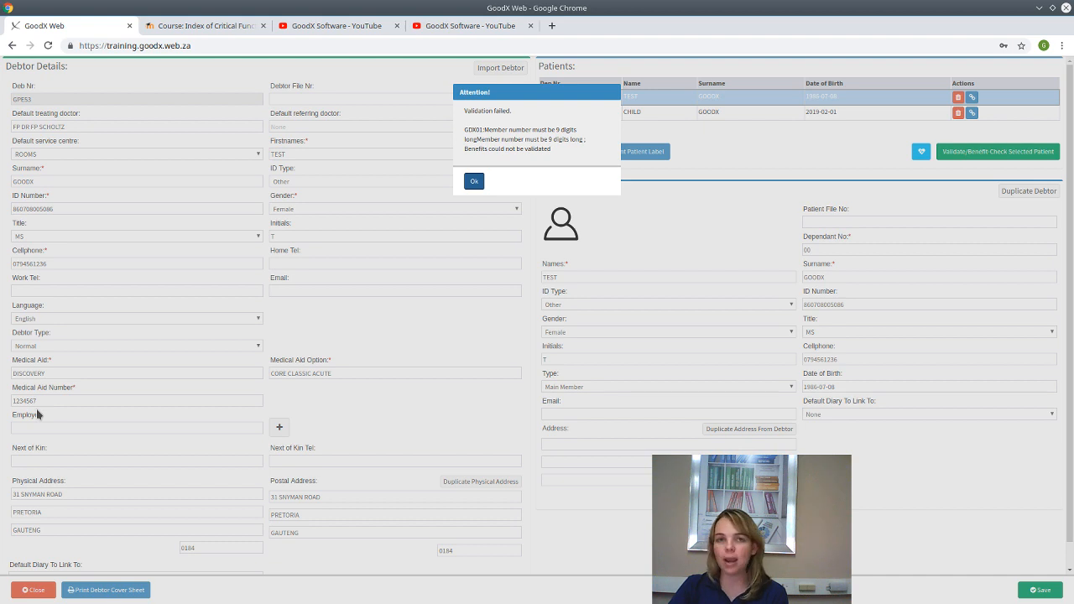
click(473, 181)
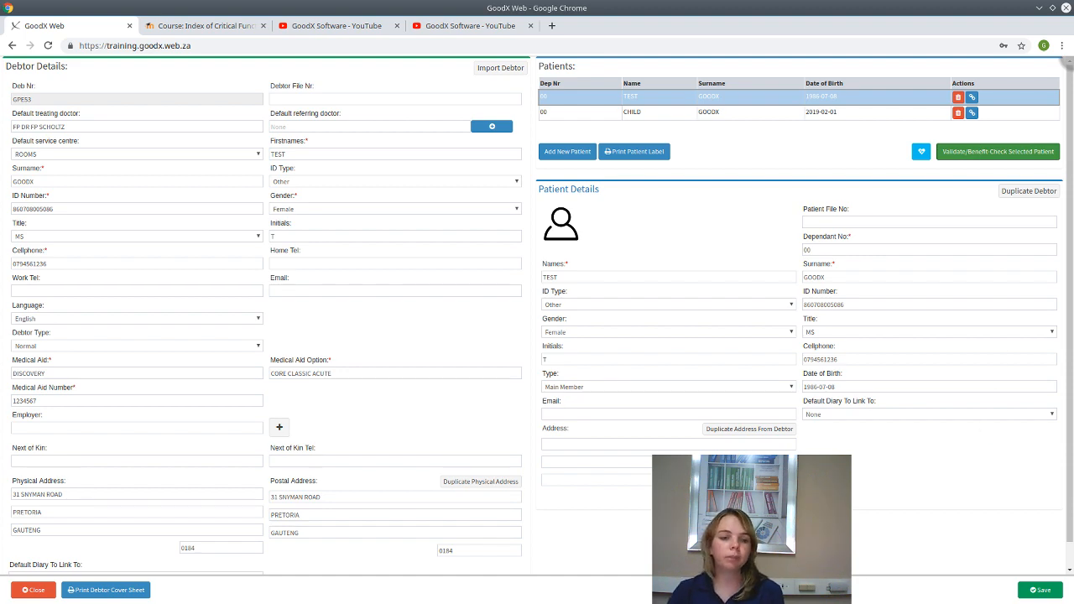
click(1049, 592)
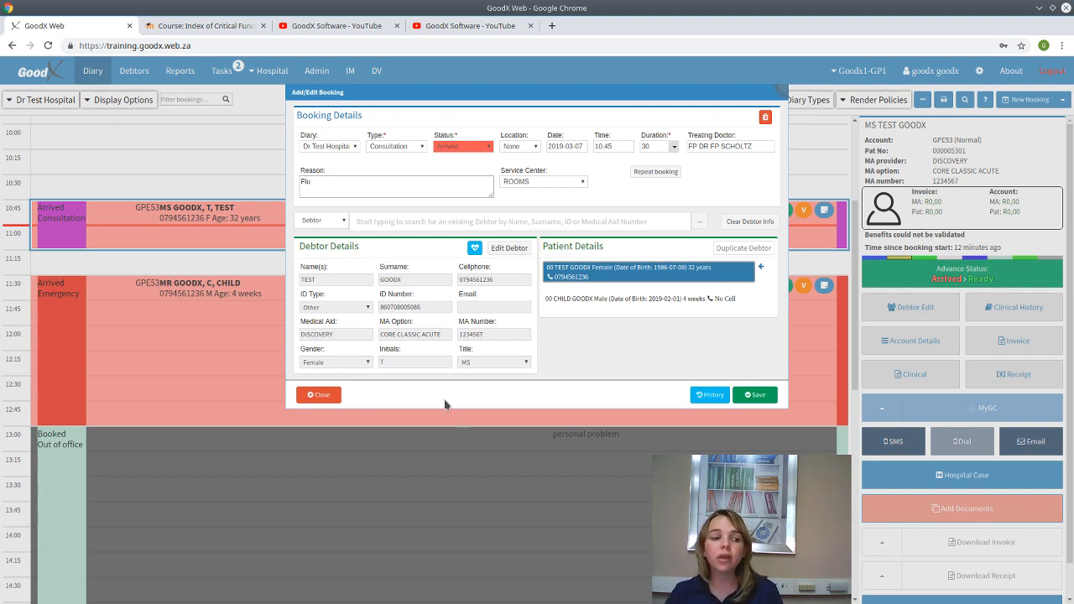
- Close the 10:45 Flu booking form, discarding unsaved changes
click(320, 397)
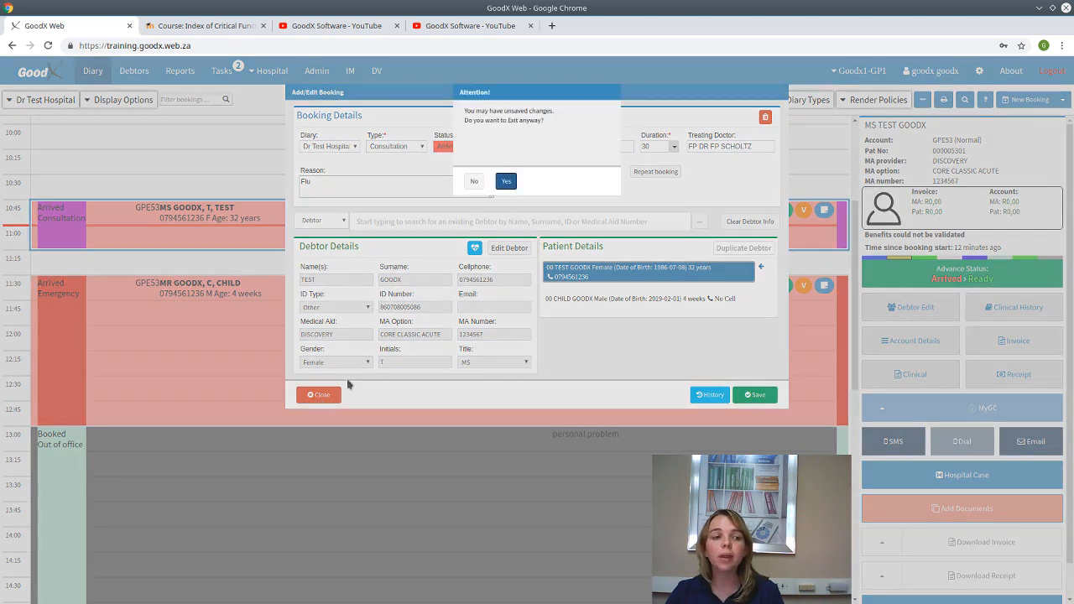
click(506, 182)
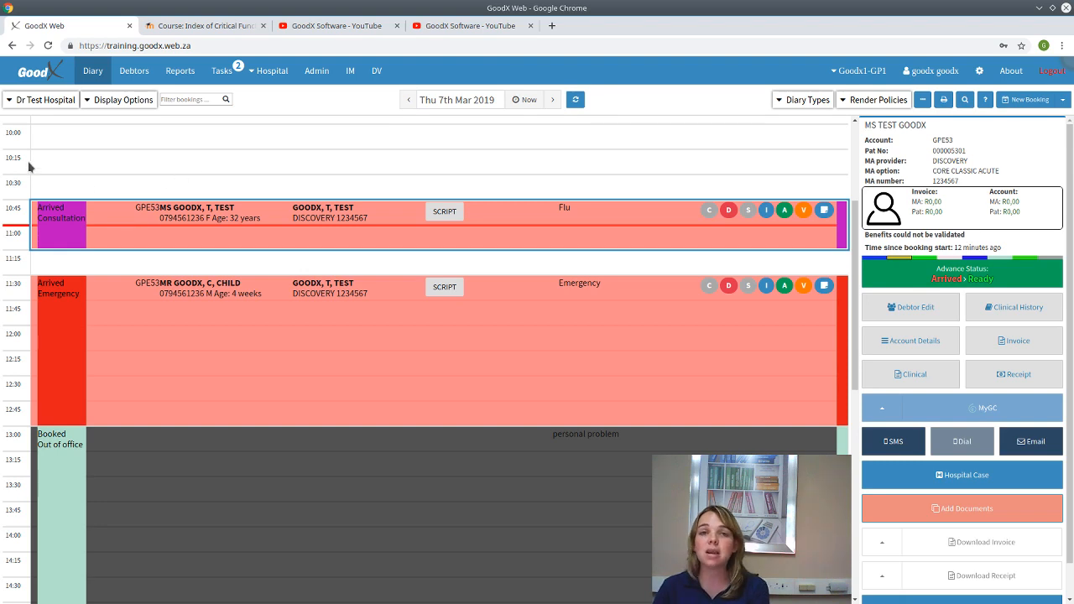
click(978, 73)
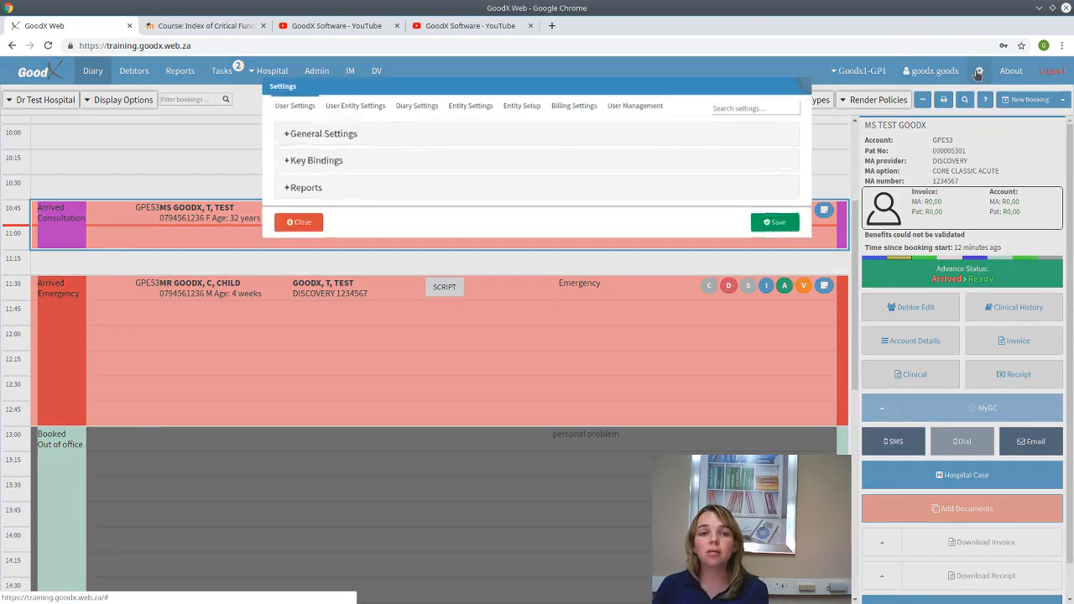
click(353, 136)
click(739, 112)
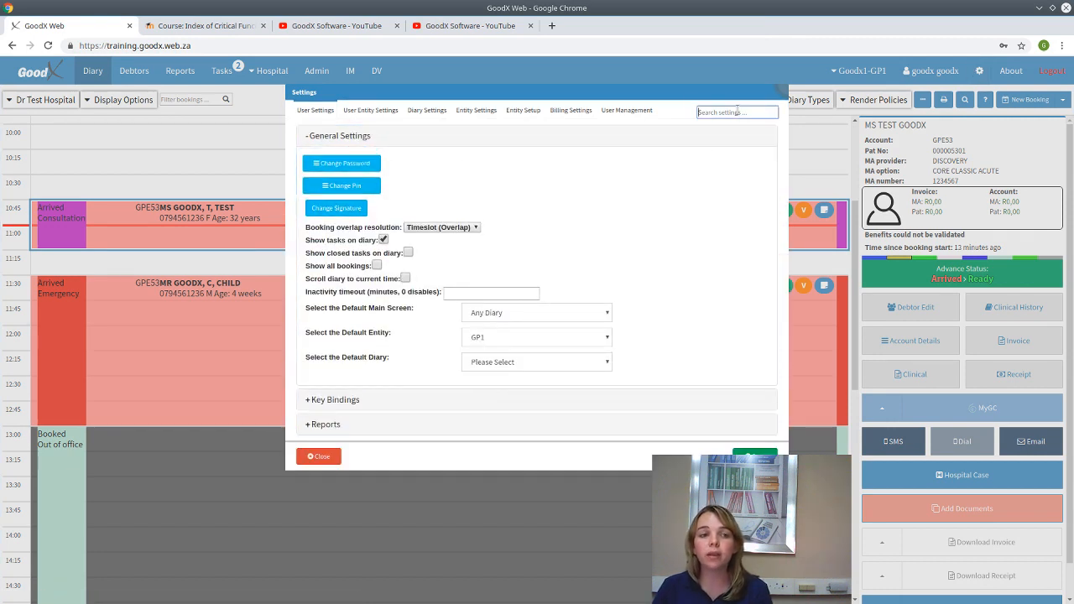
text(the)
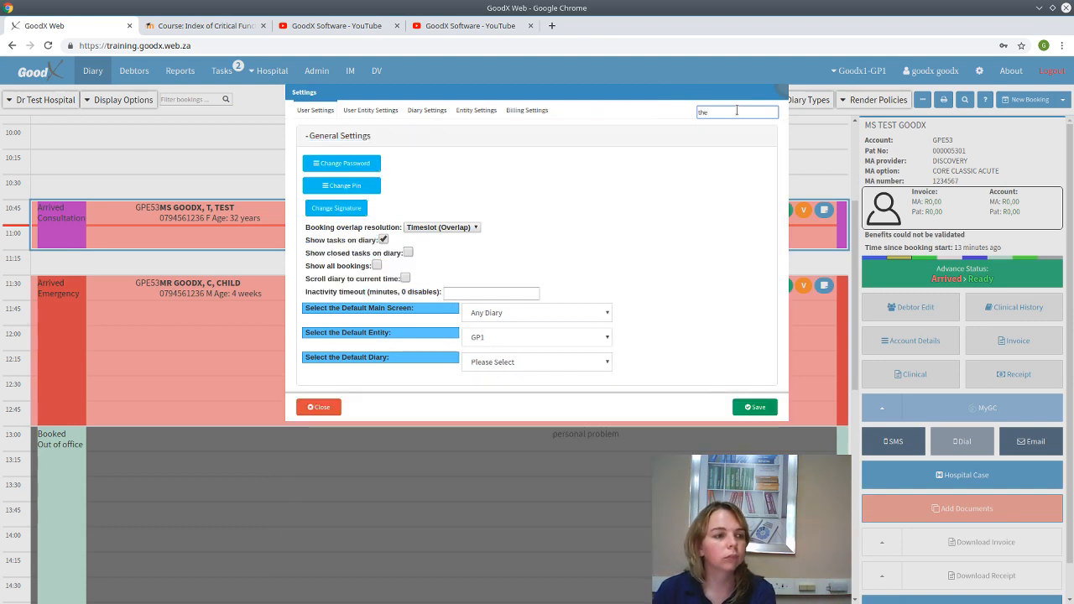
text(a)
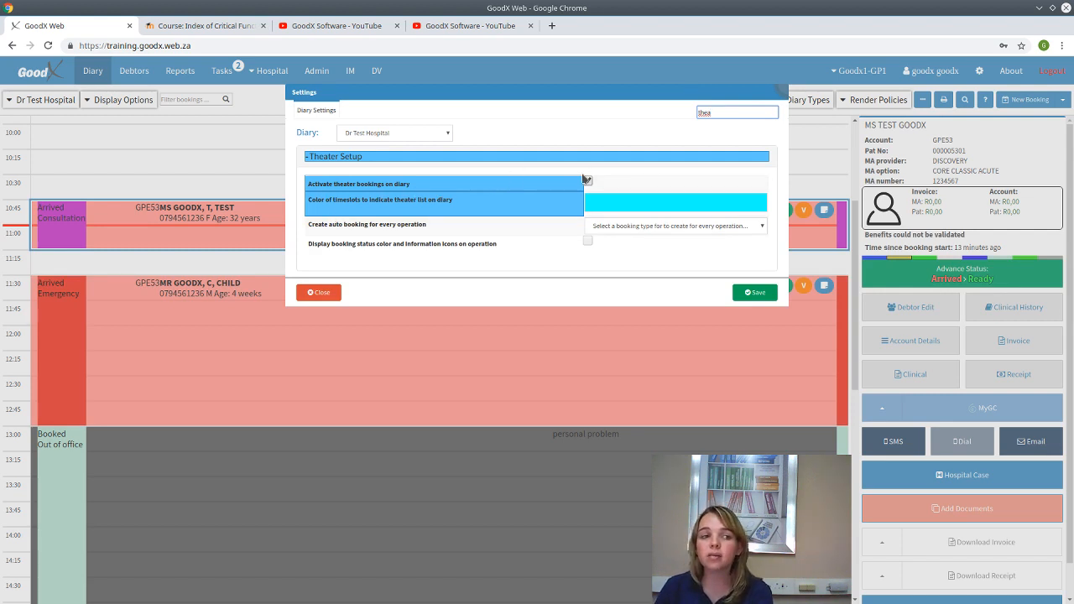
click(766, 295)
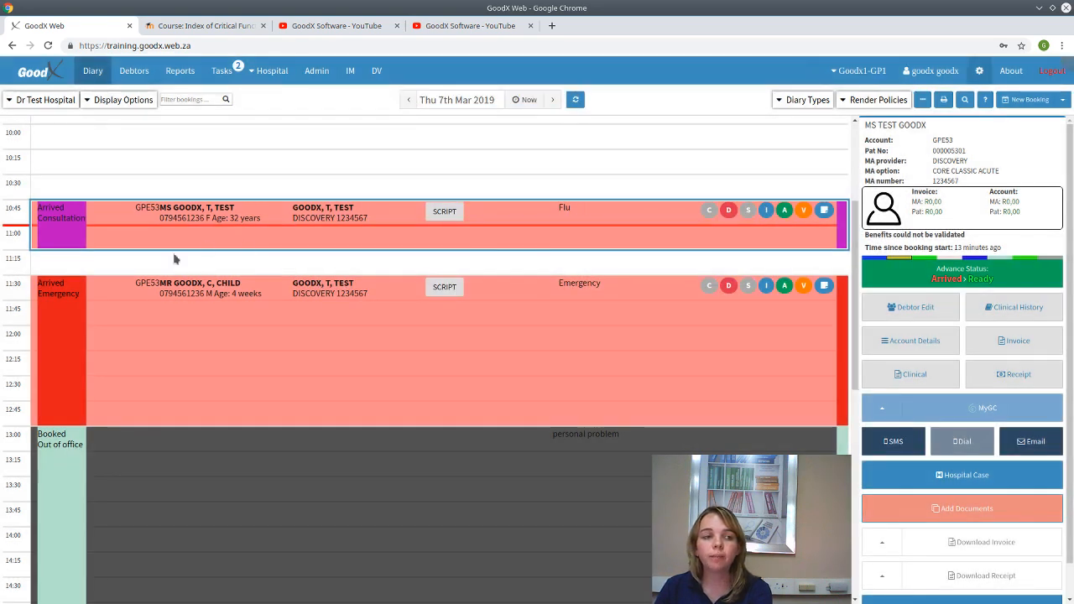
- Start a new booking in the empty 10:15 slot and close it straight away
click(109, 168)
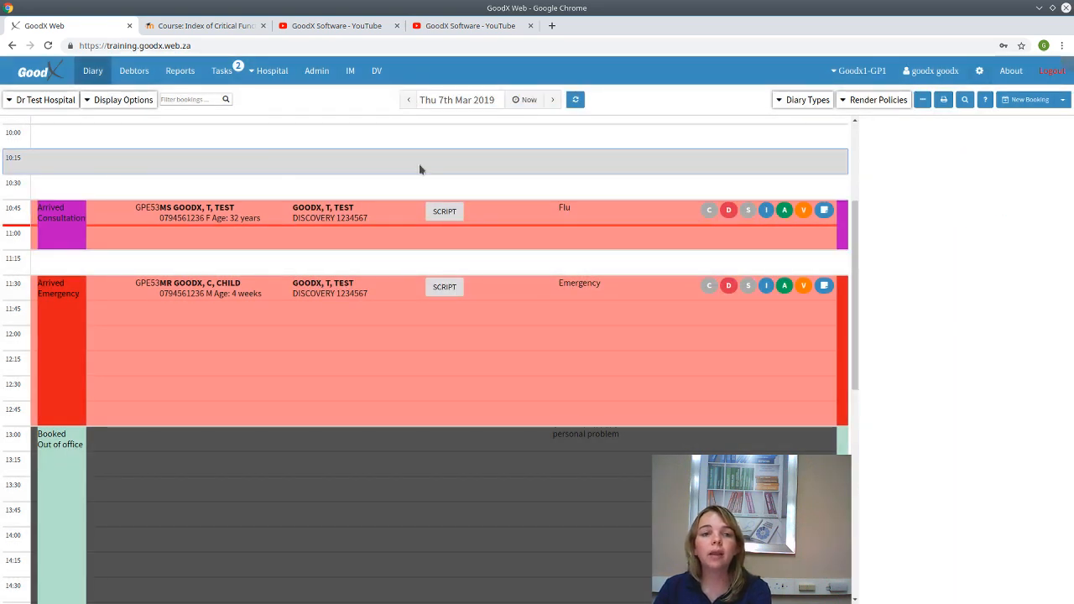
double_click(578, 166)
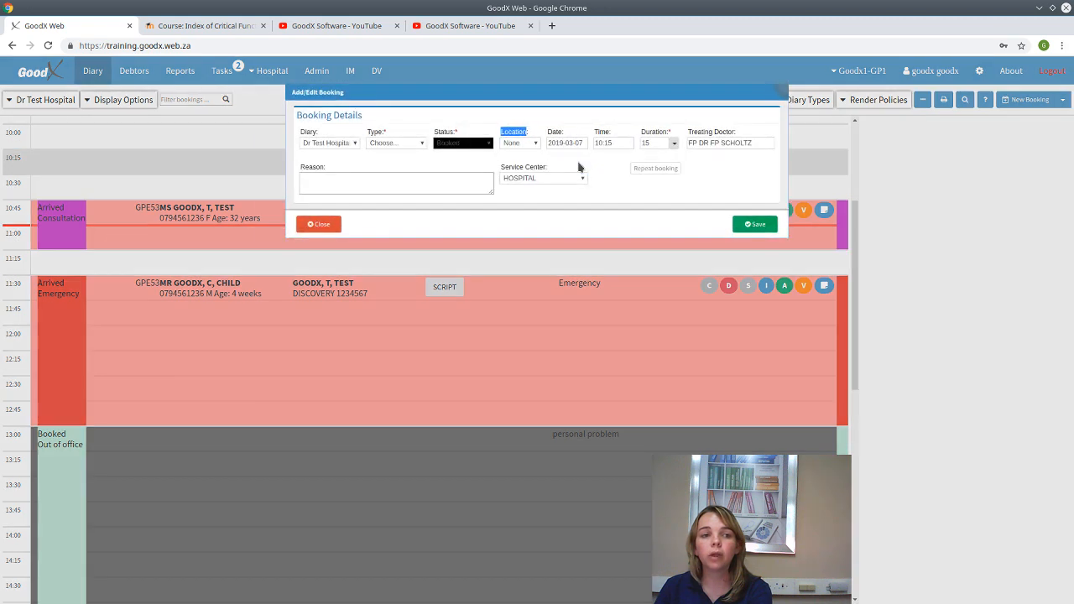
click(319, 224)
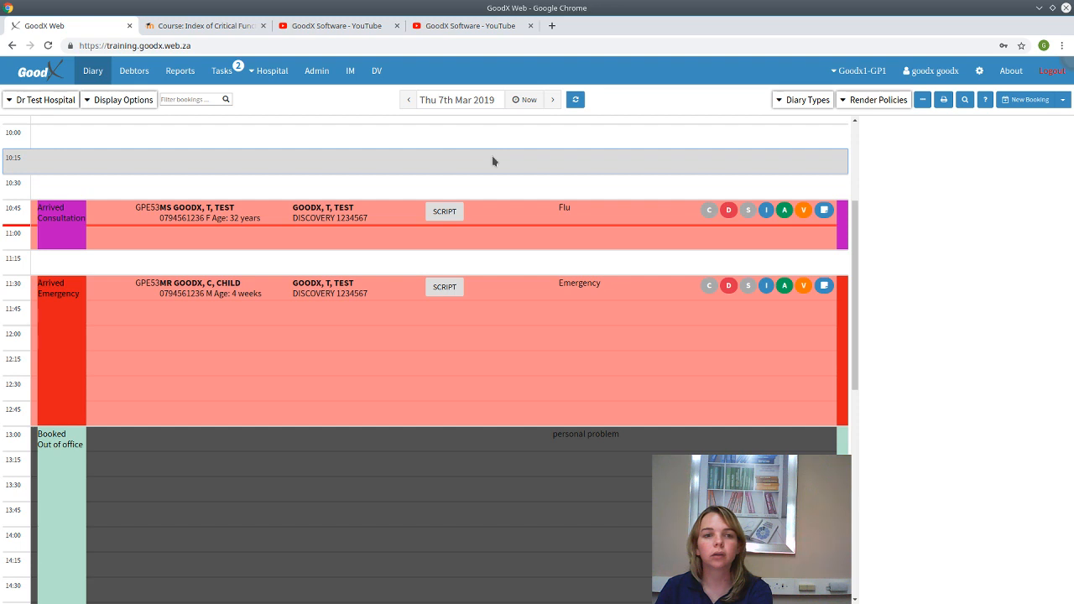
- Start another 10:15 booking as a Consultation, then discard it without saving
double_click(31, 161)
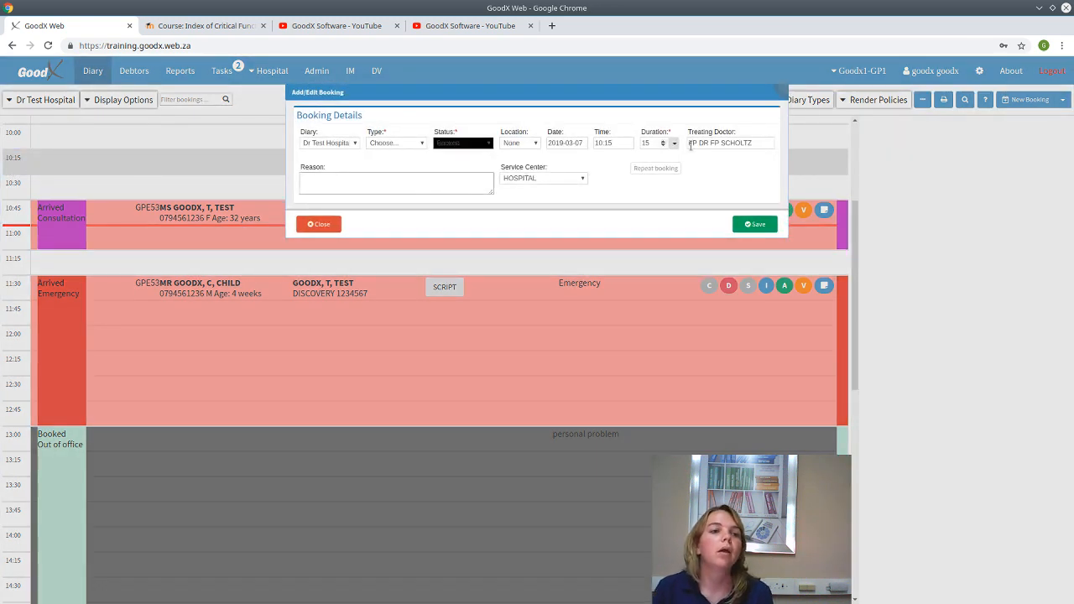
click(421, 144)
click(393, 176)
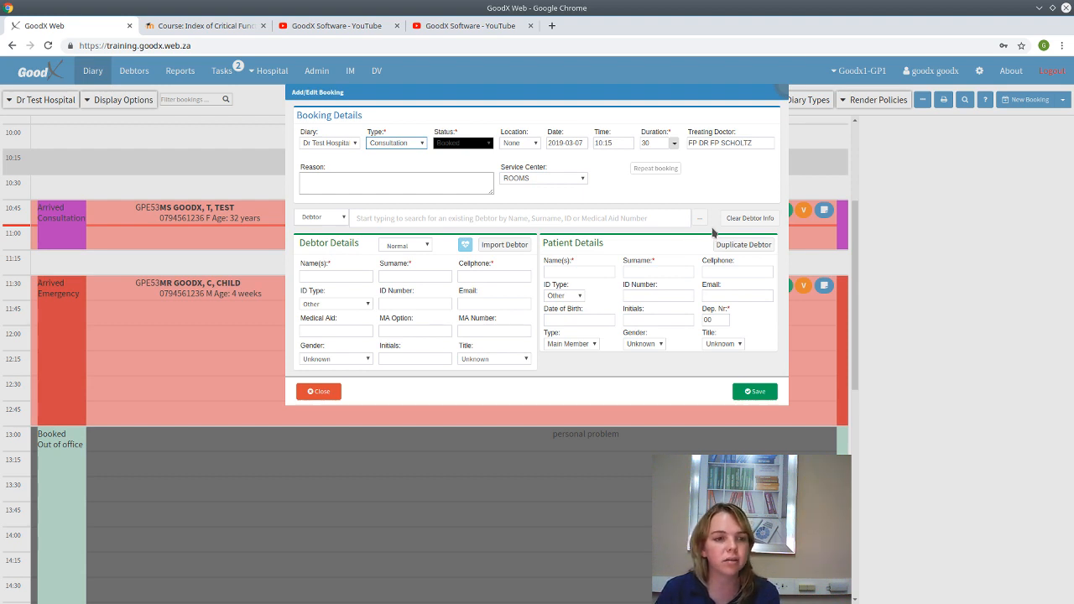
click(309, 397)
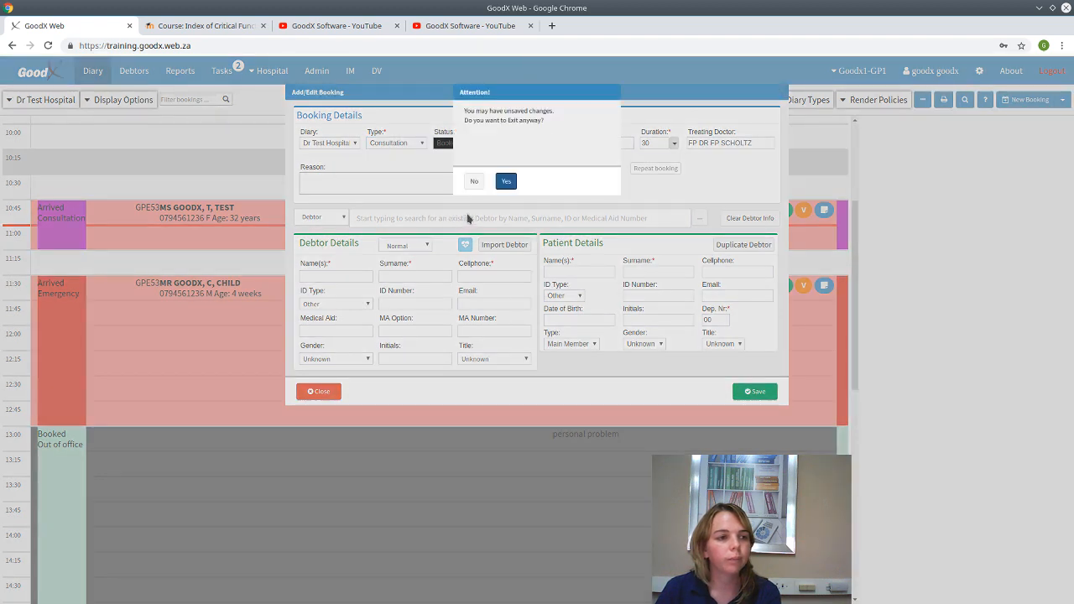
click(506, 182)
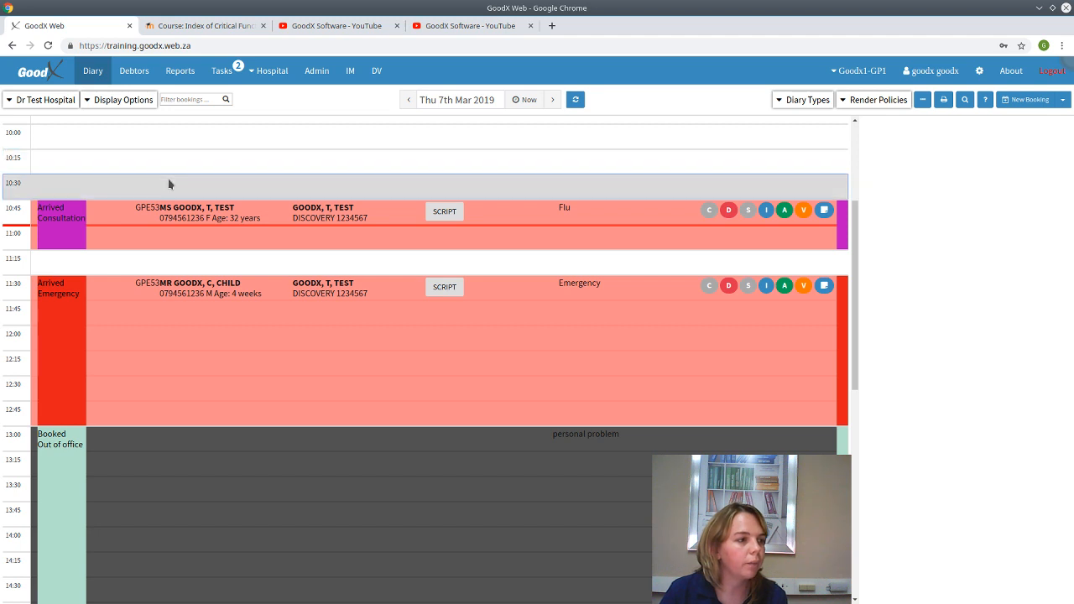
- Advance the diary to Mon 11th Mar 2019 and open Hospital > Theater Manager
mouse_move(261, 82)
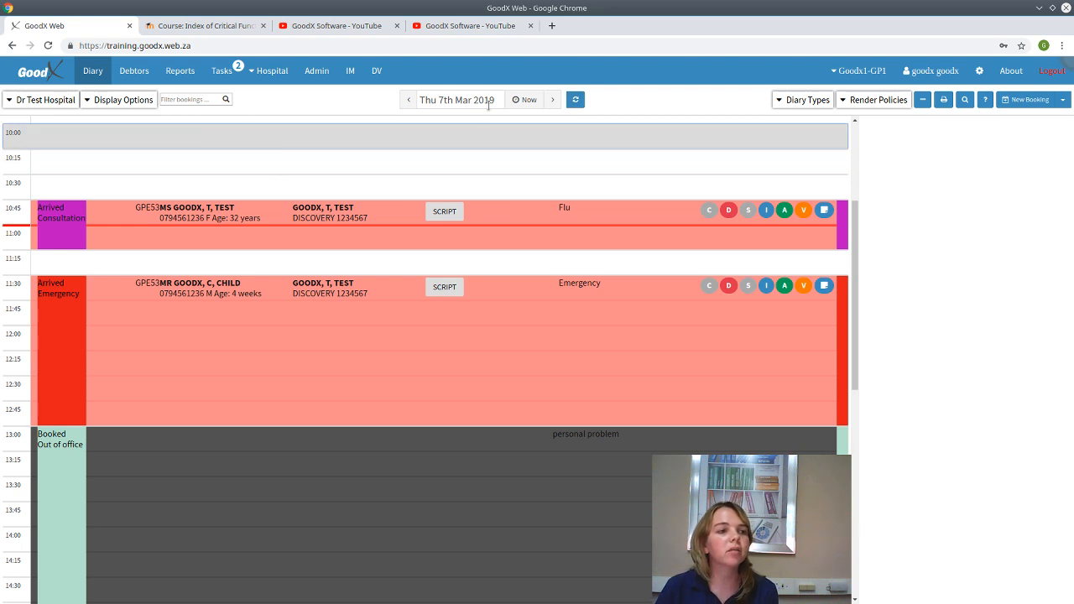
click(552, 99)
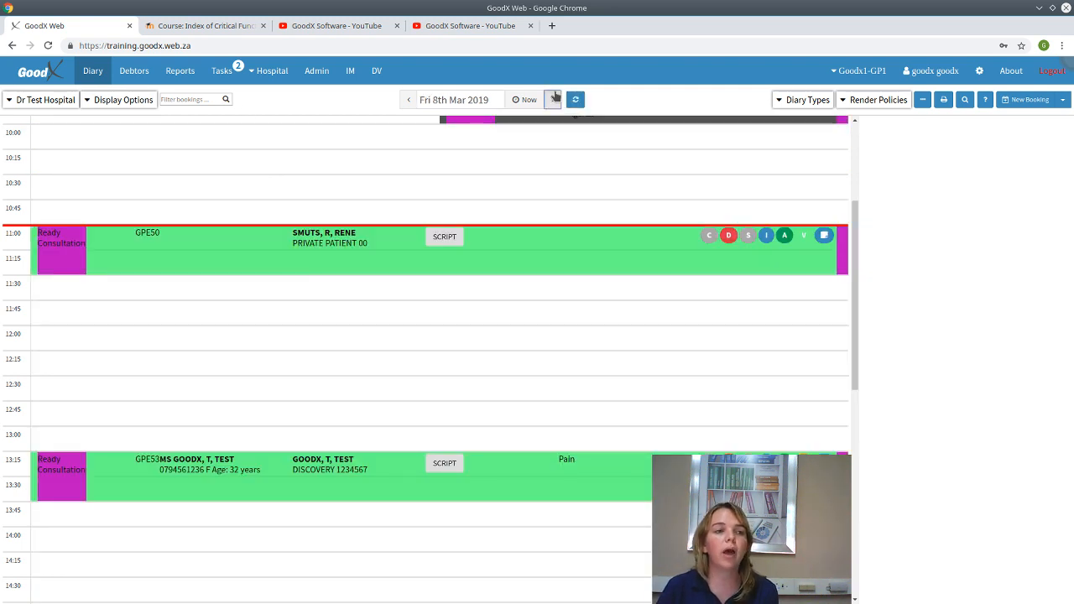
click(554, 99)
click(554, 99)
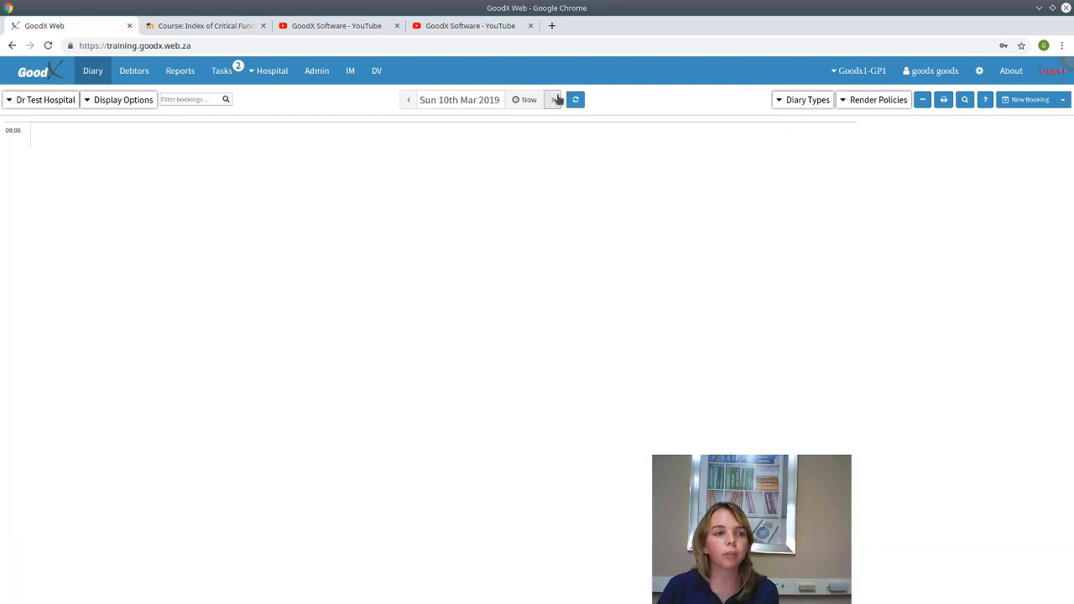
click(555, 99)
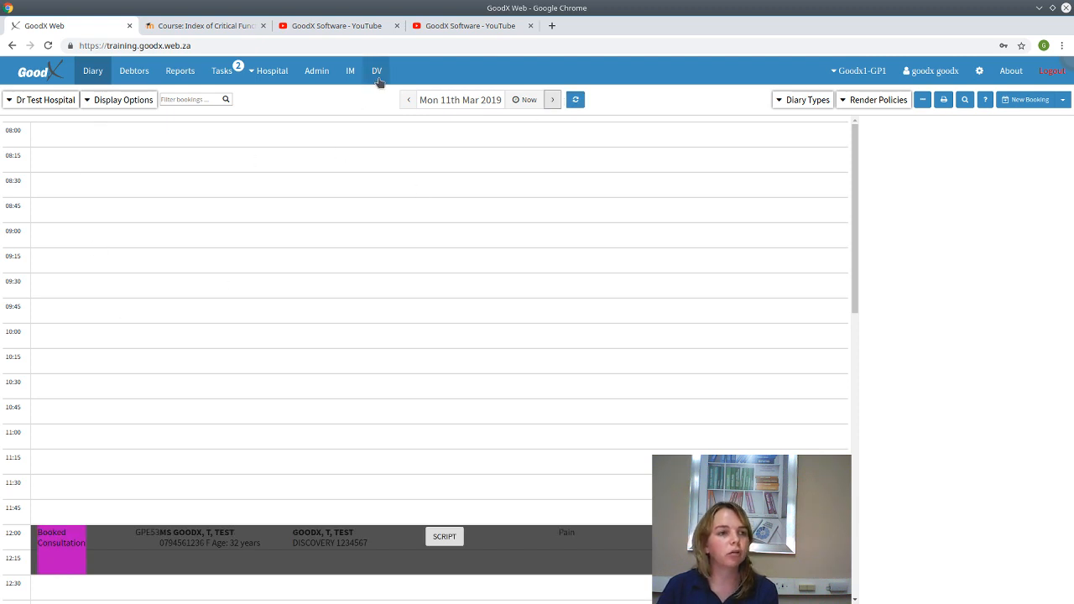
click(268, 72)
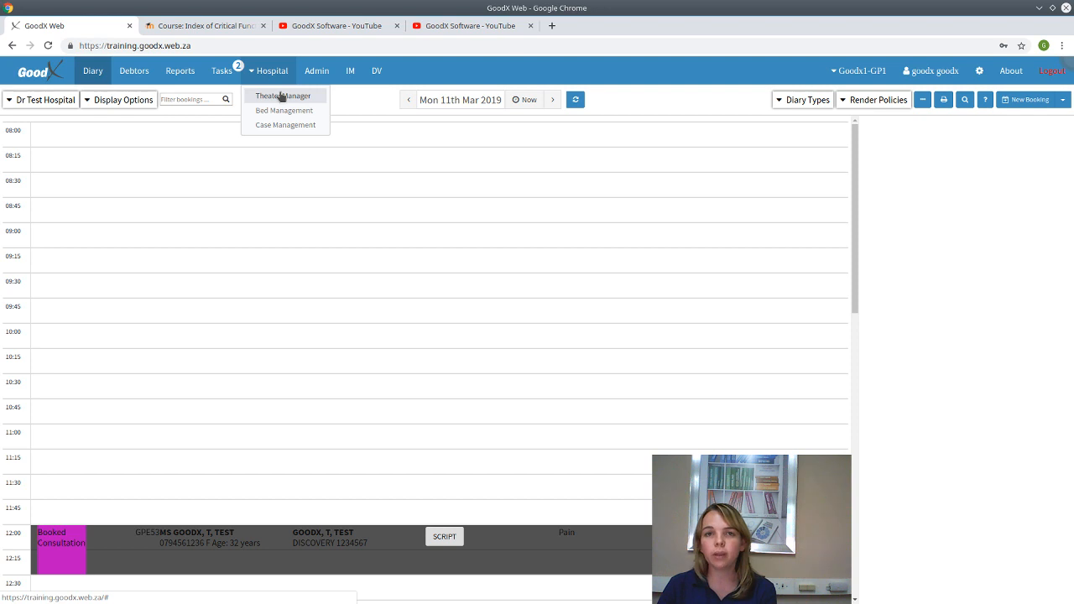
click(282, 96)
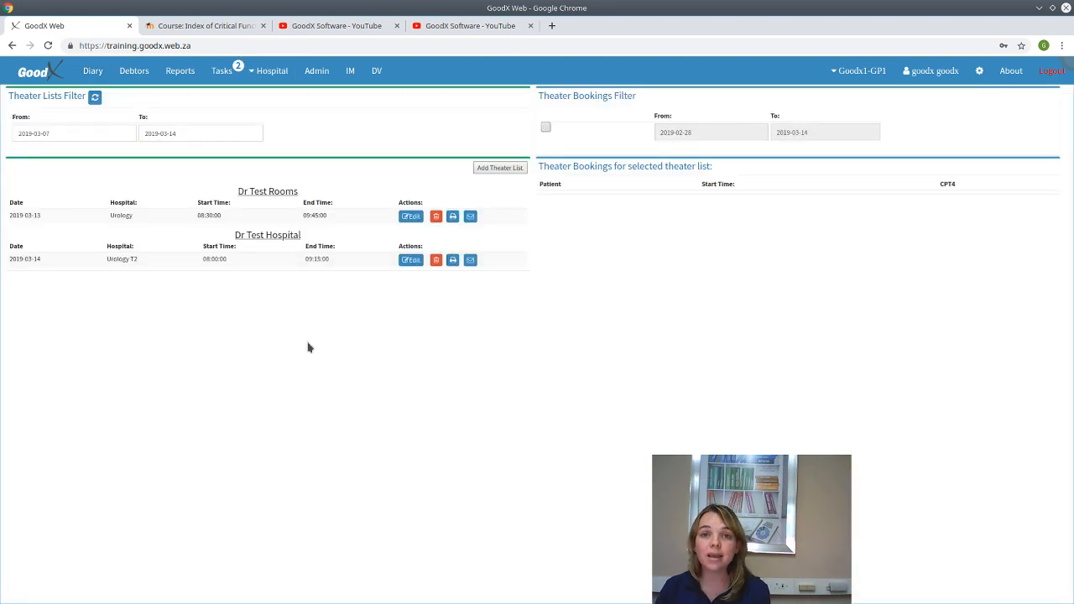
- Start a new theater list for Dr Test Hospital with end time 10:00 and facility ZAh
click(487, 170)
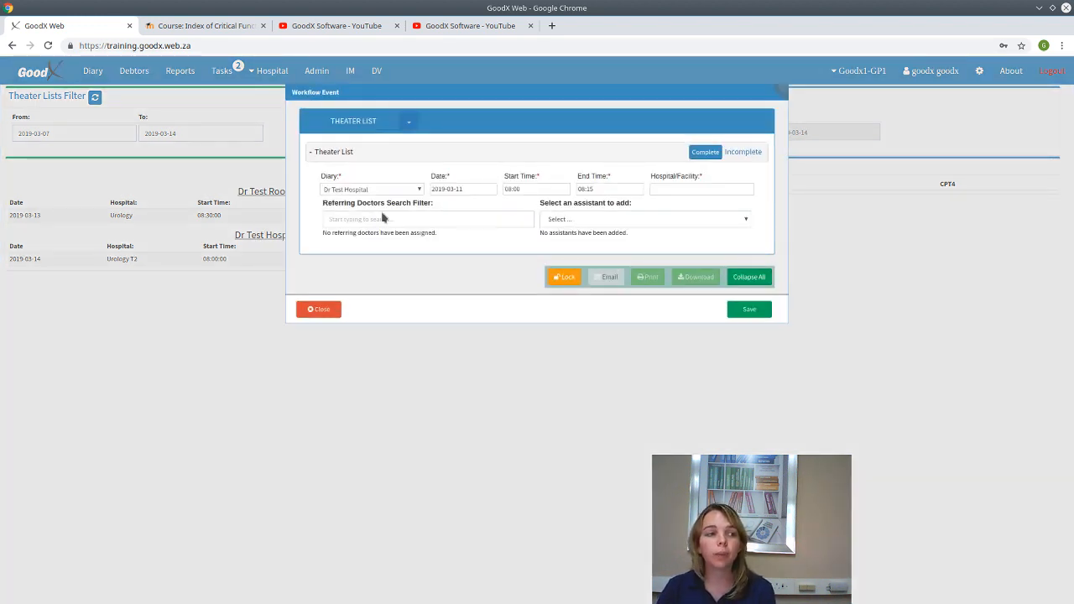
click(373, 191)
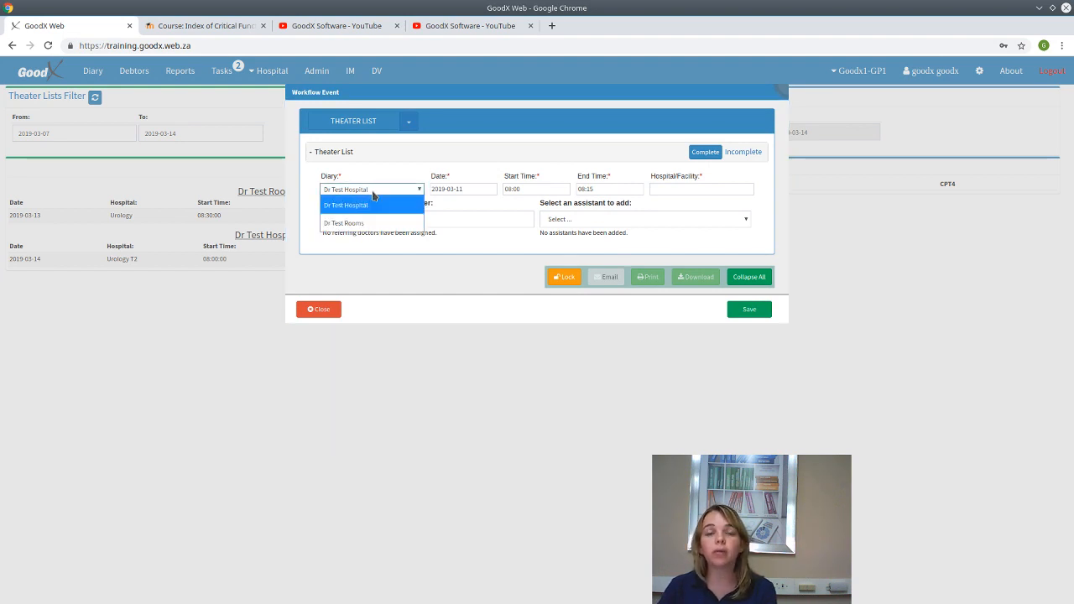
click(473, 189)
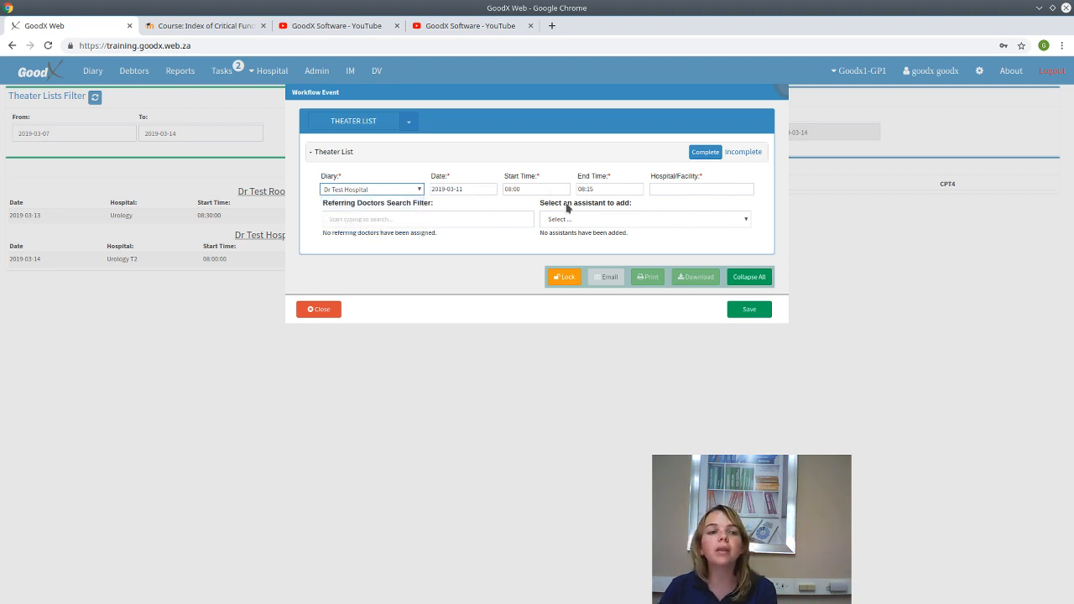
click(618, 190)
key(BackSpace)
key(BackSpace)
key(BackSpace)
key(BackSpace)
key(BackSpace)
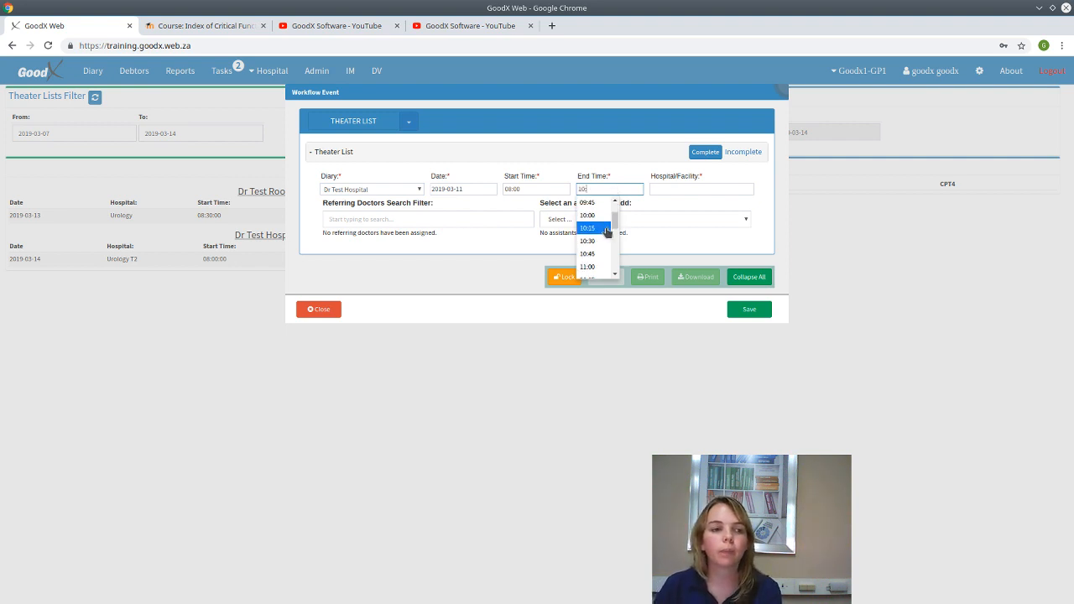
click(594, 216)
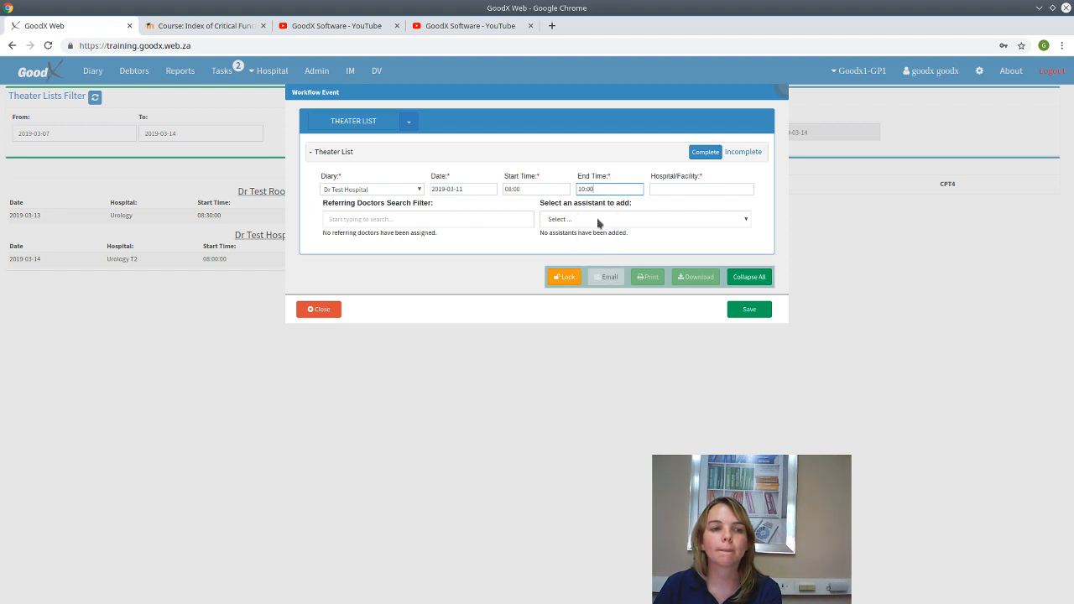
click(724, 190)
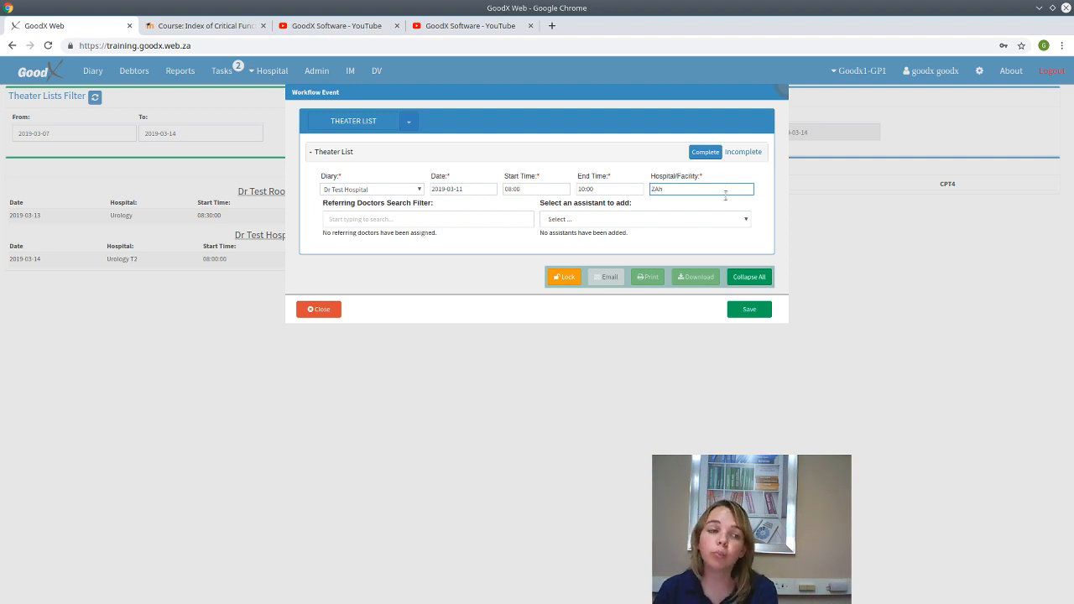
- Review the referring doctor and assistant options, then save the list and load newest data
click(366, 221)
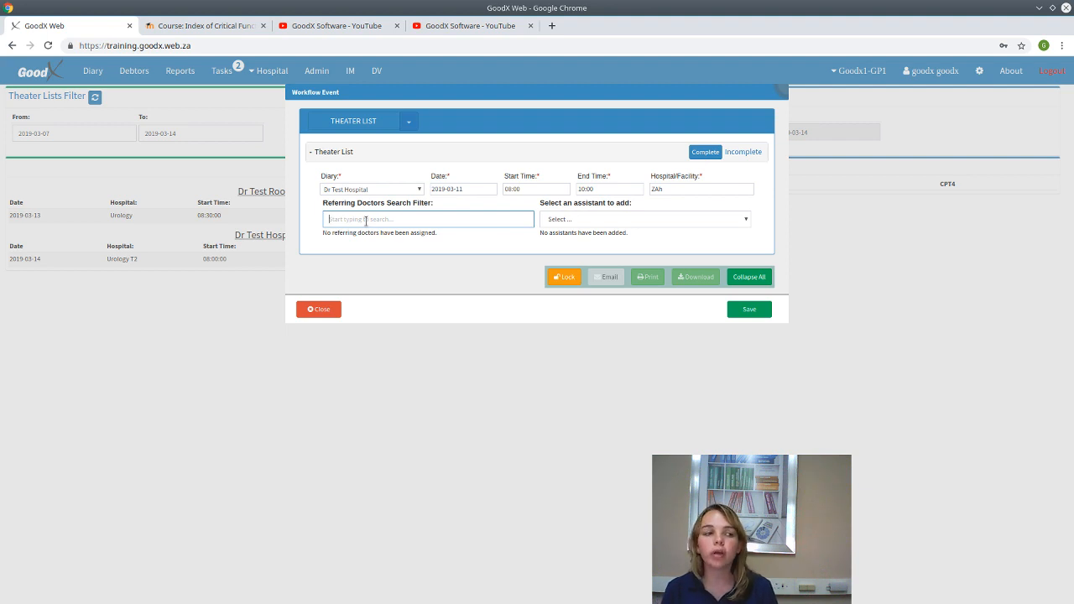
click(652, 221)
click(652, 221)
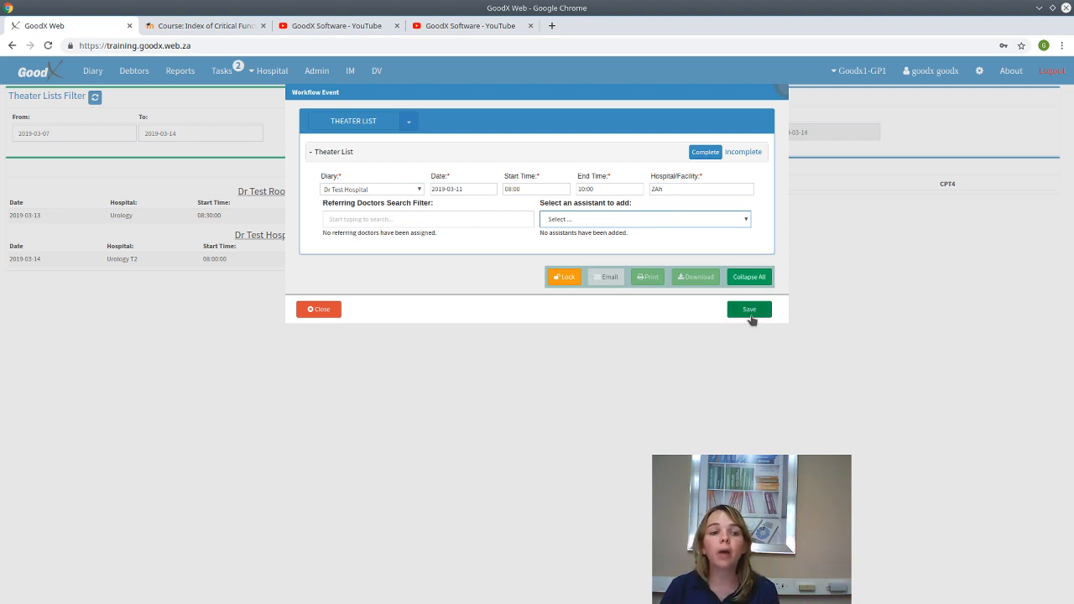
click(707, 154)
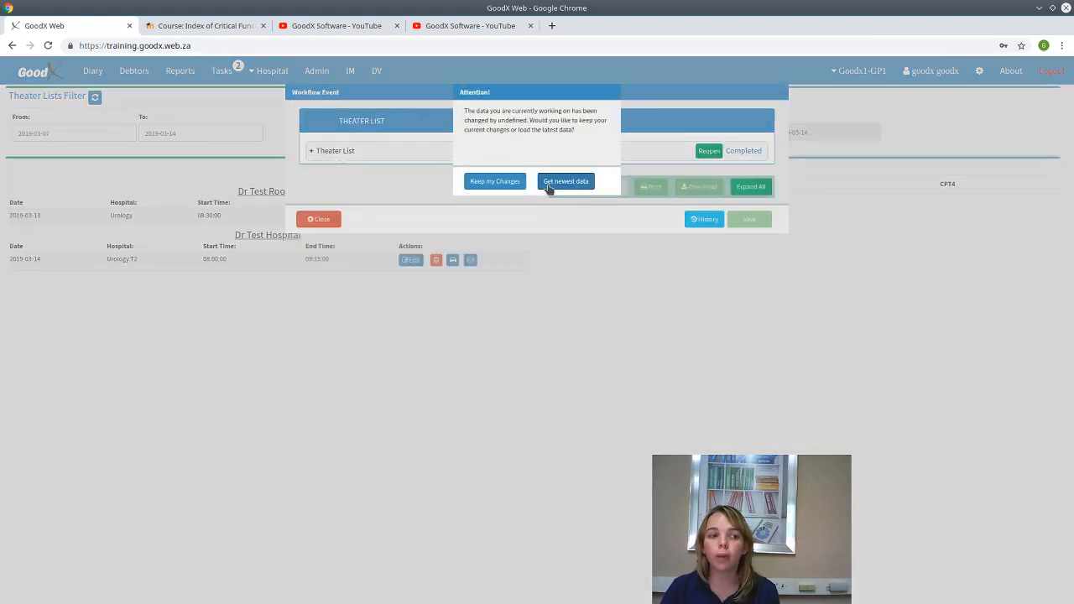
click(550, 187)
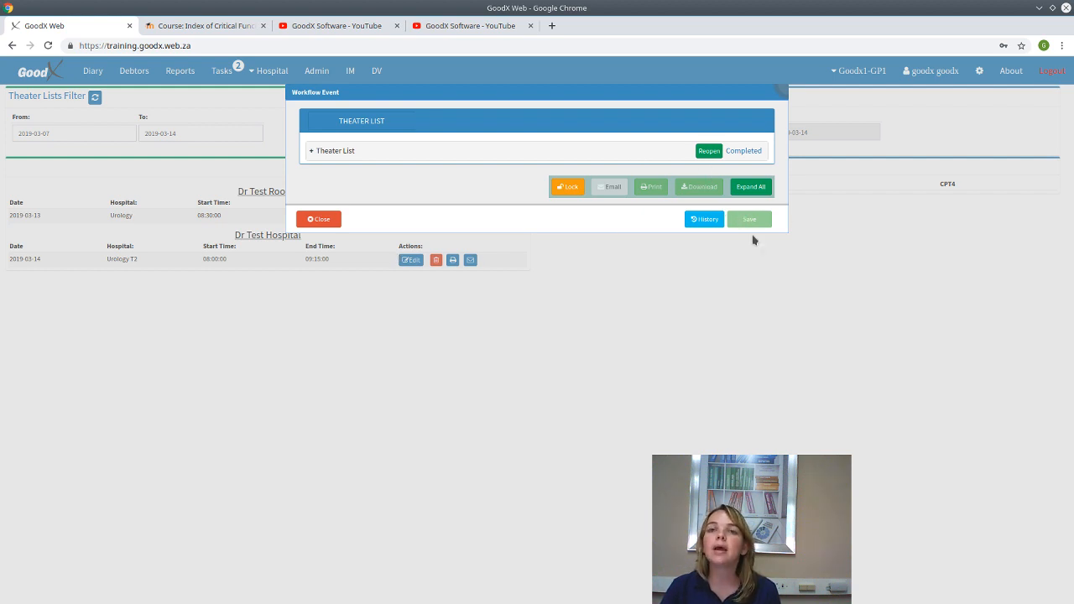
- Reopen the theater list, save it again and reload the latest data
click(317, 220)
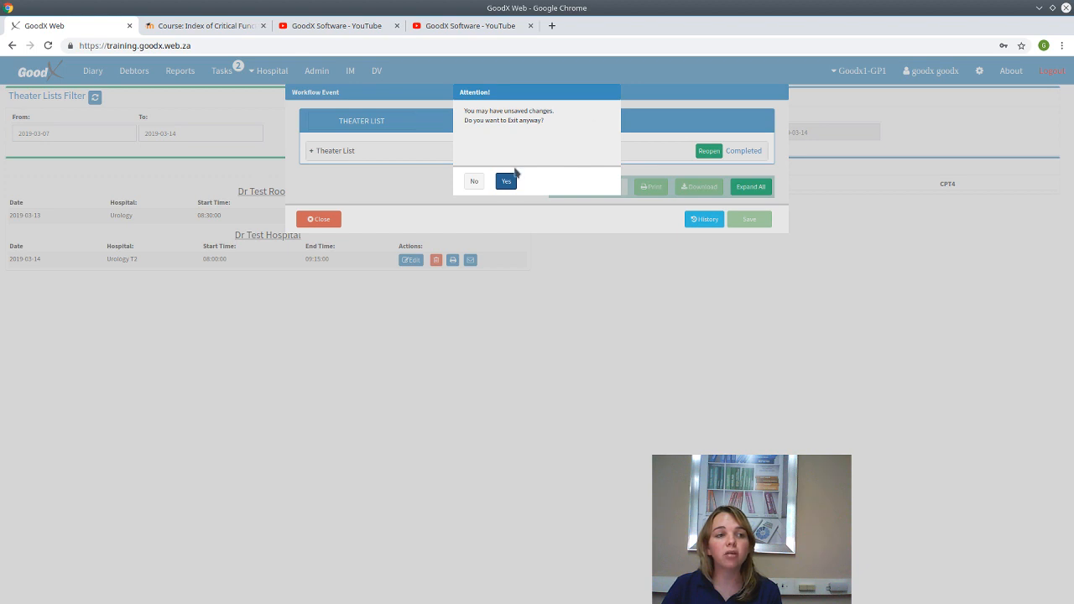
click(474, 182)
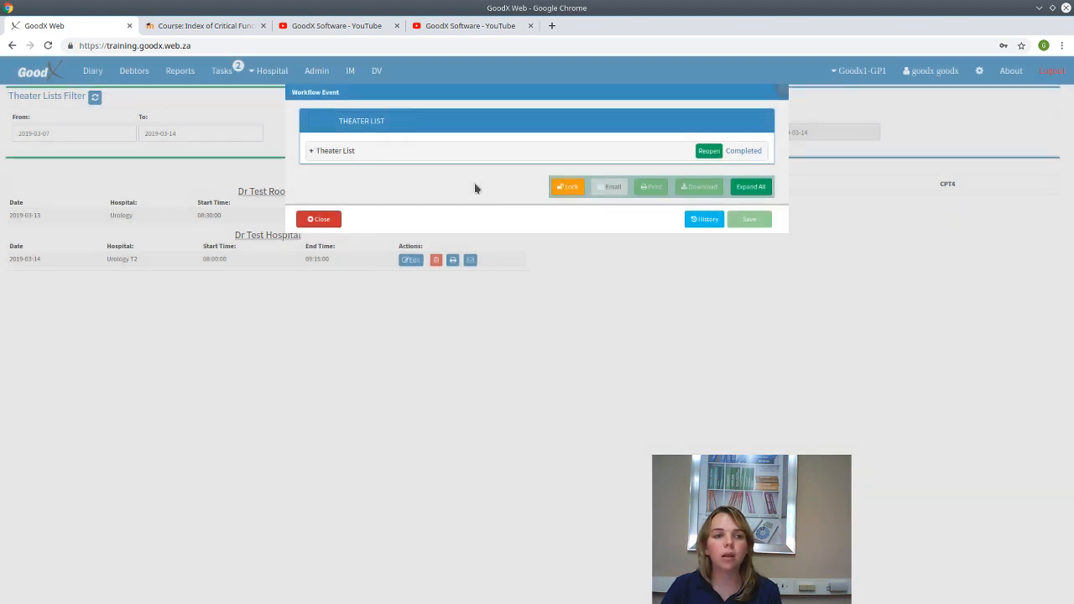
click(707, 151)
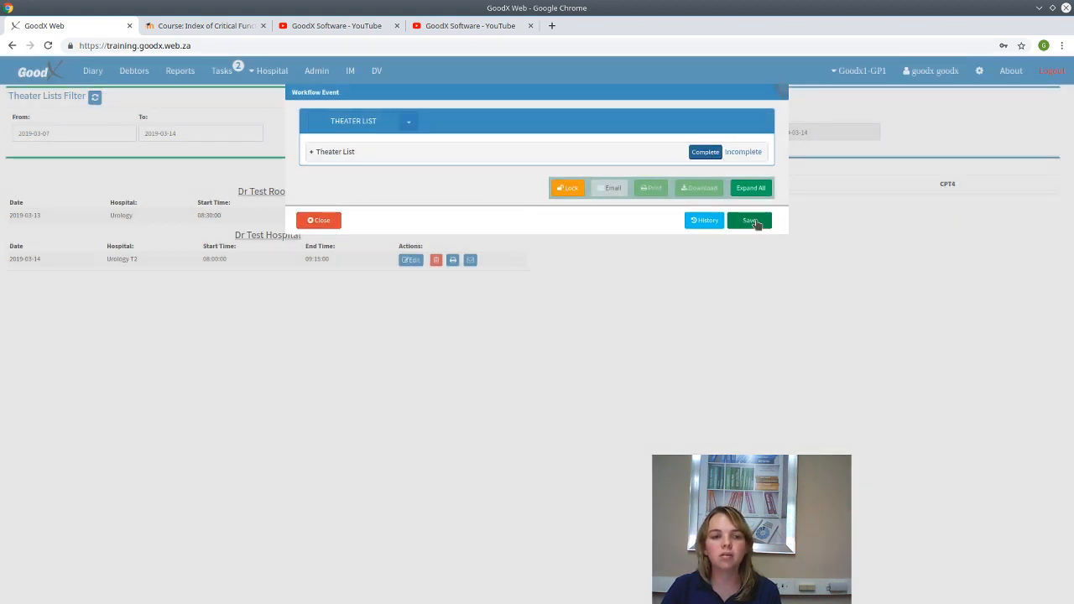
click(749, 220)
click(567, 183)
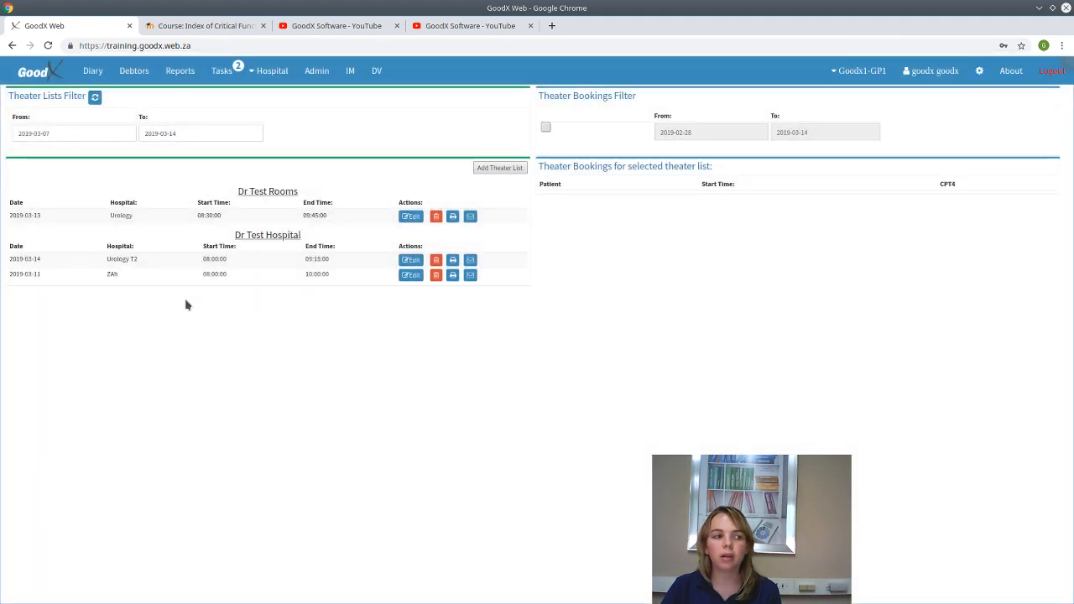
click(166, 282)
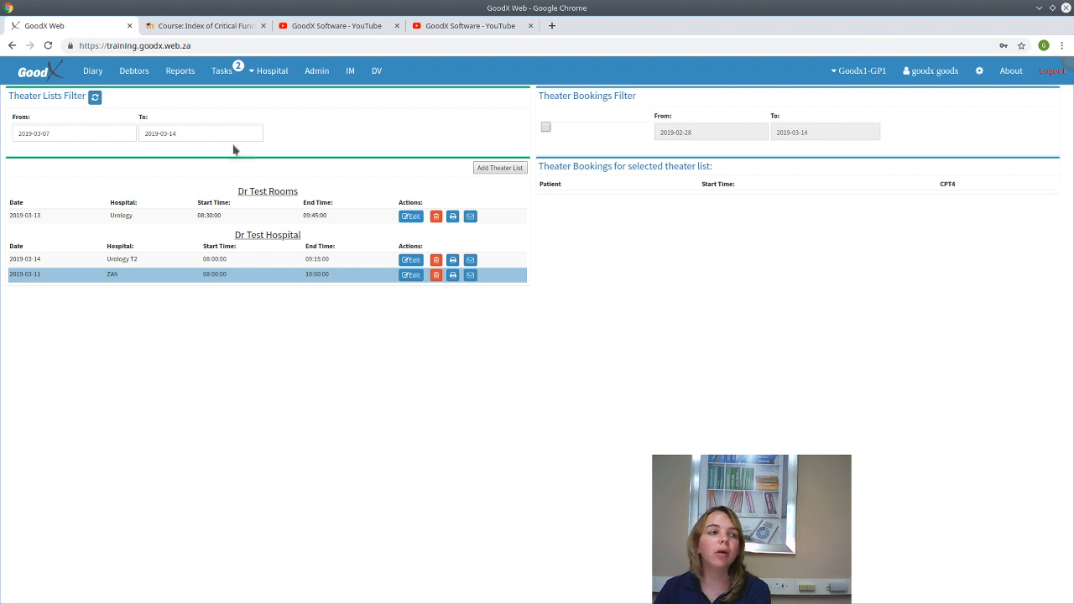
click(94, 70)
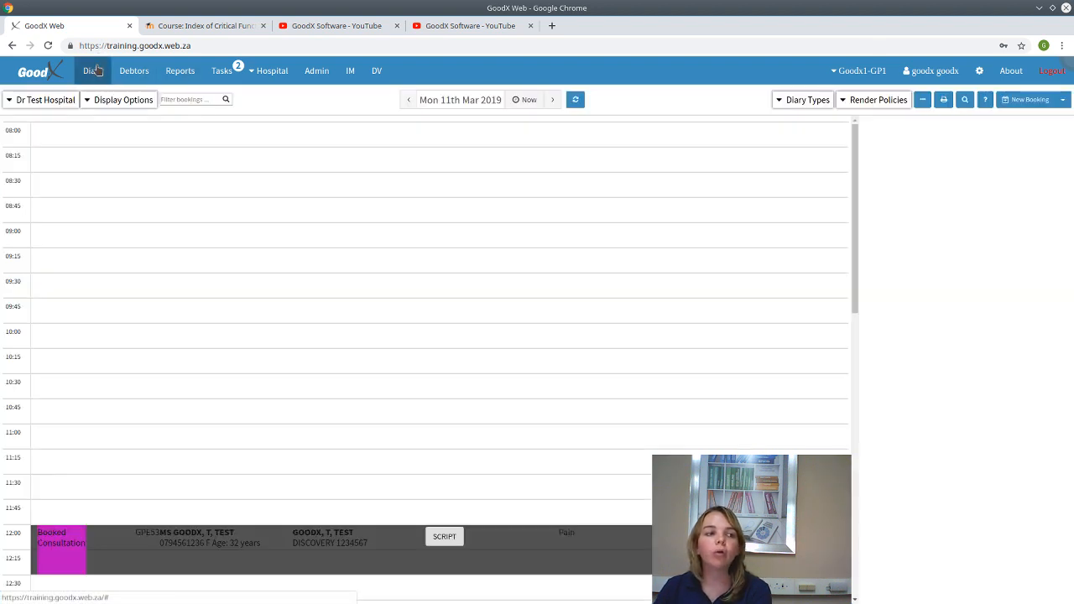
click(578, 100)
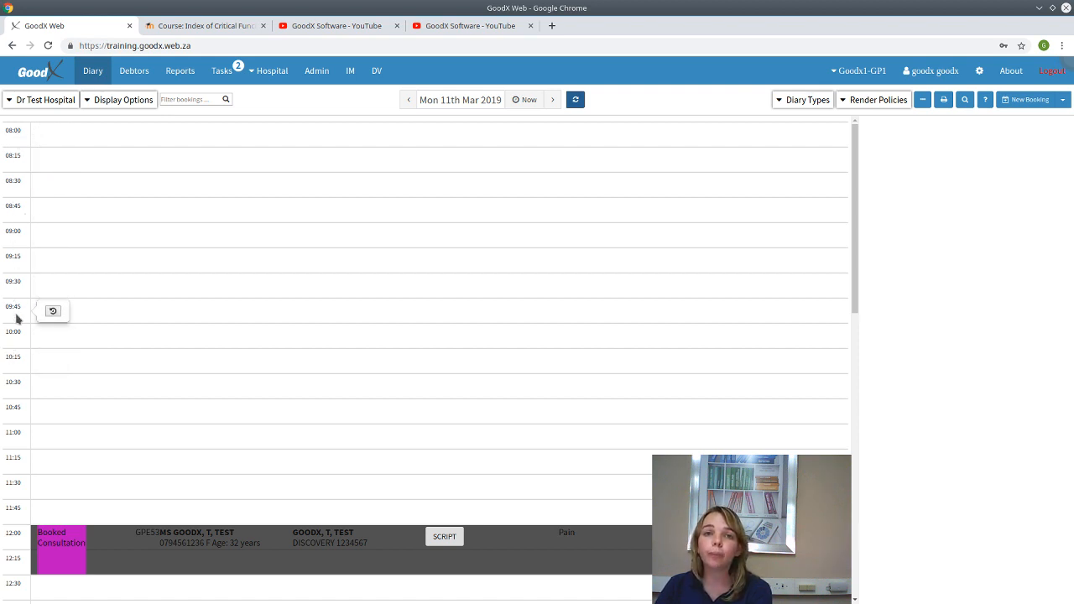
click(152, 194)
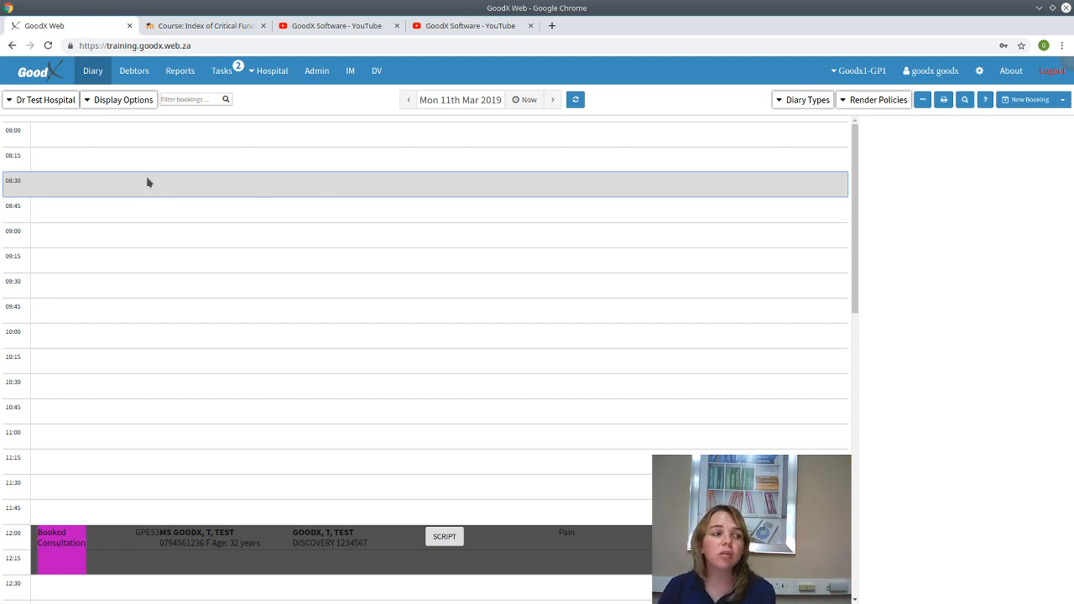
mouse_move(28, 188)
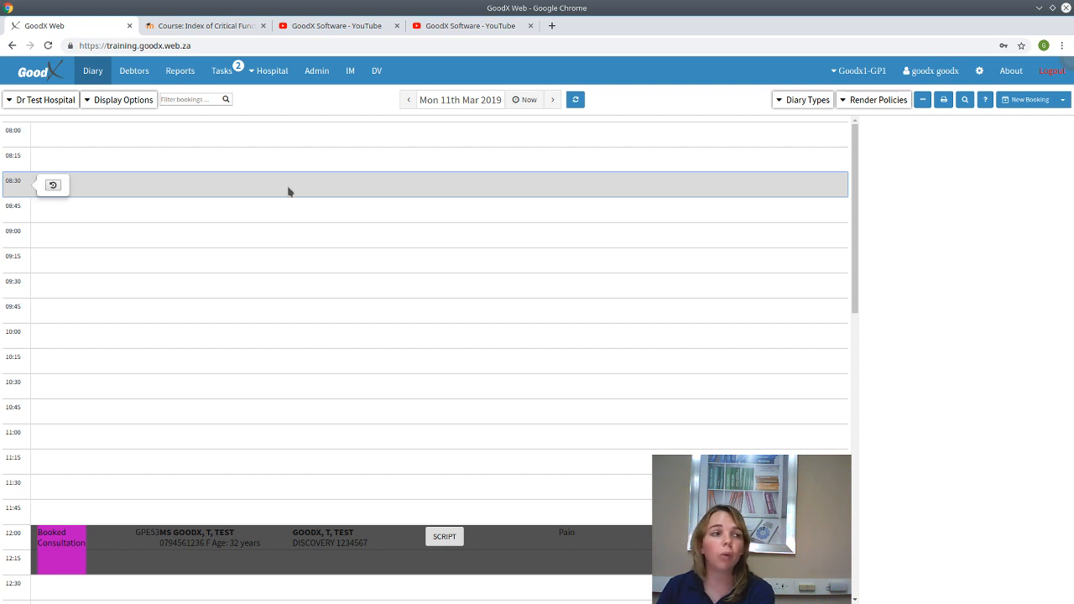
click(265, 74)
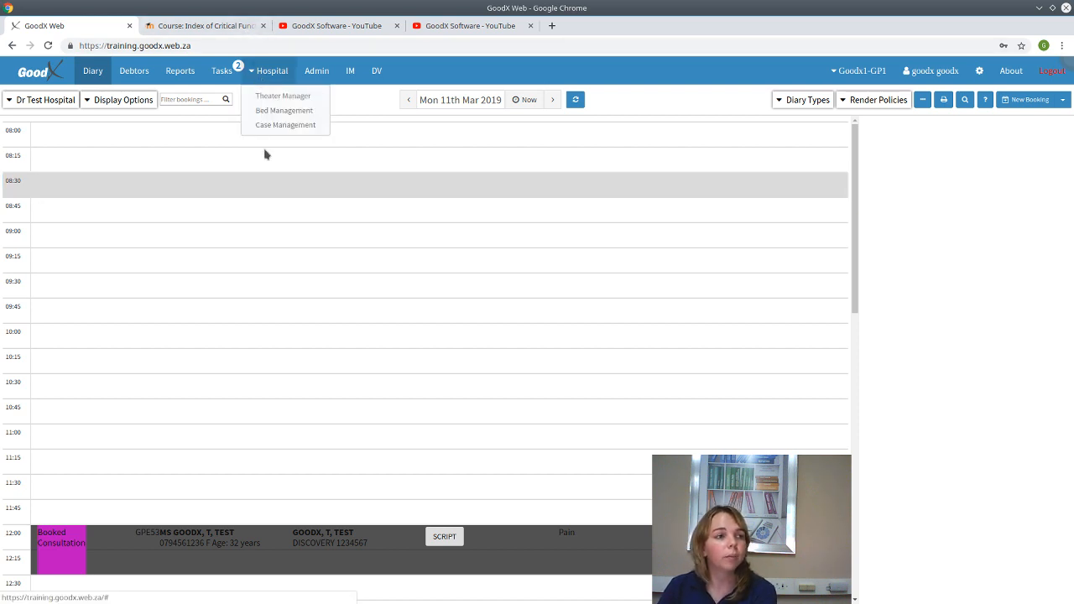
click(266, 99)
click(211, 273)
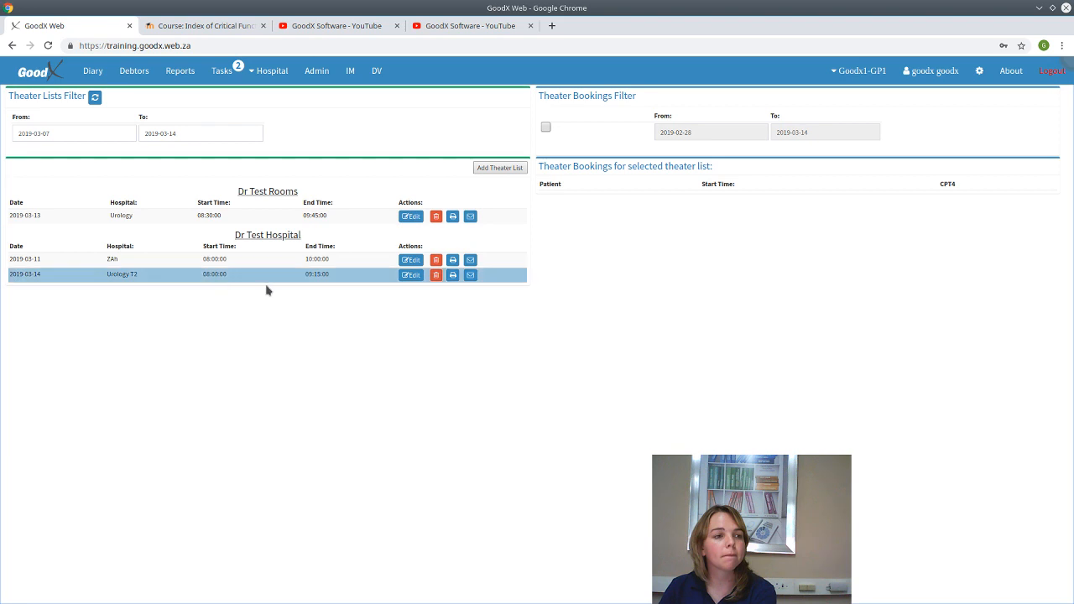